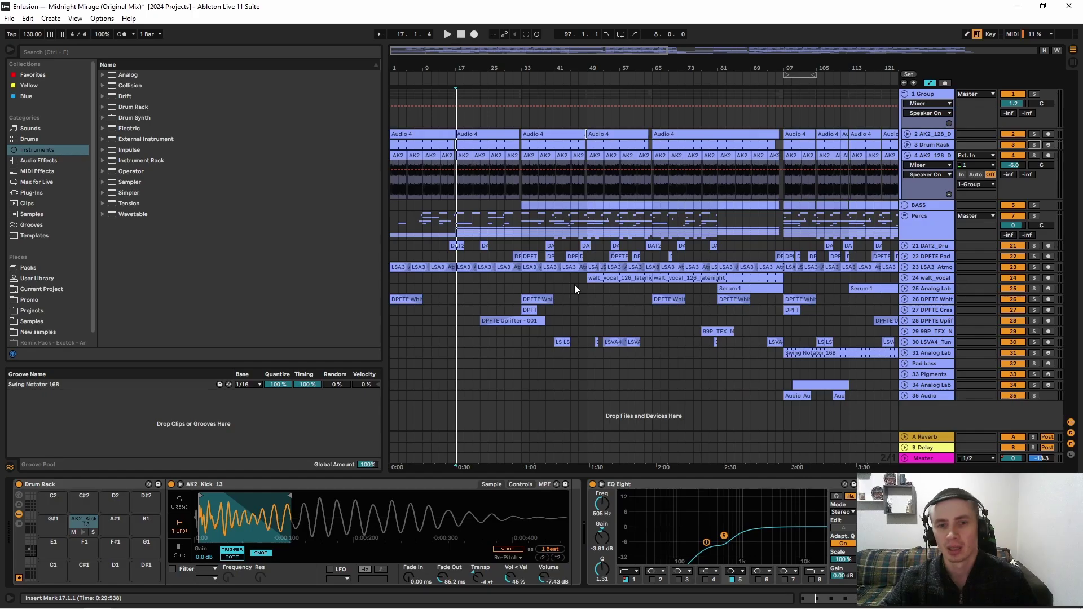
Step: Solo the 1 Group drum group and play it from bar 17
click(928, 96)
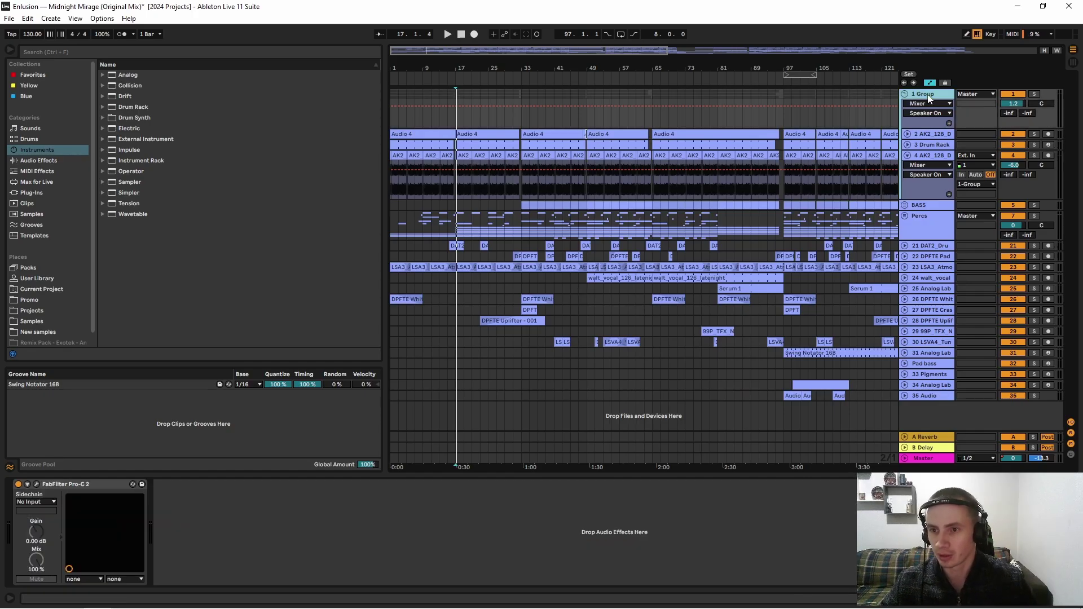
click(1035, 93)
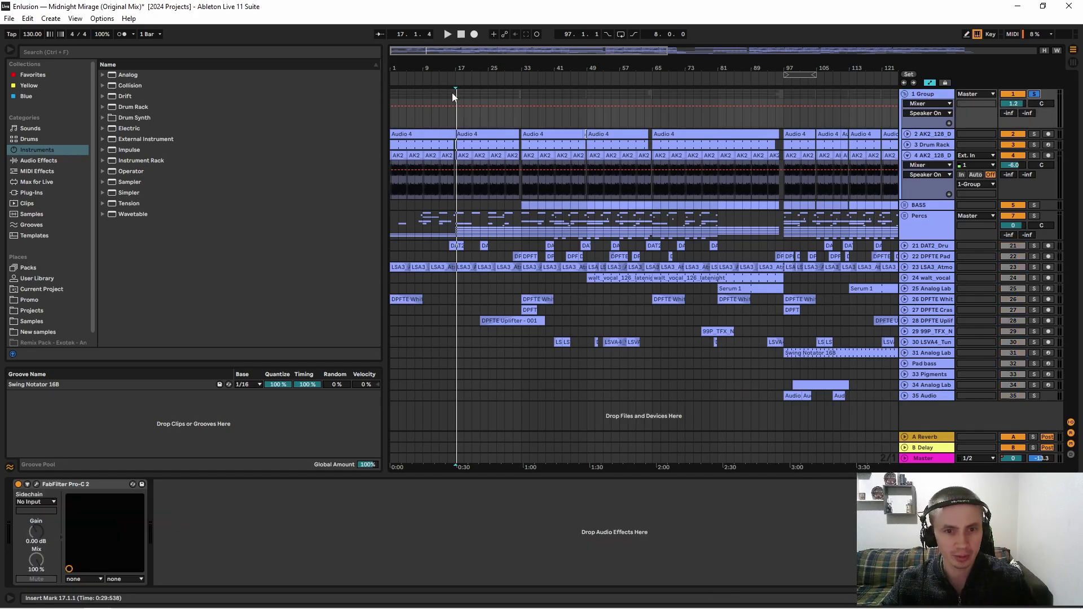
key(space)
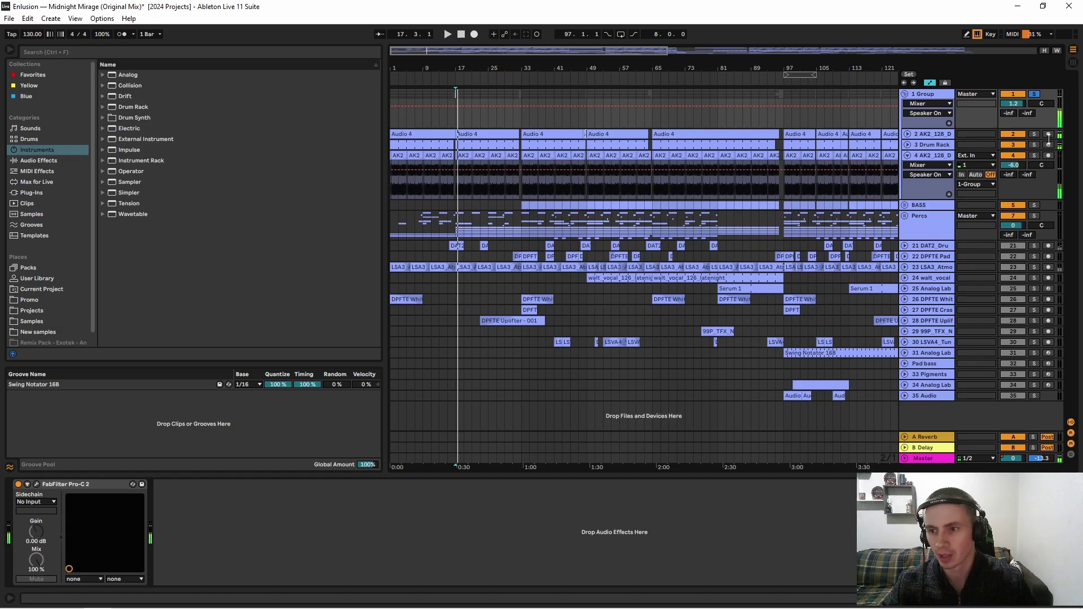
Step: Solo the 2 AK2_128 drum loop track inside the group, unfold it and set playback to bar 17
click(1034, 134)
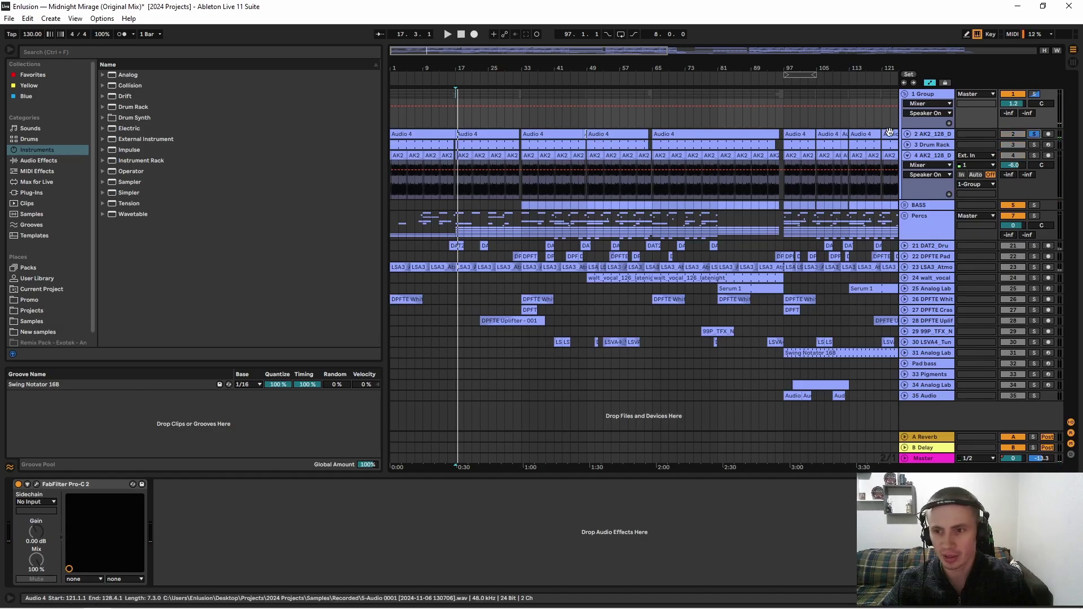
click(907, 134)
click(457, 182)
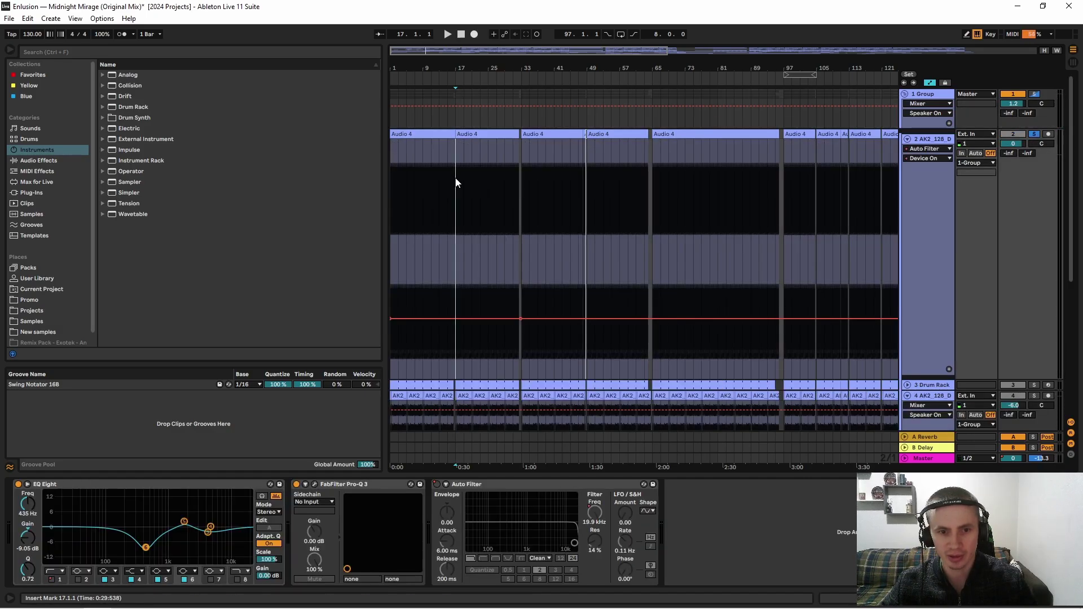
Step: Examine the EQ Eight curve and the FabFilter Pro-Q 3 settings on the 2 AK2_128 drum track
click(922, 137)
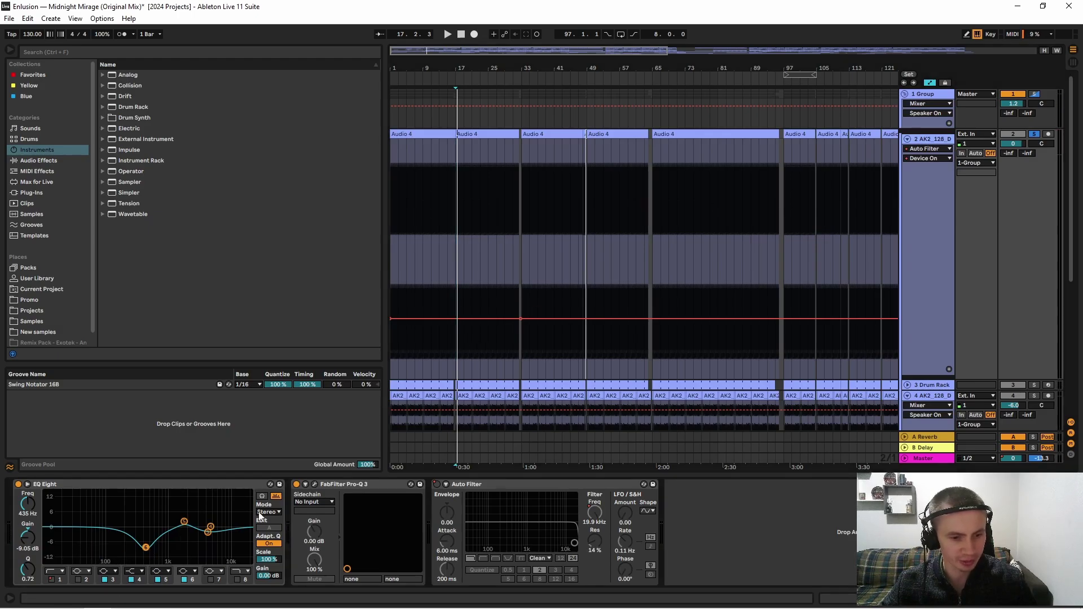
click(315, 485)
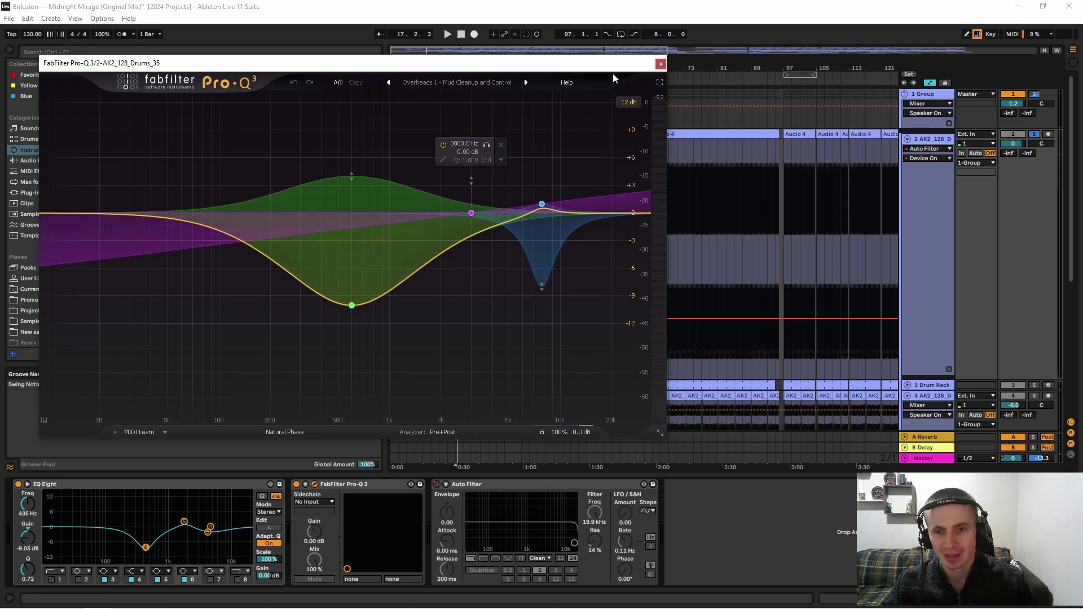
click(659, 64)
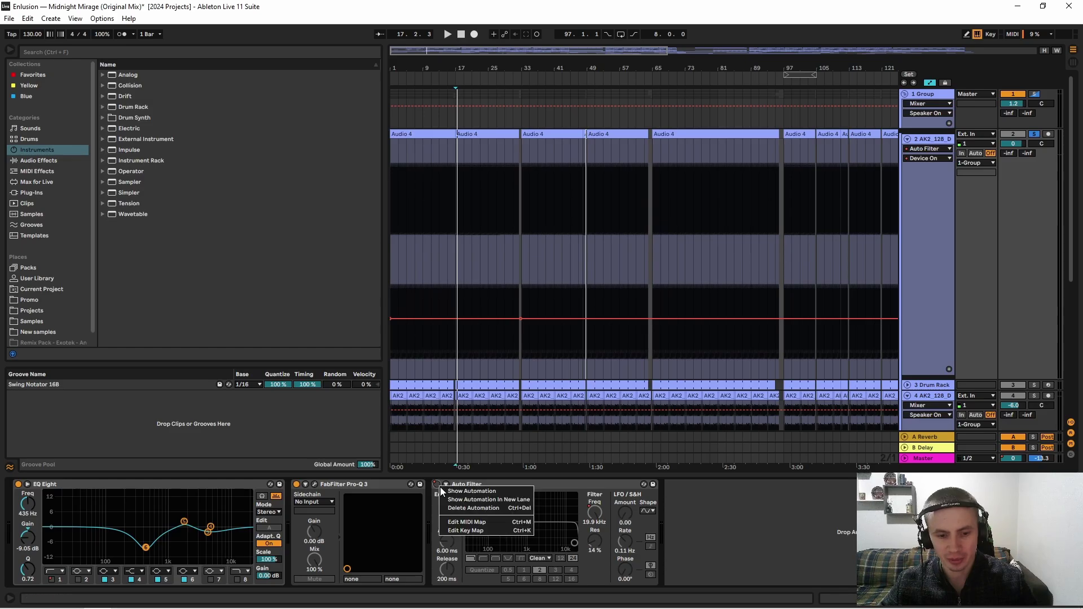
Step: Play the 2 AK2_128 track at bars 137 and 161 to compare it with the automated Auto Filter on and off
drag(658, 67, 654, 73)
click(605, 174)
key(space)
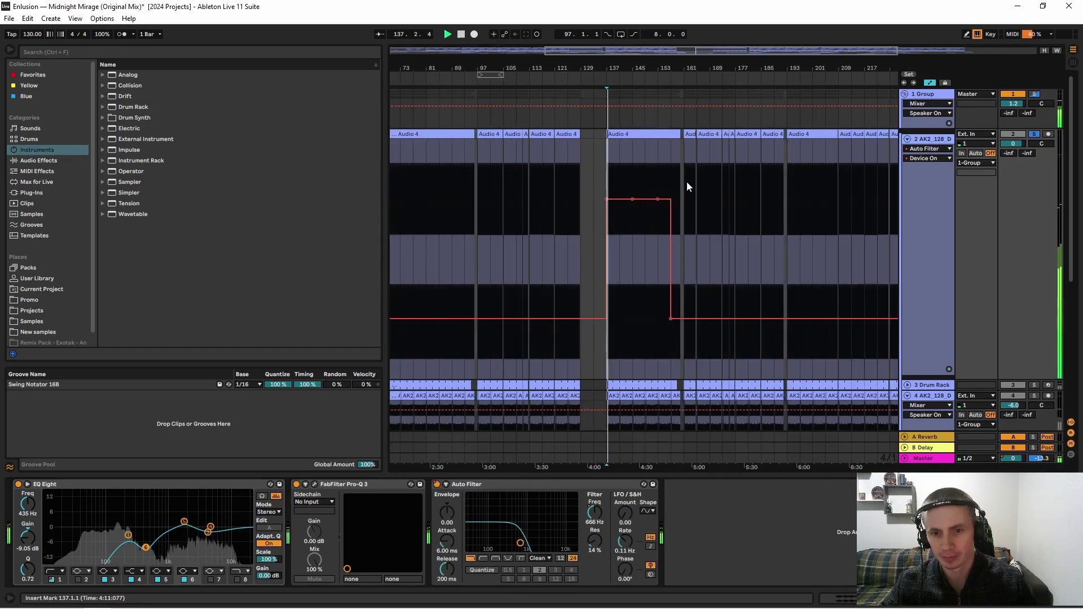
click(686, 178)
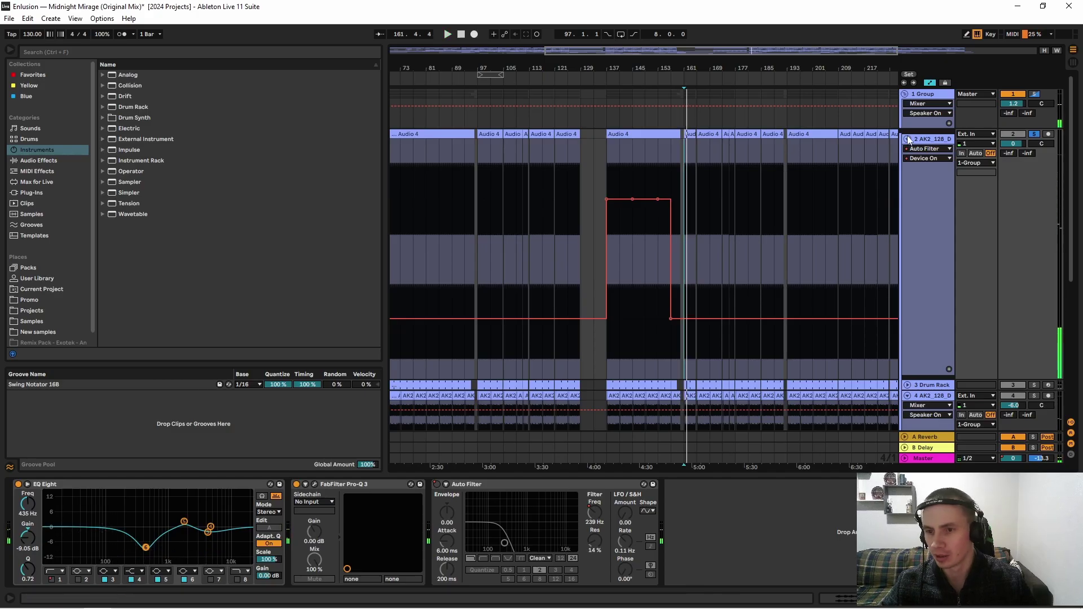
Step: Fold the 2 AK2_128 track, then solo and unfold the 3 Drum Rack kick track and play it from bar 97
key(u)
click(1035, 145)
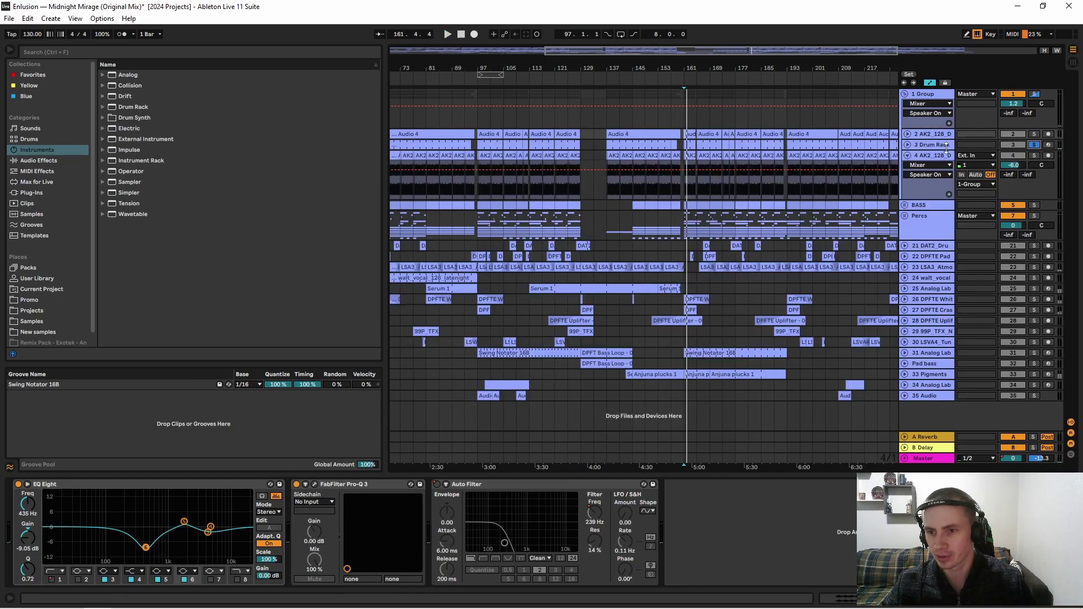
click(908, 145)
click(479, 160)
key(space)
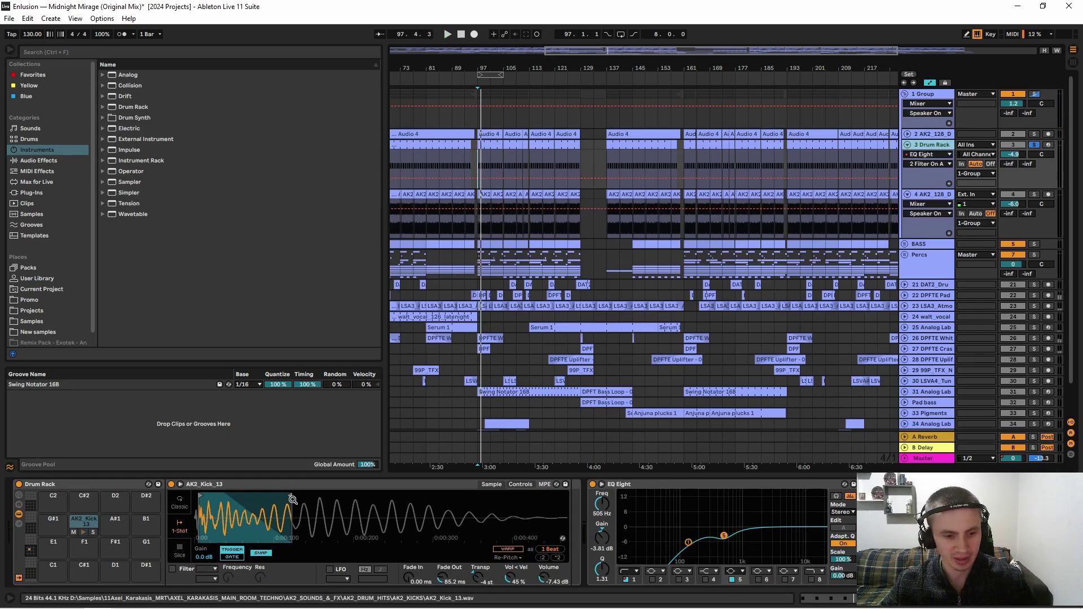
Step: Extend the end of the AK2_Kick_13 sample slightly in the Drum Rack's Simpler
mouse_move(291, 499)
mouse_down()
mouse_move(558, 501)
mouse_move(294, 511)
mouse_up()
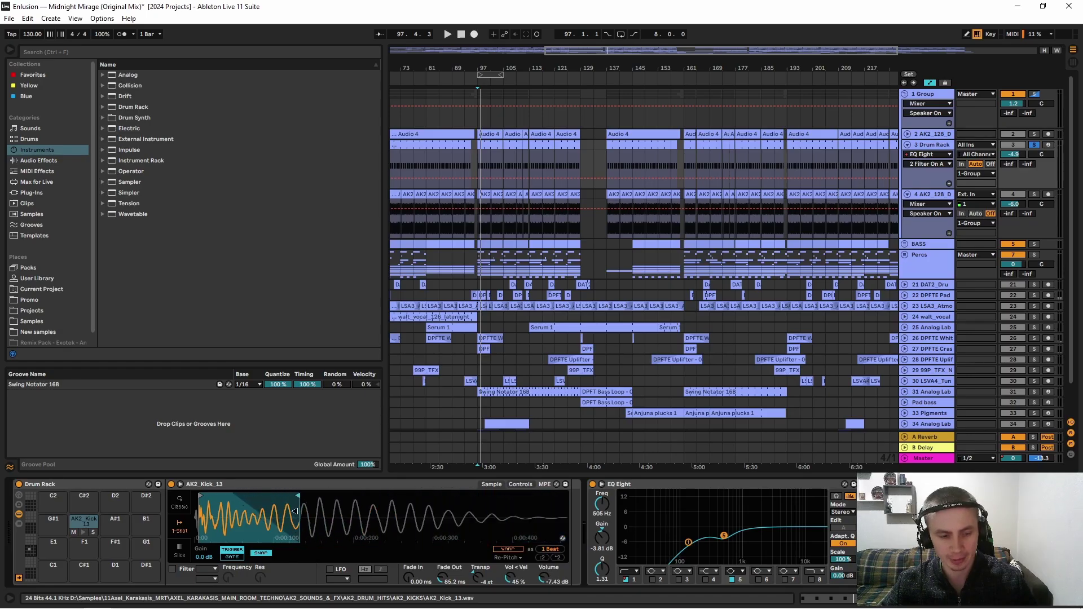
Step: Show the band 1 frequency automation of the Drum Rack track's EQ Eight and play the kick from bar 97
click(642, 491)
click(690, 545)
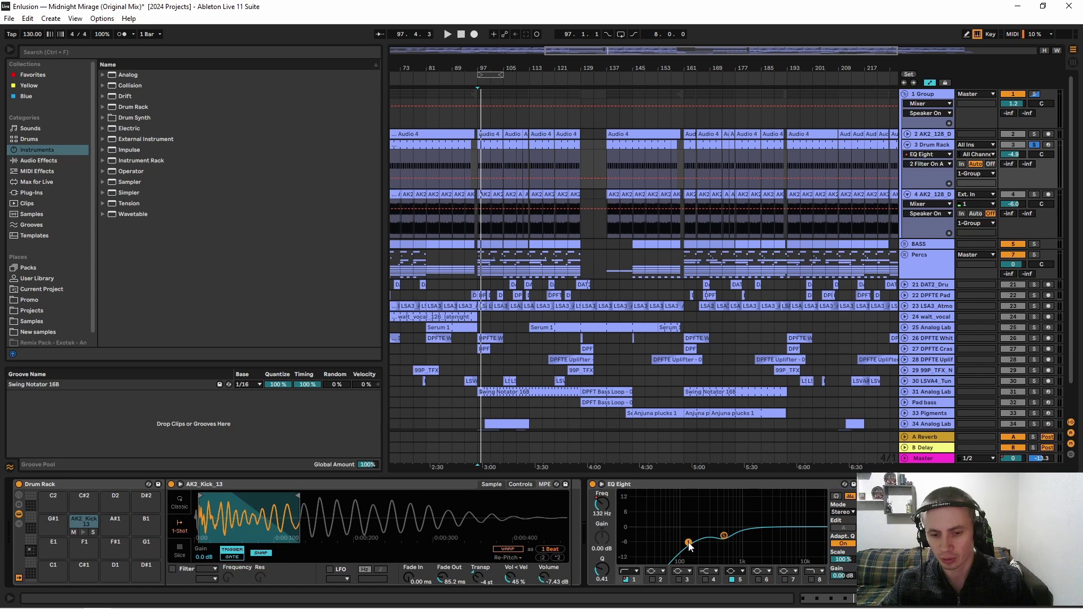
right_click(608, 510)
click(618, 513)
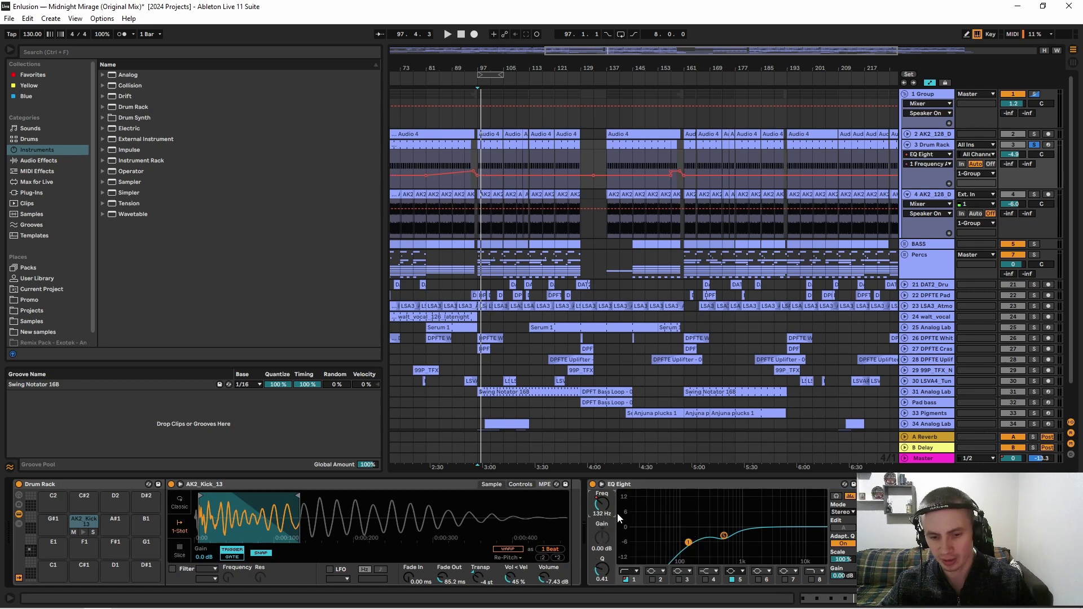
right_click(604, 506)
click(611, 514)
key(space)
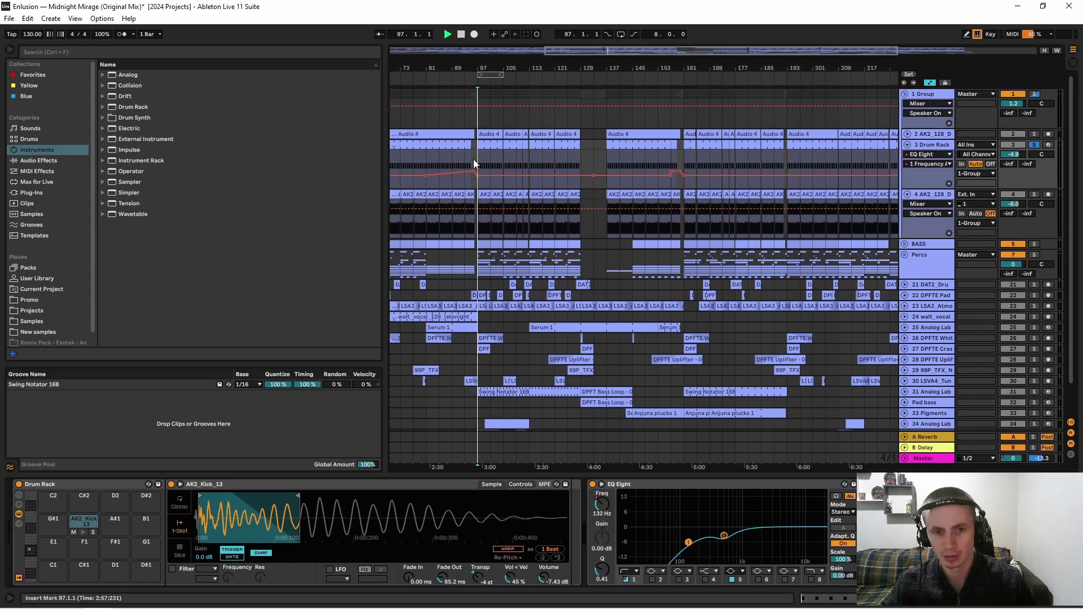
key(space)
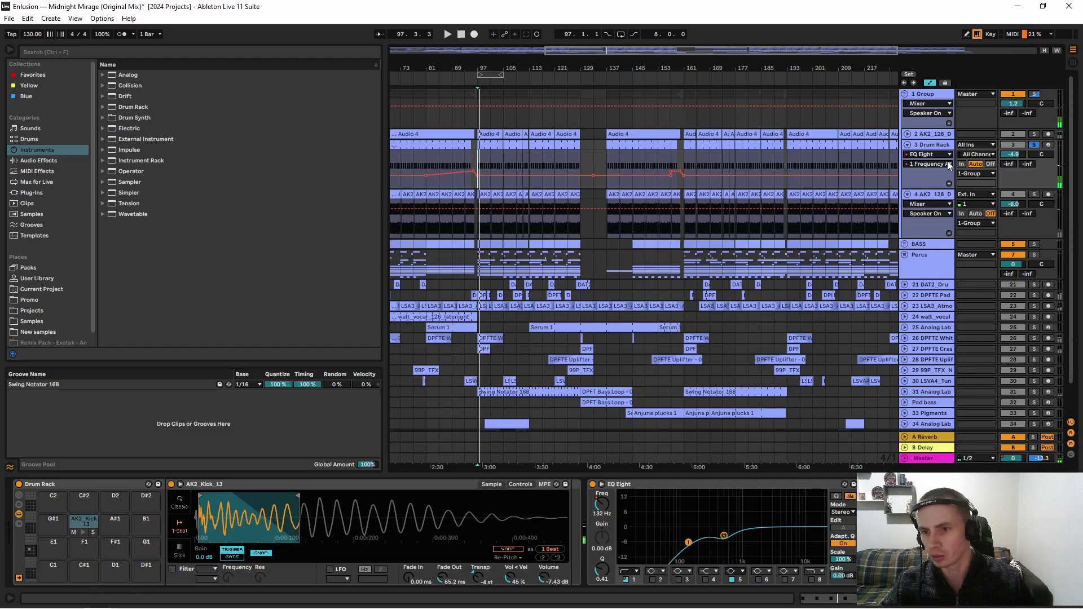
Step: Compare the device chains of tracks 2, 4 and 3, and select the AK2_Kick_13 pad in the Drum Rack
click(933, 134)
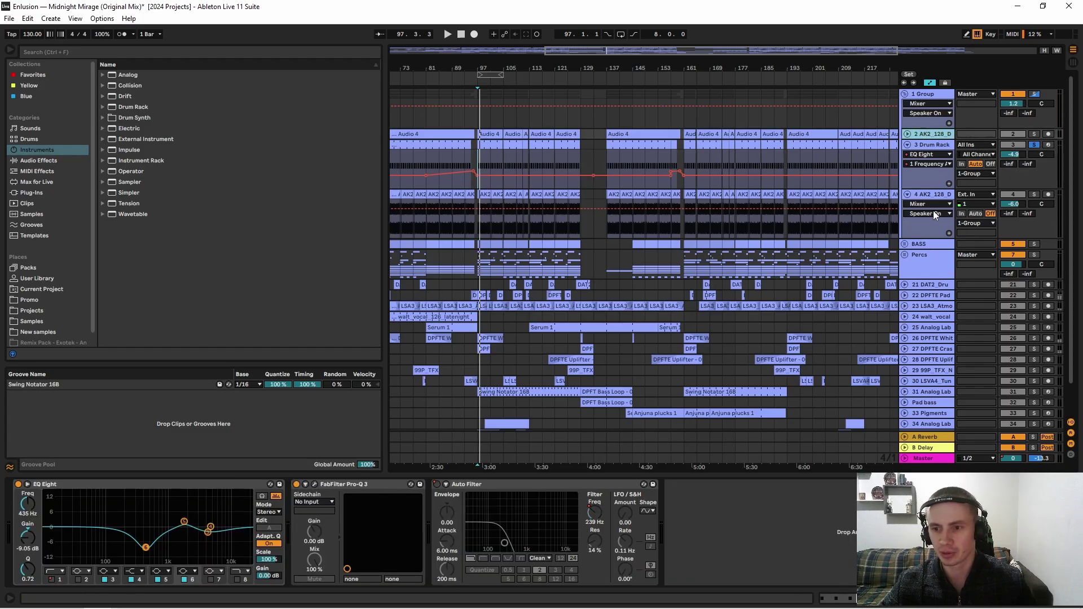
click(934, 199)
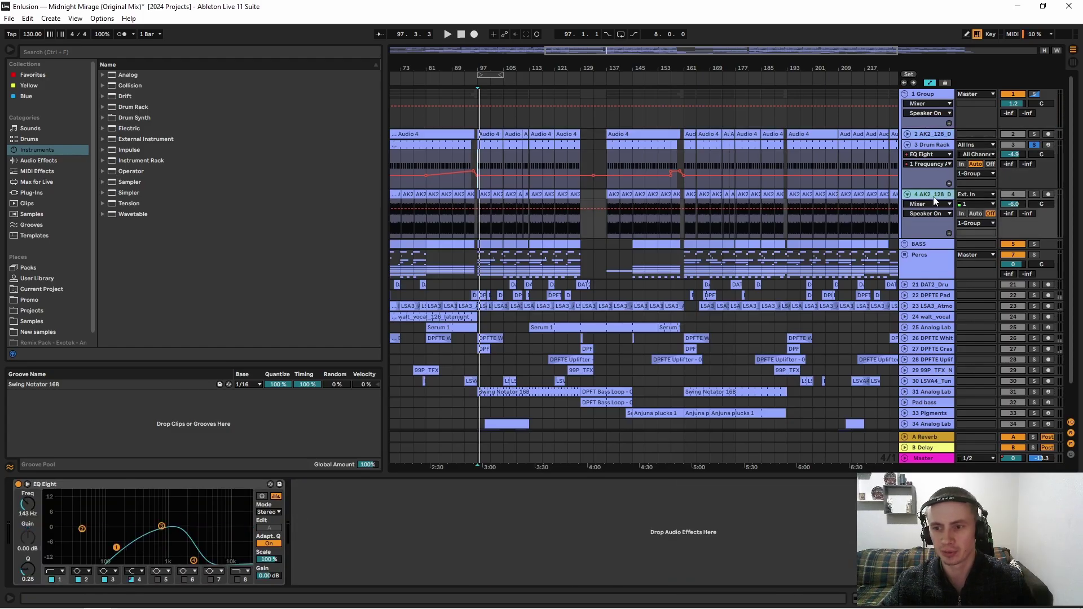
click(923, 145)
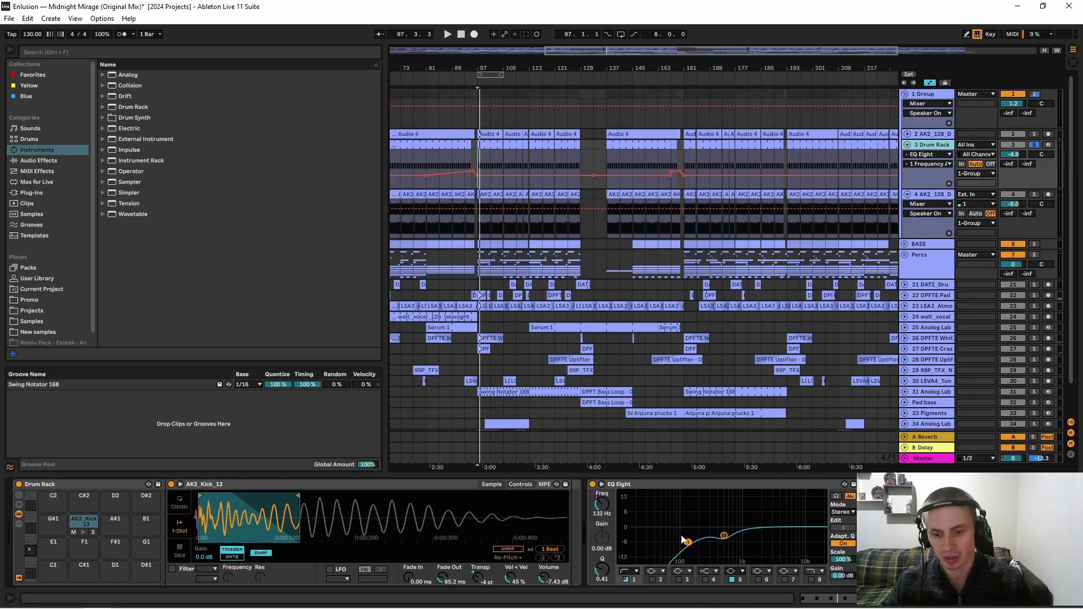
click(83, 533)
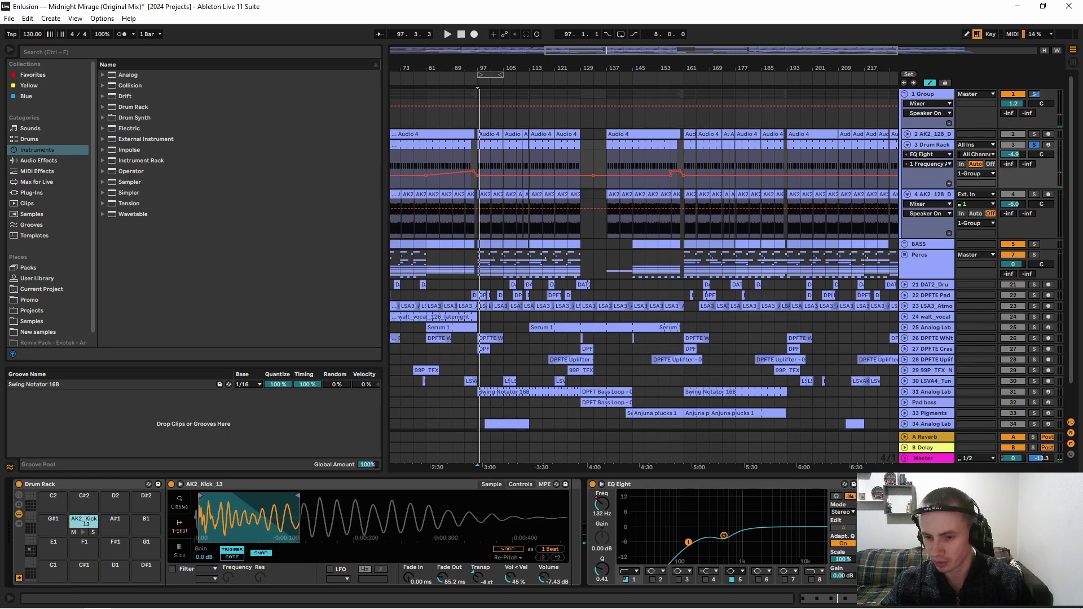
Step: Play the Drum Rack kick at bars 137 and 161 to compare it with its automated Auto Filter on and off
click(608, 181)
key(space)
drag(647, 63, 646, 67)
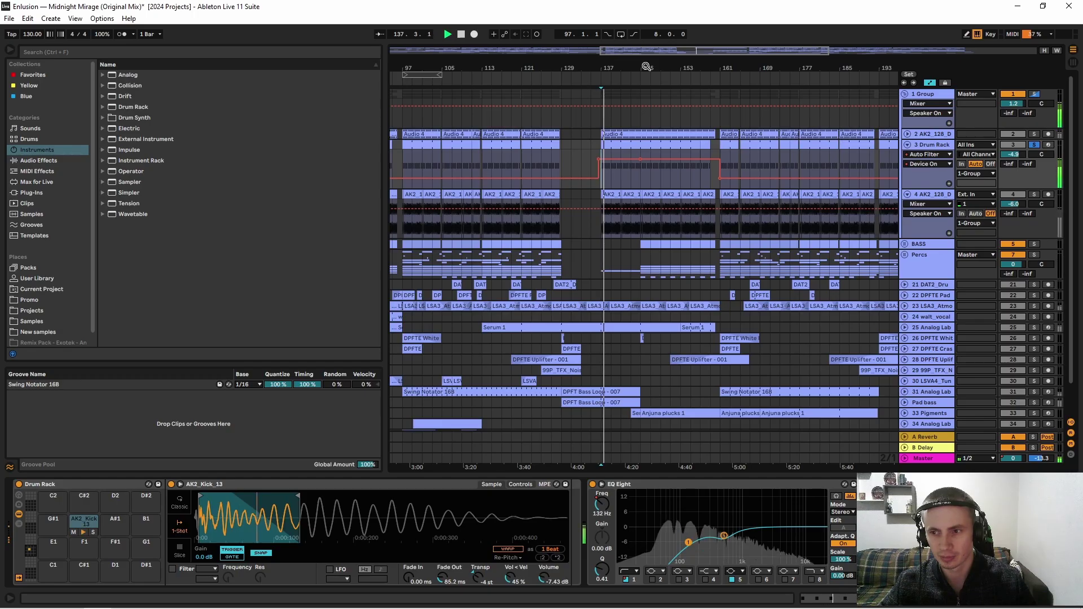
click(721, 150)
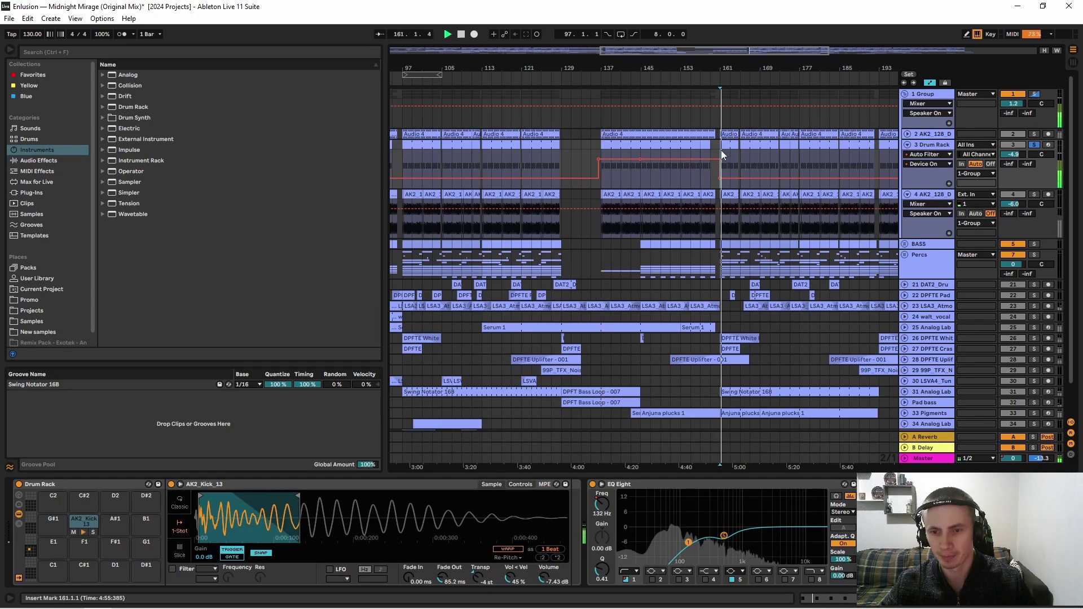
Step: Examine the Saturn 2 and FabFilter Pro-C 2 plug-in settings on the Drum Rack track
scroll(432, 532, down, 6)
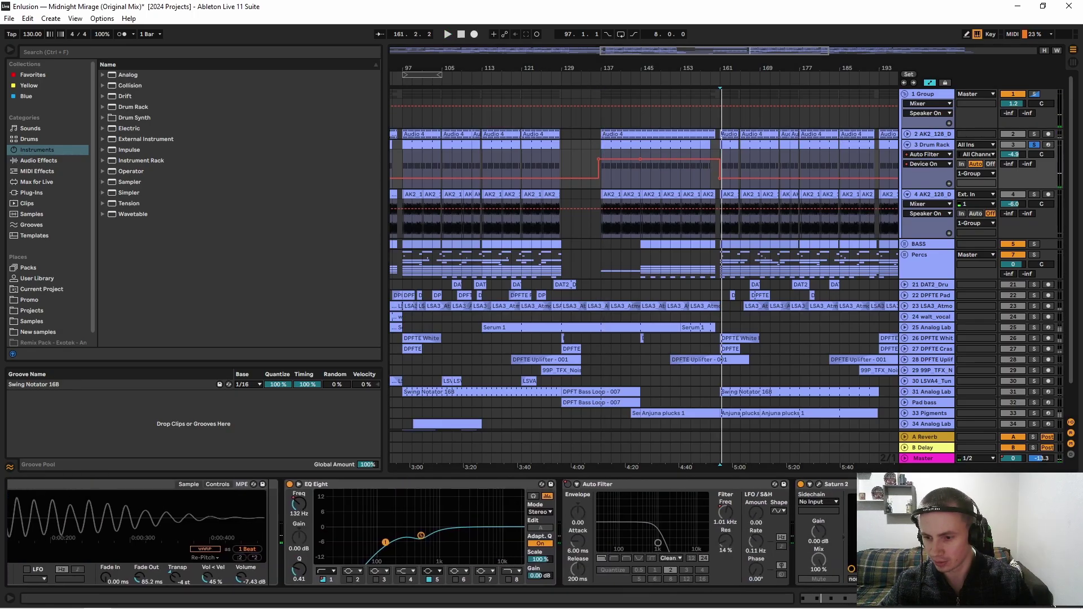
click(763, 484)
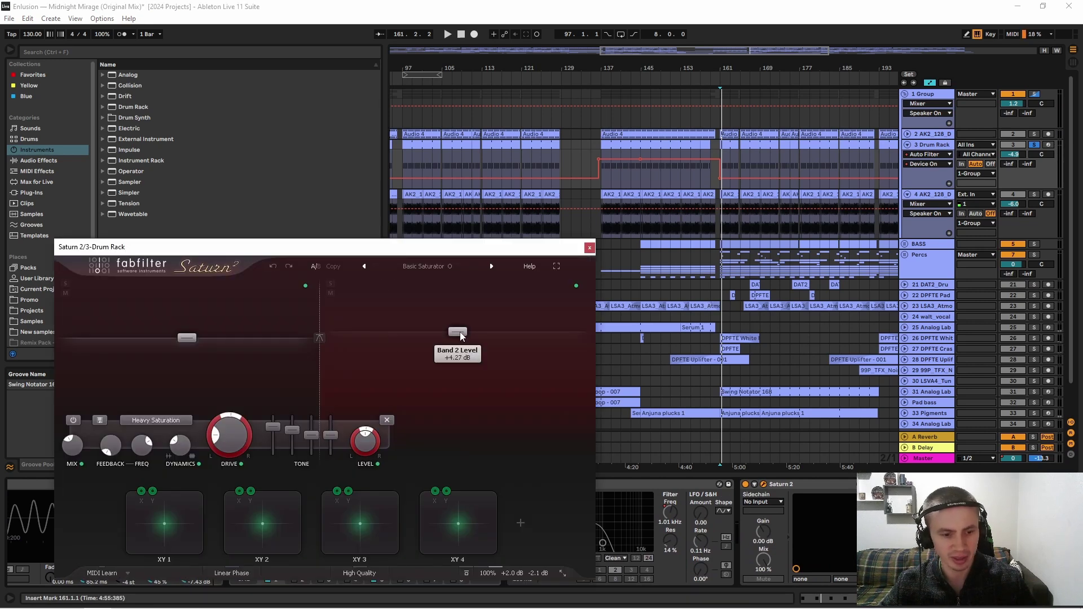
click(589, 248)
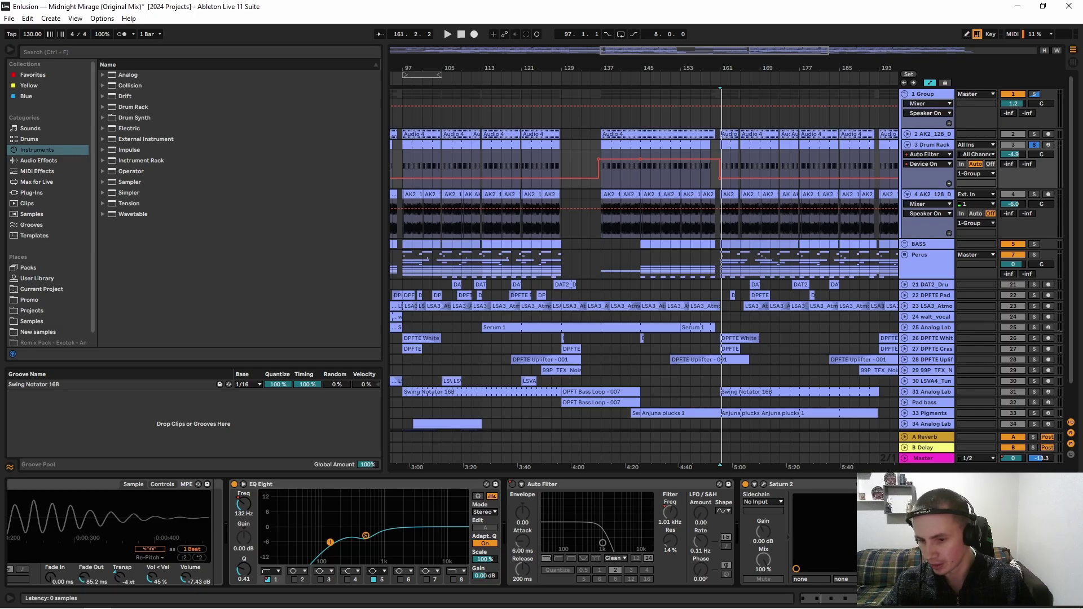
key(ctrl+alt+p)
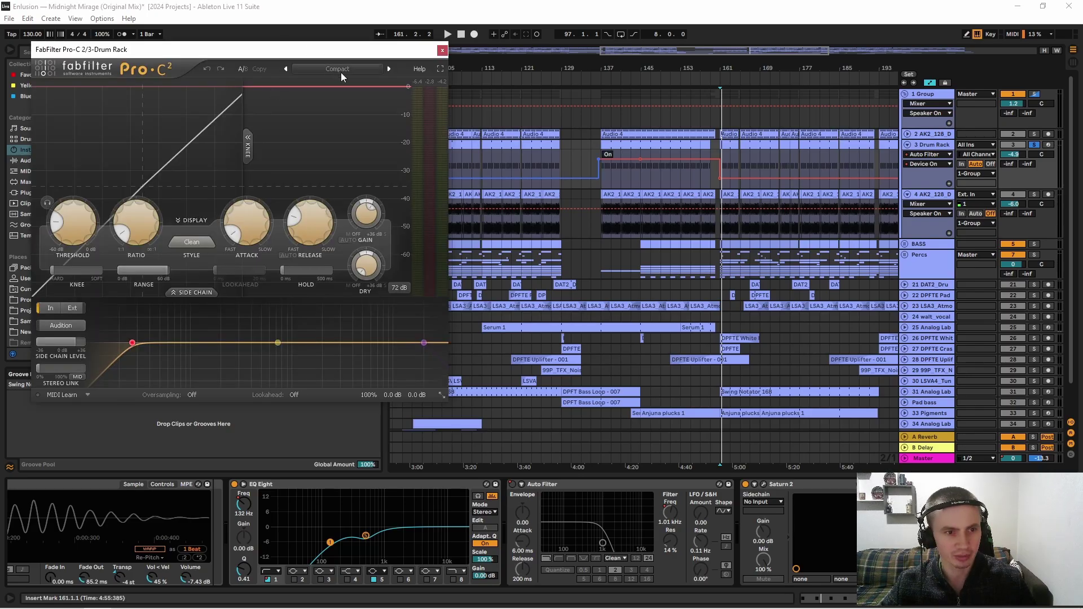
click(442, 51)
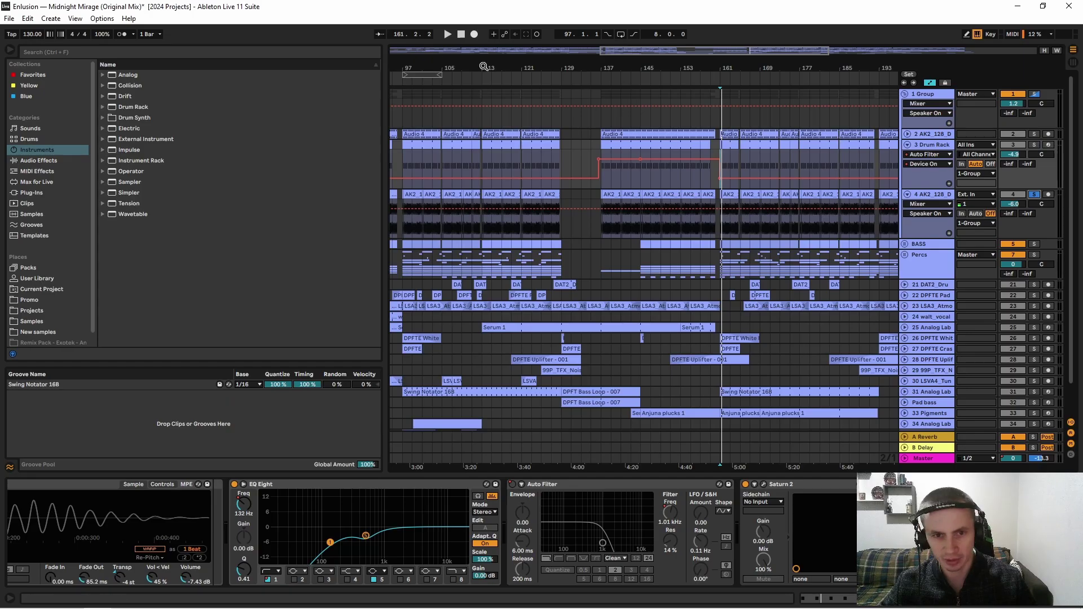
Step: Play the soloed 4 AK2_128 drum track from bar 97 and examine band 3 of its EQ Eight
drag(483, 66, 497, 60)
click(433, 222)
key(space)
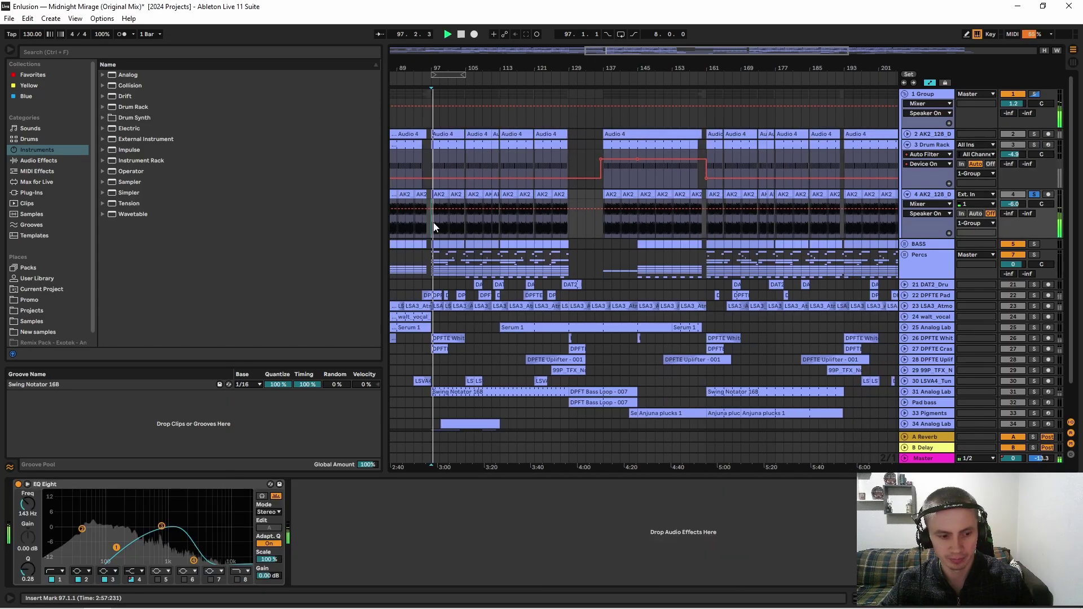
key(space)
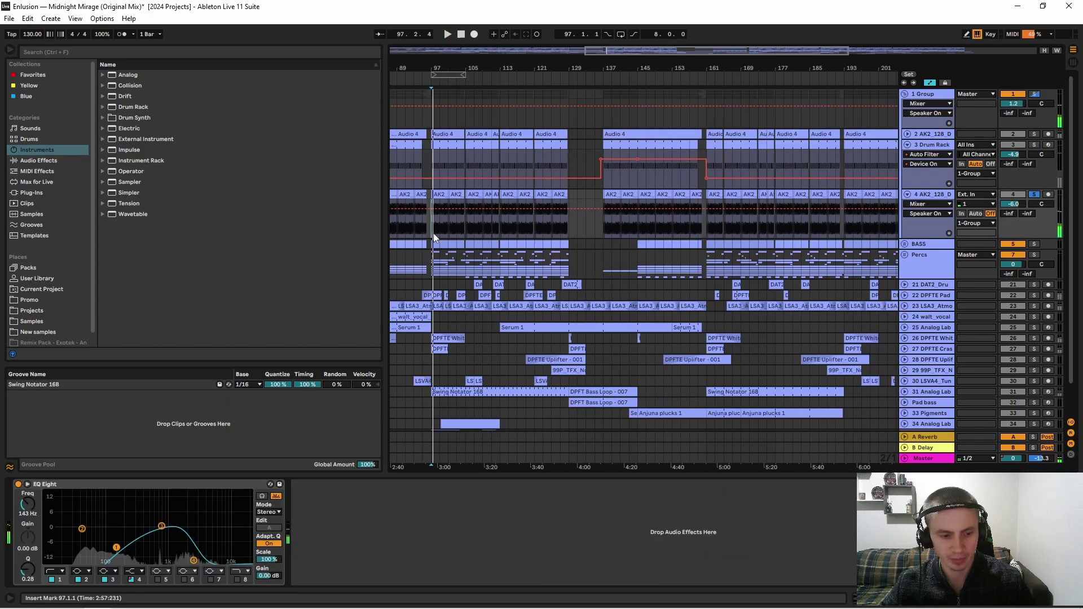
click(911, 197)
click(161, 525)
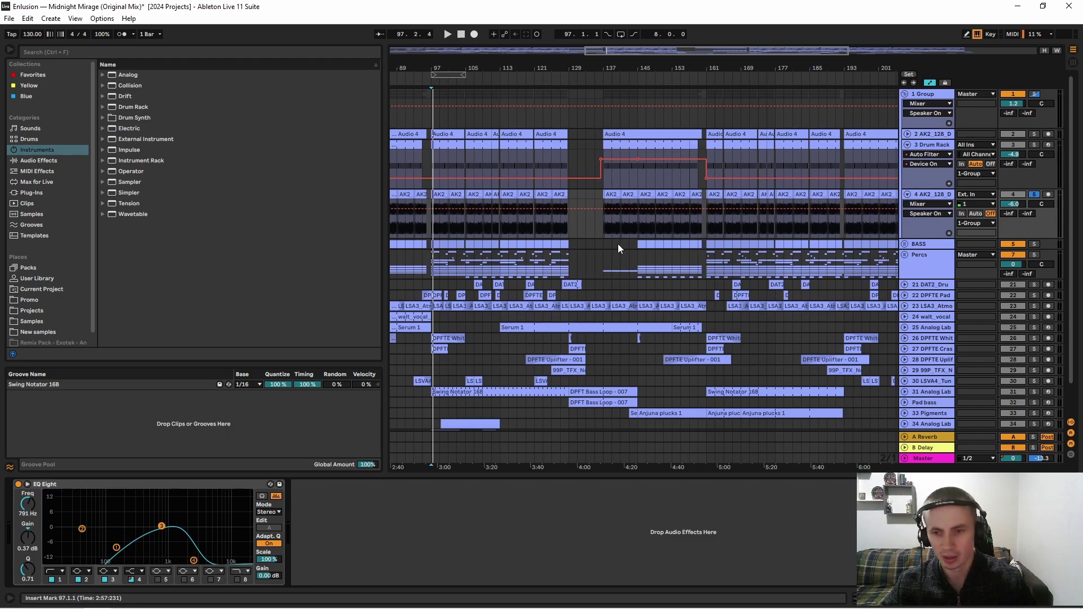
Step: Inspect the sample and envelope settings of the AK2_128_Drums_02 clip at bar 97, and return to track 4's devices
click(440, 213)
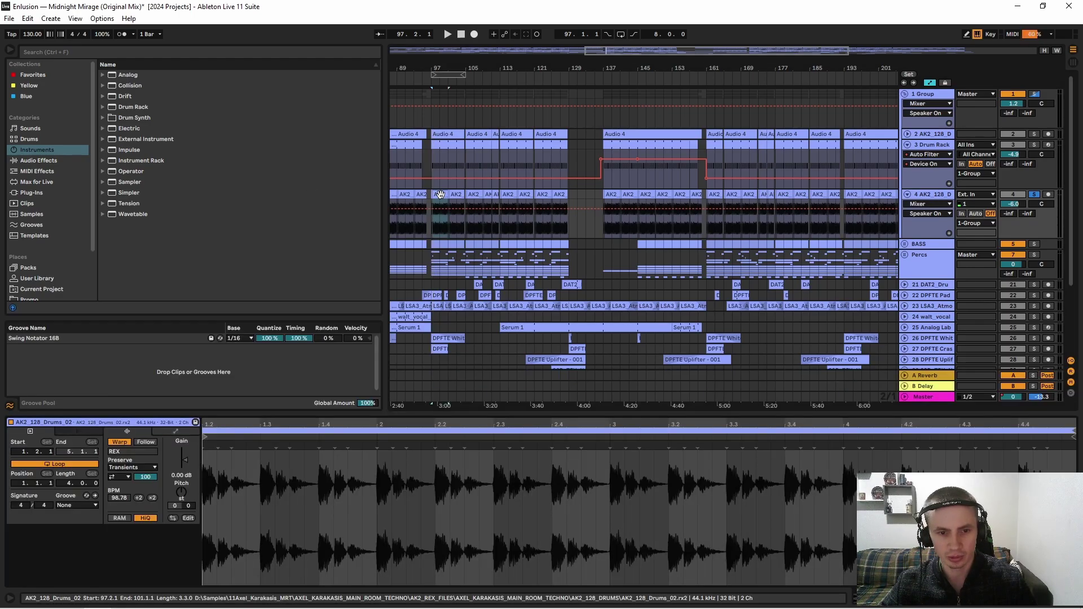
drag(355, 477, 355, 417)
click(175, 432)
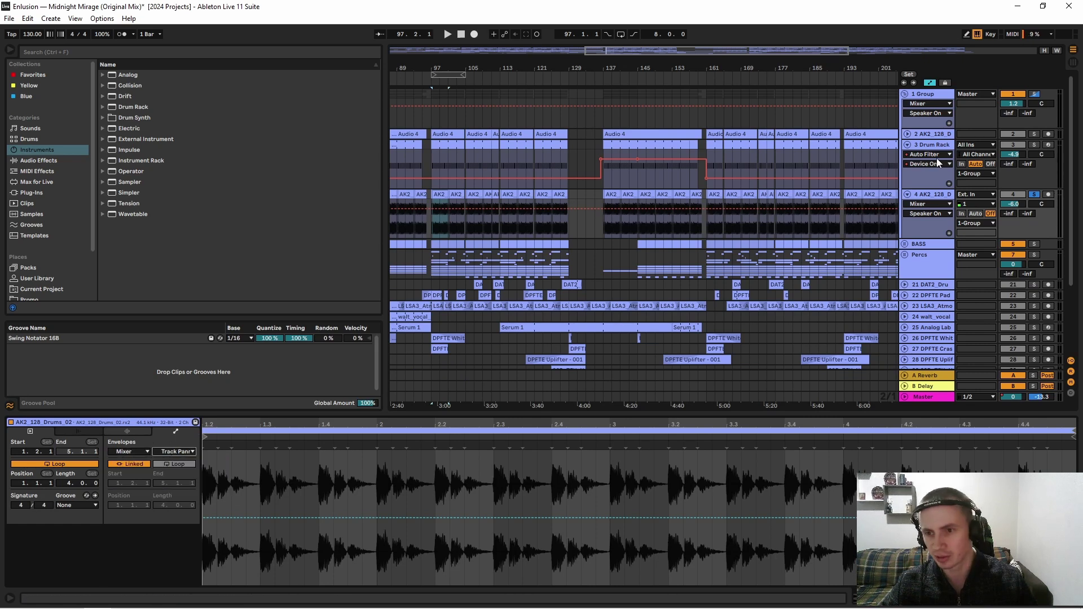
click(922, 194)
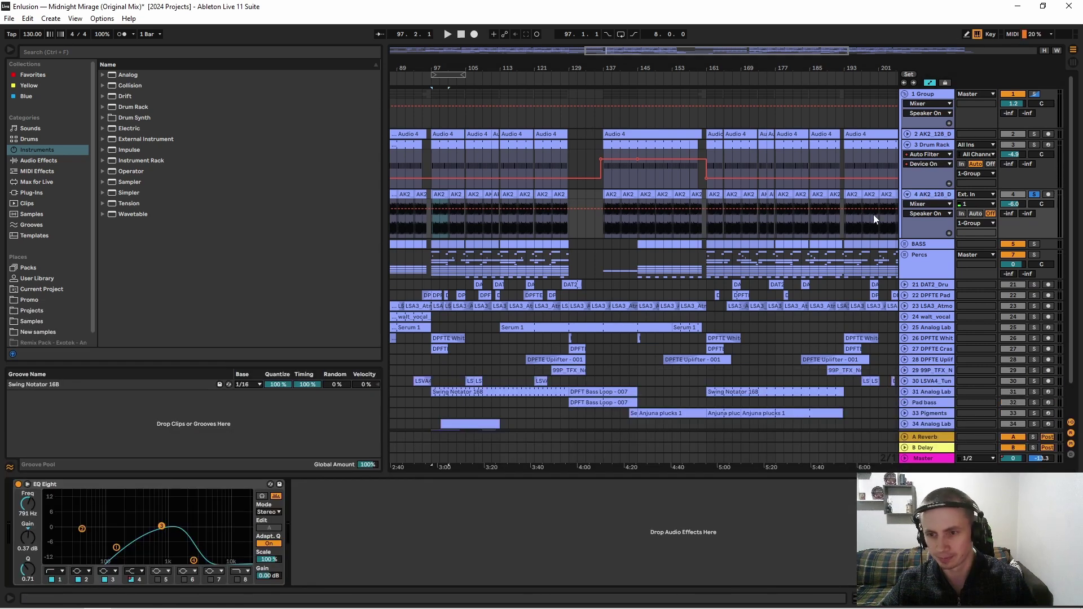
Step: Select the soloed 1 Group drum group and set its playback start to bar 97
click(932, 94)
click(432, 93)
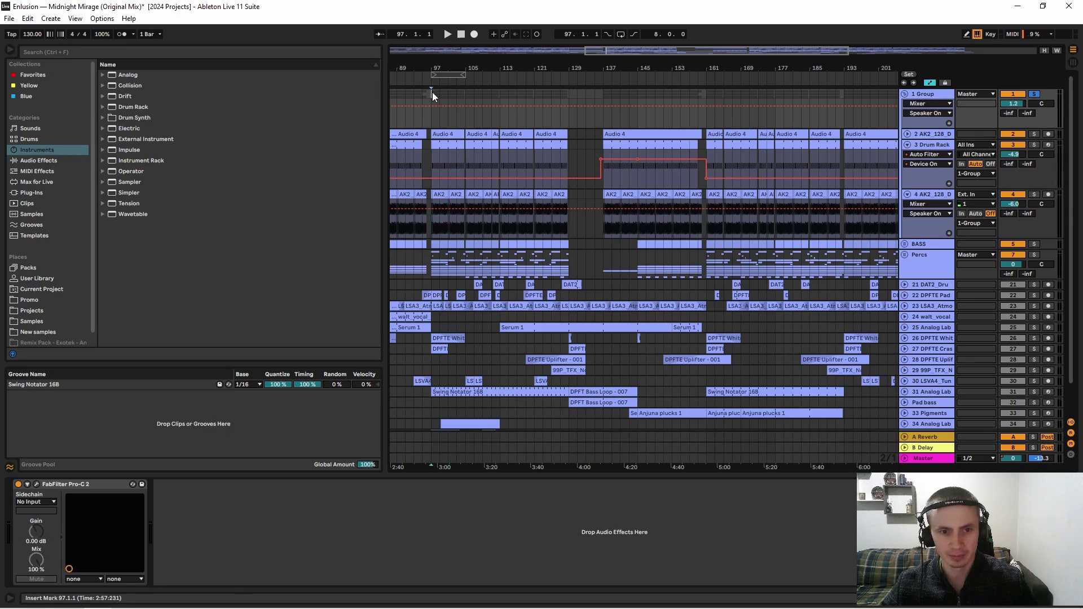
Step: Play the soloed 1 Group drums briefly from bar 97 and examine the group's FabFilter Pro-C 2 settings
key(space)
key(space)
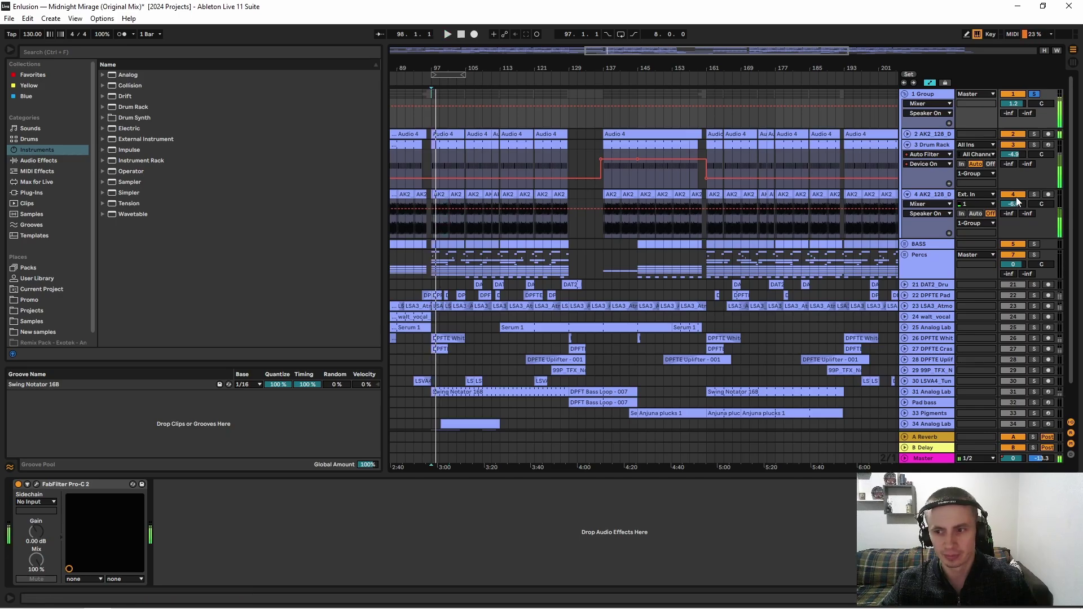
click(36, 484)
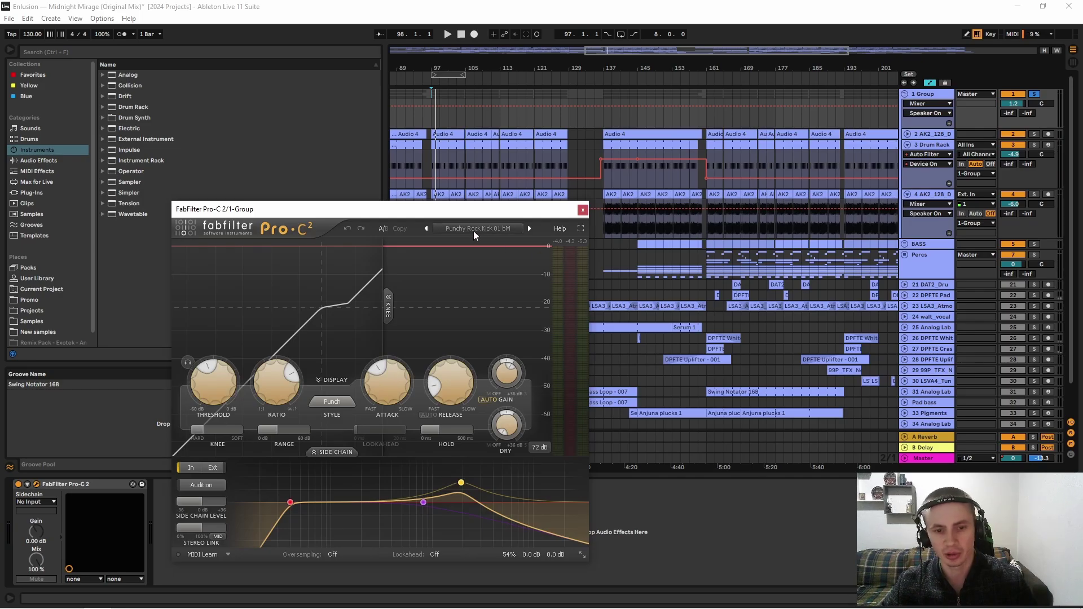
mouse_move(375, 377)
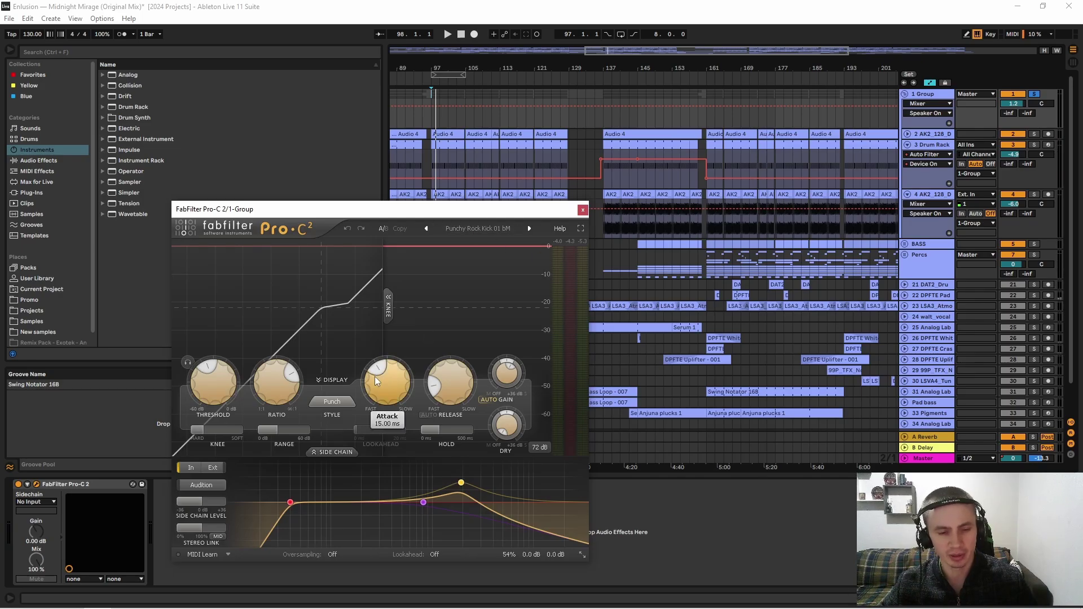
click(583, 210)
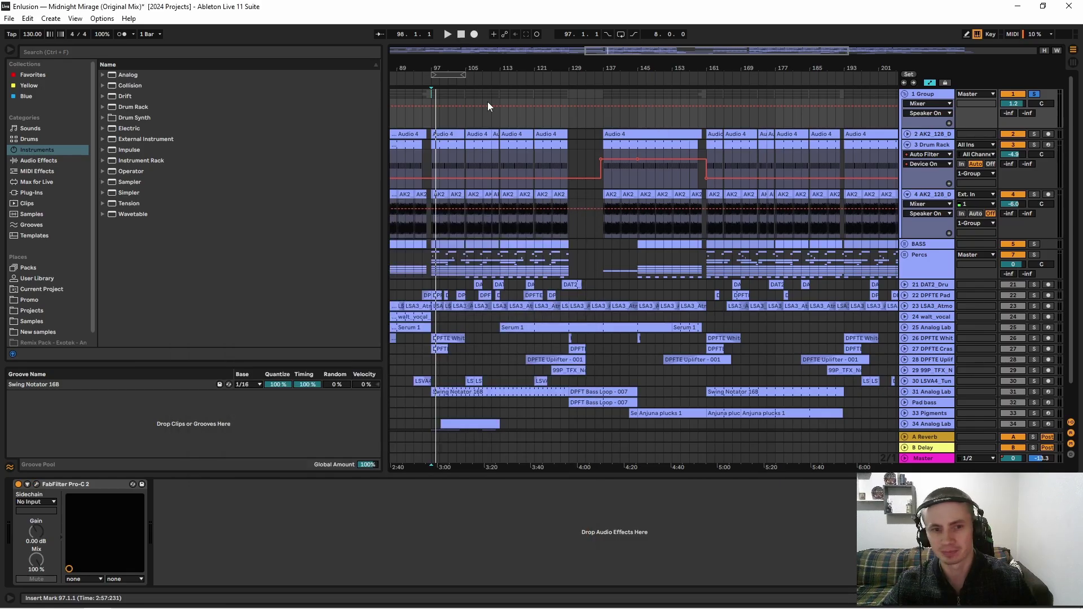
key(space)
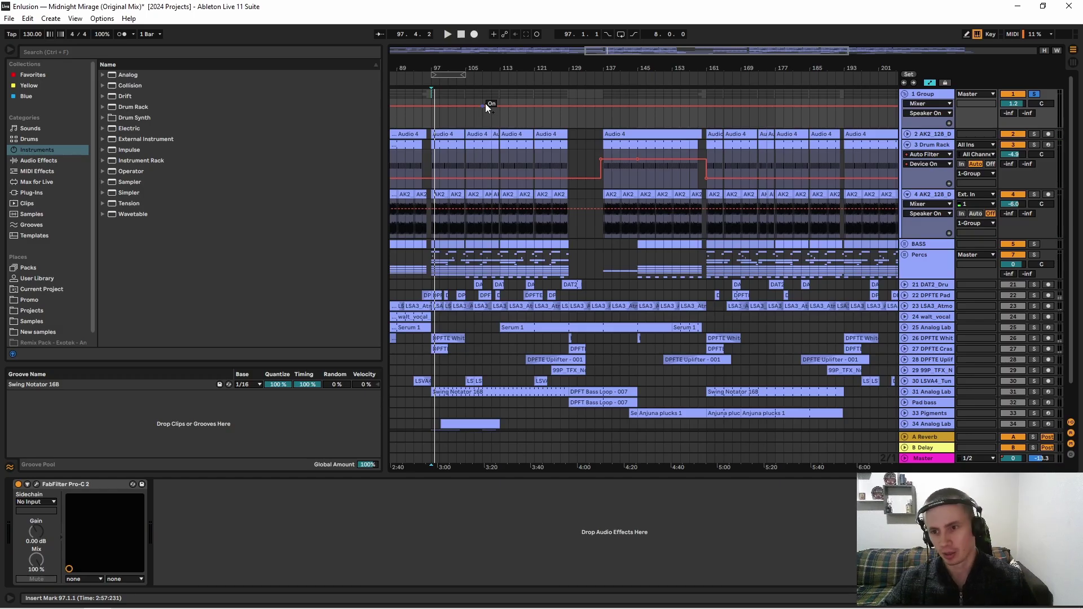
Step: Fold the 1 Group drums, unfold and solo the BASS group, and expand its AK2_128_B bass track
click(904, 94)
click(905, 105)
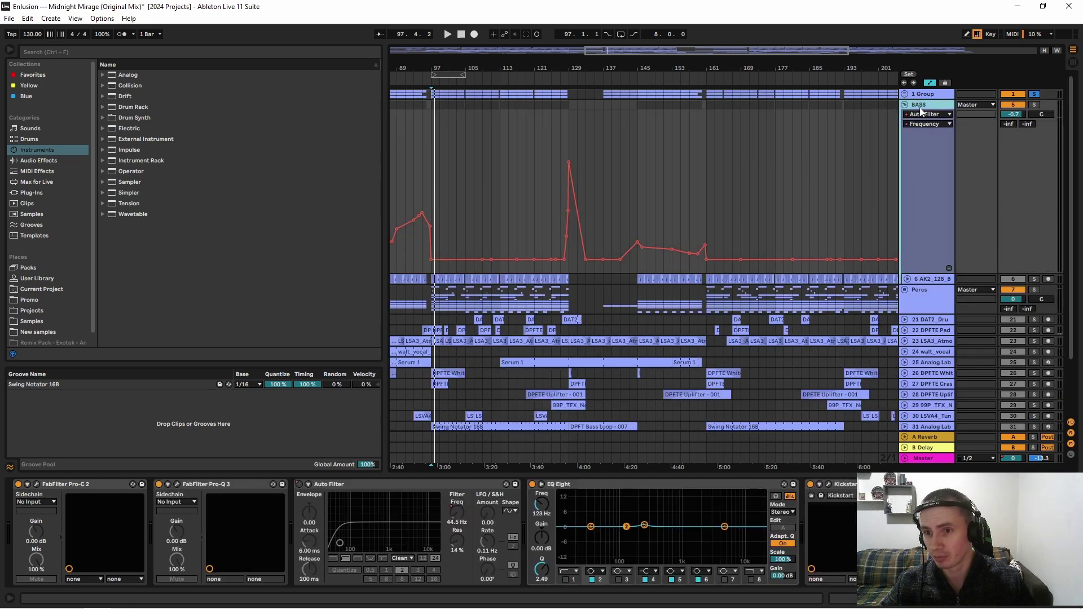
click(1036, 105)
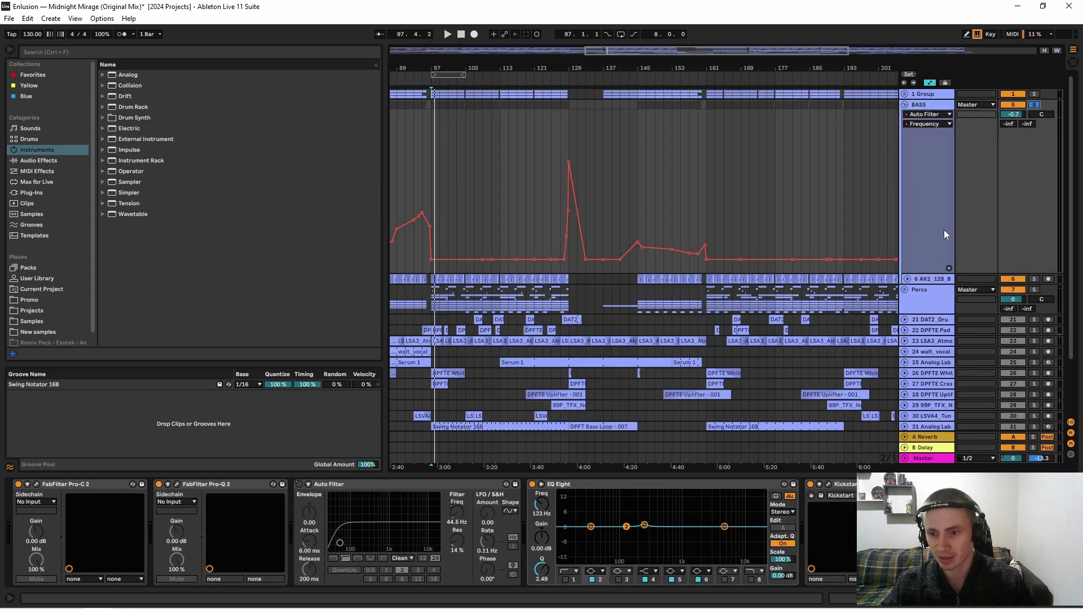
click(907, 278)
Step: Hide the automation lanes and set the playback start to bar 33, where the sliced bass clips begin on track 6
scroll(598, 159, down, 3)
drag(424, 67, 702, 67)
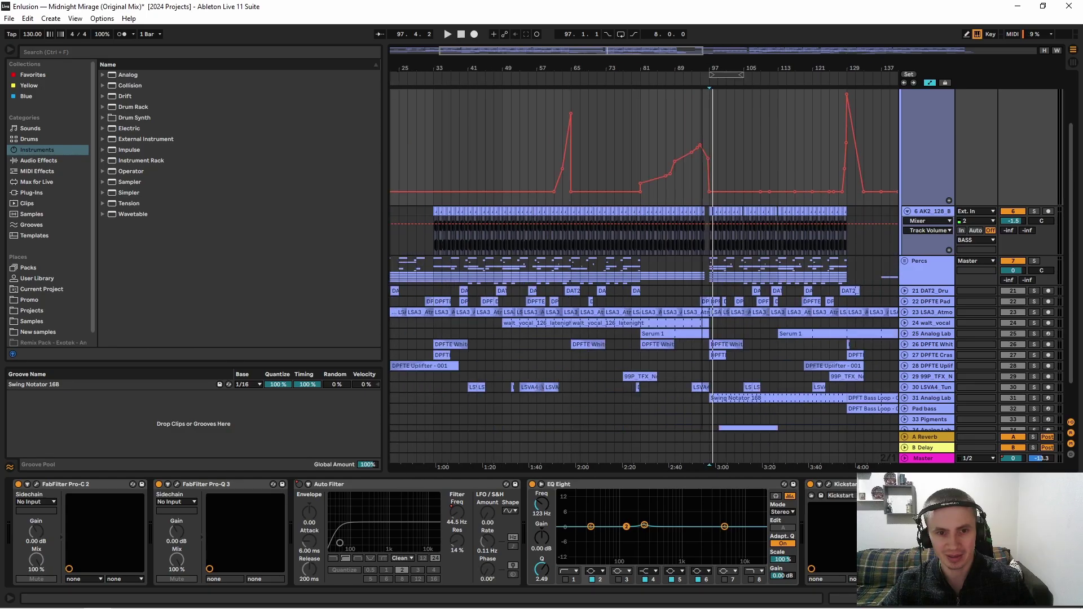
drag(446, 67, 446, 136)
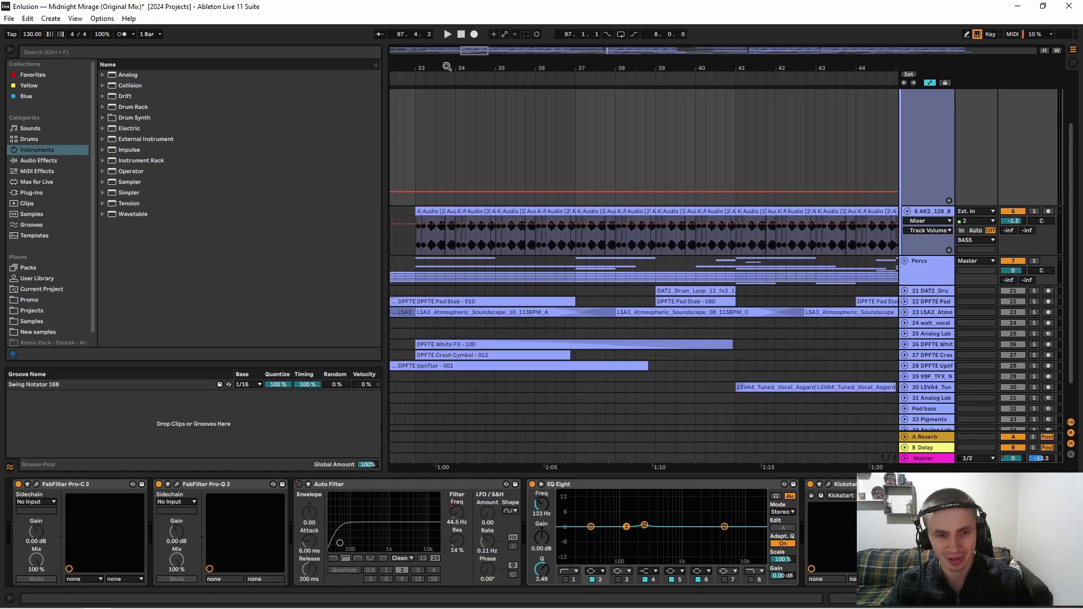
drag(447, 67, 446, 129)
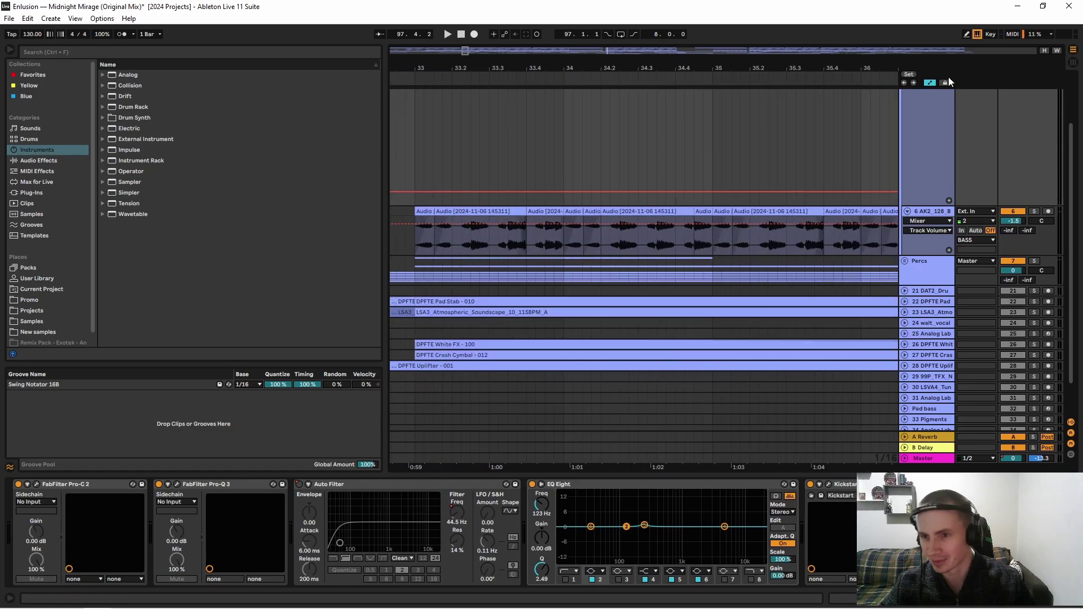
click(930, 83)
drag(413, 66, 413, 96)
click(461, 235)
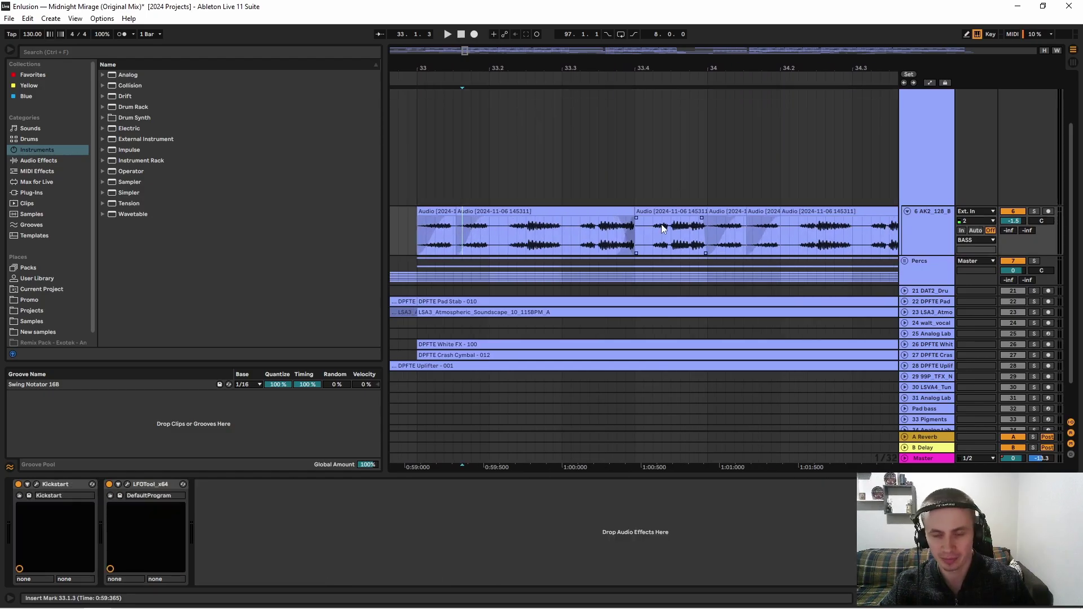
click(414, 238)
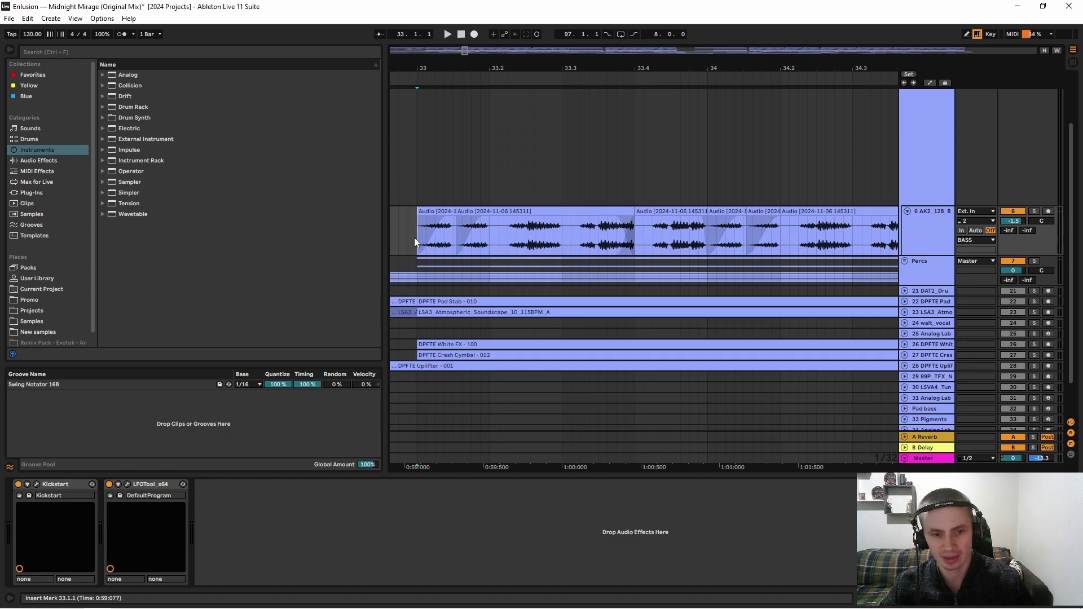
Step: Play the soloed BASS group from bar 33
scroll(1029, 195, up, 2)
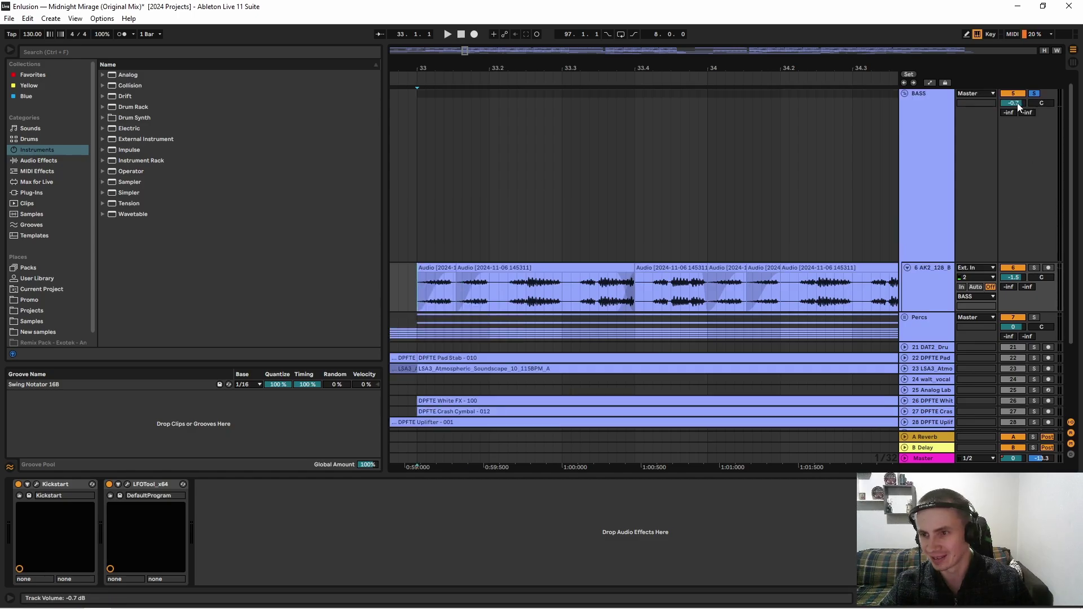
key(space)
drag(476, 68, 395, 65)
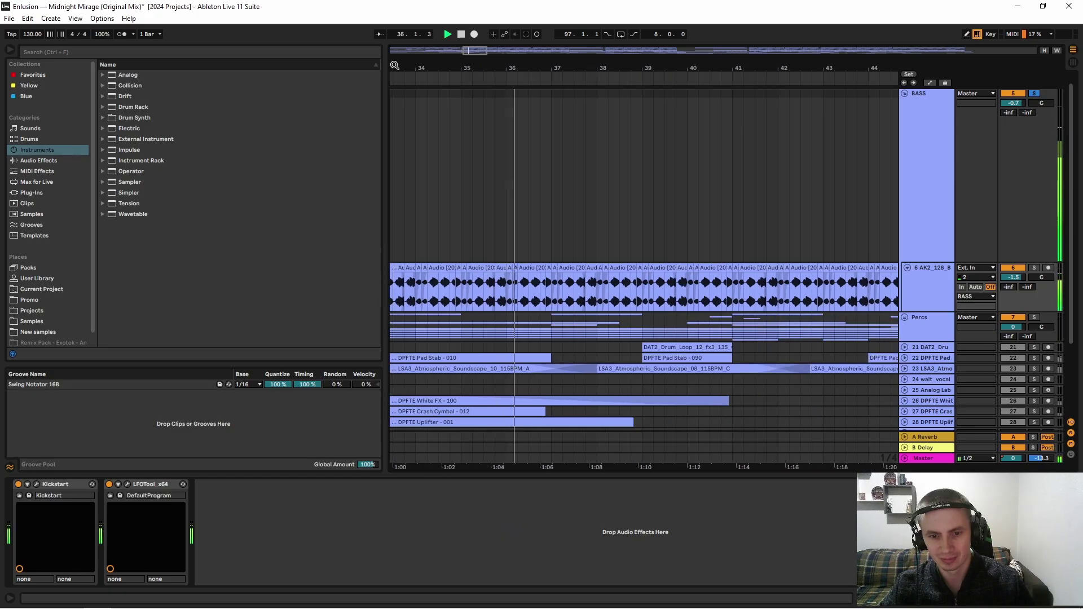
key(ctrl+g)
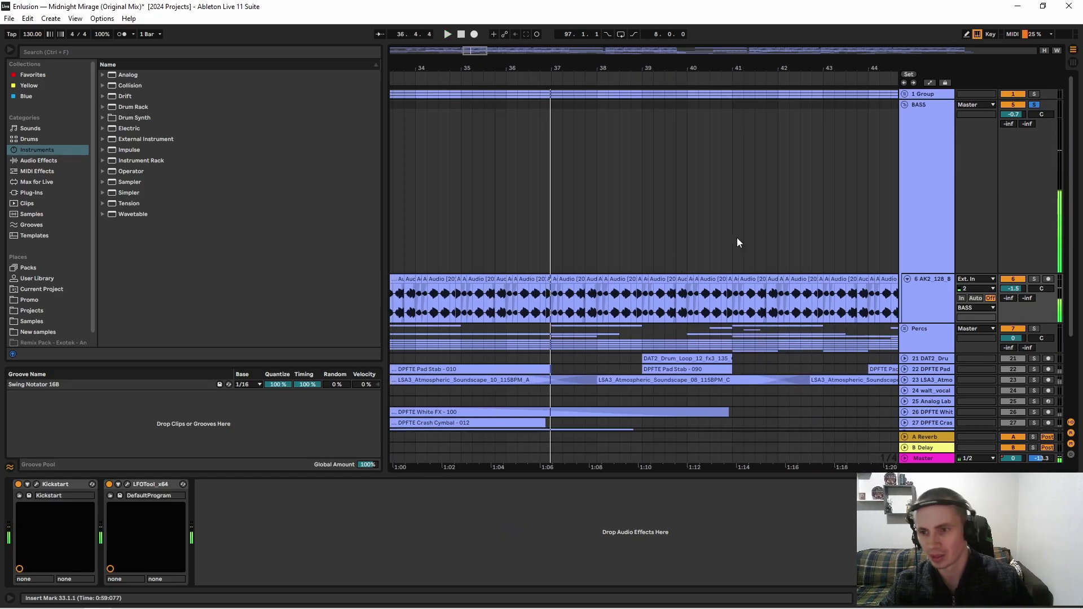
Step: Play the BASS group together with the soloed 1 Group drums from bar 37
click(547, 314)
key(space)
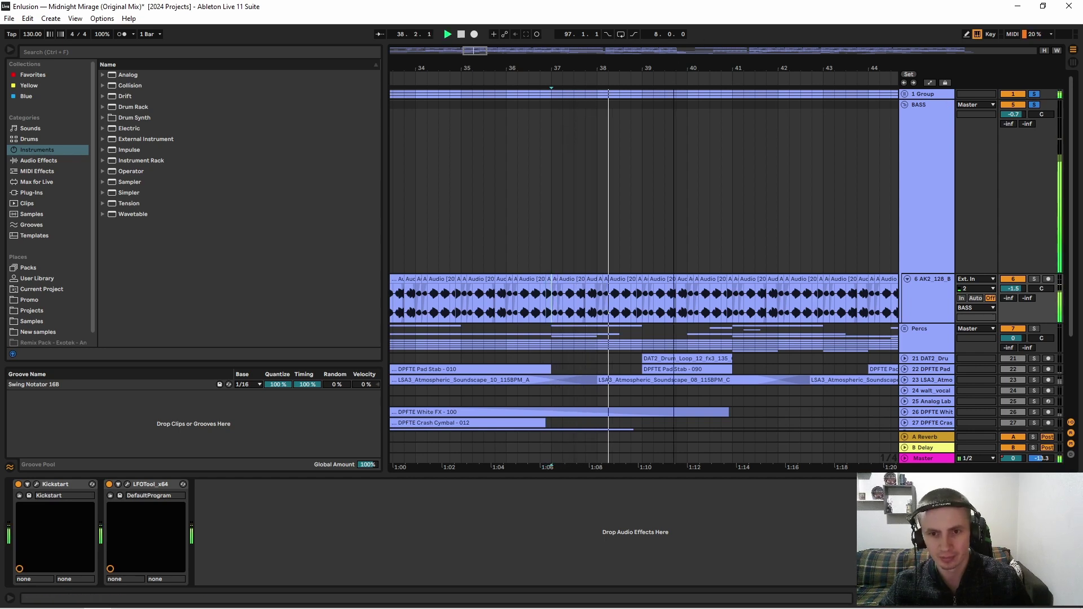
drag(674, 67, 525, 67)
key(space)
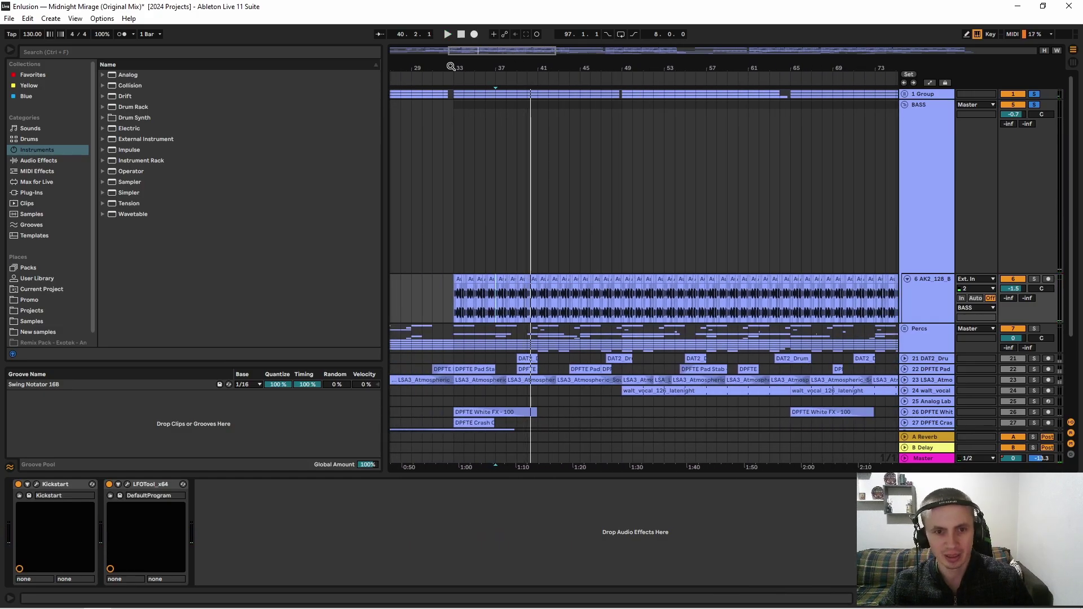
Step: Return the playback start to bar 33 and solo only the AK2_128_B bass track
drag(452, 67, 499, 147)
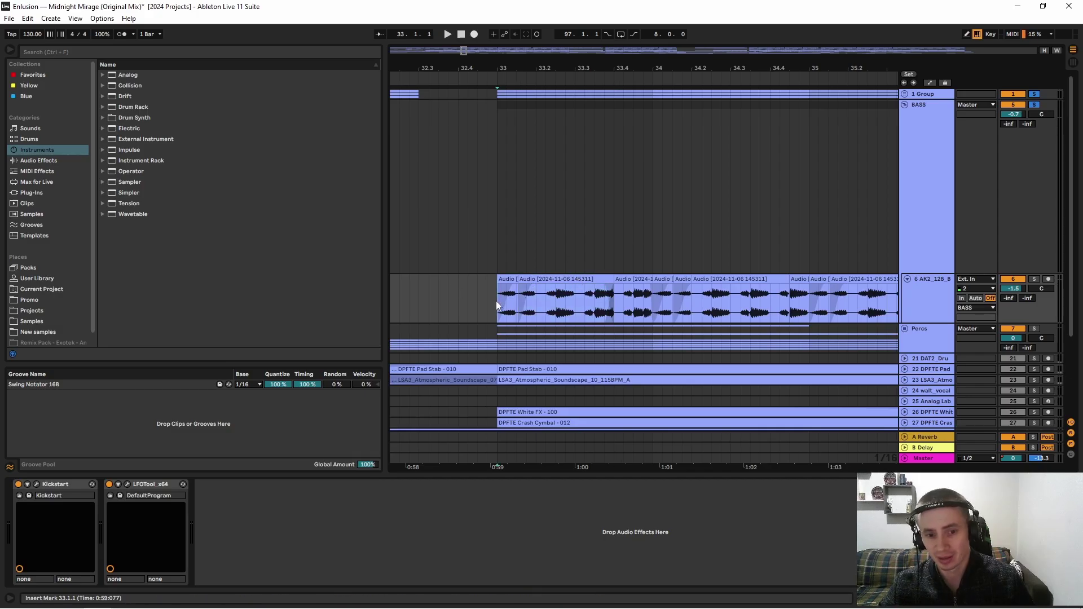
drag(537, 68, 537, 42)
click(1034, 278)
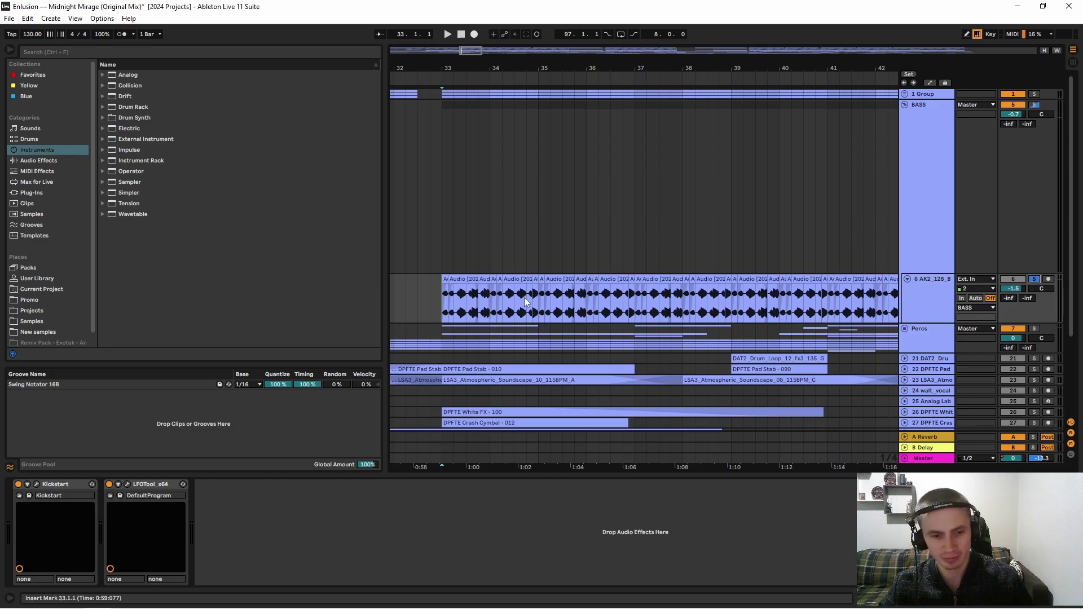
click(438, 292)
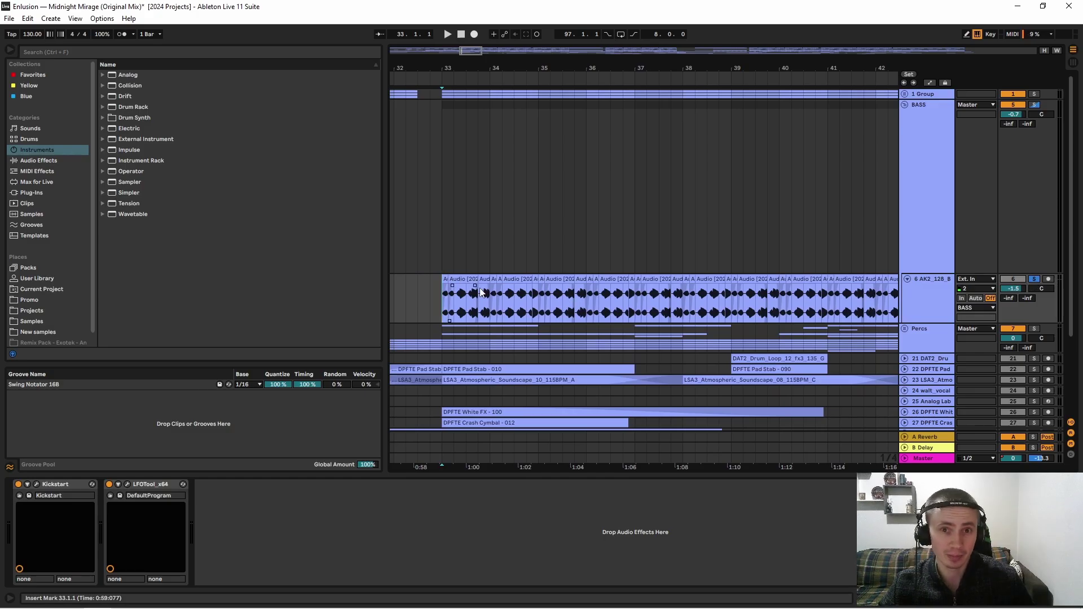
Step: Examine the Kickstart plug-in's curve and mix settings on the AK2_128_B bass track
drag(565, 69, 564, 34)
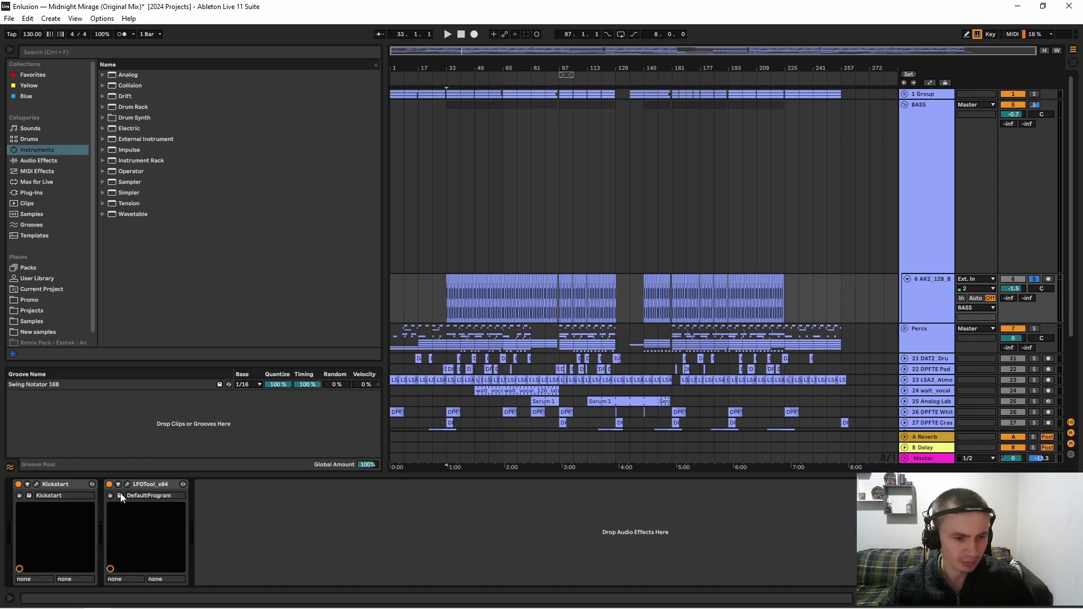
click(35, 484)
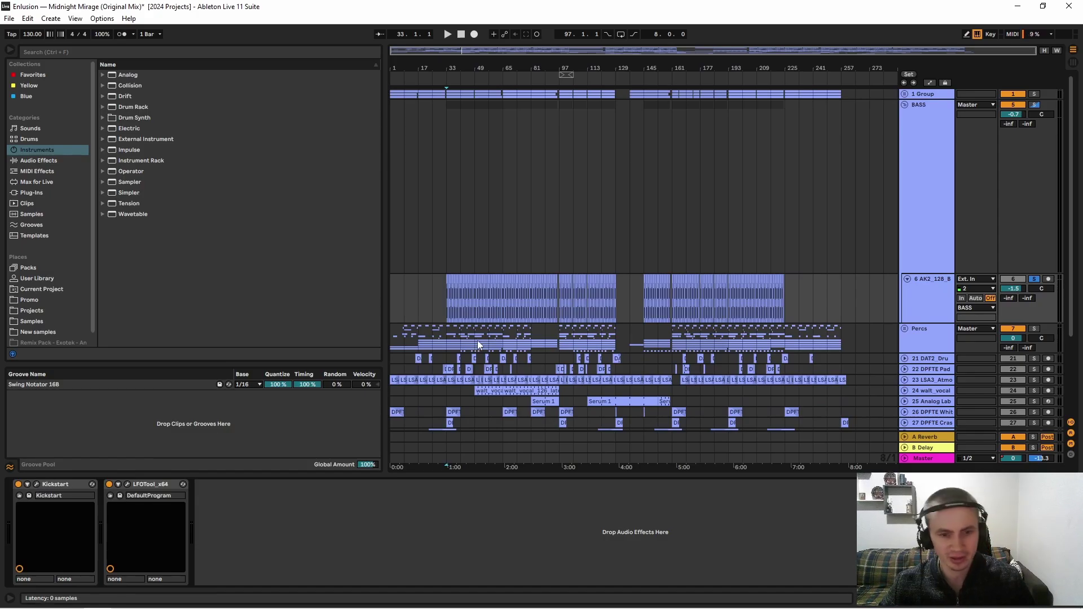
drag(277, 113, 714, 187)
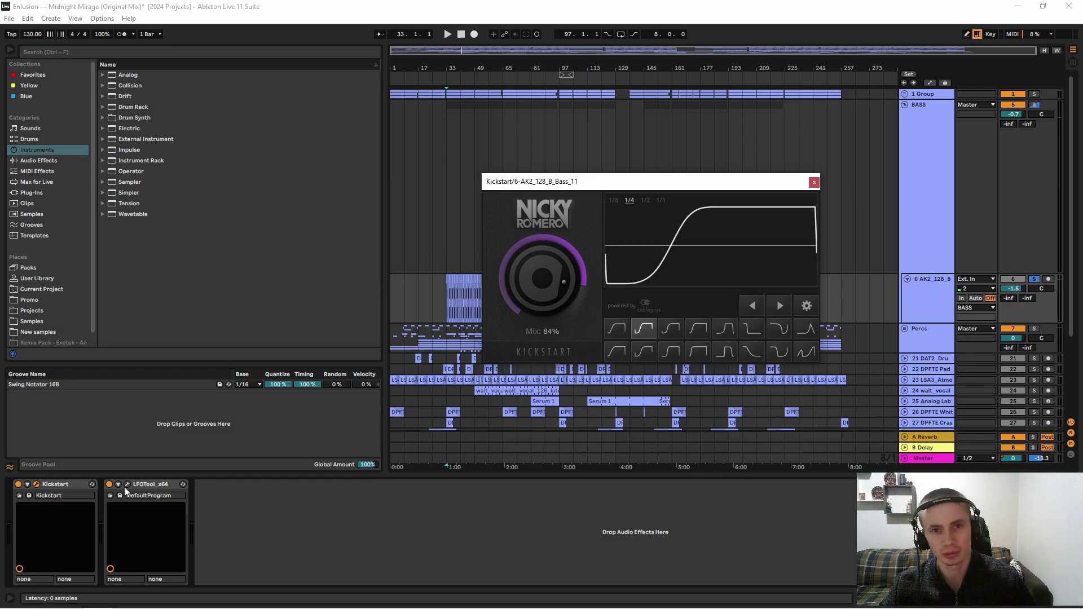
click(813, 183)
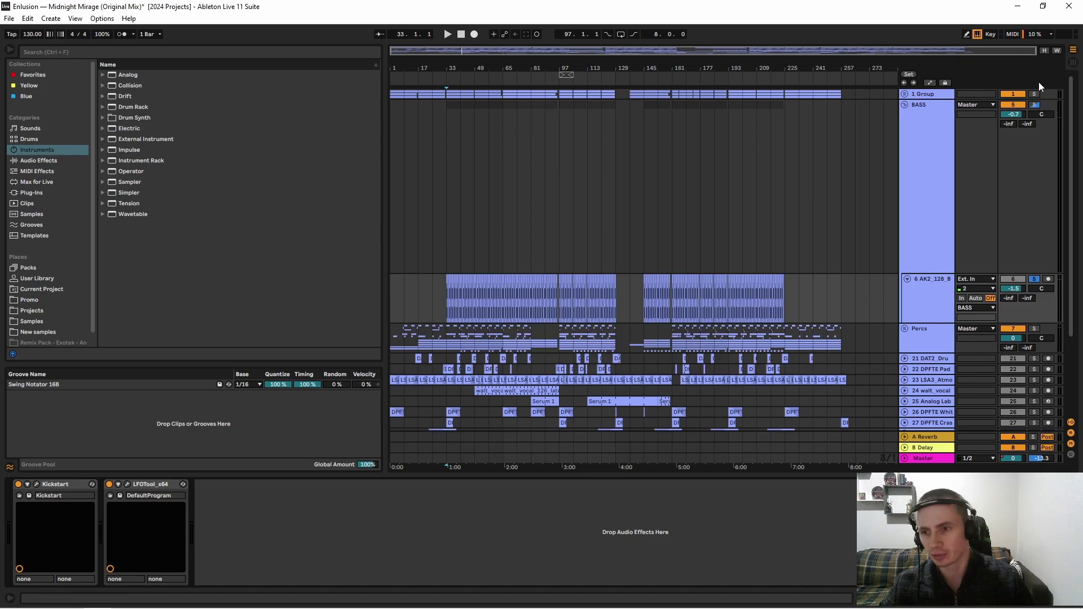
Step: Play the soloed 1 Group and BASS groups together from bar 33 and select the BASS group
click(437, 195)
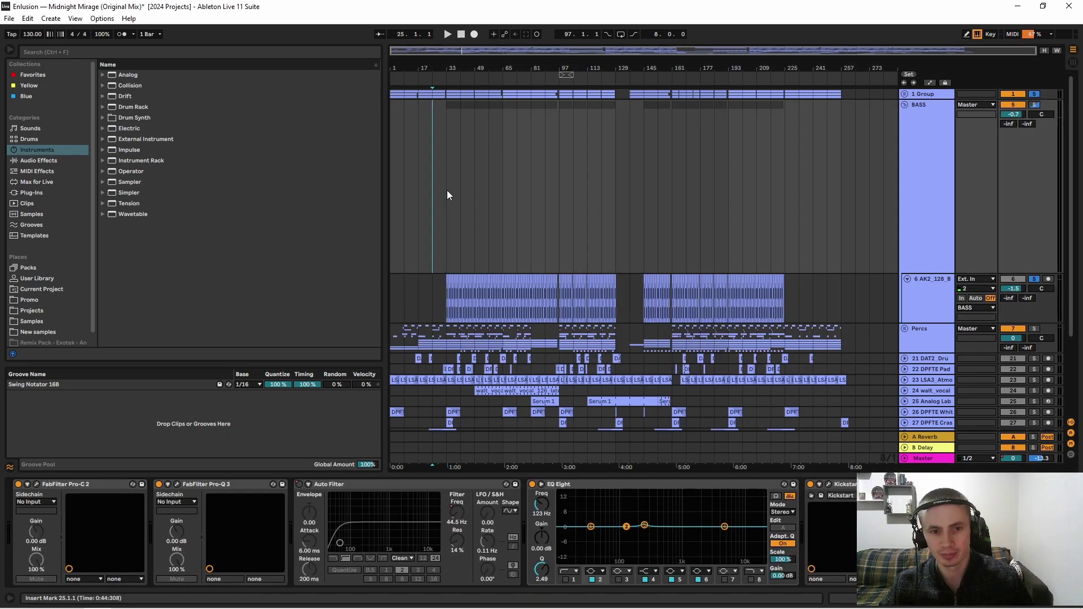
key(space)
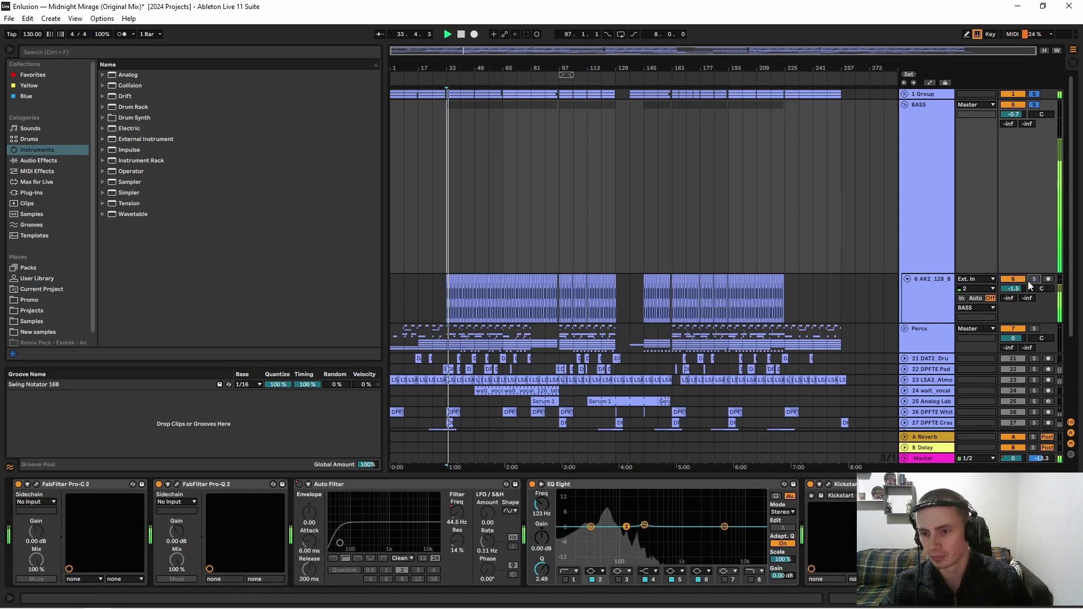
click(942, 285)
click(933, 146)
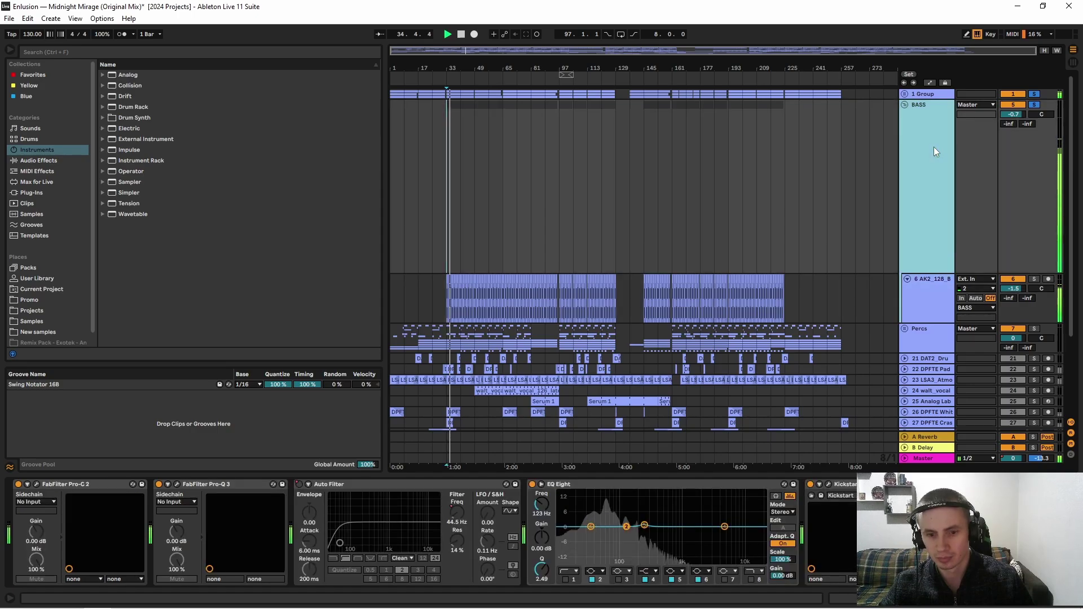
key(space)
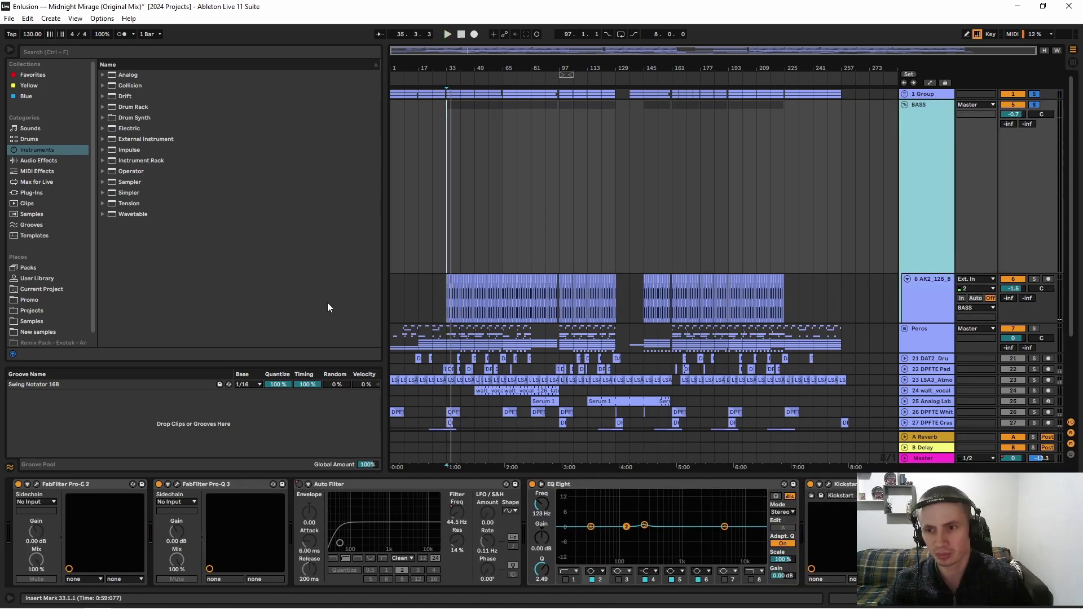
Step: Examine the FabFilter Pro-C 2 and Pro-Q 3 settings on the BASS group
click(36, 484)
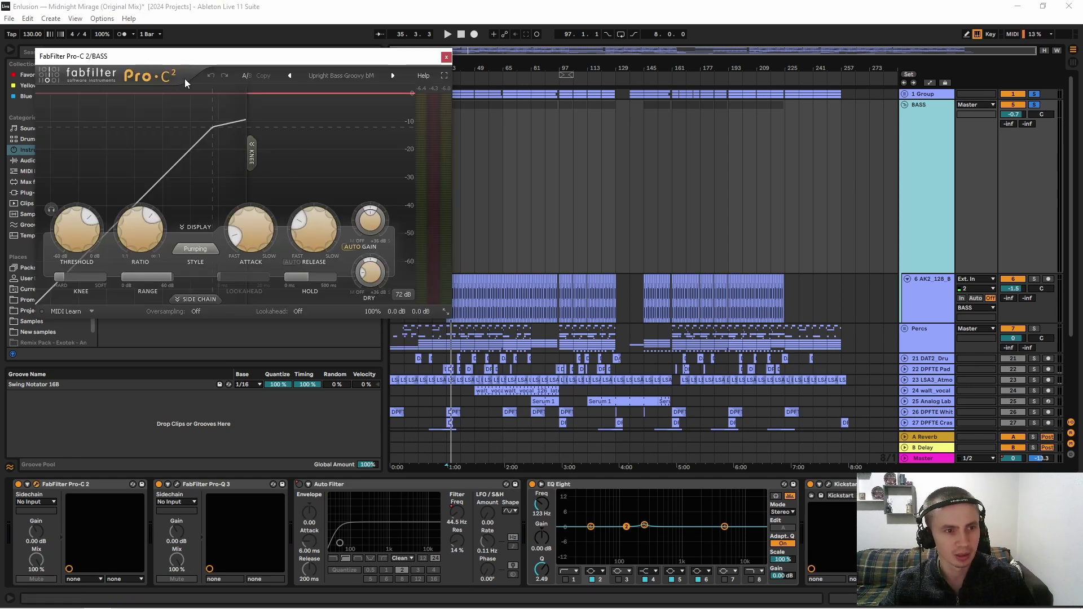
click(176, 484)
drag(480, 49, 510, 98)
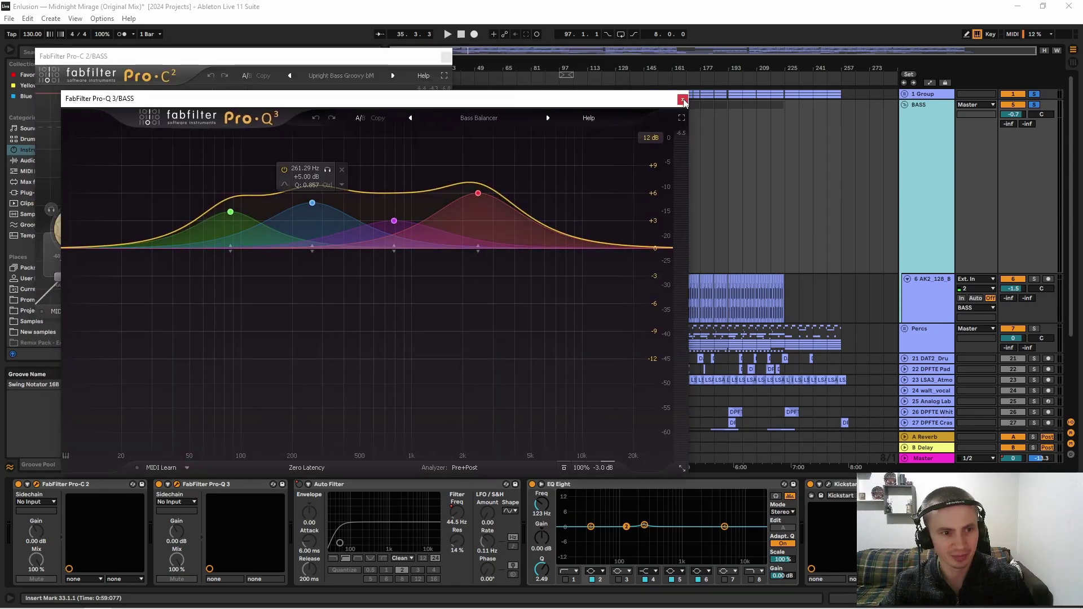
click(176, 484)
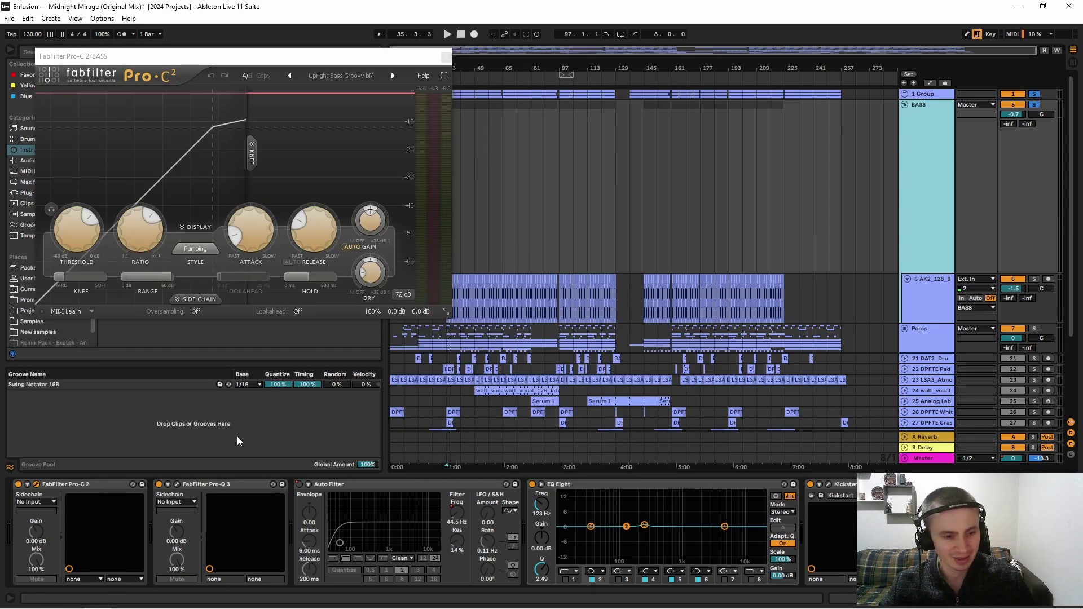
click(178, 485)
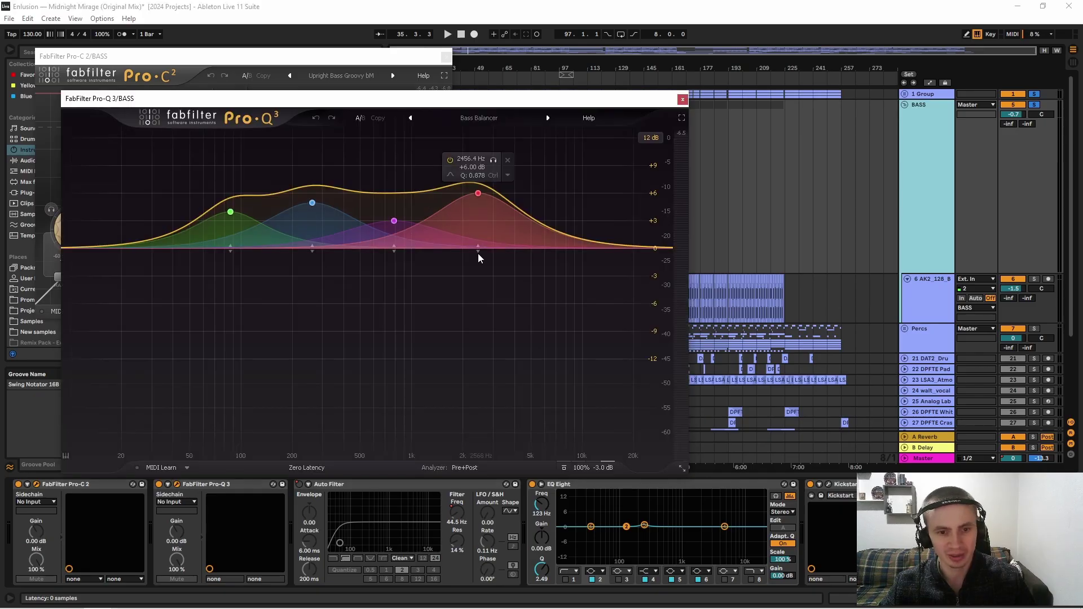
click(682, 100)
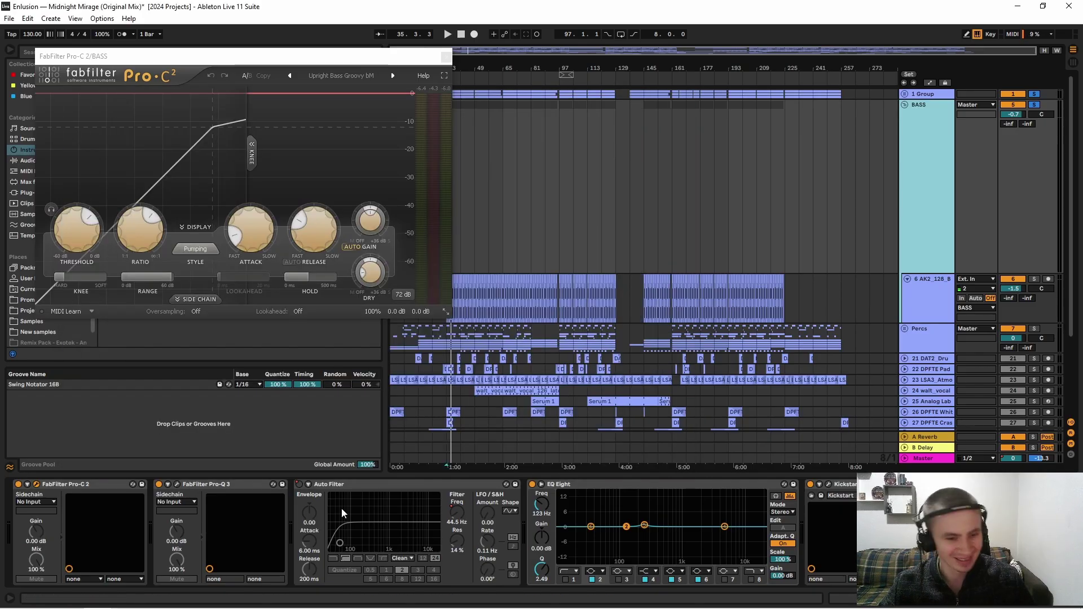
Step: Show the Auto Filter's Device On automation on the BASS group and close the Pro-C 2 window
right_click(295, 486)
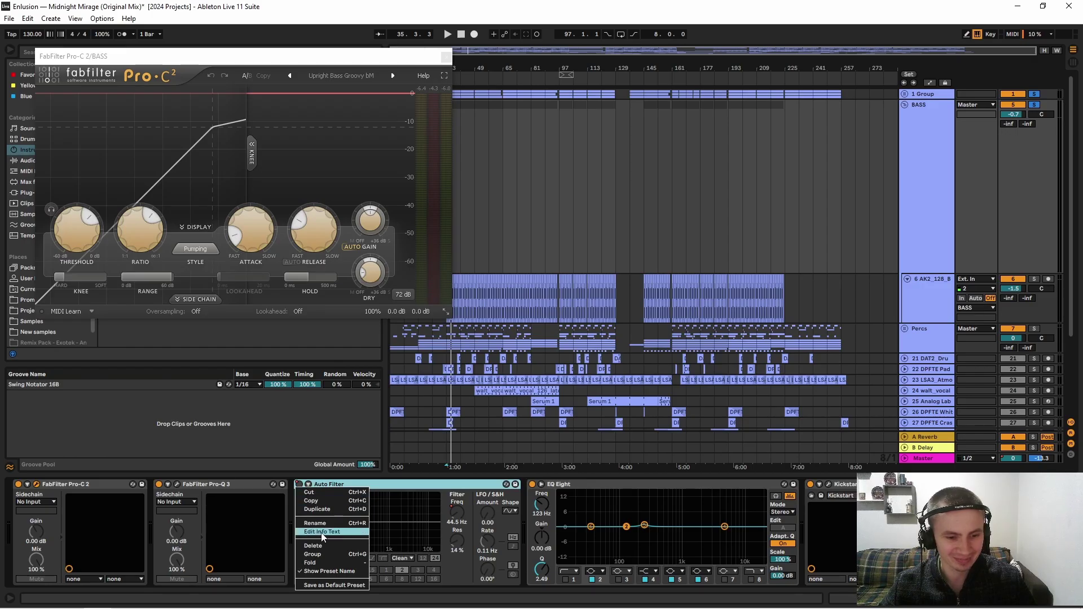
click(379, 481)
right_click(299, 485)
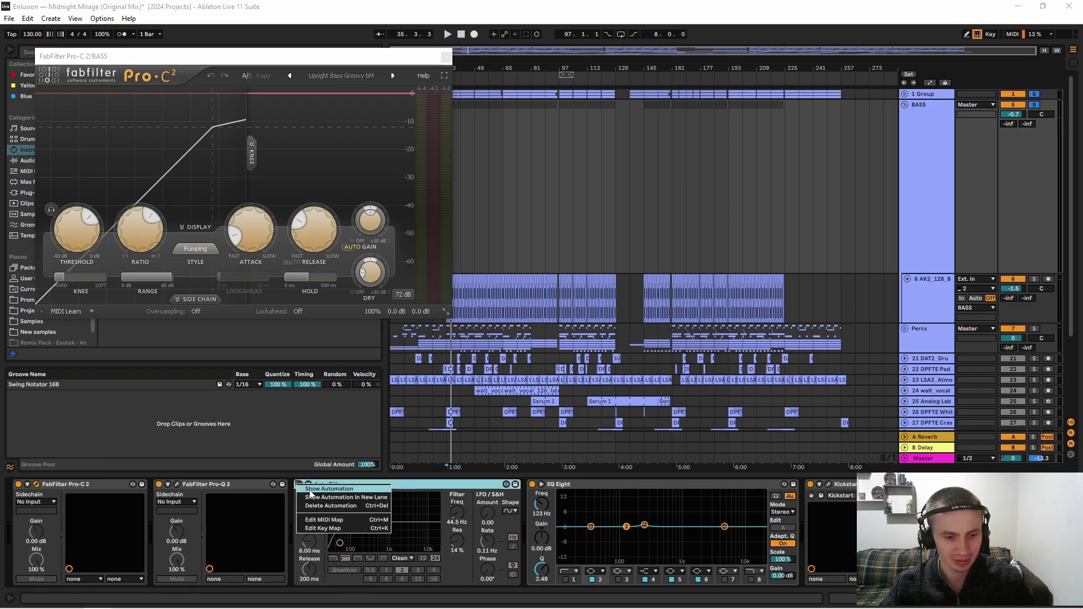
click(331, 491)
click(446, 56)
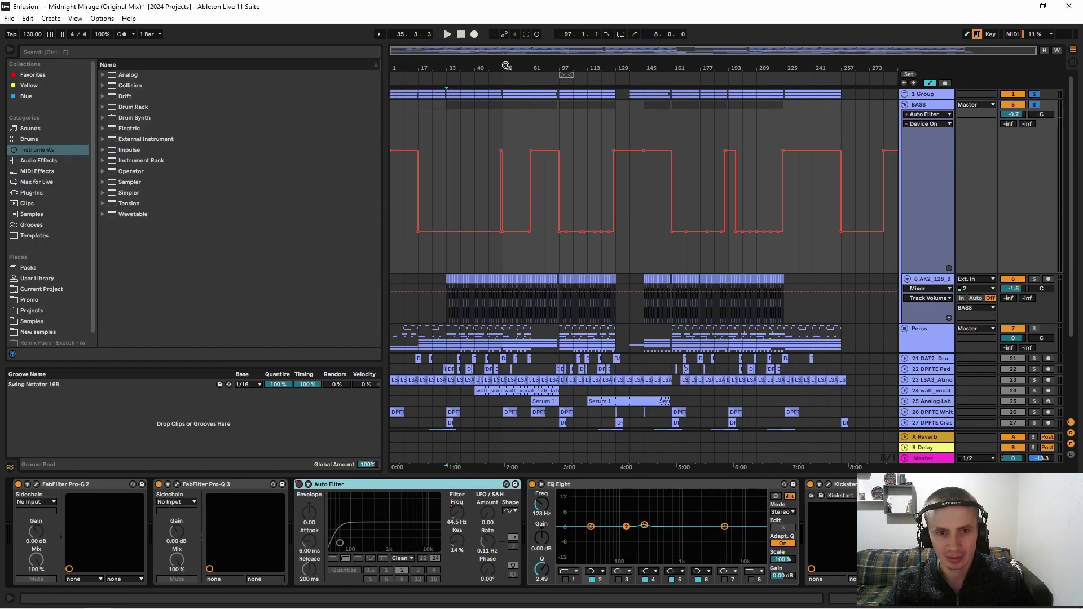
Step: Play the arrangement from bar 79 and examine the BASS group's Auto Filter on/off automation around bars 81 to 97
drag(545, 66, 542, 107)
click(491, 132)
key(space)
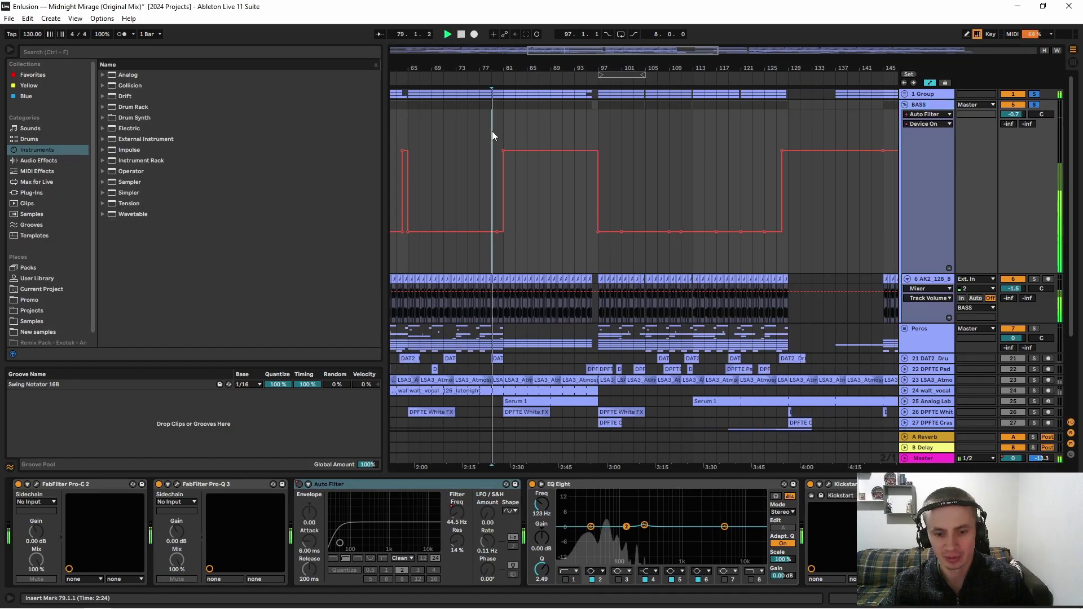
drag(510, 66, 510, 105)
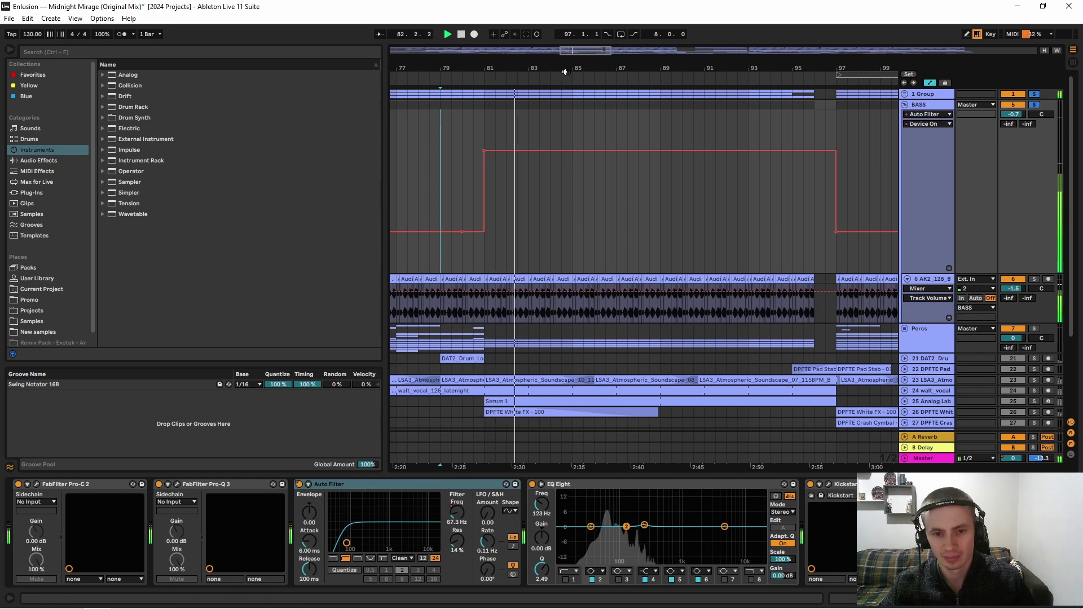
key(minus)
key(minus)
key(minus)
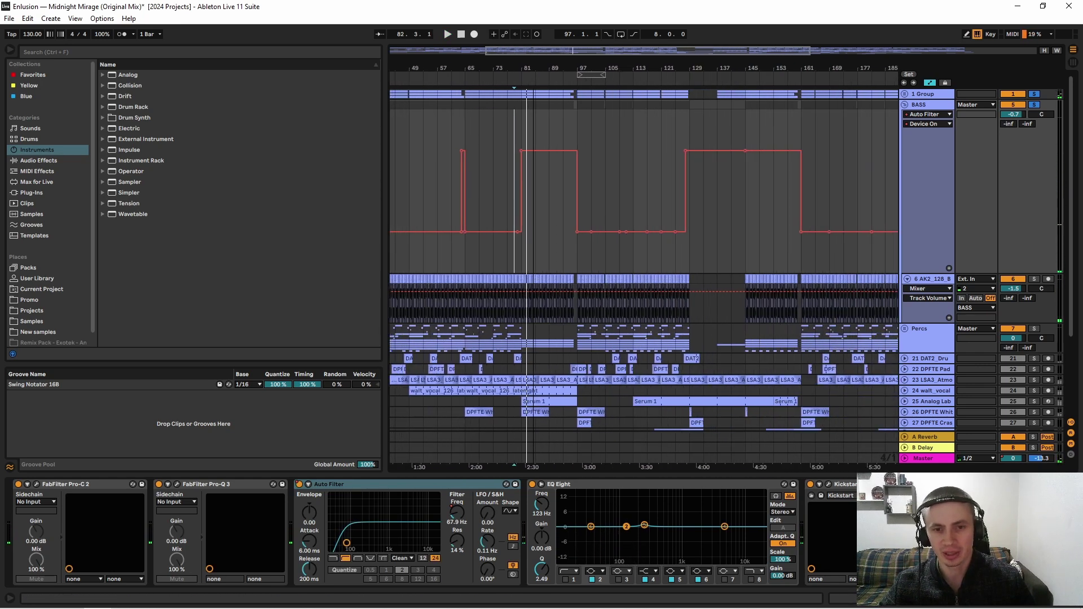
key(plus)
key(plus)
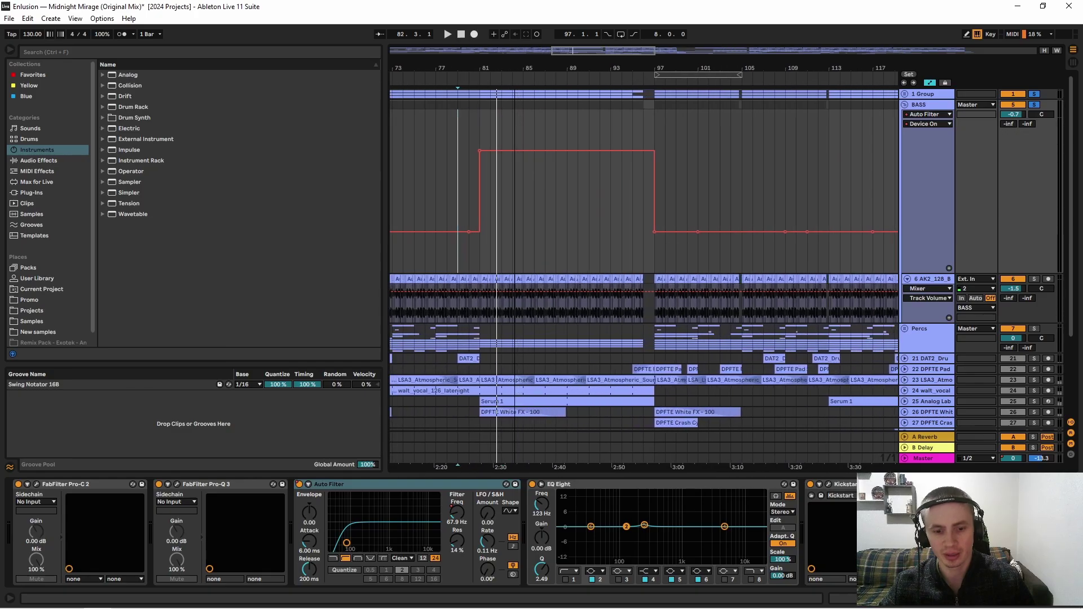
key(minus)
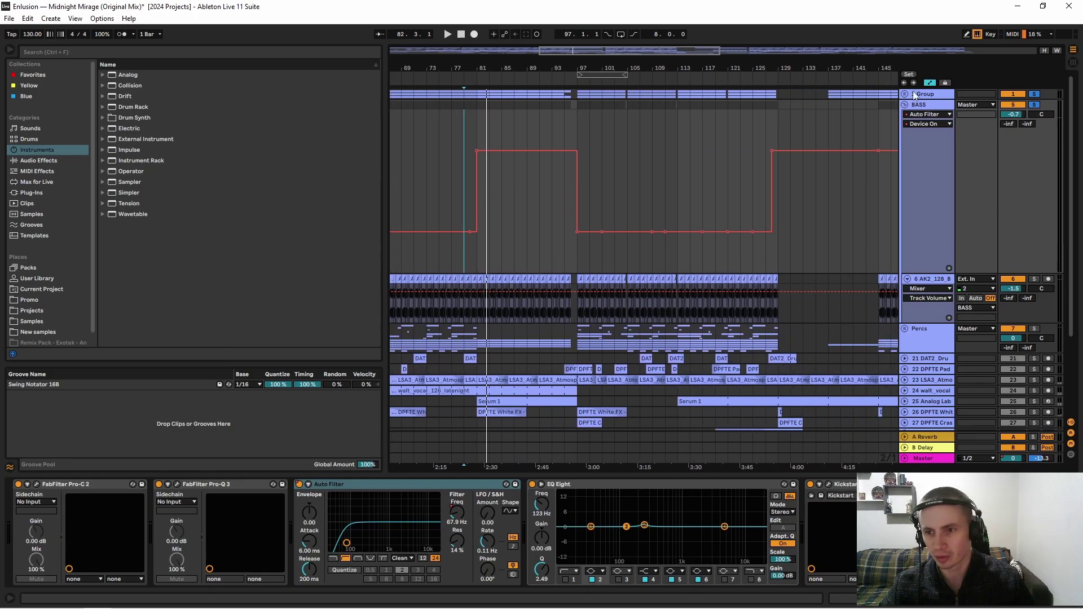
Step: Examine the Kickstart plug-in's curve and mix settings on the BASS group and close its window
click(828, 485)
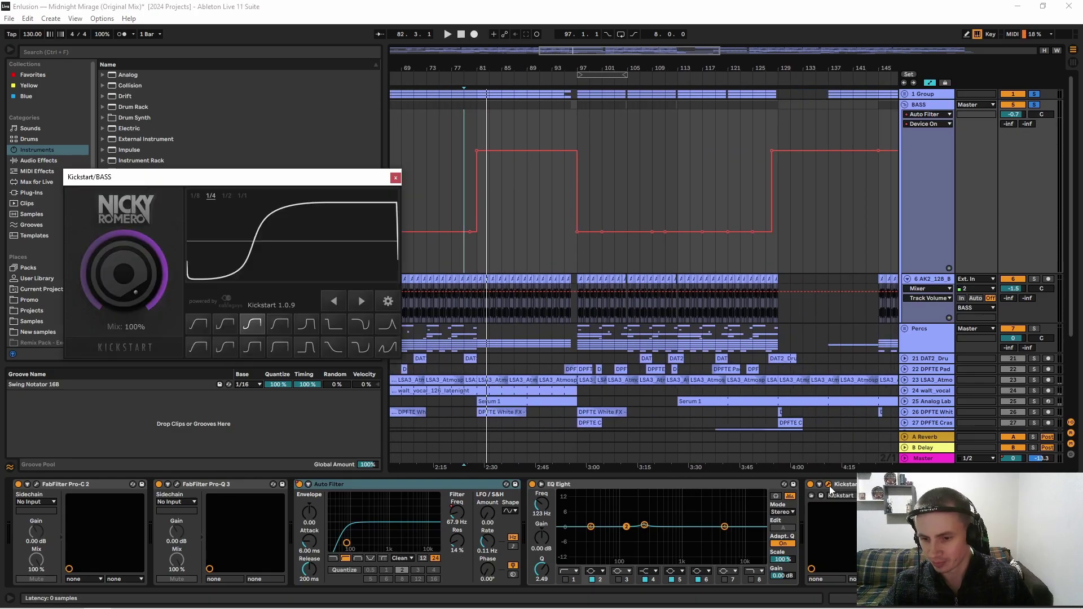
drag(218, 186, 534, 362)
click(603, 352)
click(395, 178)
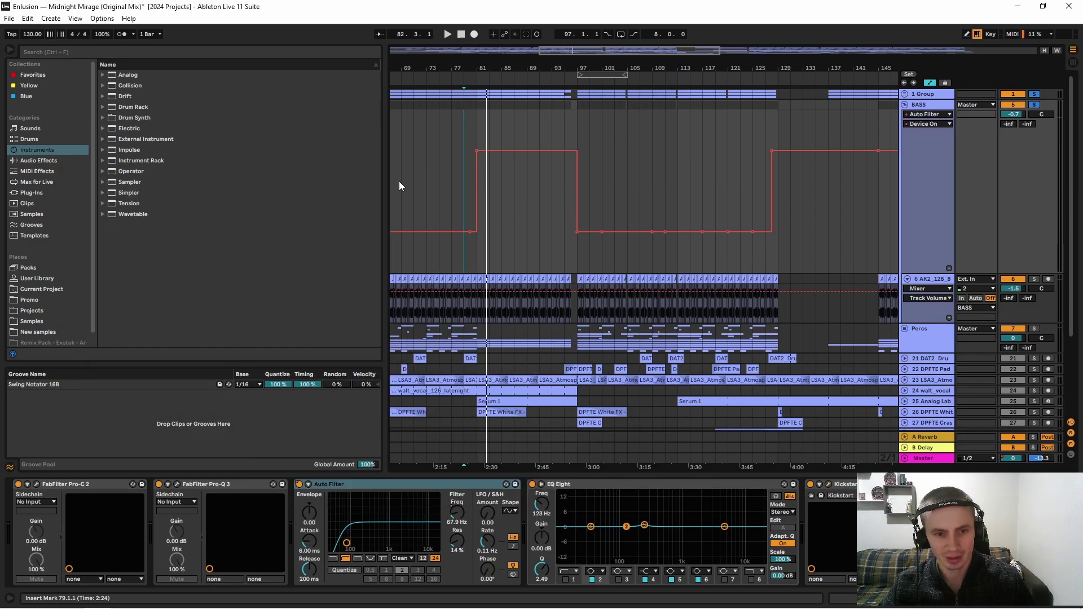
scroll(378, 534, right, 2)
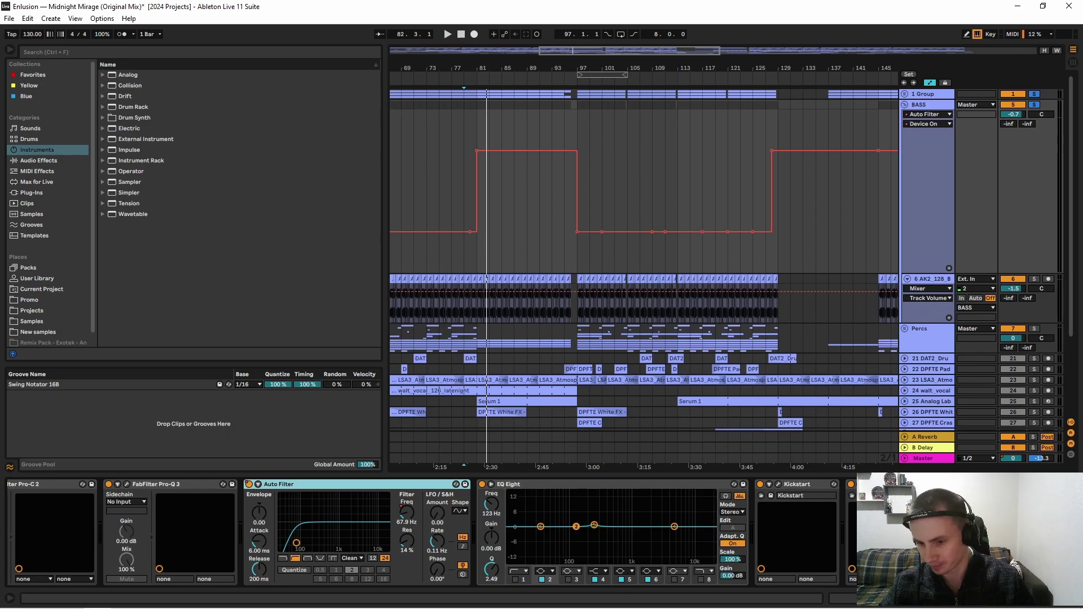
Step: Fold the BASS group, unfold the Percs group, and solo and expand its 8 Audio track
click(906, 106)
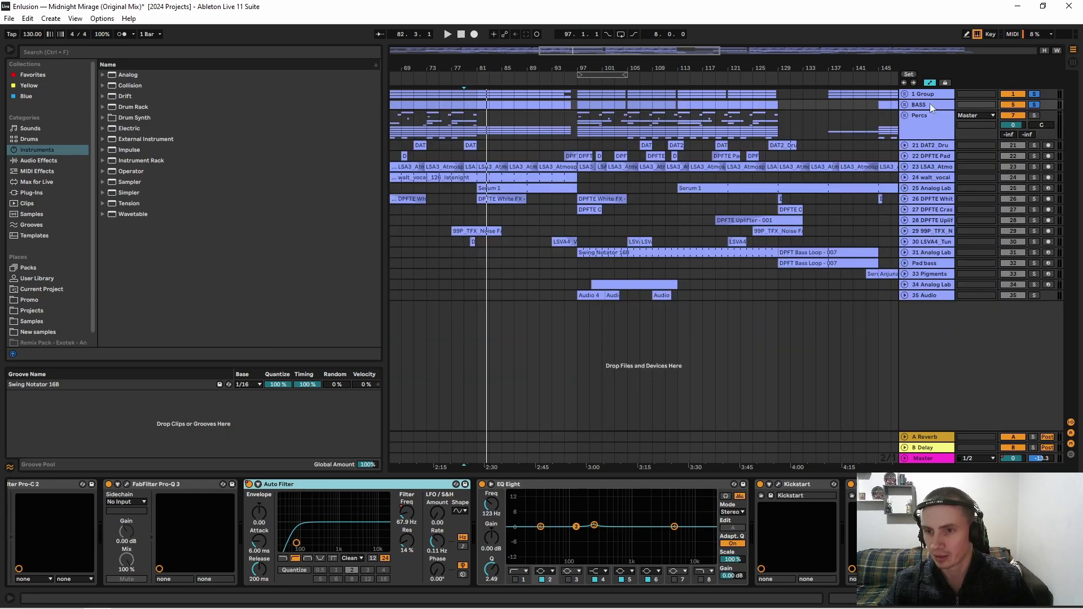
click(904, 115)
click(933, 117)
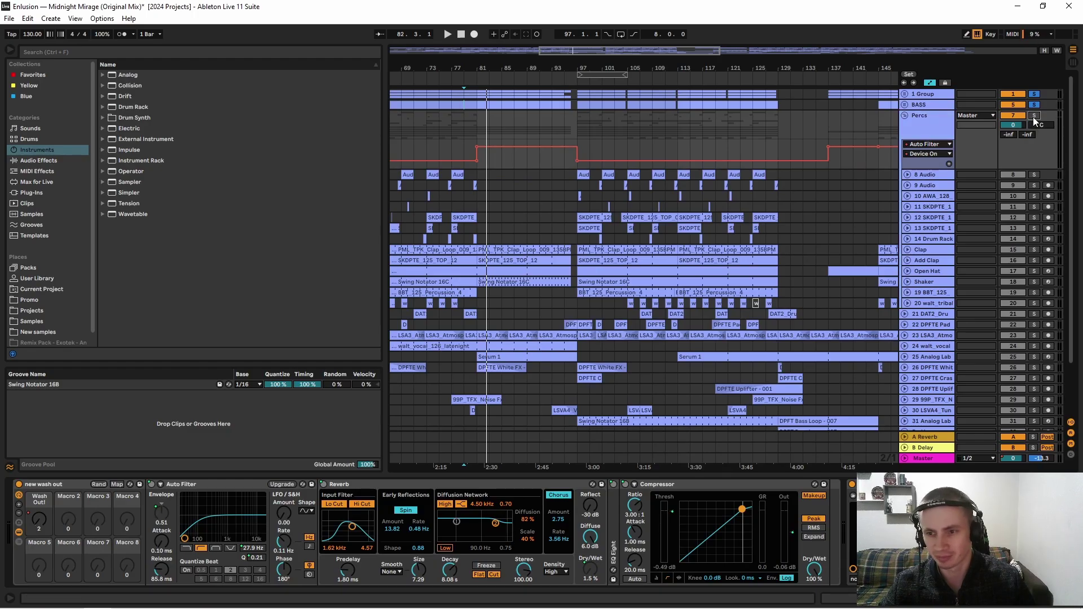
click(1034, 174)
click(907, 174)
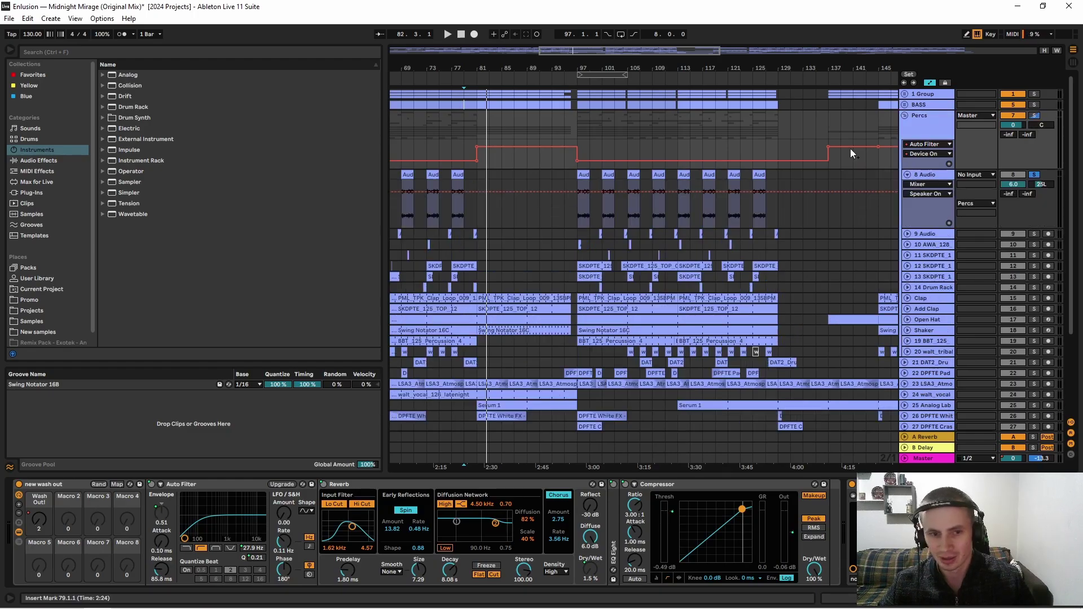
Step: Play the Audio 5 clip at bar 9 on the 8 Audio track and examine its Track Volume envelope
drag(420, 67, 515, 67)
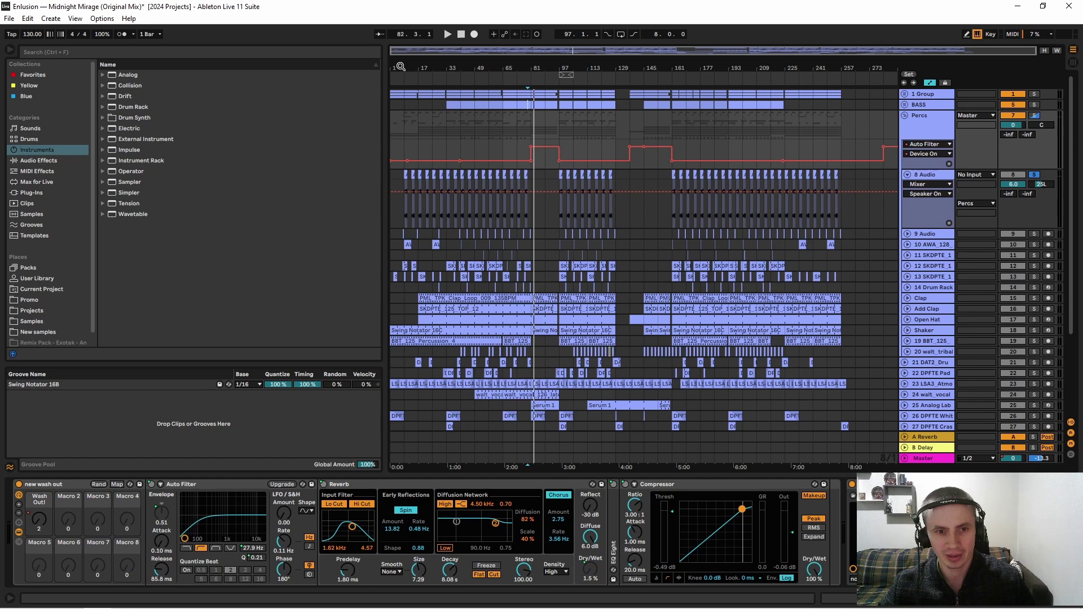
drag(400, 66, 440, 134)
click(451, 170)
key(space)
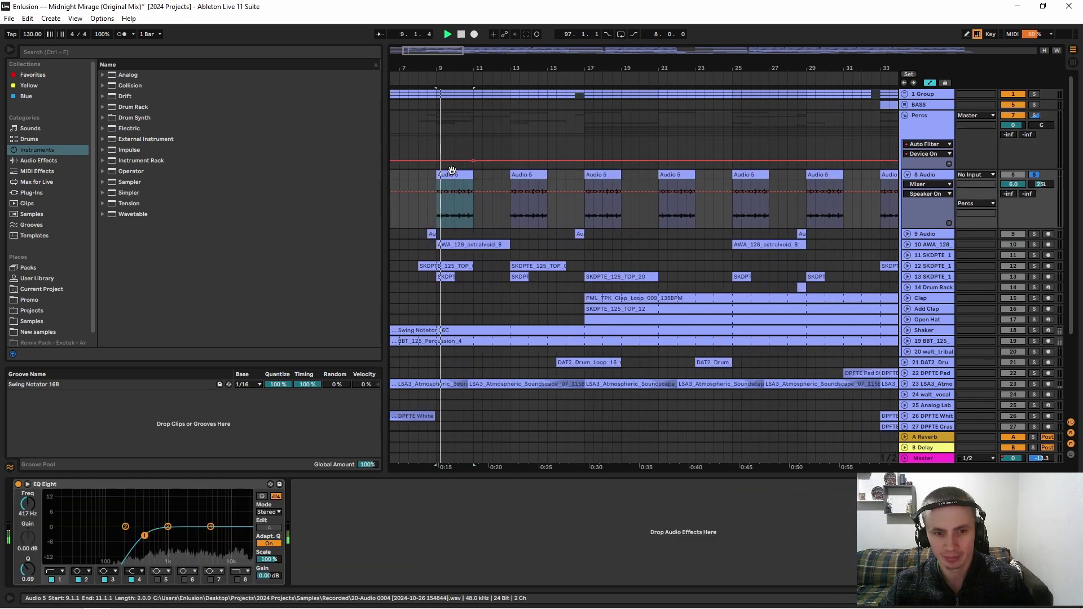
double_click(451, 170)
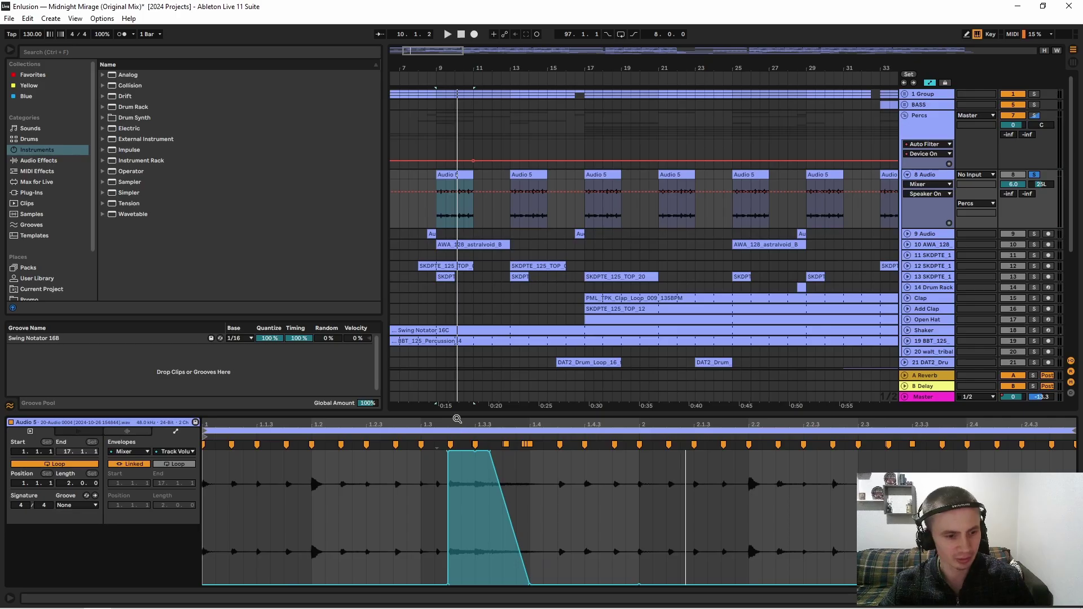
drag(457, 419, 451, 446)
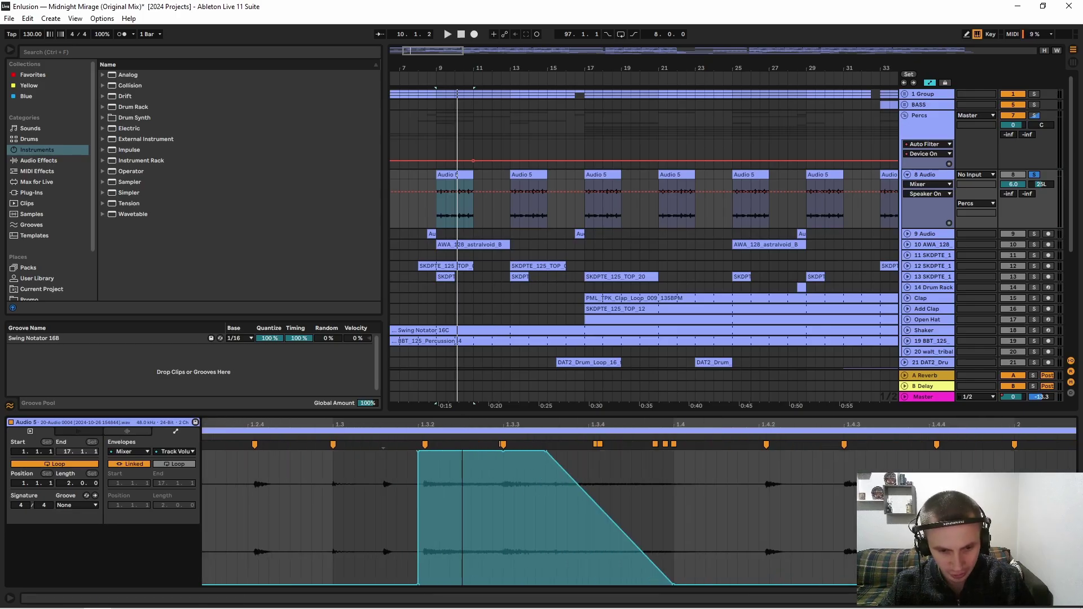
key(space)
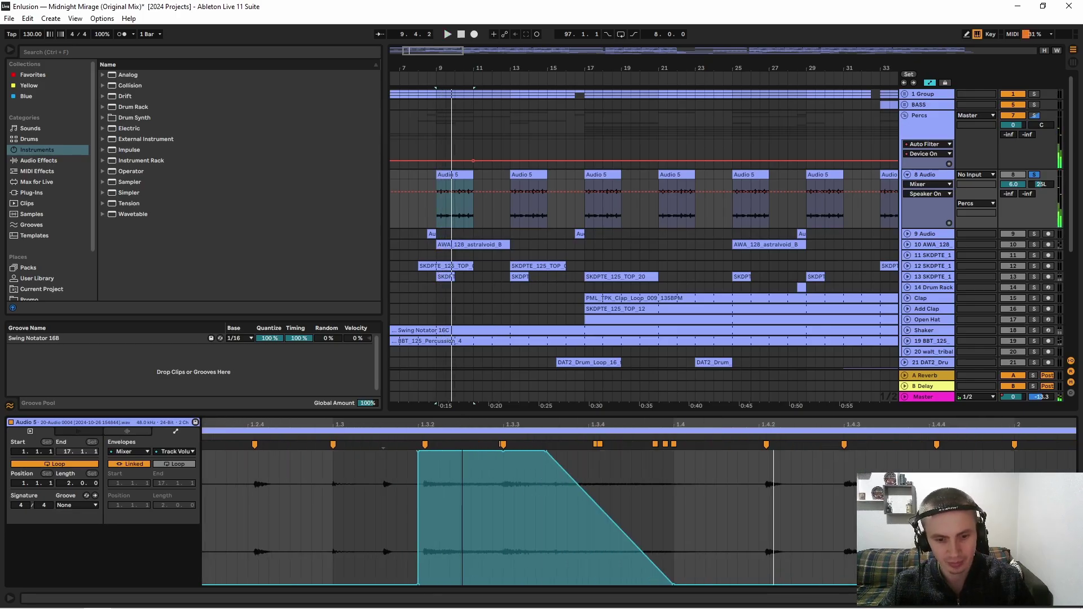
key(minus)
Step: Expand and solo the 9 Audio track and open its first clip, just before bar 9
click(907, 234)
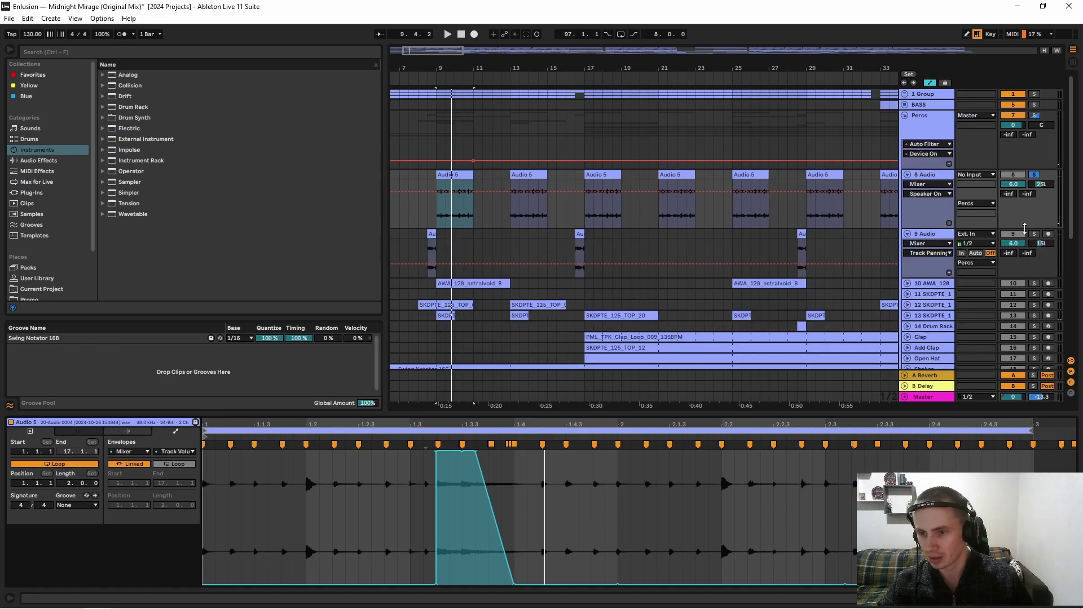
key(space)
click(431, 248)
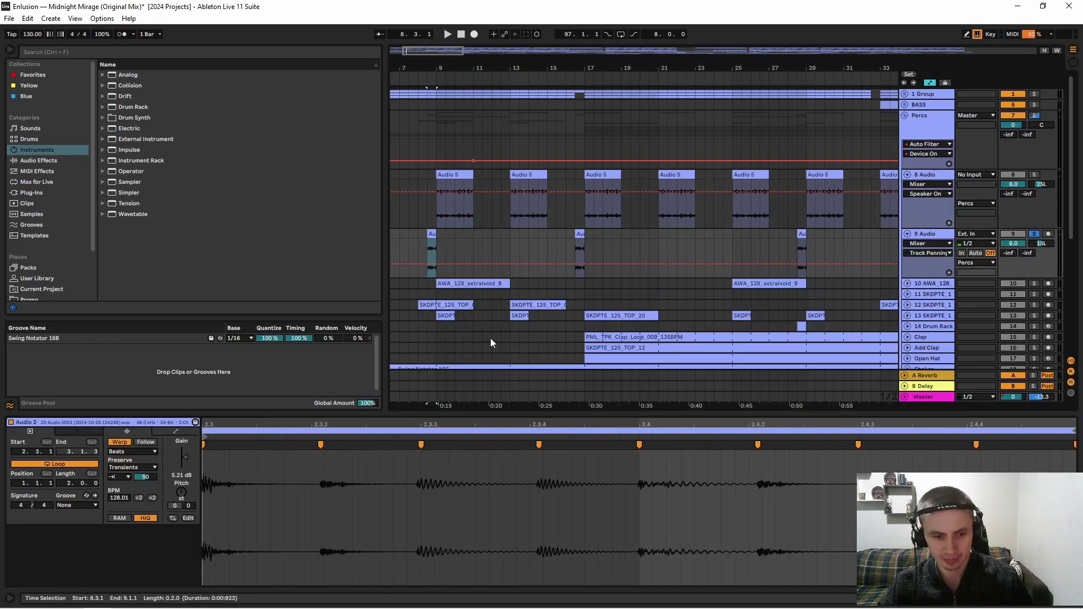
drag(444, 422, 444, 389)
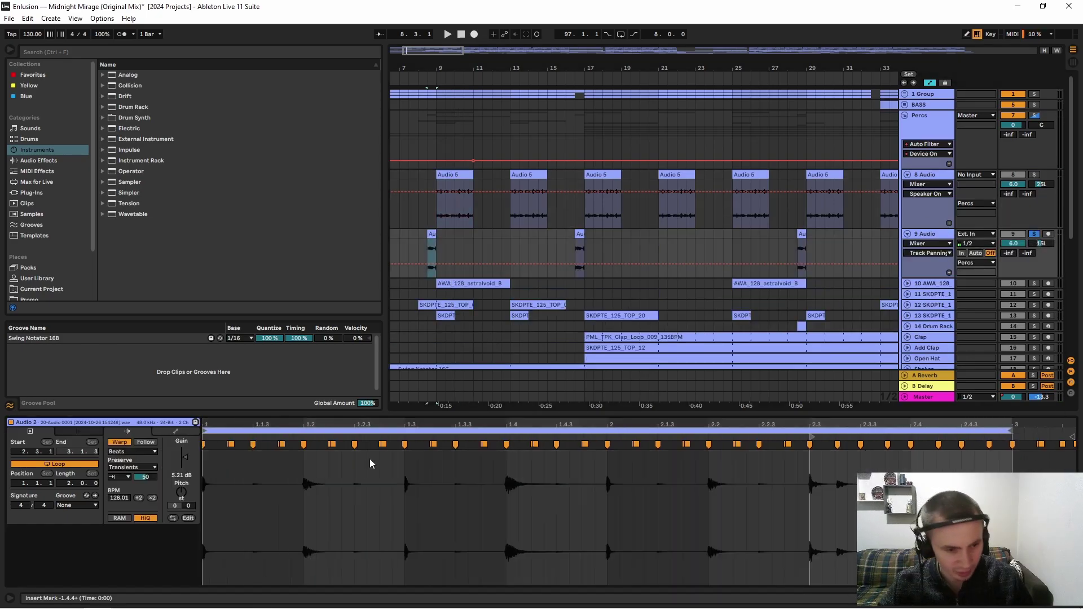
Step: Show the Track Volume envelope of the first 9 Audio clip and play the clip
click(164, 433)
click(145, 453)
click(130, 469)
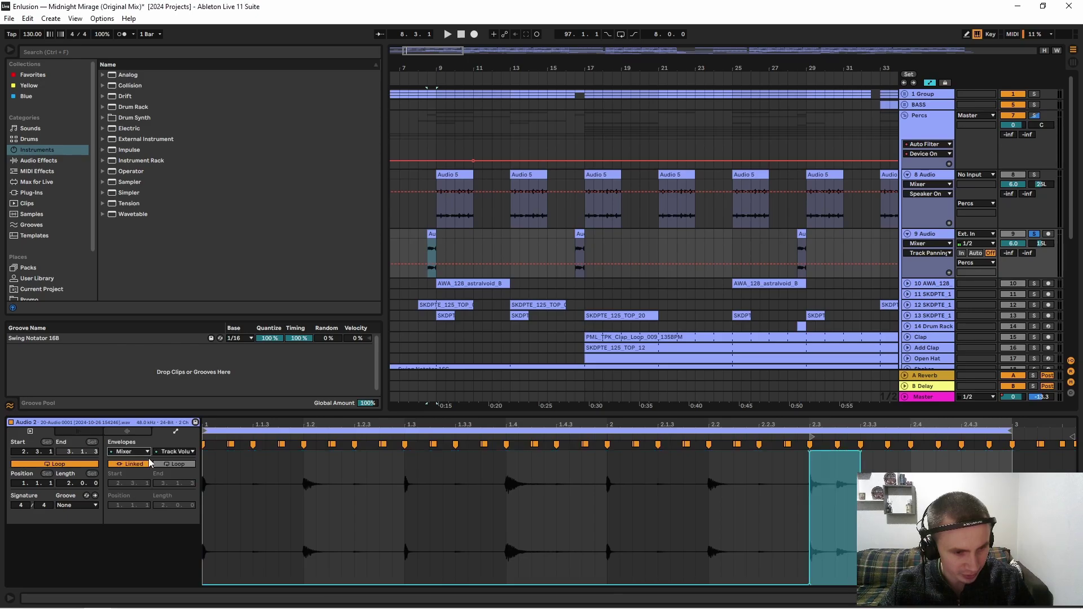
key(space)
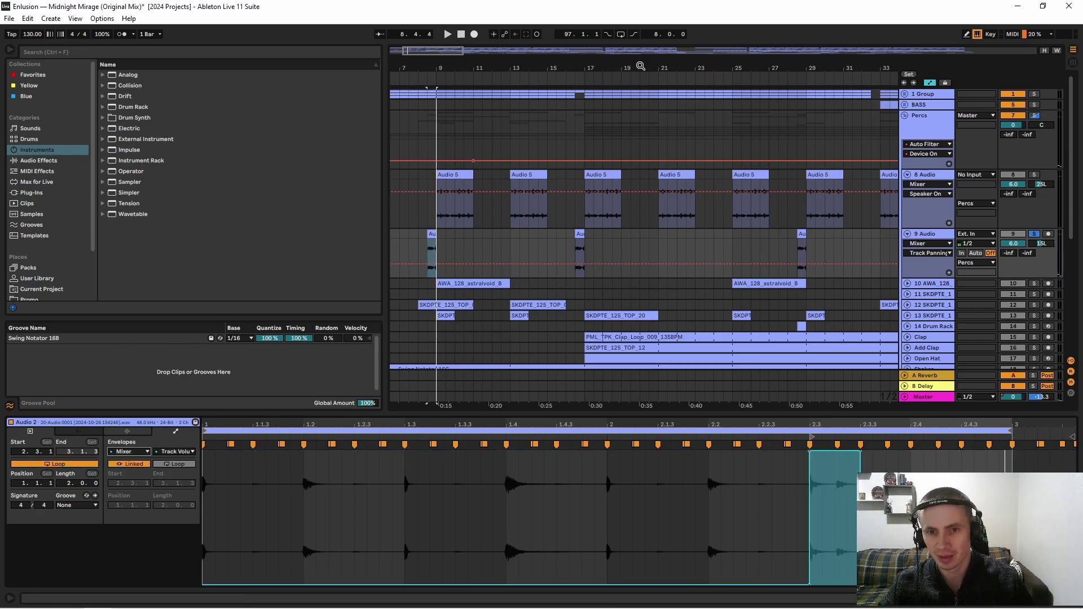
Step: Expand and solo the 10 AWA_128 track and examine the panning of tracks 8, 9 and 10
drag(641, 66, 640, 36)
click(908, 284)
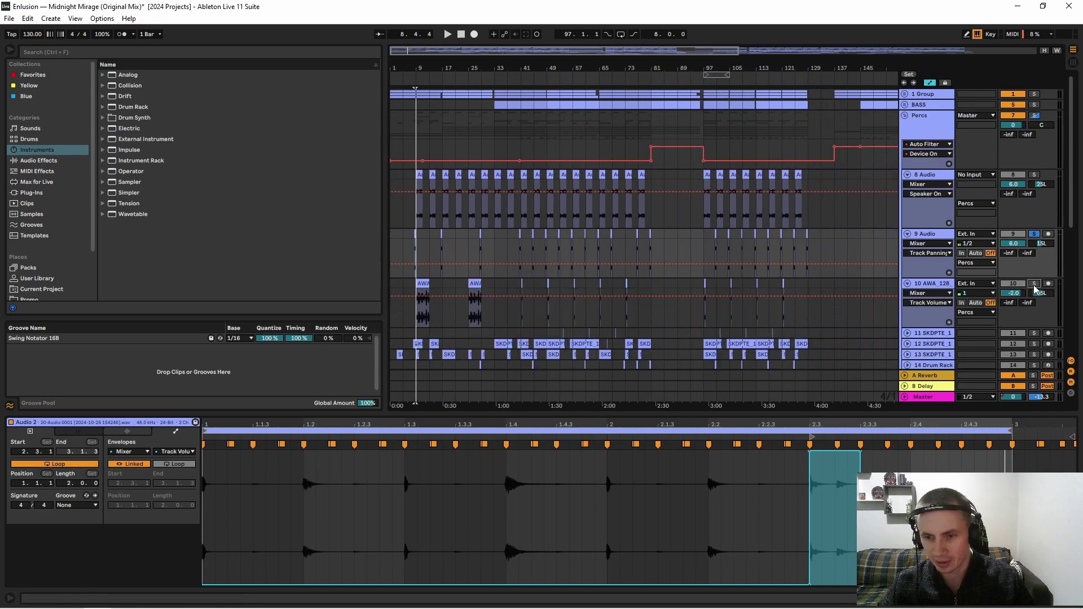
click(1035, 283)
key(plus)
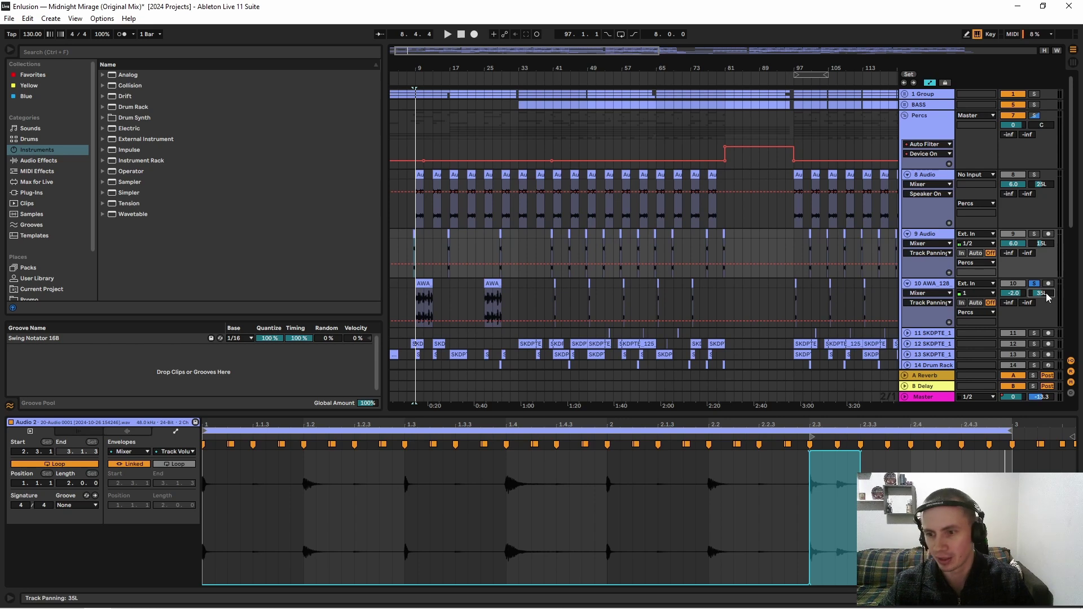
click(1047, 189)
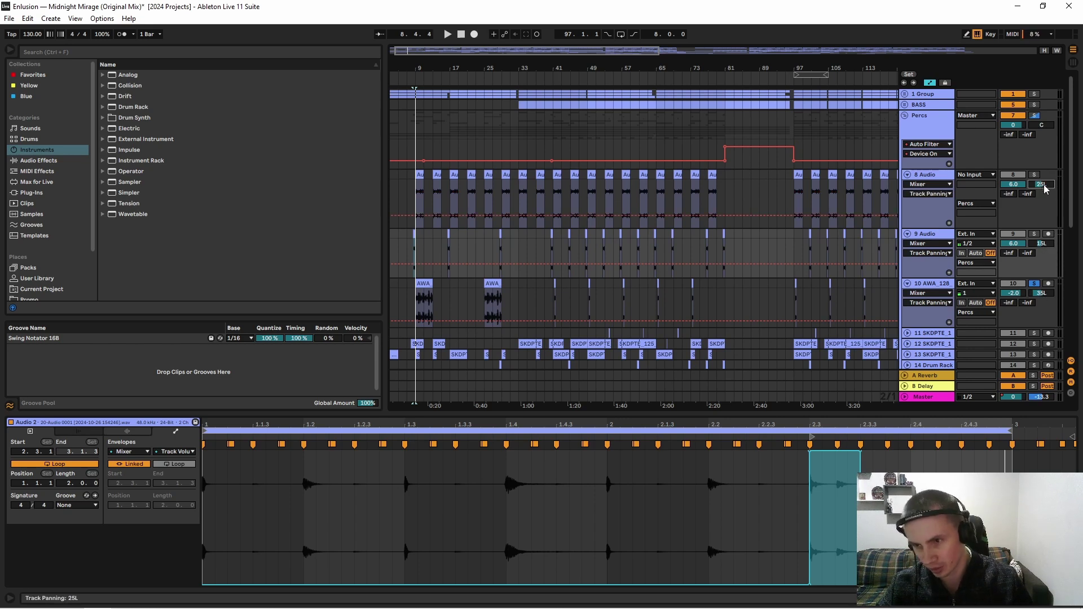
click(1043, 244)
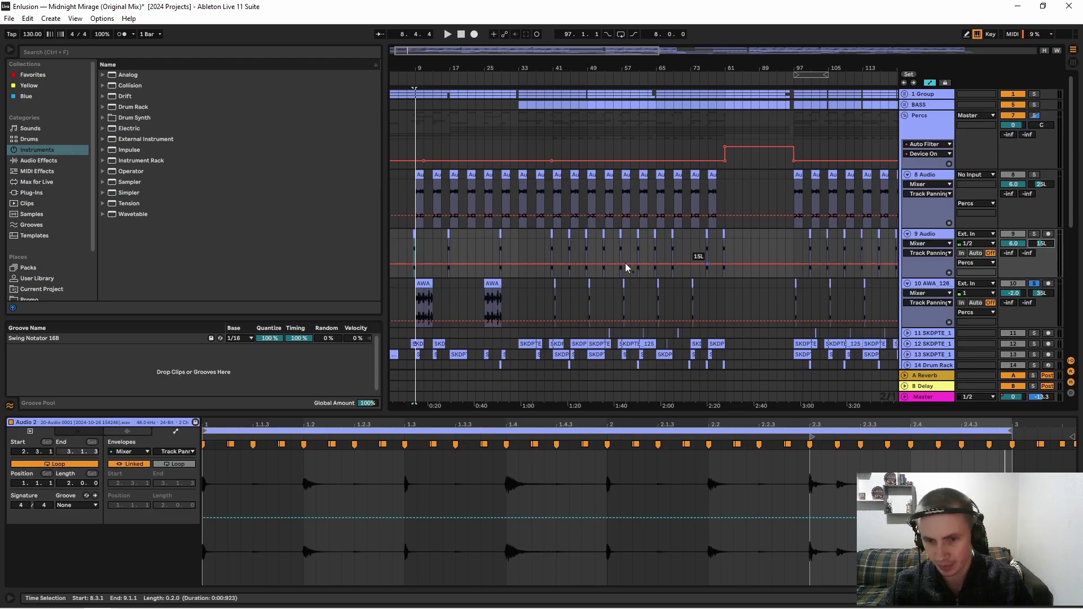
Step: Play the AWA_128_astralvoid_B clip at bar 9 and examine its Track Volume envelope
click(424, 285)
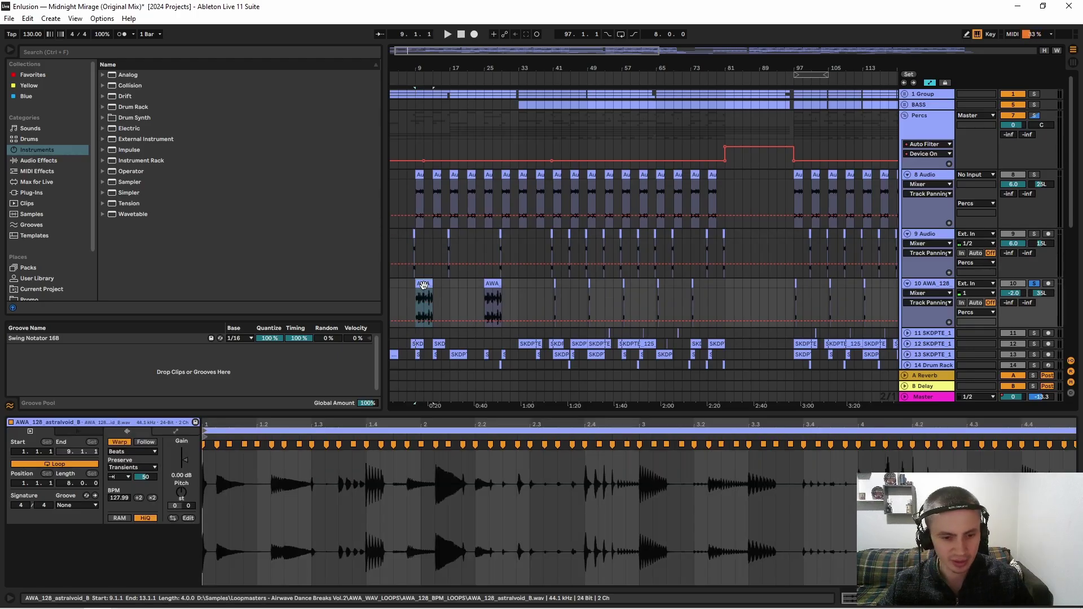
key(space)
click(157, 428)
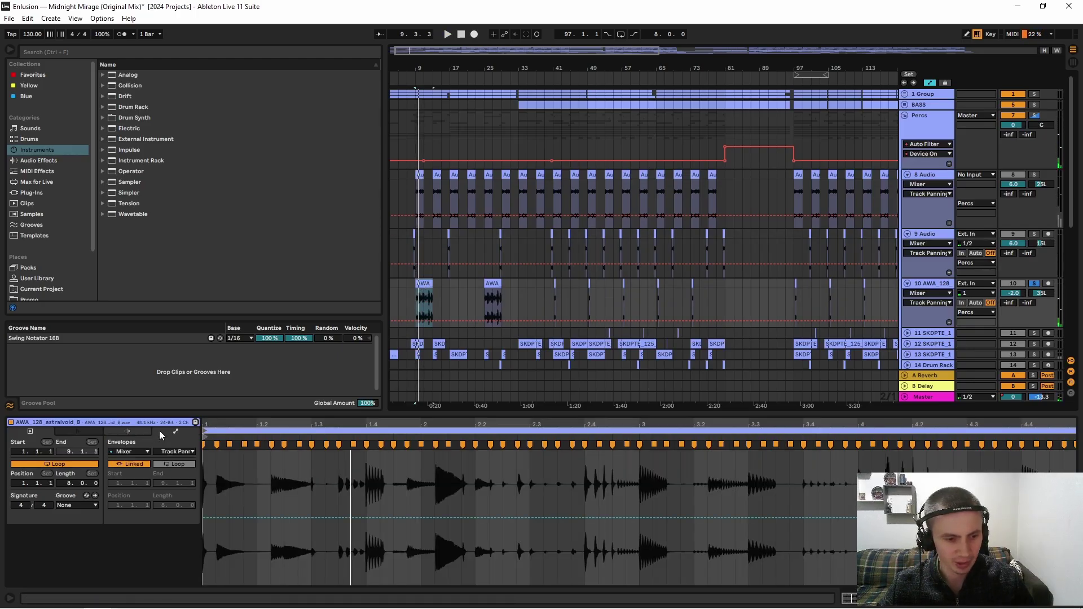
click(163, 452)
click(222, 471)
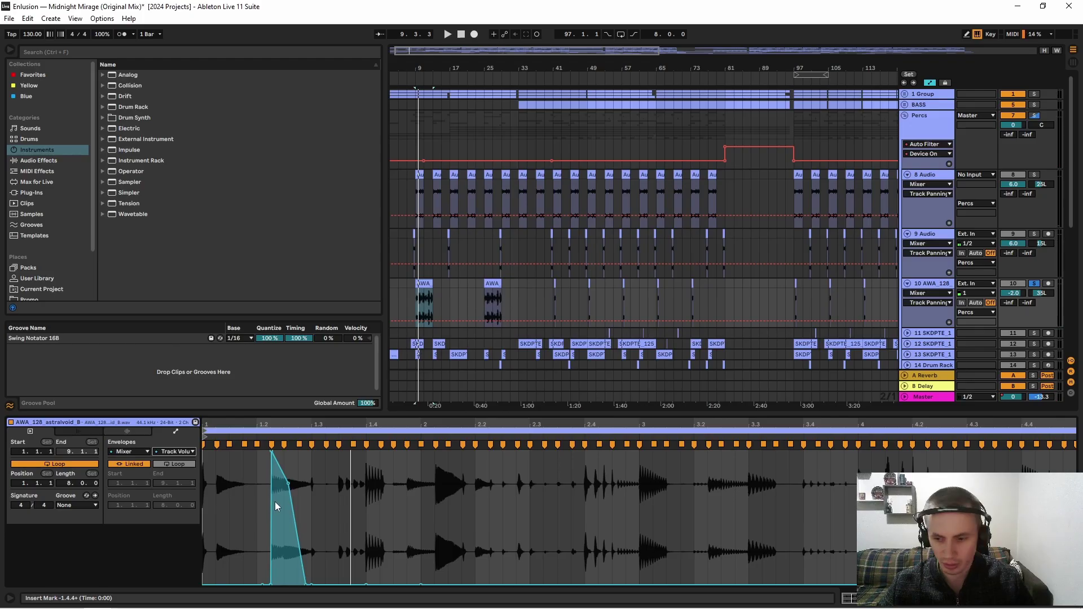
key(minus)
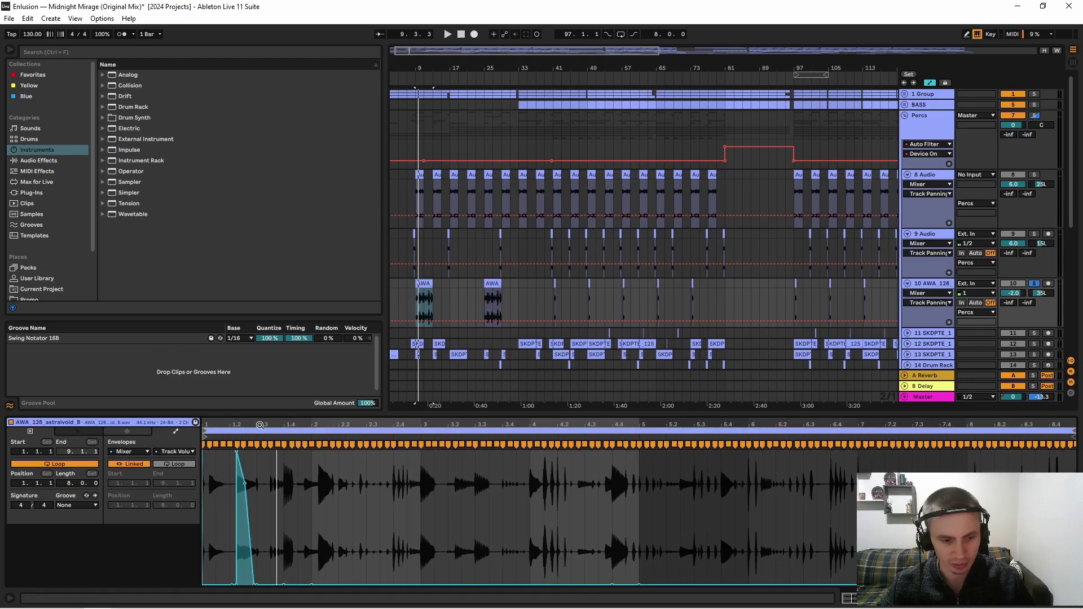
drag(234, 424, 234, 451)
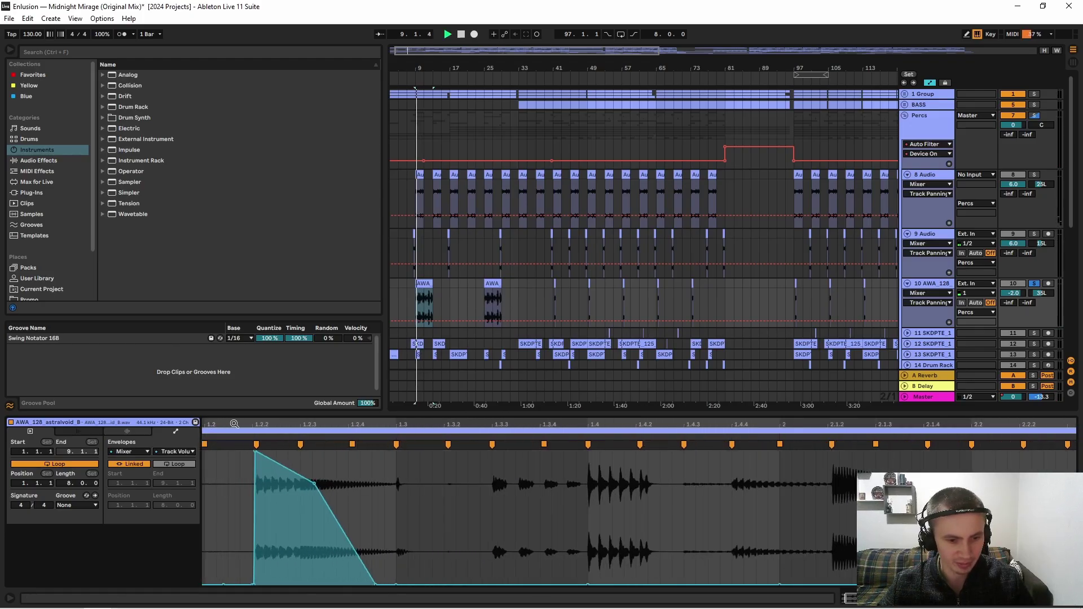
key(space)
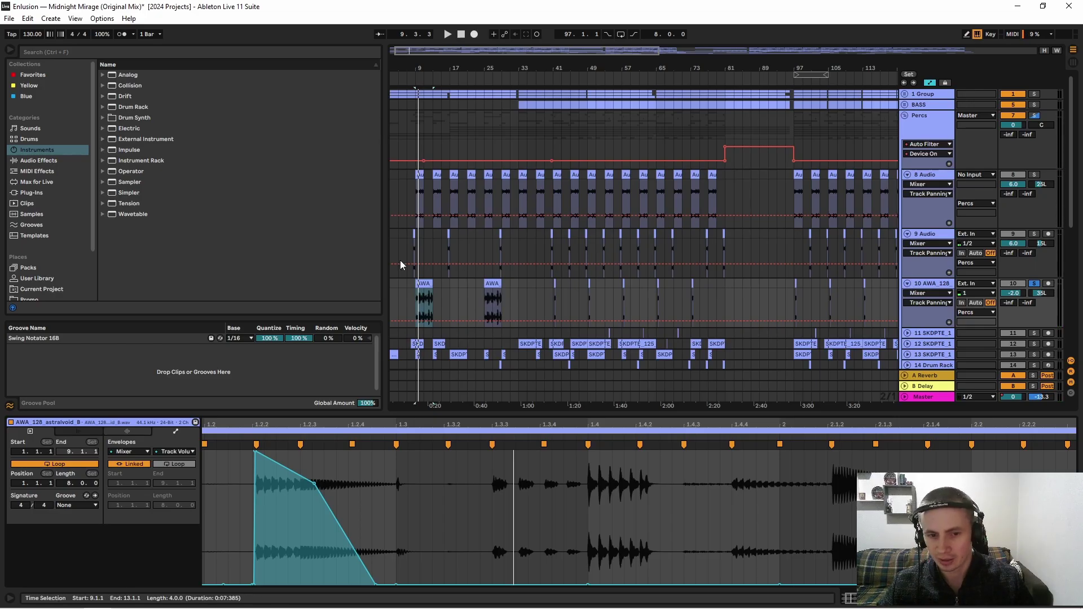
Step: Examine the AWA_128_astralvoid_B clip at bar 25 and play the track 10 clip at bar 121
click(495, 282)
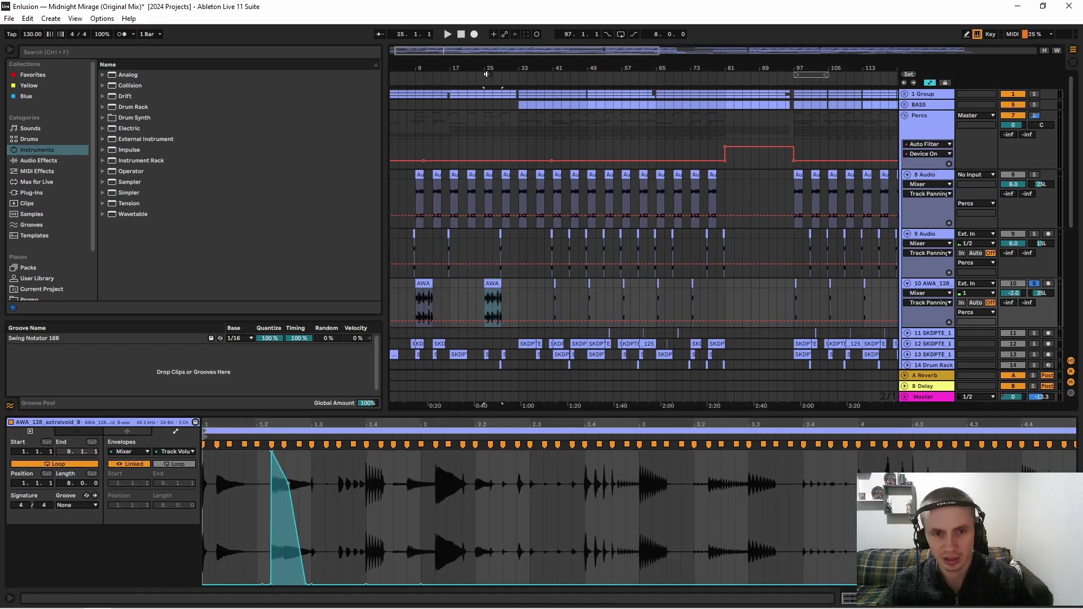
key(minus)
key(minus)
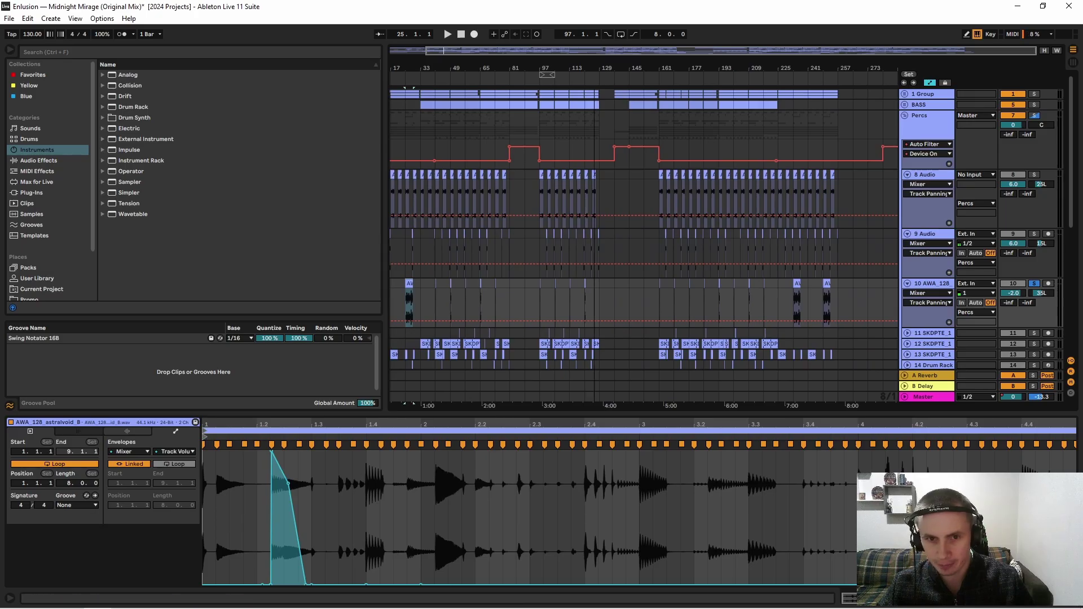
scroll(600, 226, up, 5)
click(517, 280)
key(space)
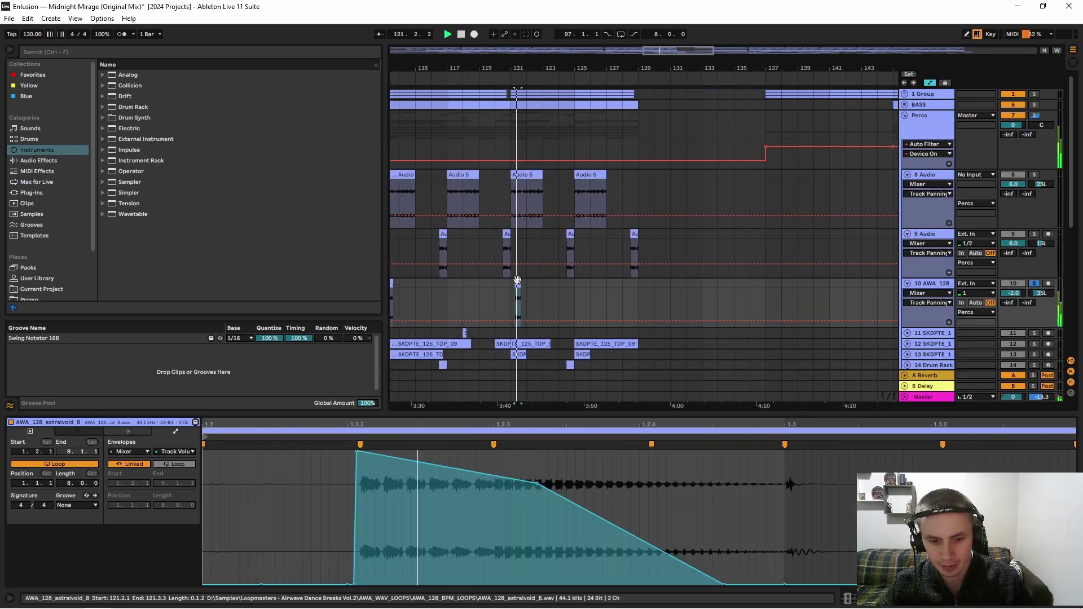
key(space)
Step: Collapse the 10 AWA_128 track, expand and solo the 11 SKDPTE_1 track, and open its SKDPTE_125_TOP_02 clip near bar 102
drag(714, 67, 663, 67)
key(minus)
key(minus)
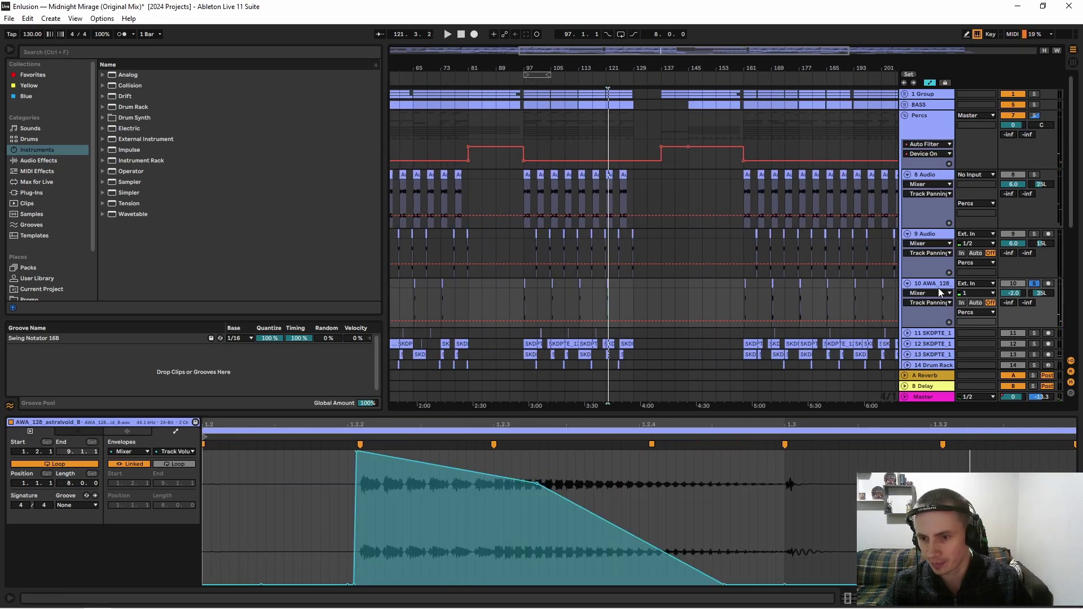
click(908, 284)
click(907, 294)
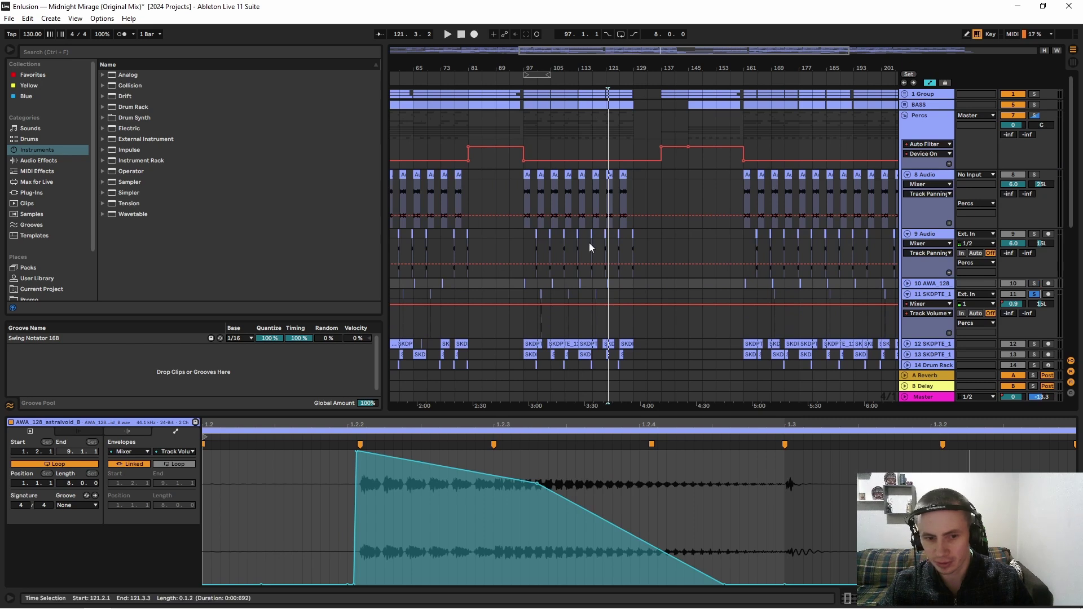
drag(539, 81, 631, 296)
click(629, 295)
drag(508, 420, 441, 423)
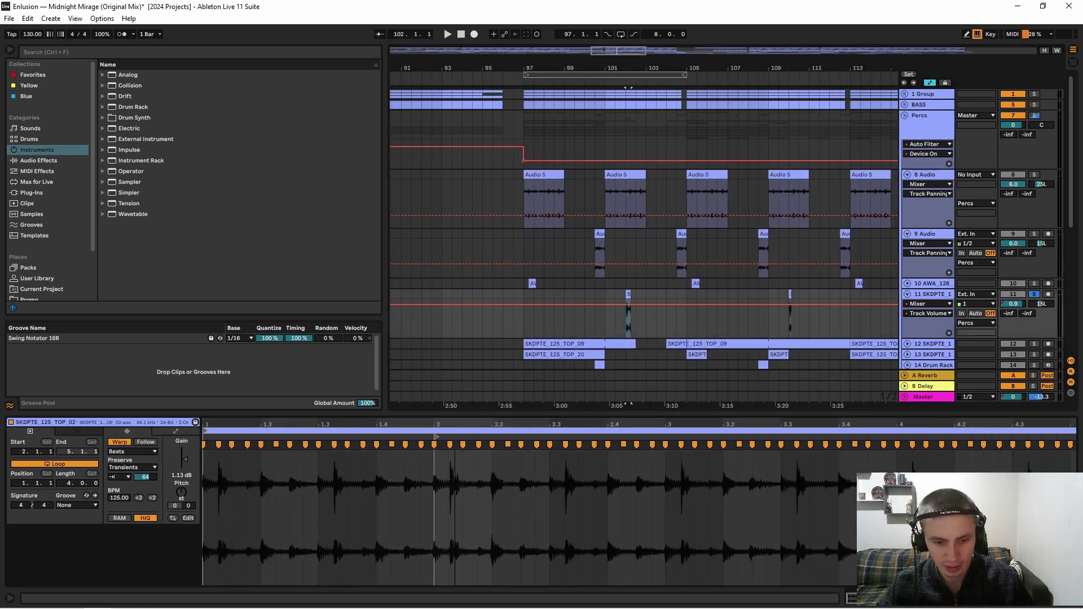
Step: Show the Track Volume envelope of the SKDPTE_125_TOP_02 clip and play the clip
click(154, 432)
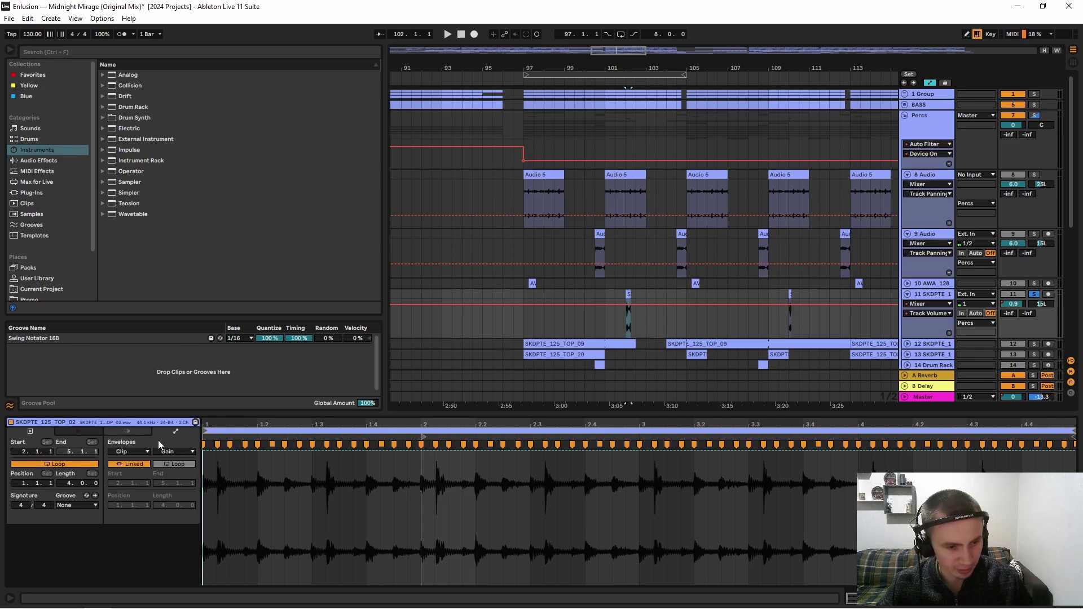
click(172, 452)
click(164, 455)
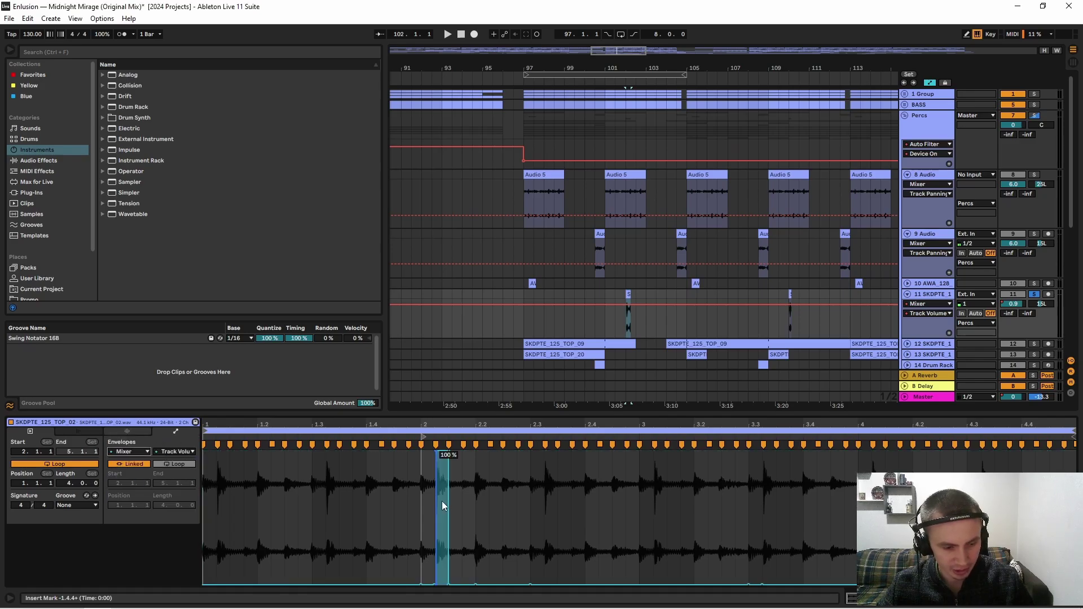
key(space)
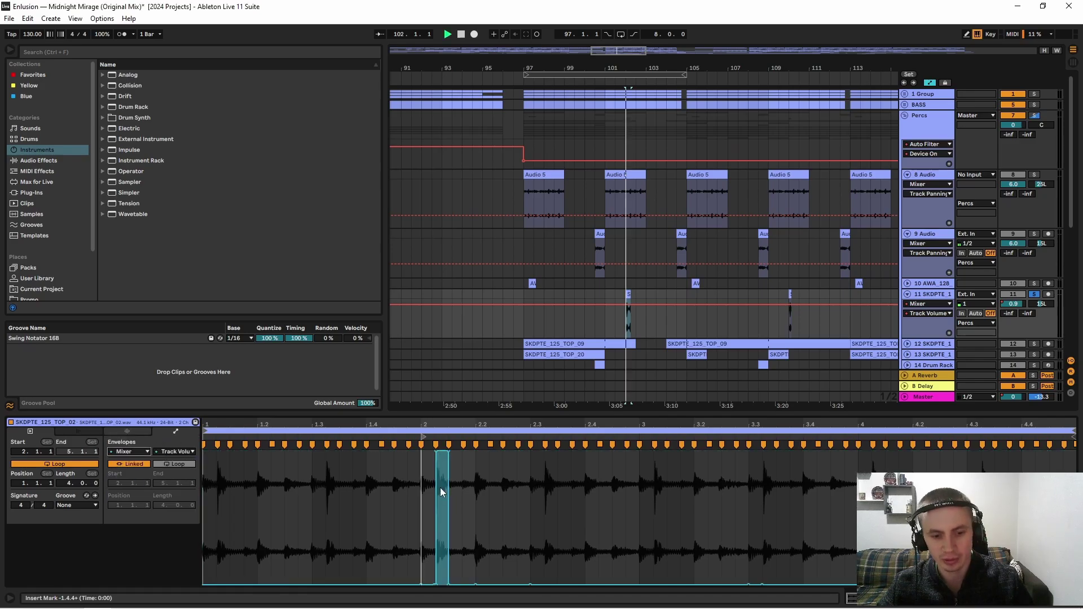
Step: Collapse track 11, expand and solo the 12 SKDPTE_1 track, and play its SKDPTE_125_TOP_09 clip at bar 97
click(907, 294)
click(909, 305)
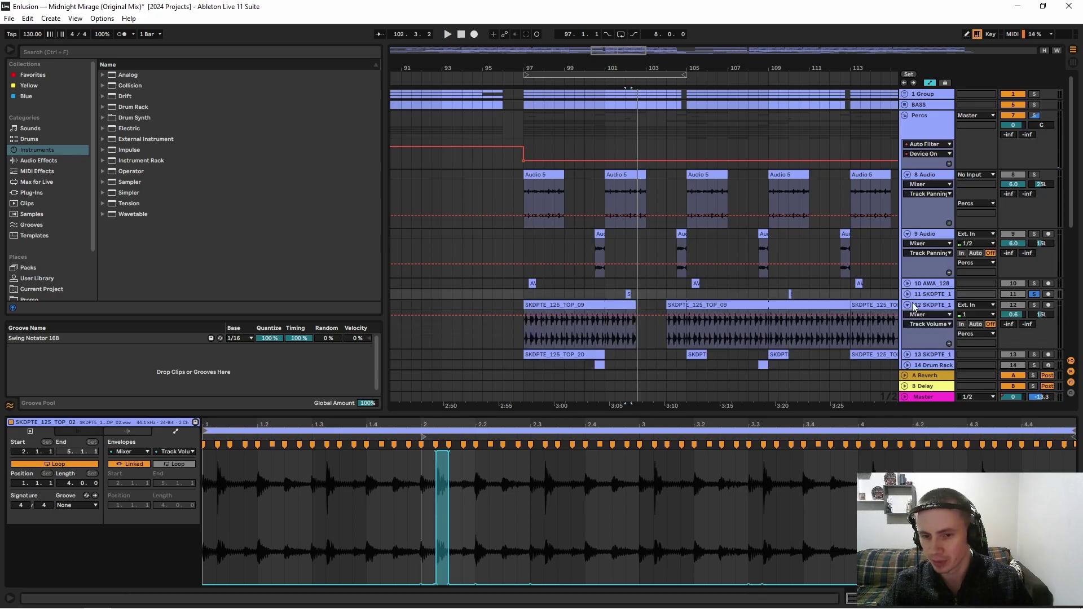
click(1034, 305)
click(564, 304)
key(space)
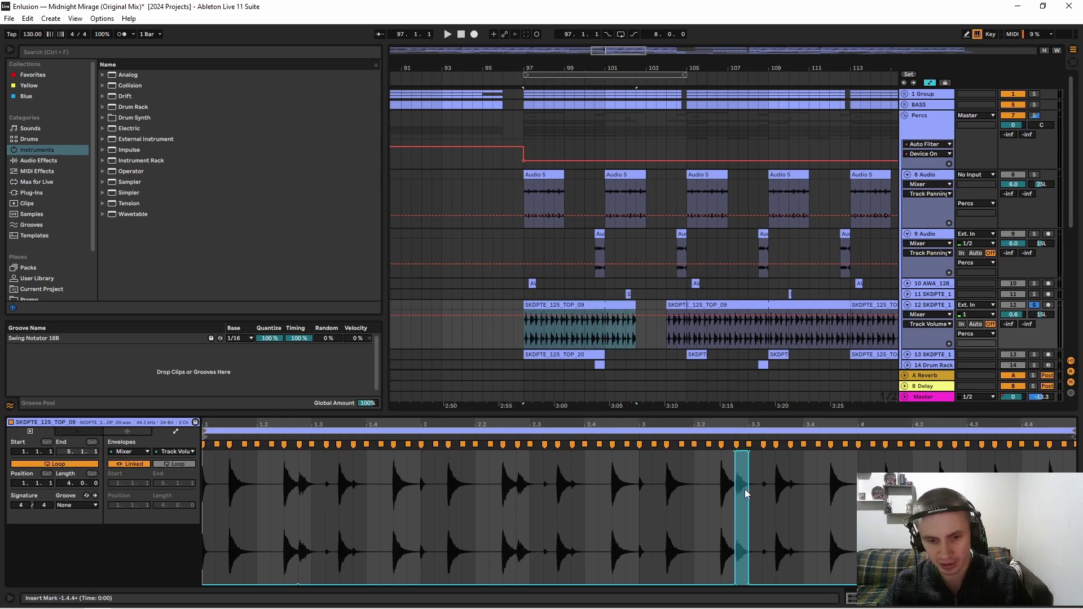
key(space)
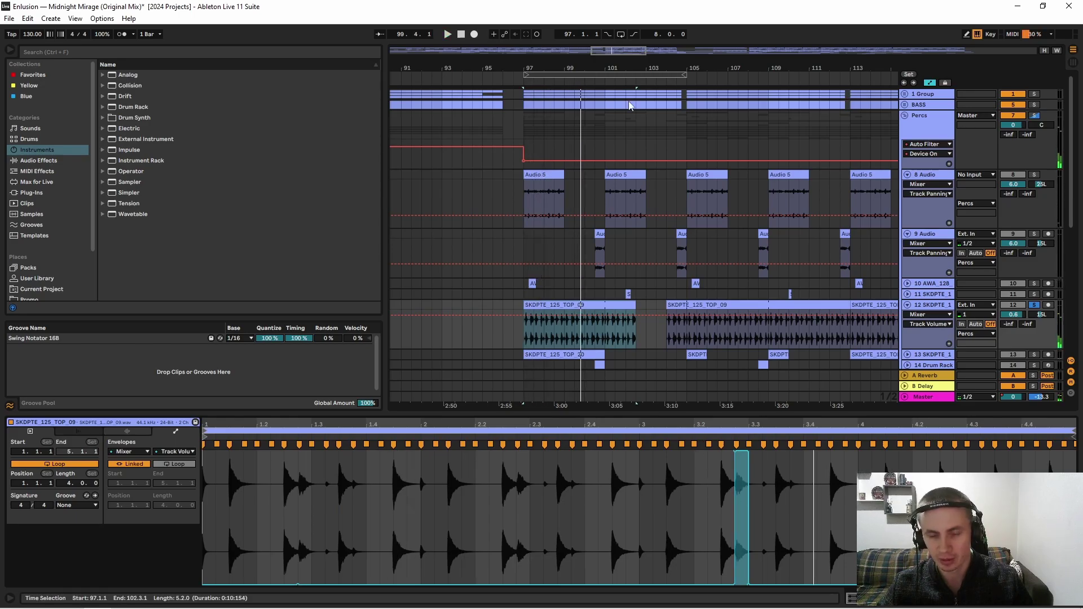
Step: Expand and solo the 13 SKDPTE_1 track
ctrl+scroll(630, 105, down, 3)
scroll(905, 303, down, 3)
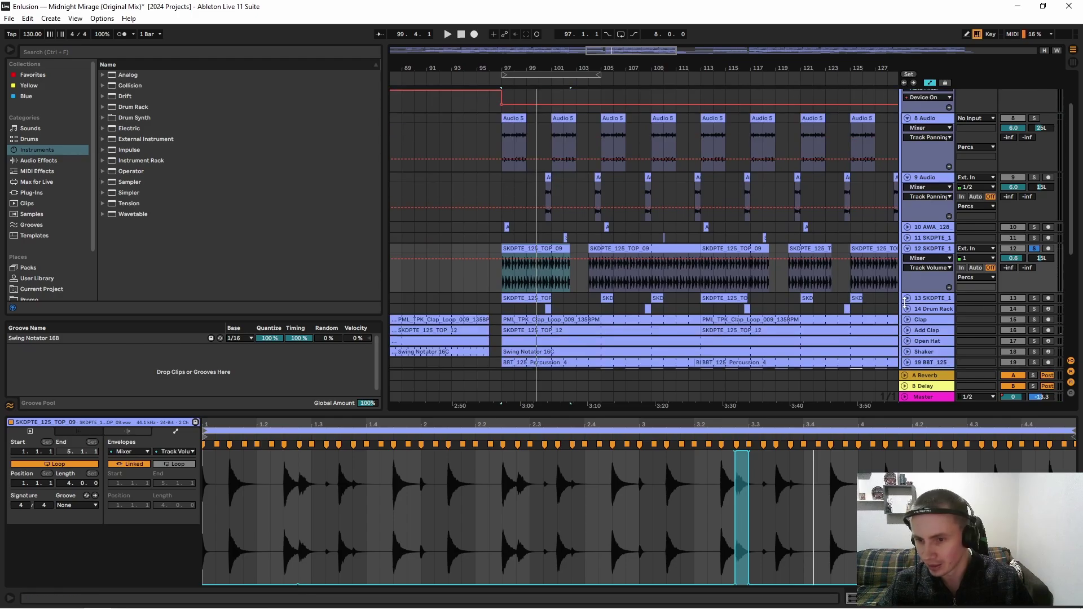
click(906, 299)
click(1036, 299)
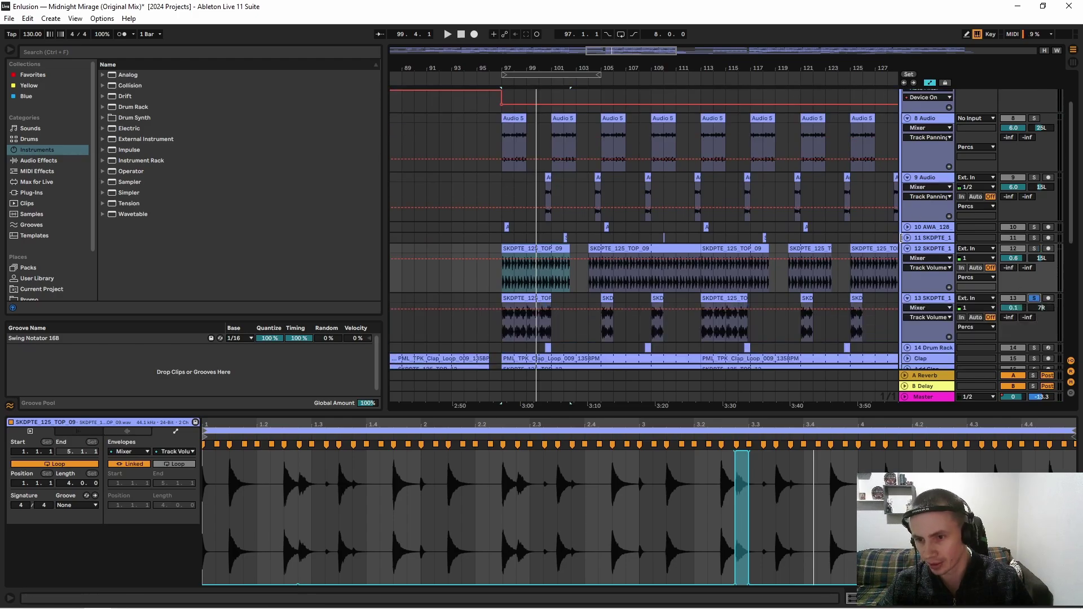
Step: Expand the 10 AWA_128 and 11 SKDPTE_1 tracks to view their mixer settings, and collapse both again
click(906, 238)
click(908, 227)
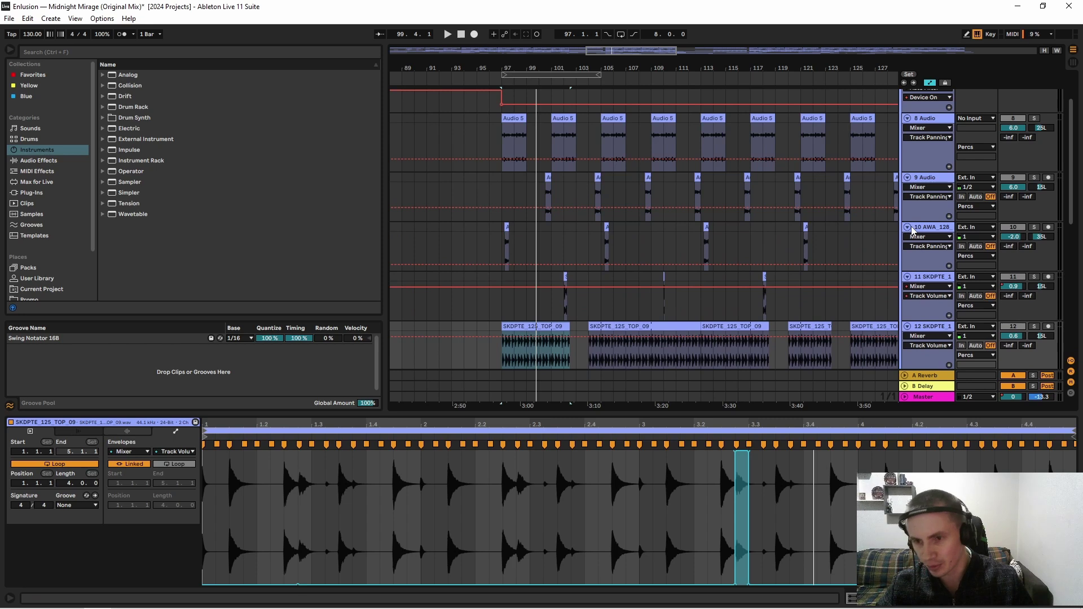
click(907, 227)
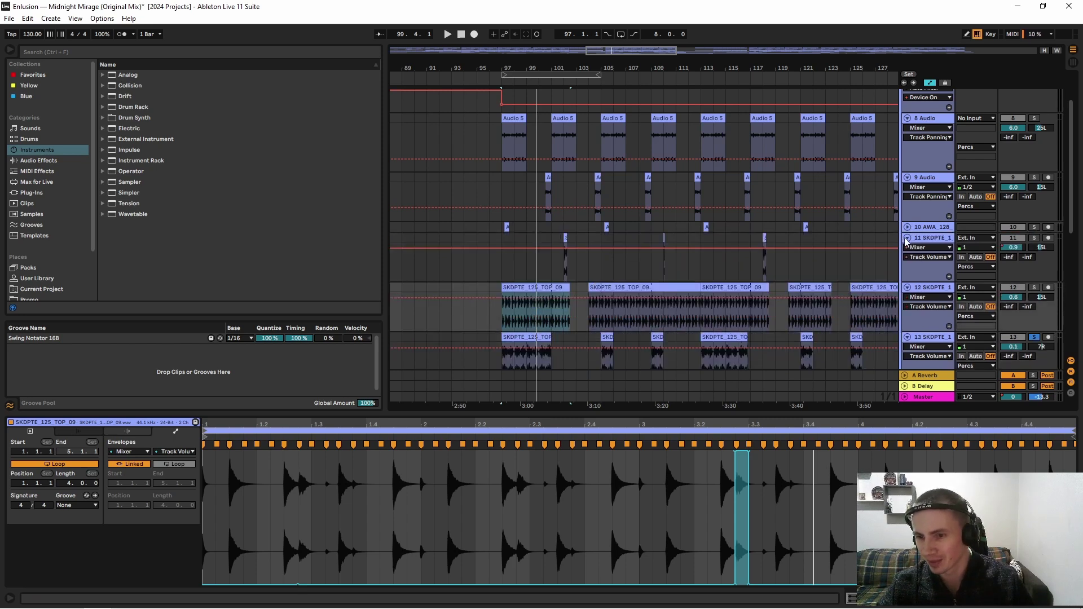
click(908, 238)
Step: Play the SKDPTE_125_TOP_20 clip at bar 97 on track 13 and collapse the track
click(529, 299)
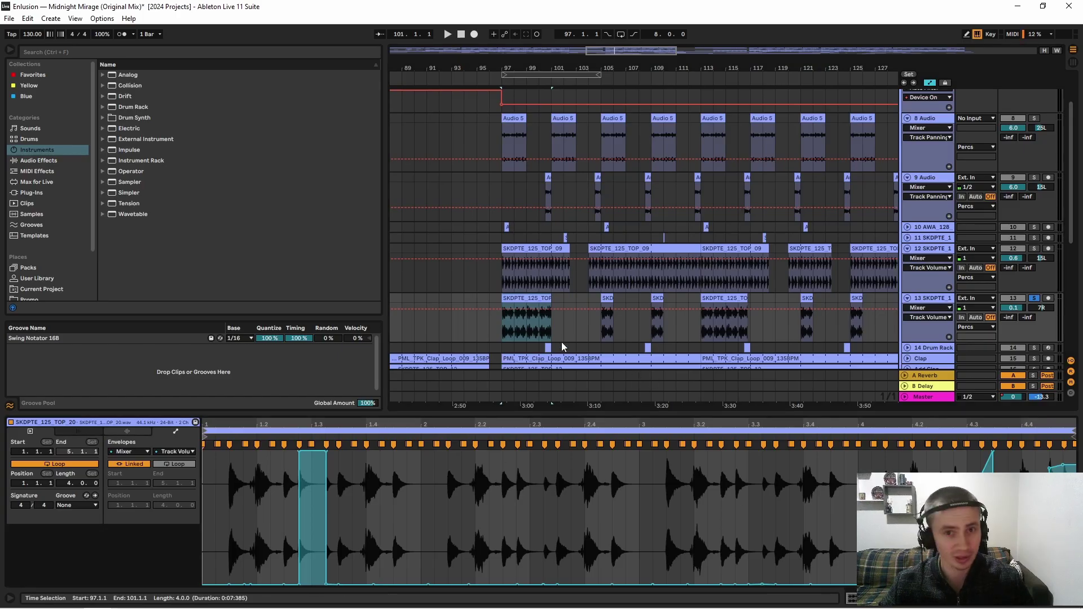
key(space)
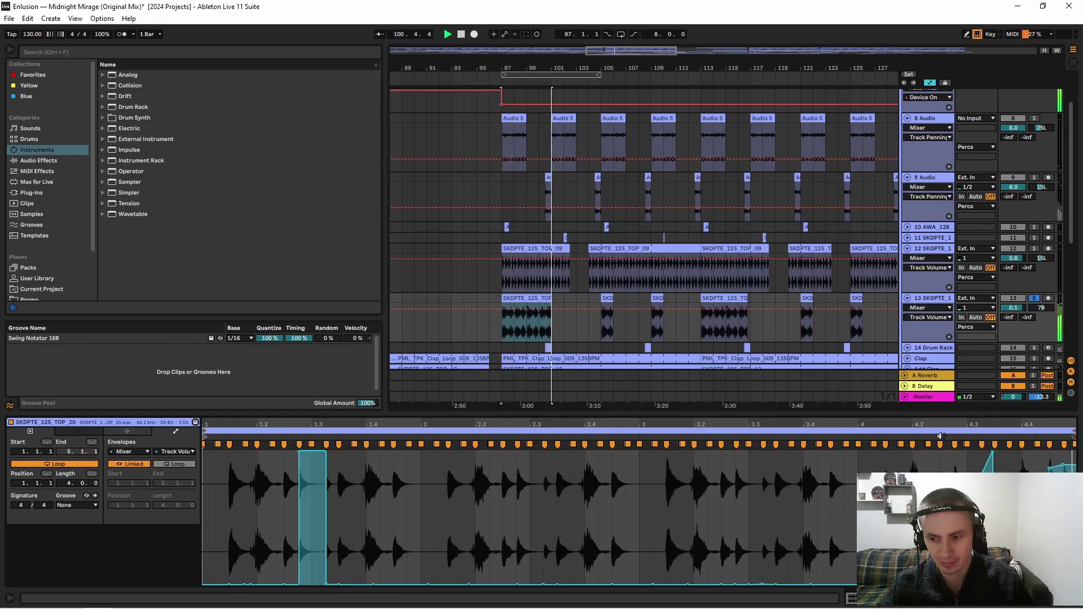
click(907, 299)
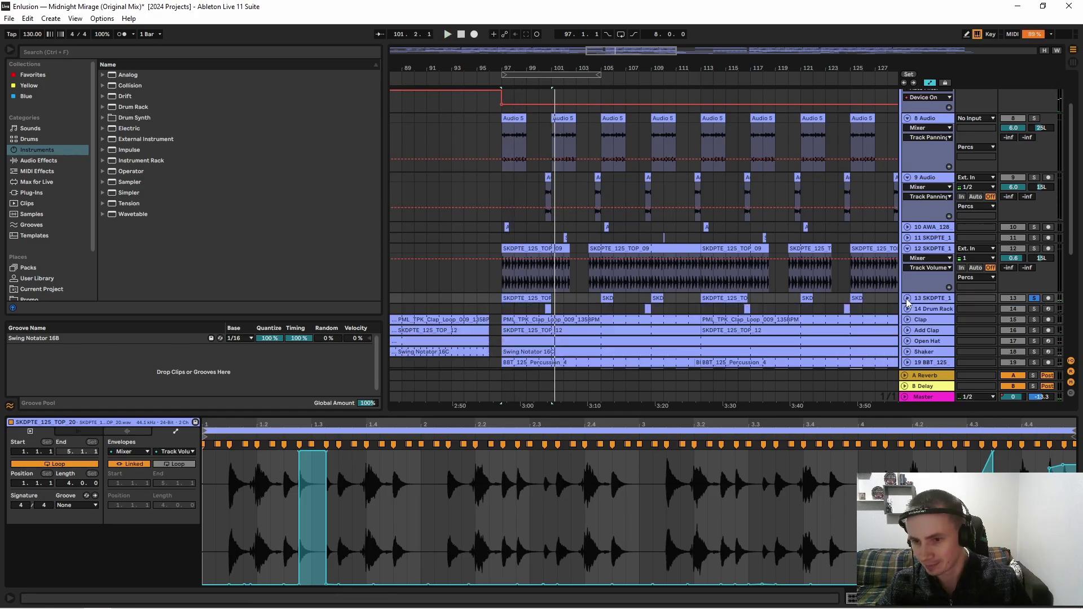
Step: Expand and solo the 14 Drum Rack track, and play its tom MIDI clip just before bar 101
click(908, 309)
scroll(1005, 271, down, 3)
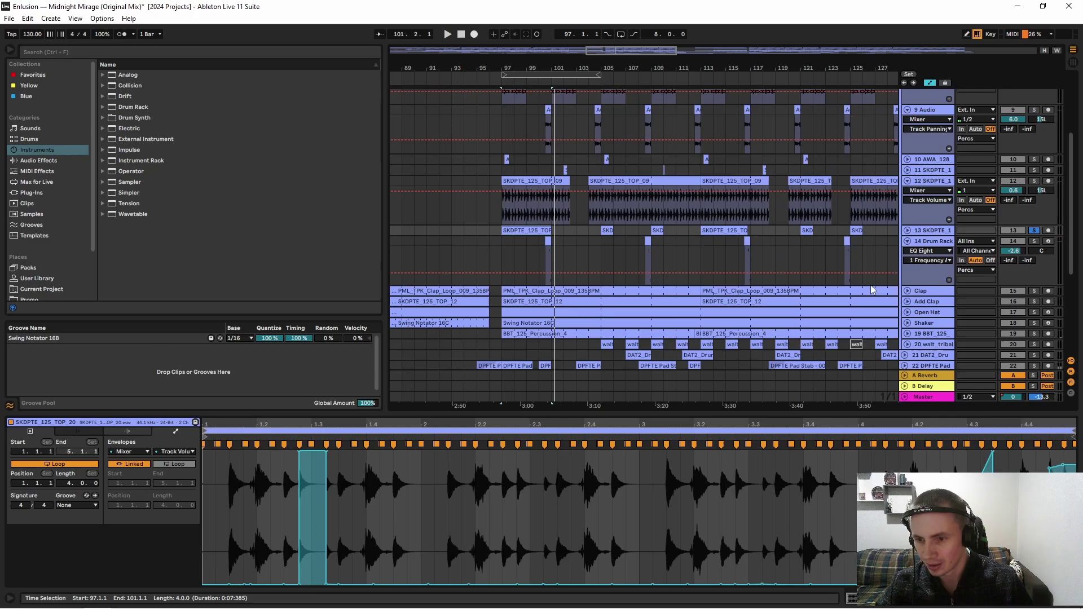
click(1034, 241)
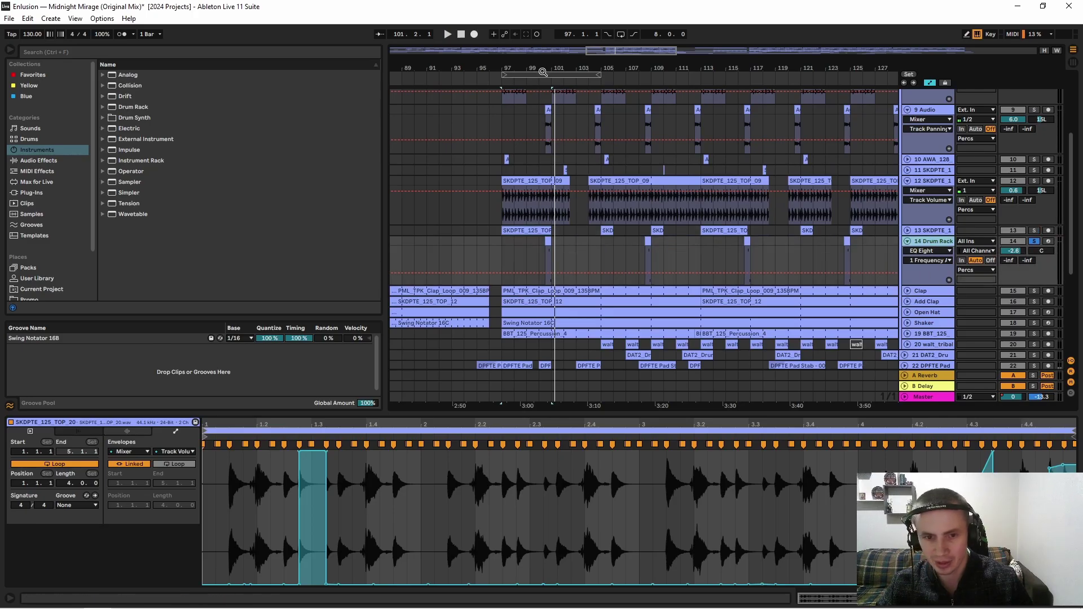
drag(539, 68, 583, 215)
click(603, 244)
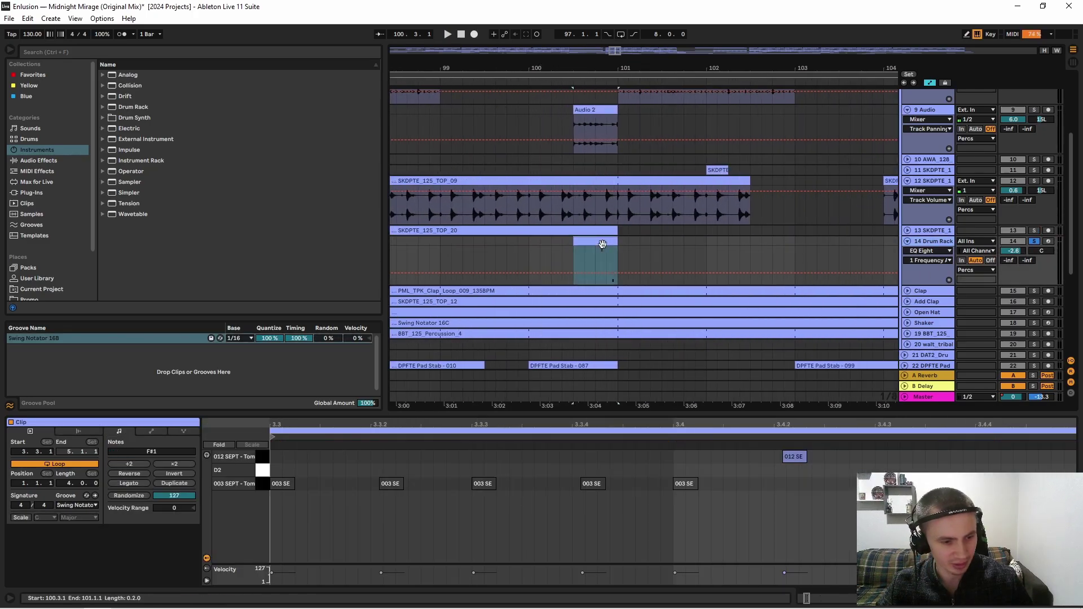
key(space)
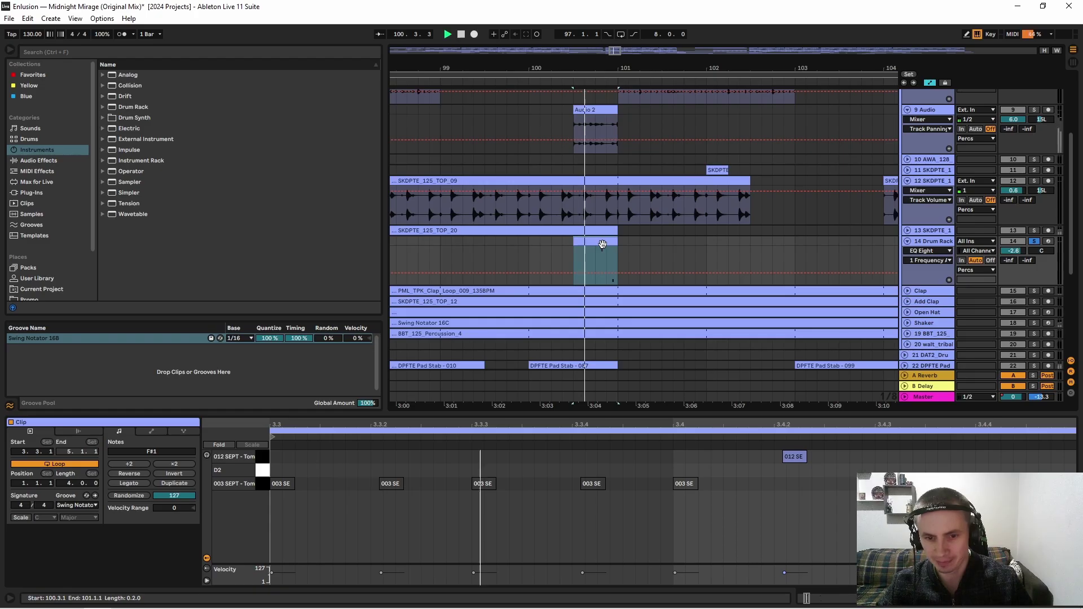
right_click(603, 244)
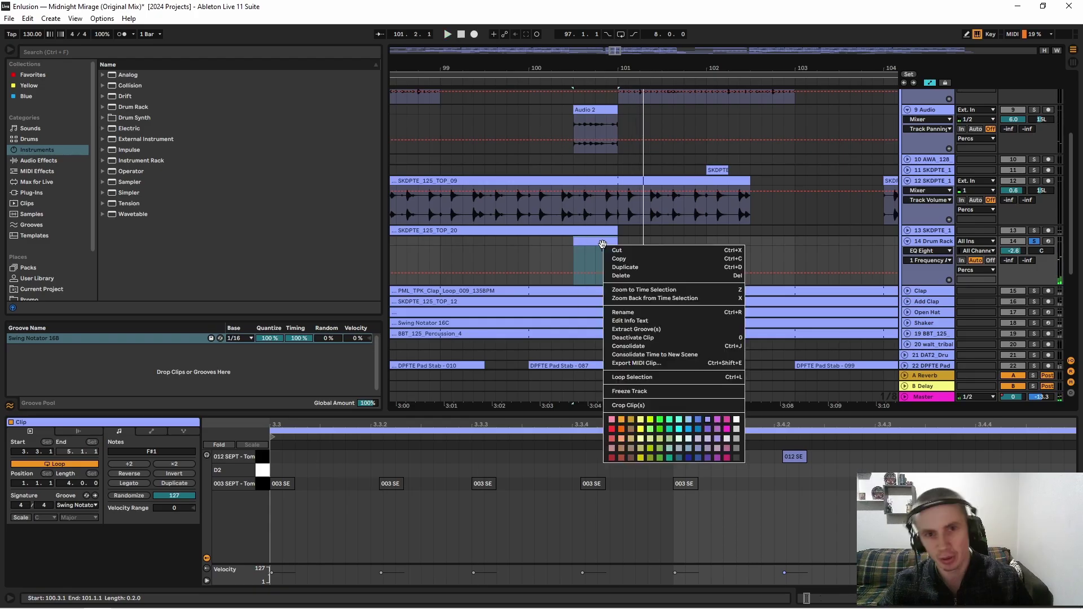
click(557, 257)
click(558, 257)
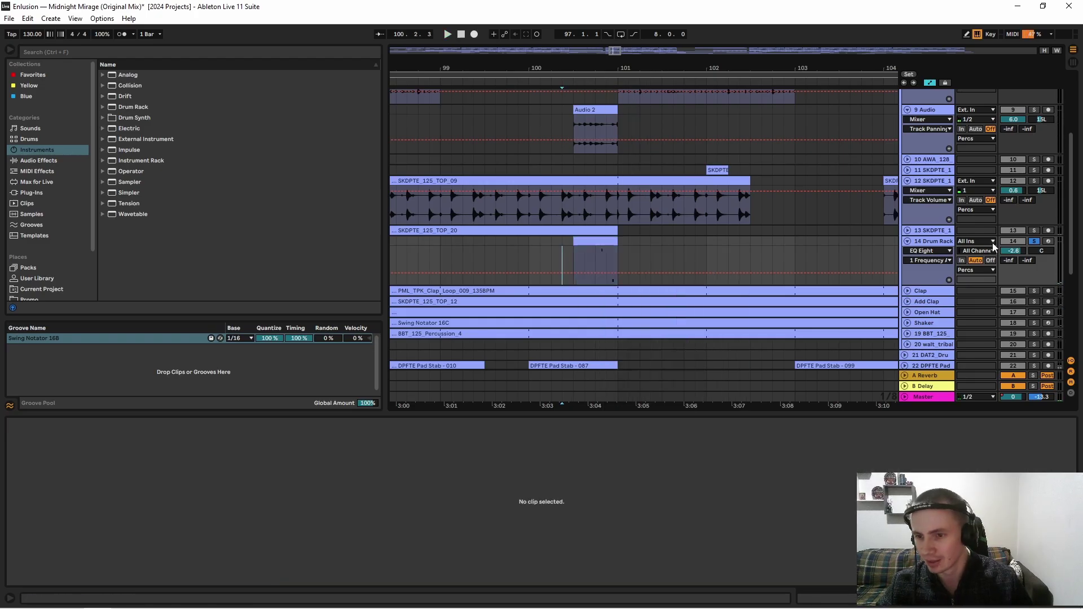
Step: Show the devices of the 14 Drum Rack track and examine the filter bands of its EQ Eight
click(908, 242)
click(908, 241)
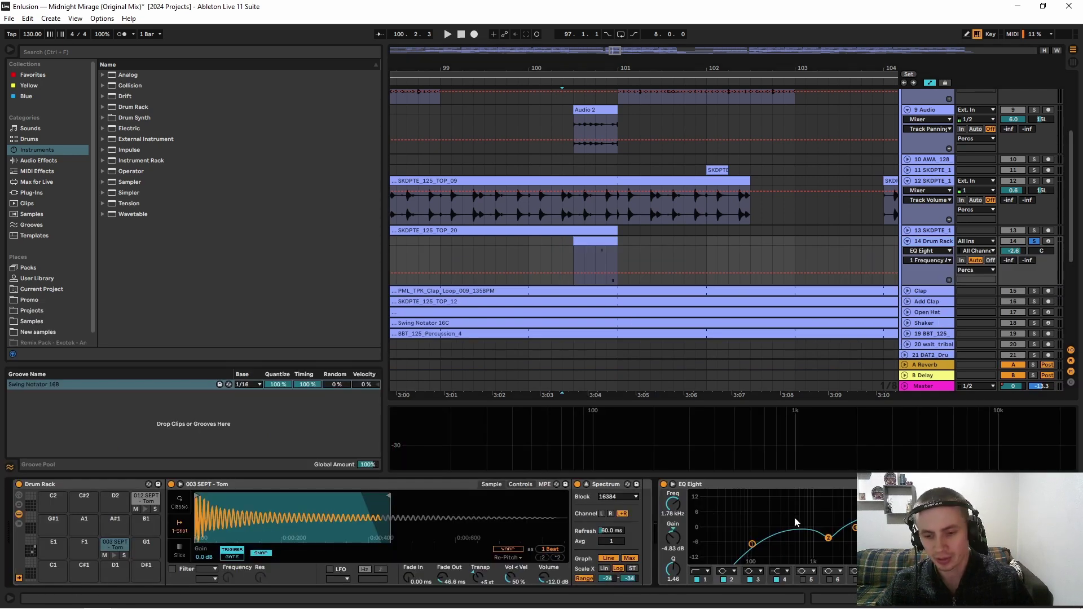
click(752, 545)
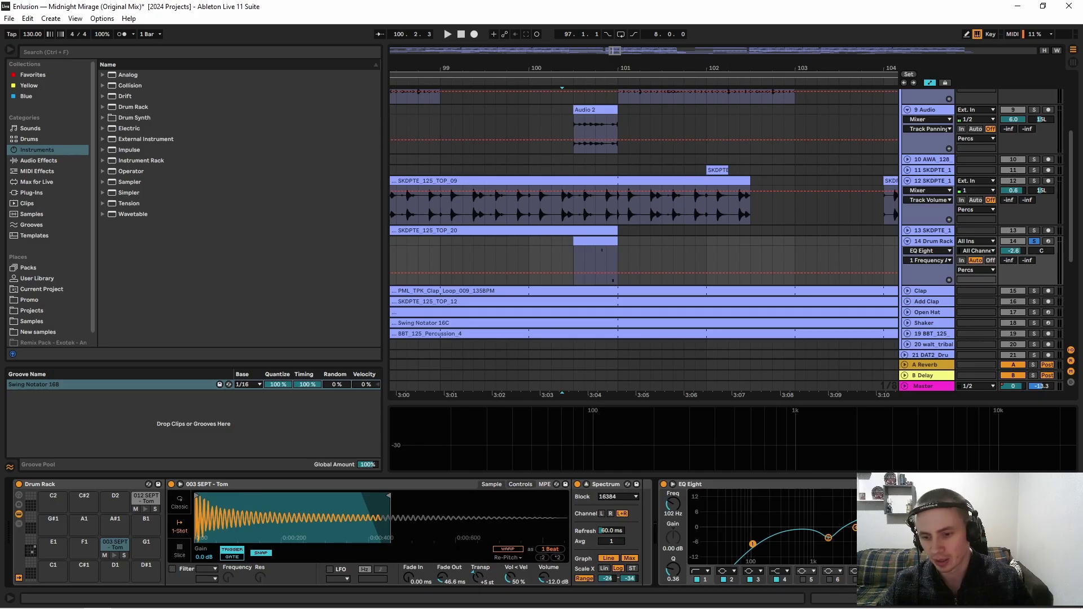
drag(868, 513, 869, 514)
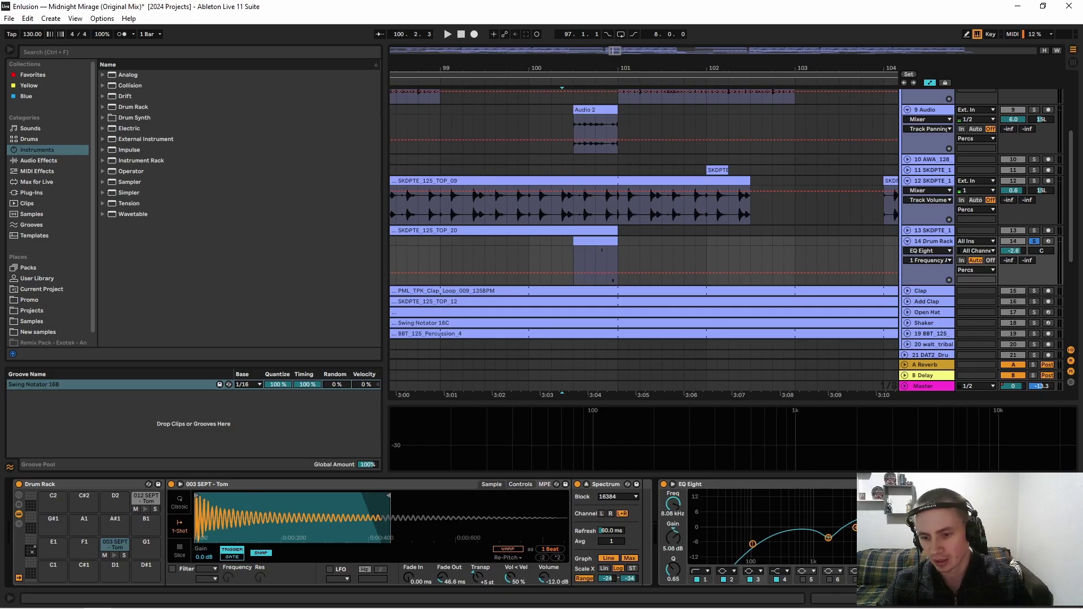
click(826, 540)
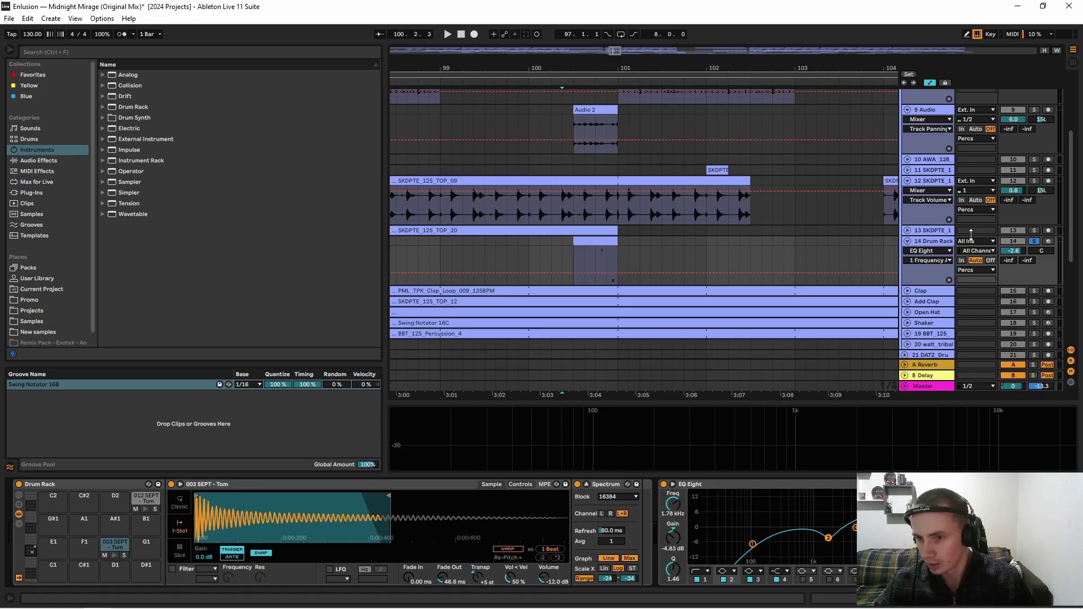
Step: Expand and solo the Clap track and play its clap loop from bar 97
click(907, 292)
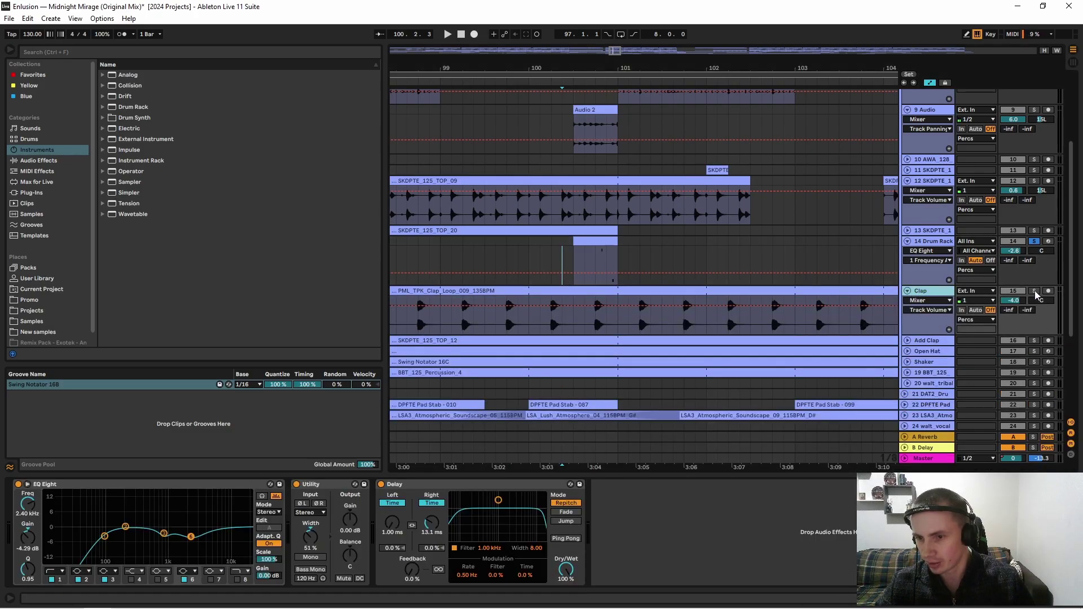
click(1035, 292)
scroll(479, 69, down, 3)
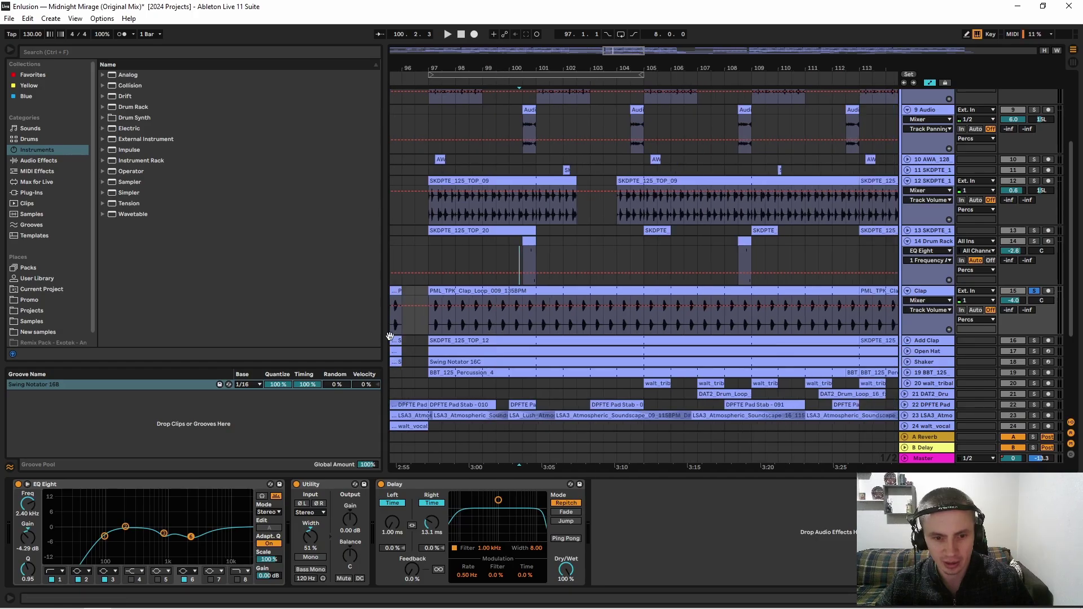
click(427, 323)
key(space)
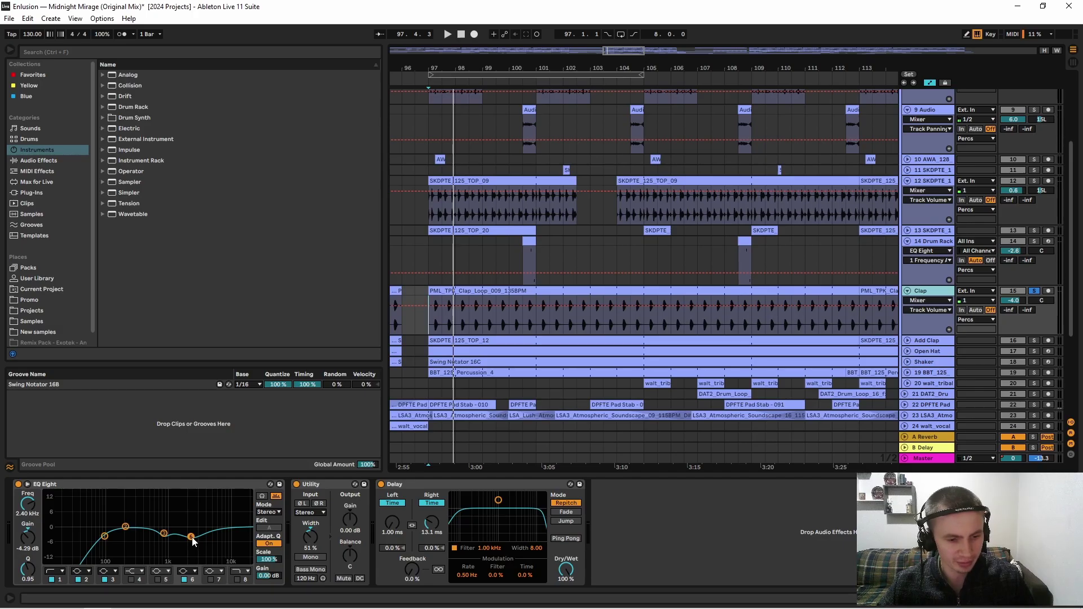
Step: Examine the Utility stereo width and the Delay device on the Clap track
click(310, 535)
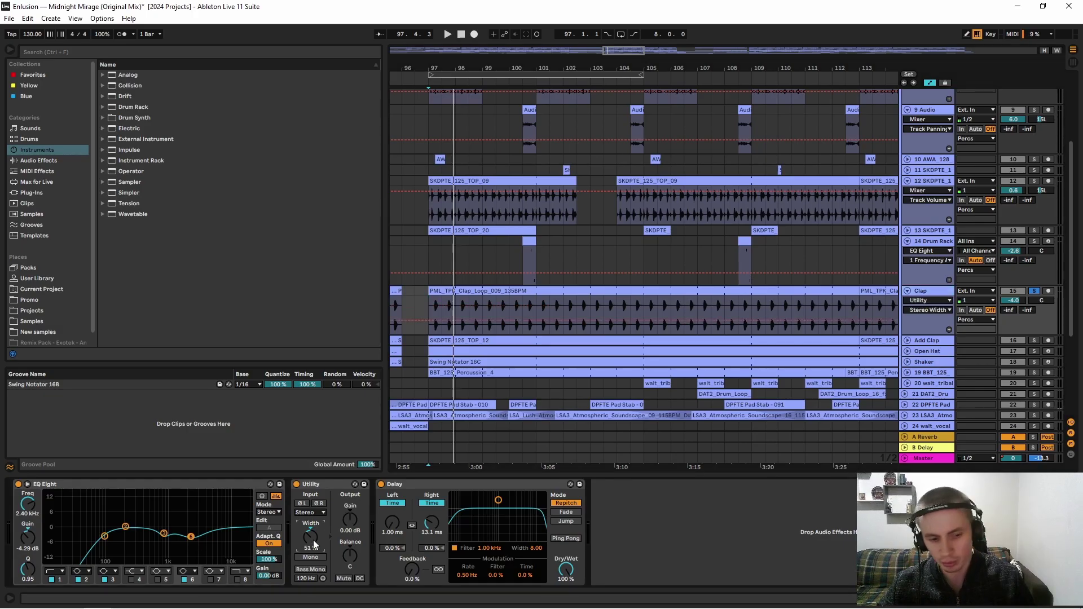
click(428, 484)
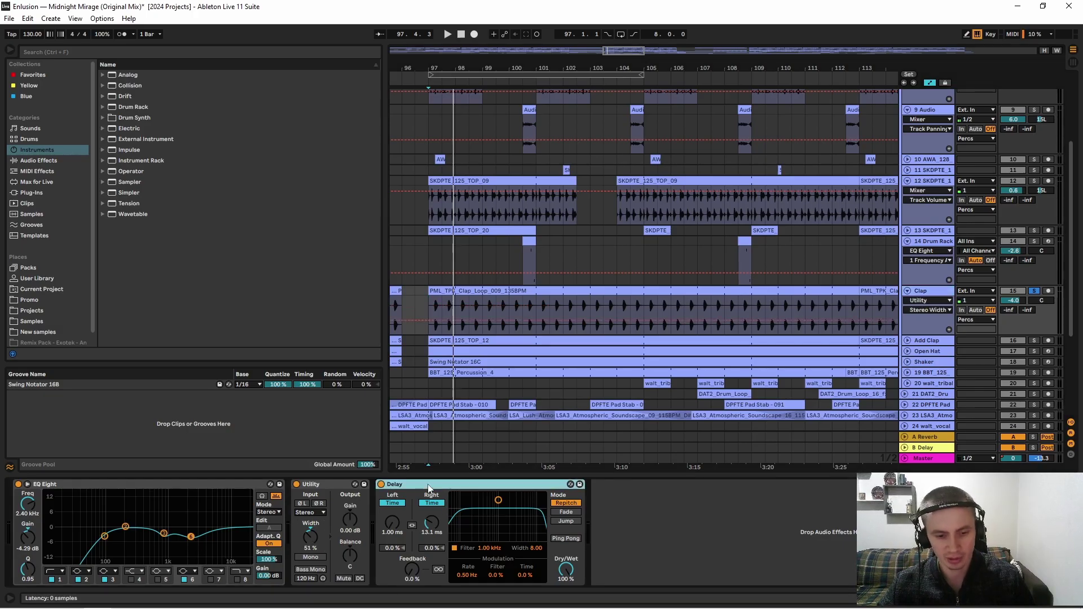
click(427, 306)
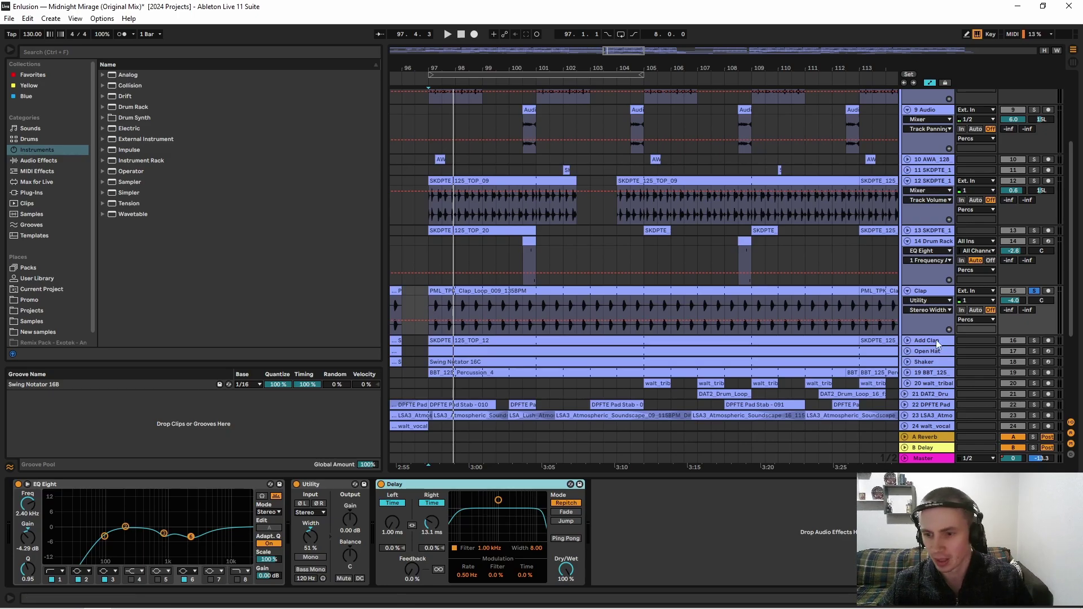
Step: Expand and solo the Add Clap track, and play its SKDPTE_125_TOP_12 clip from bar 97
click(907, 340)
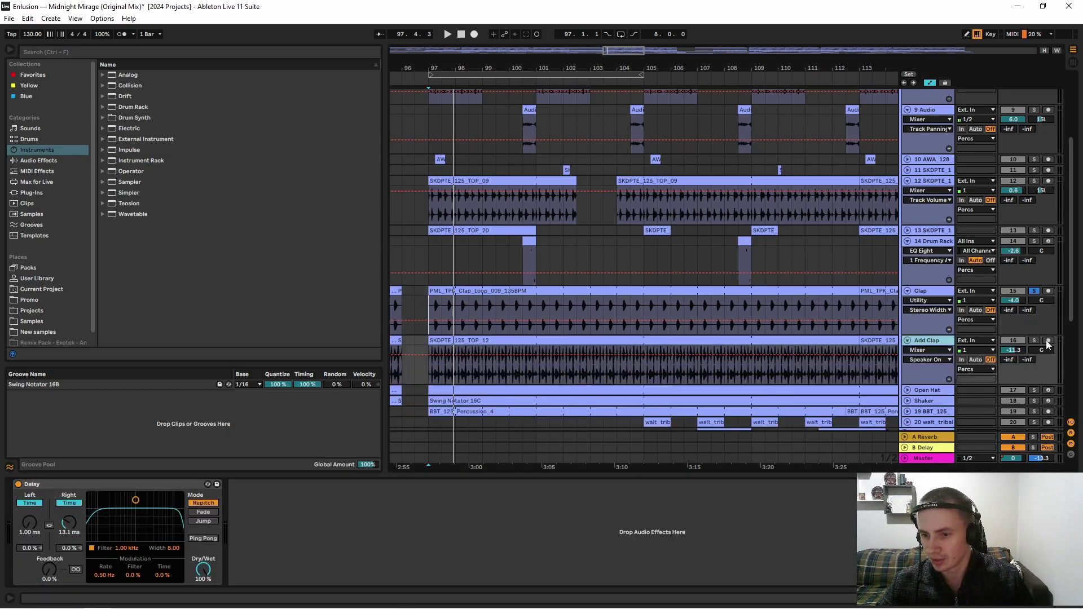
click(1034, 340)
click(430, 350)
key(space)
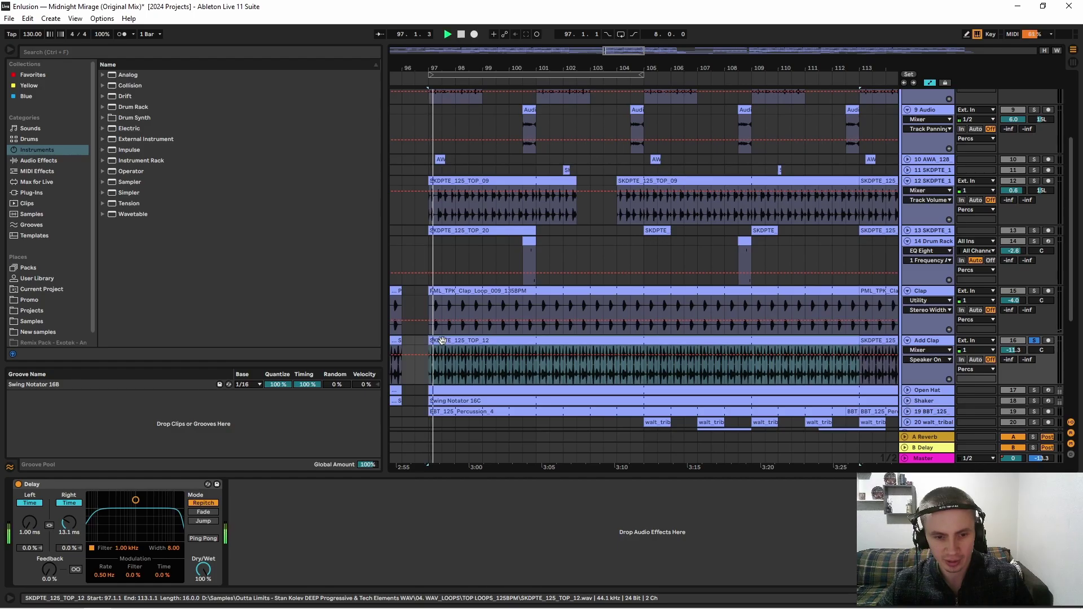
key(space)
Step: Solo the Clap track together with Add Clap and play both layers from bar 97
ctrl+click(1034, 291)
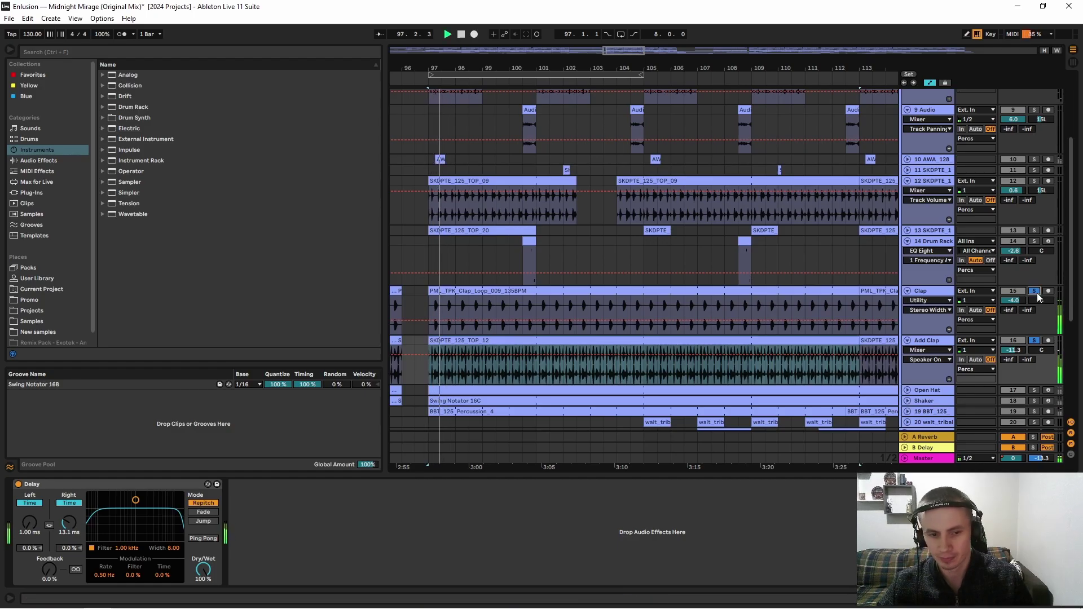
click(1034, 341)
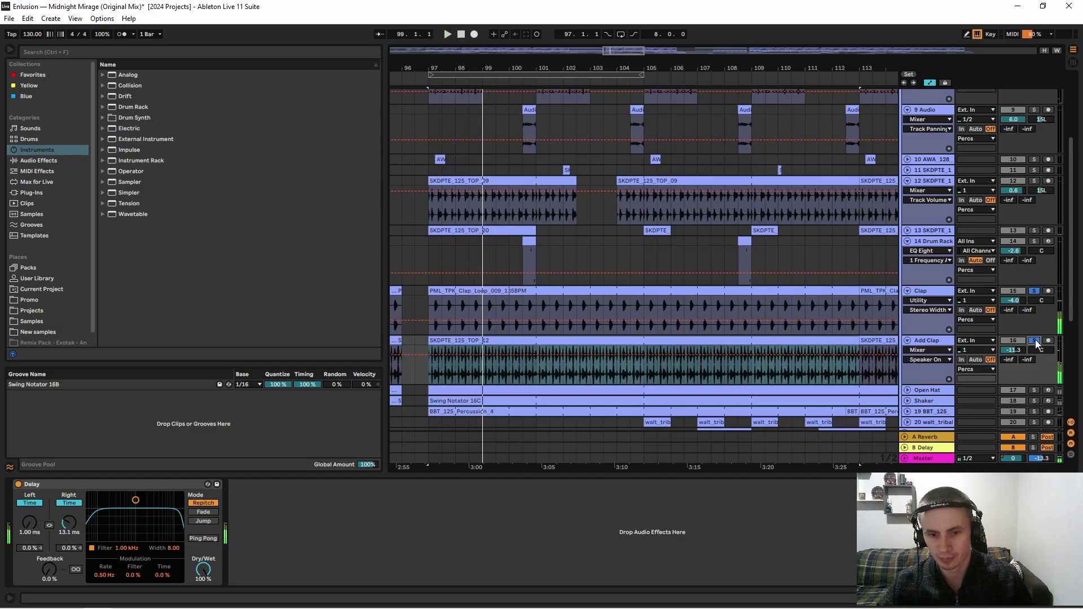
ctrl+click(1034, 341)
scroll(608, 283, down, 3)
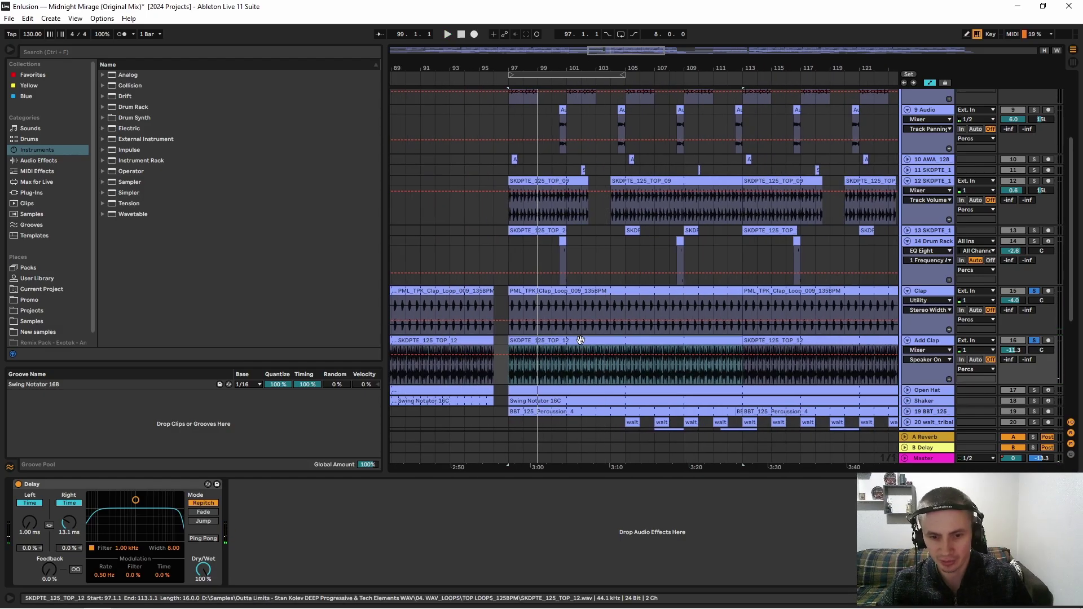
Step: Compare the right delay times of the Delay devices on the Add Clap and Clap tracks
click(69, 523)
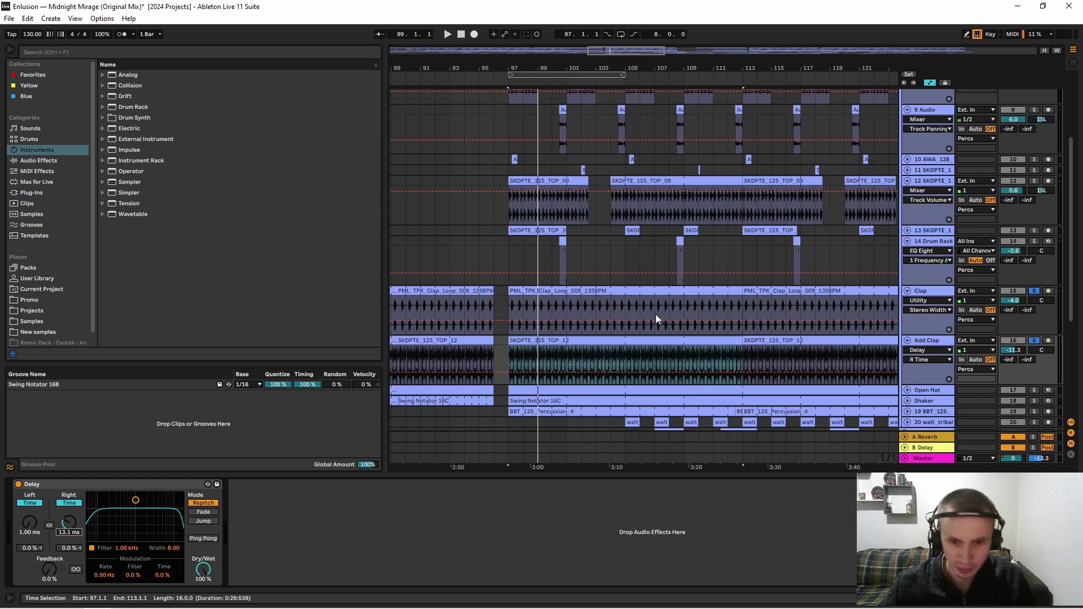
click(926, 293)
click(431, 523)
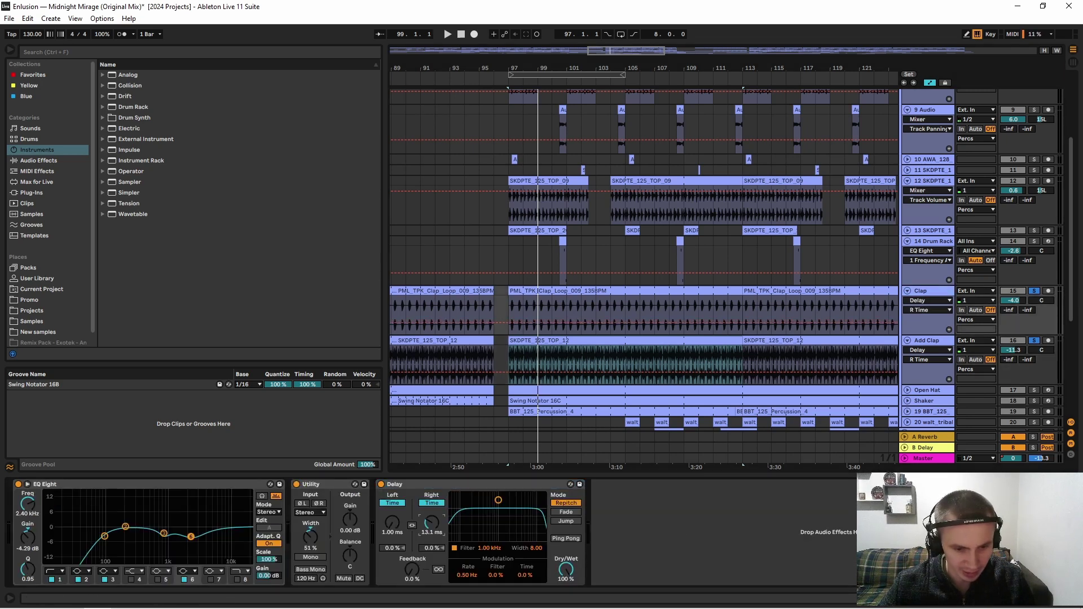
Step: Collapse the Clap and Add Clap tracks, expand and solo Open Hat, and play it from bar 97
click(907, 290)
click(907, 302)
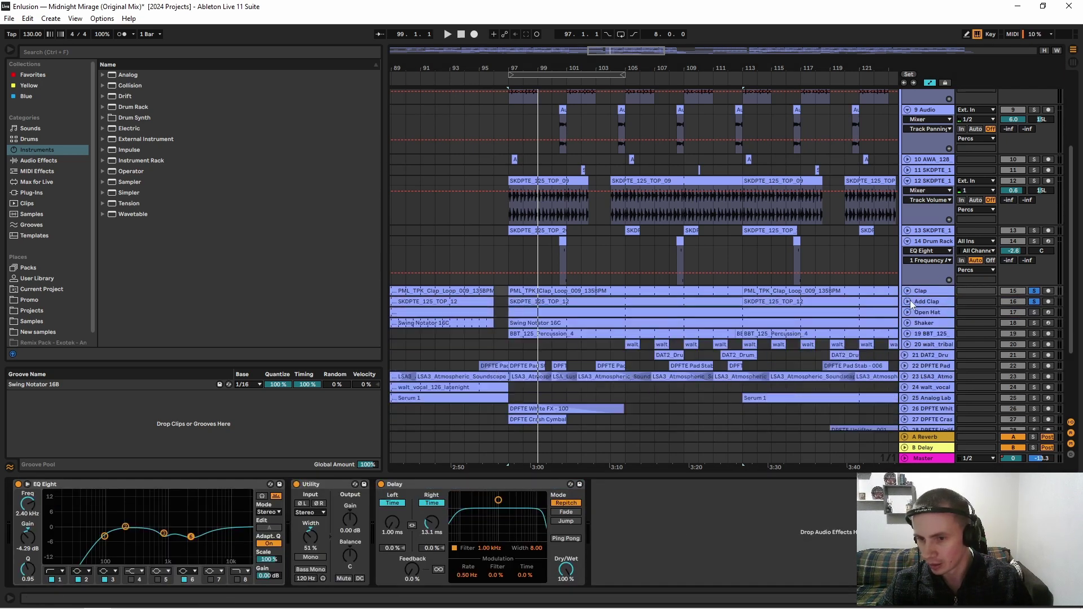
click(906, 312)
scroll(515, 269, down, 5)
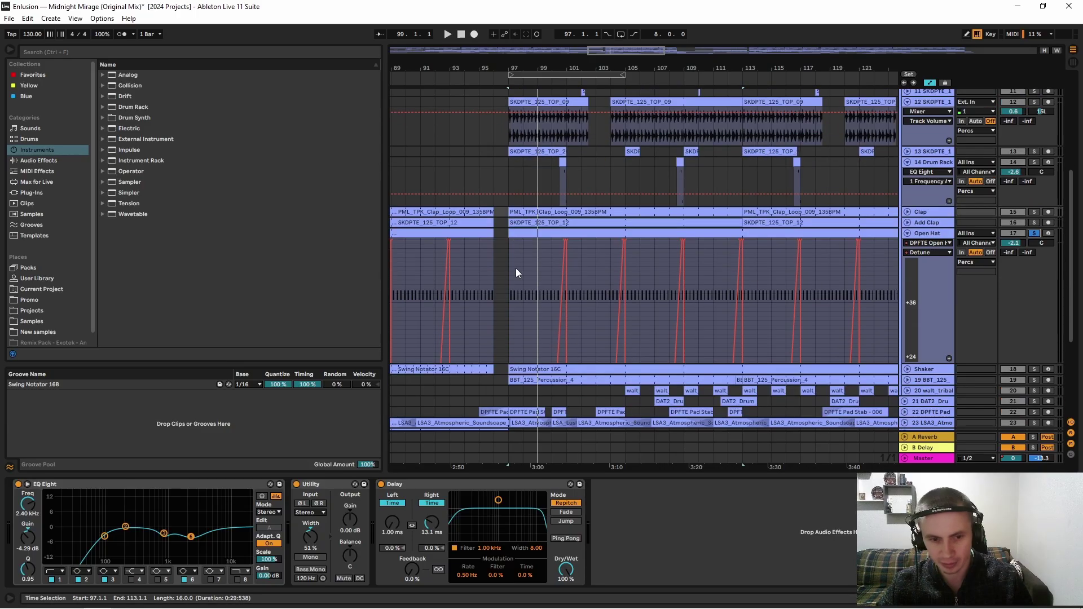
click(515, 263)
key(space)
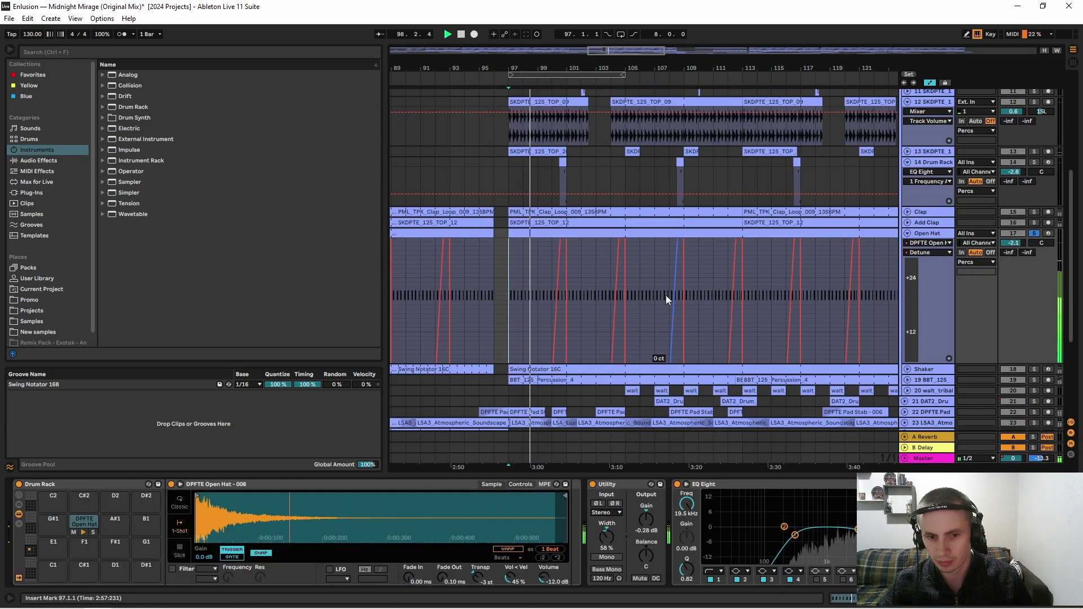
Step: Increase the Open Hat track's height and examine its Detune automation around bars 97 to 109
scroll(663, 294, down, 2)
scroll(663, 294, up, 1)
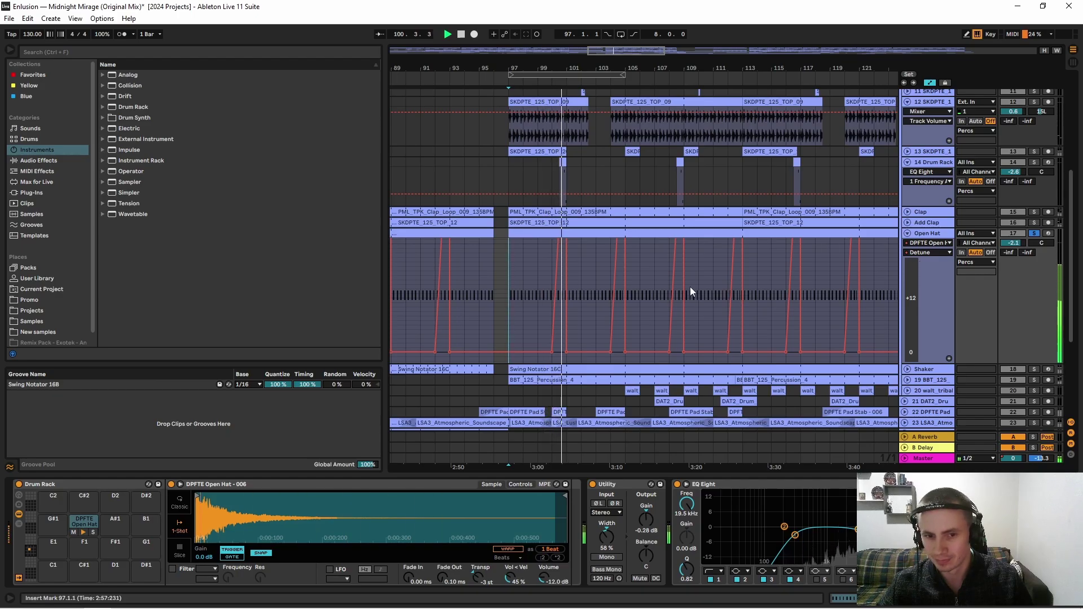
scroll(690, 287, up, 1)
scroll(632, 272, down, 1)
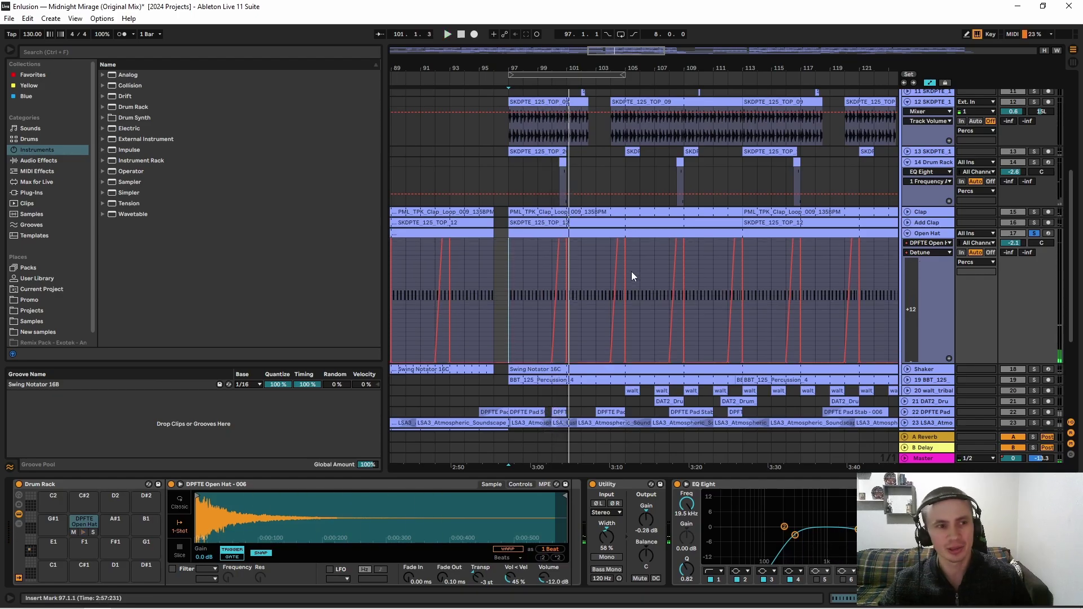
scroll(821, 236, down, 1)
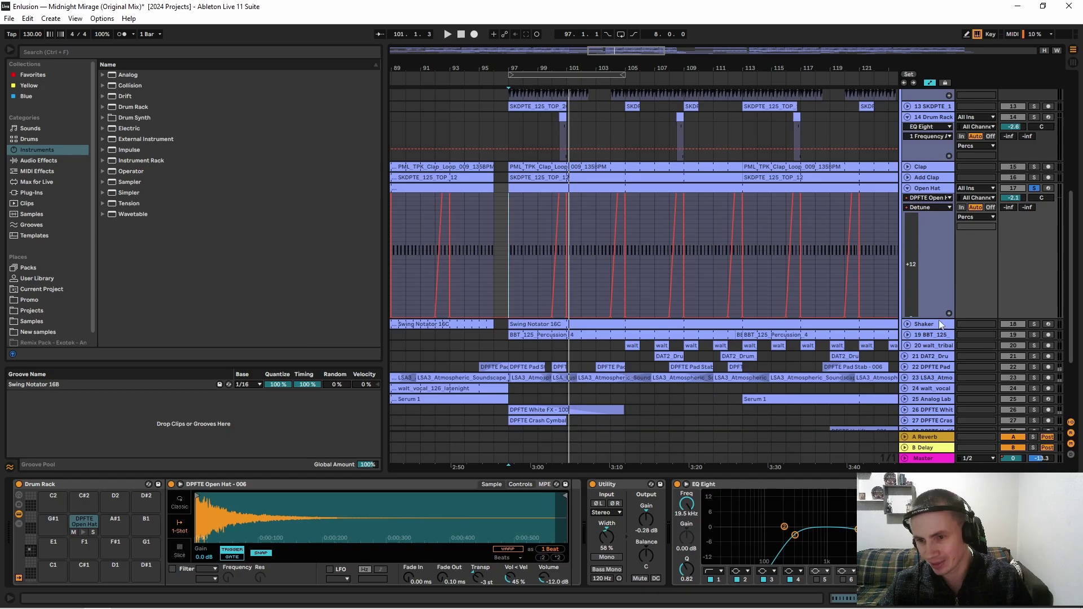
drag(938, 319, 925, 422)
scroll(701, 292, up, 3)
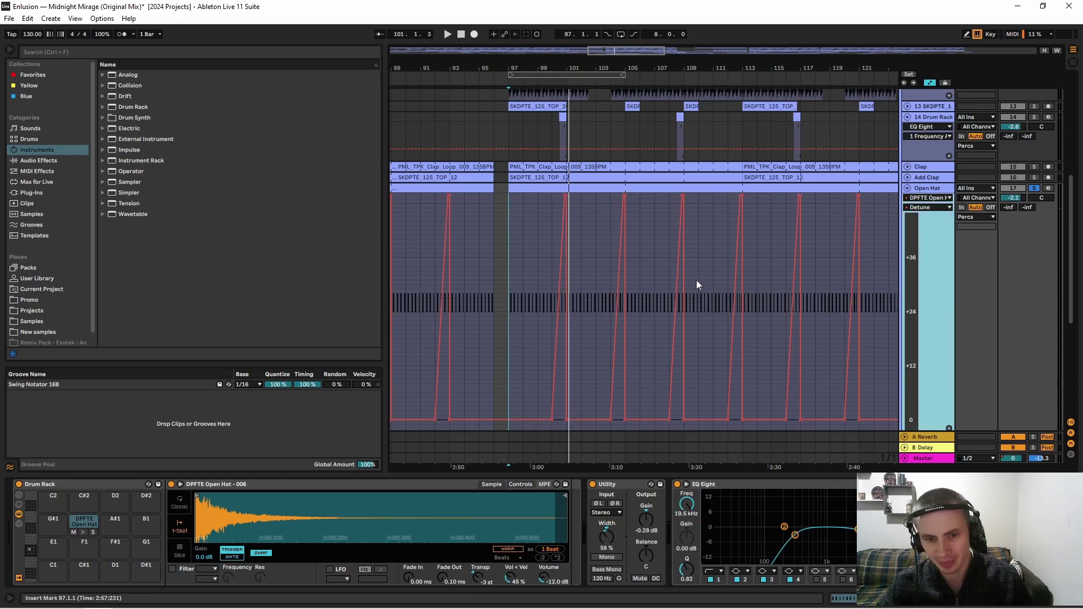
scroll(696, 280, down, 2)
mouse_move(601, 69)
mouse_down()
mouse_move(601, 42)
mouse_move(601, 76)
mouse_move(689, 76)
mouse_up()
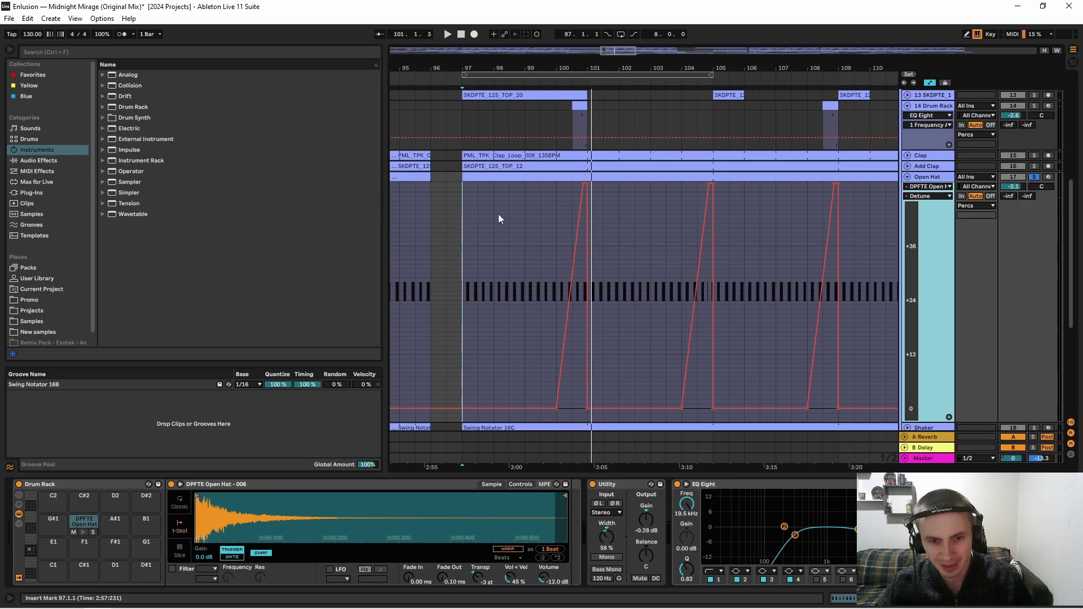
Step: Replay Open Hat from bar 97 to hear its Detune automation, and view the automation over the whole section
click(525, 218)
click(465, 219)
key(space)
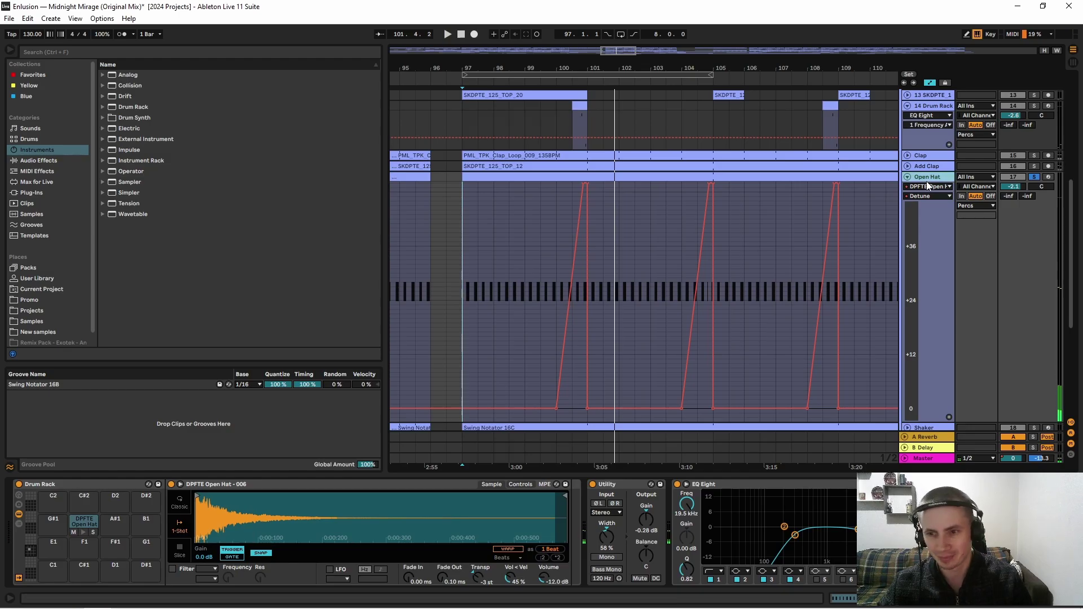
drag(549, 64, 524, 66)
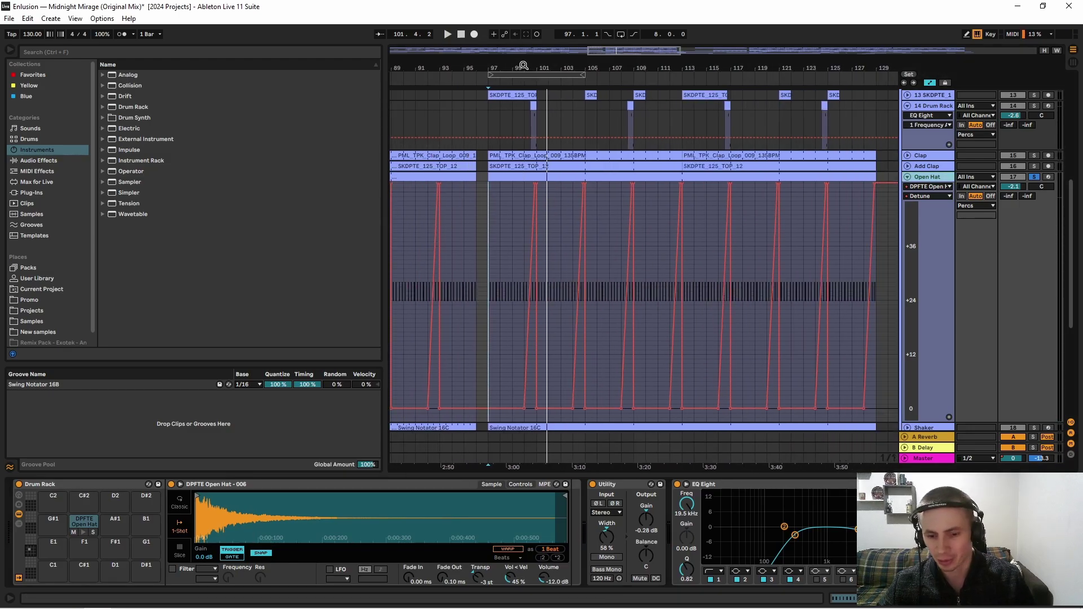
Step: Examine the Utility stereo width and the EQ Eight filter bands on the Open Hat track
click(608, 538)
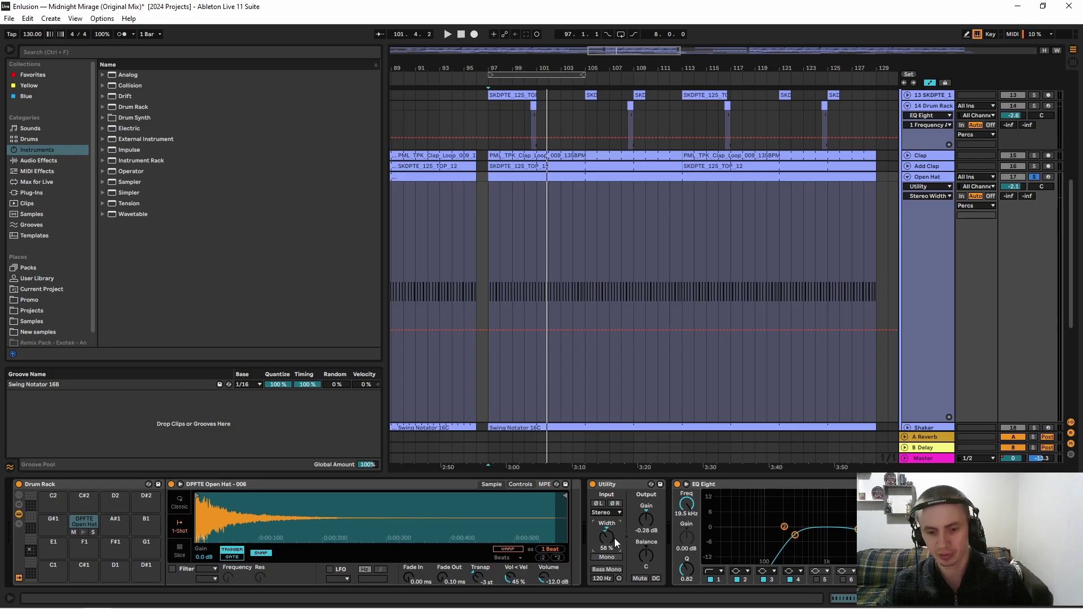
click(796, 538)
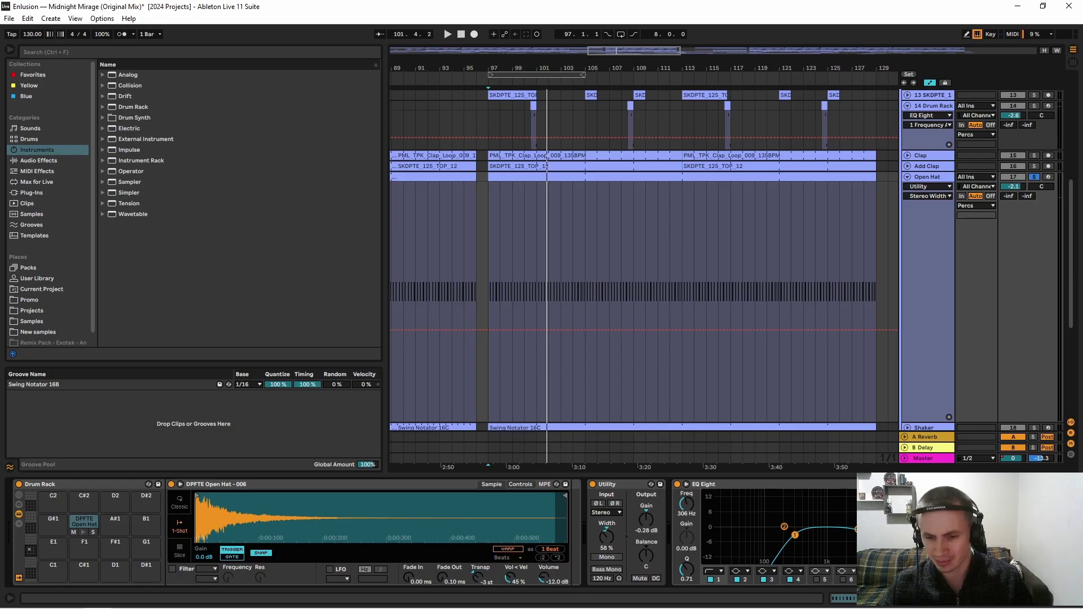
click(908, 531)
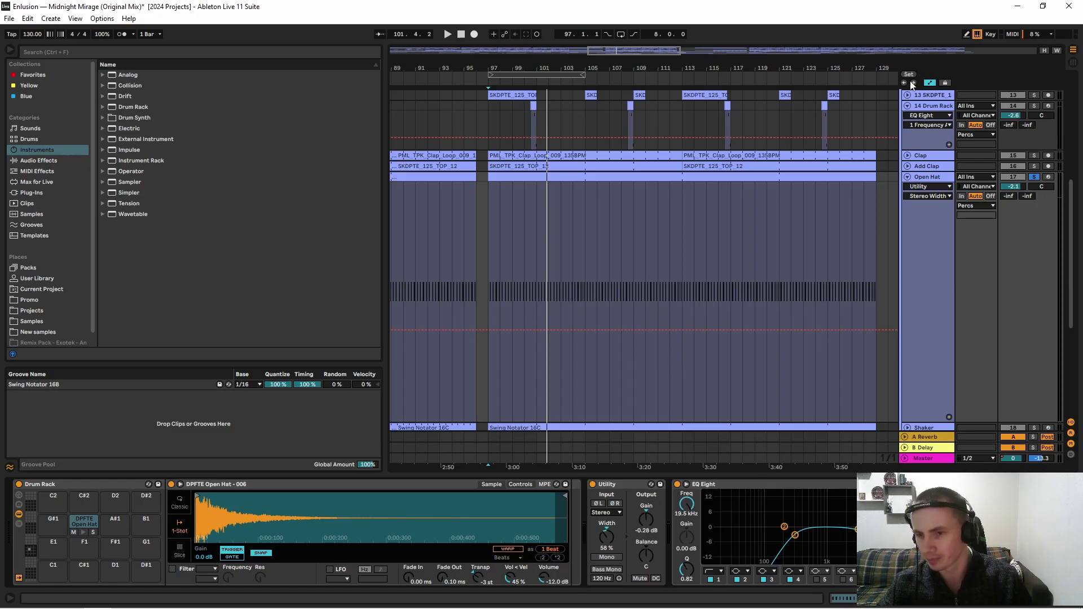
Step: Collapse Open Hat, expand and solo Shaker, play its MIDI clip from bar 97, and show the track's devices
click(907, 176)
click(907, 186)
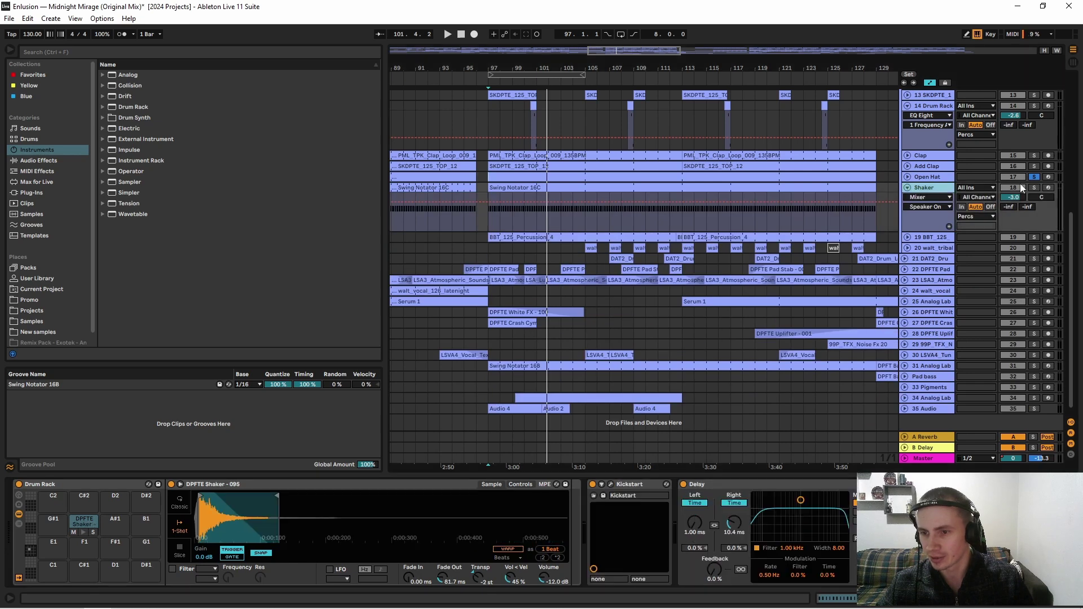
double_click(621, 187)
key(space)
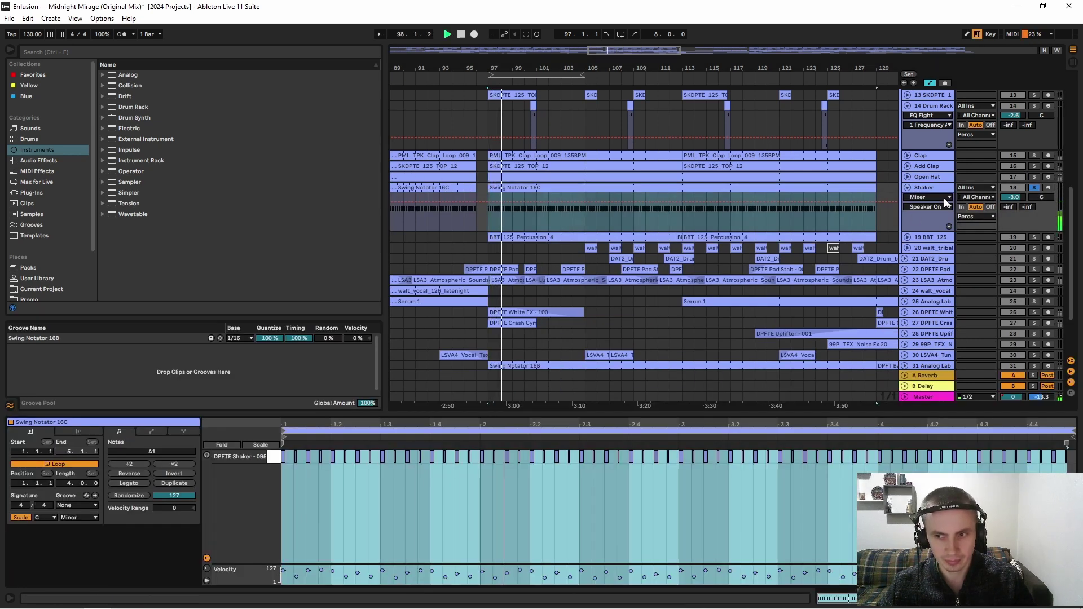
click(931, 192)
click(931, 191)
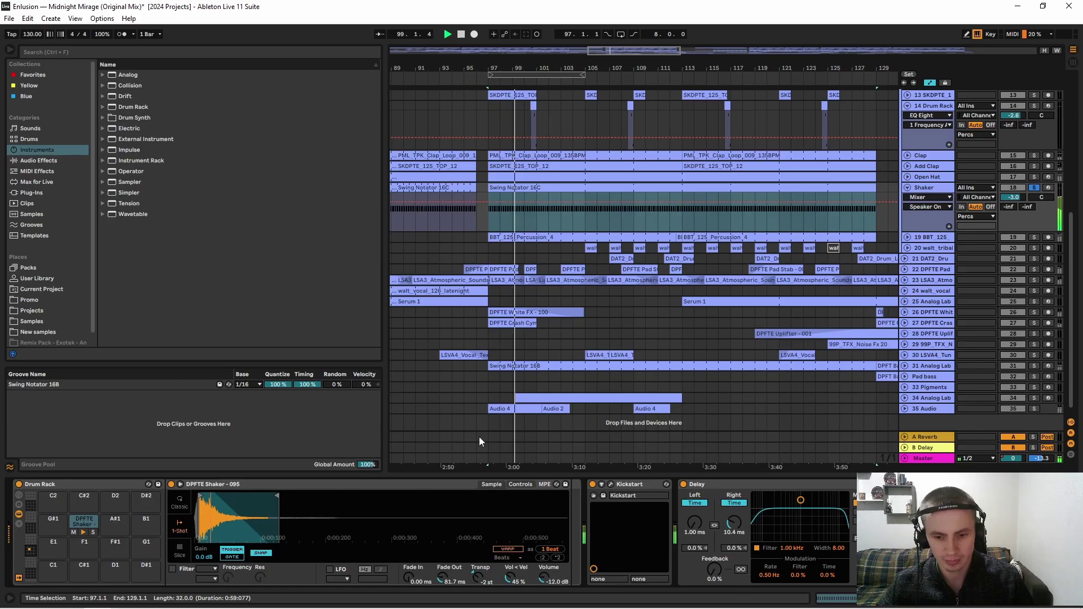
Step: Enlarge the shaker clip's note editor and velocity lane, and replay the clip to examine its note velocities
click(527, 211)
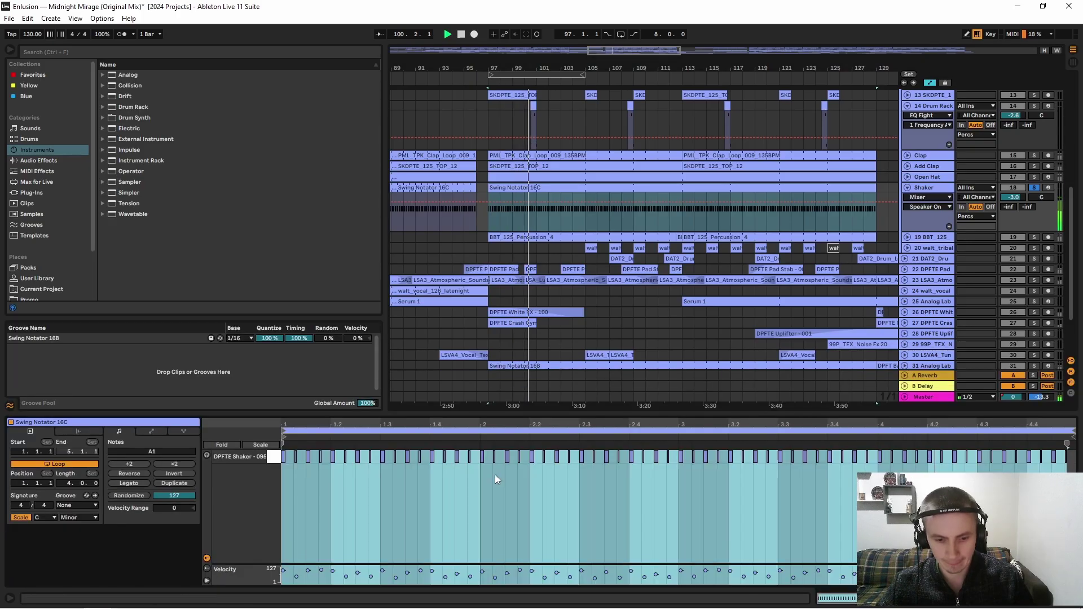
drag(454, 419, 452, 152)
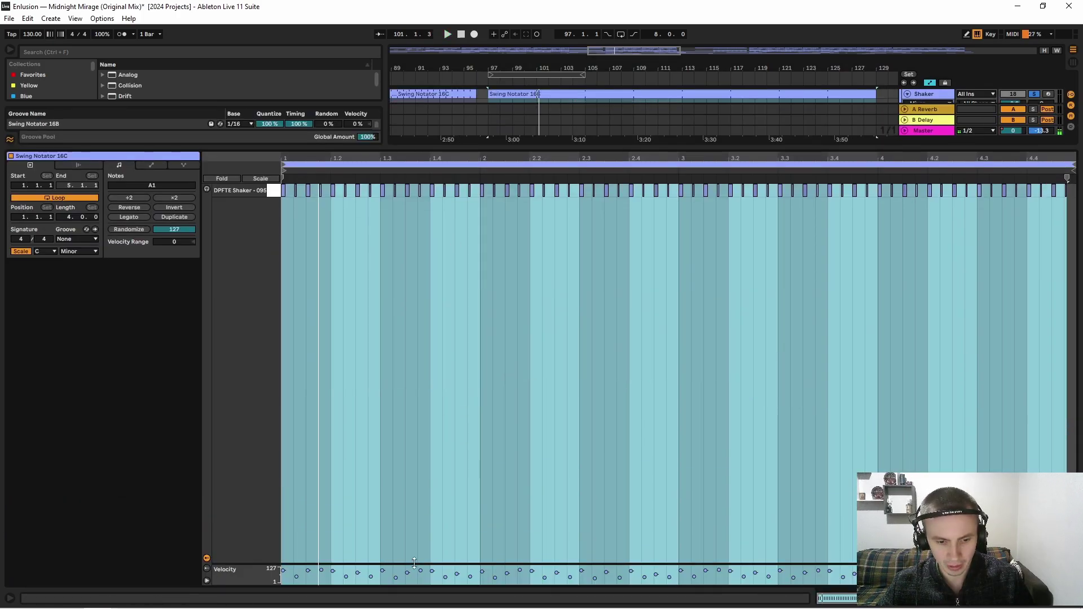
drag(414, 567, 404, 348)
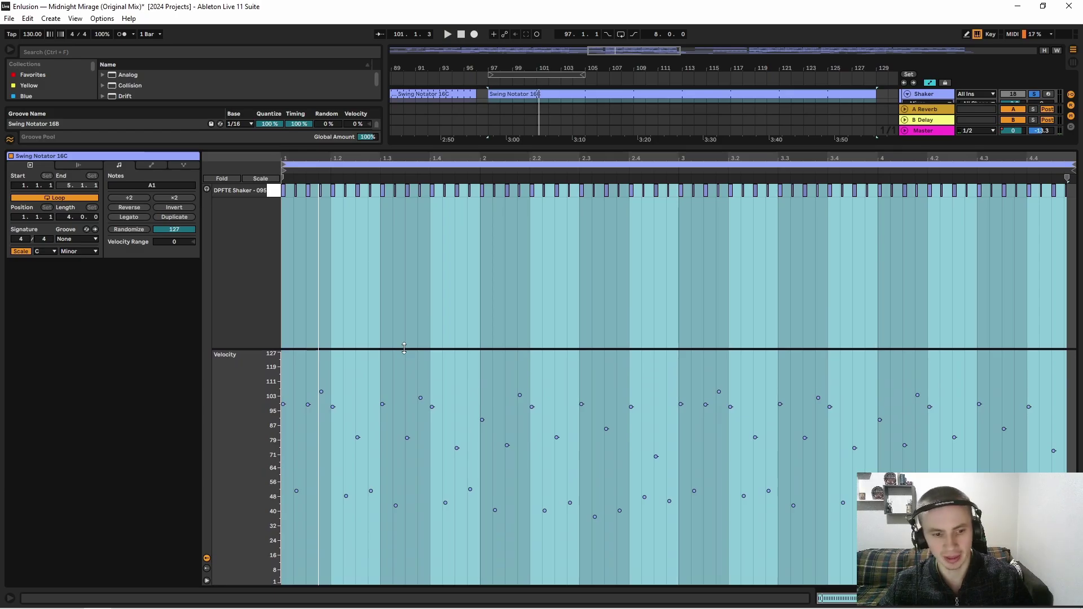
key(space)
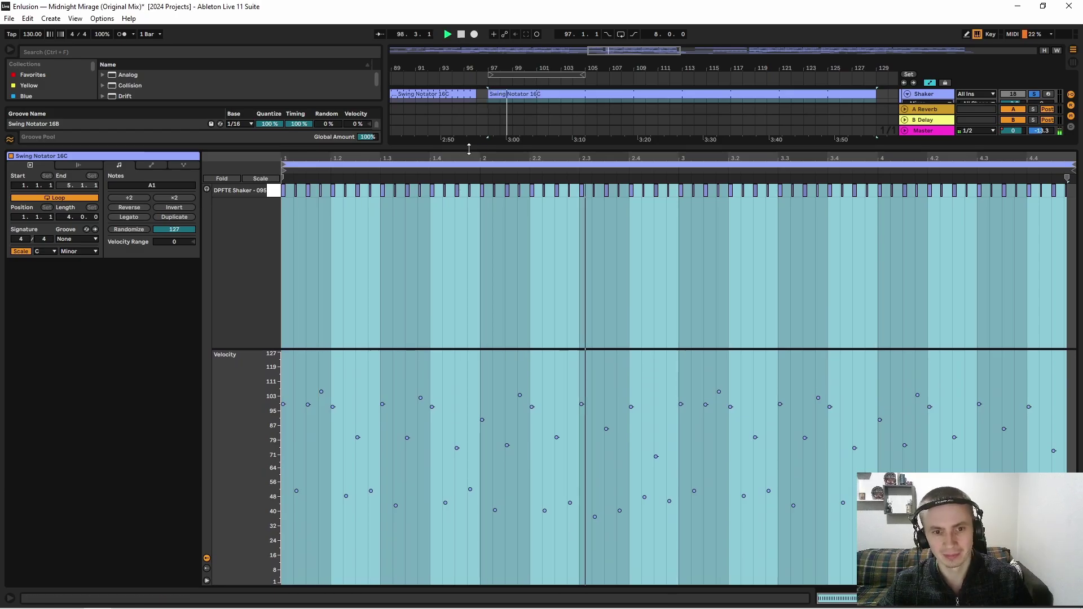
Step: Shrink the clip editor, solo the expanded 19 BBT_125 track, and play its percussion clip while viewing the Track Volume envelope
drag(570, 148, 554, 443)
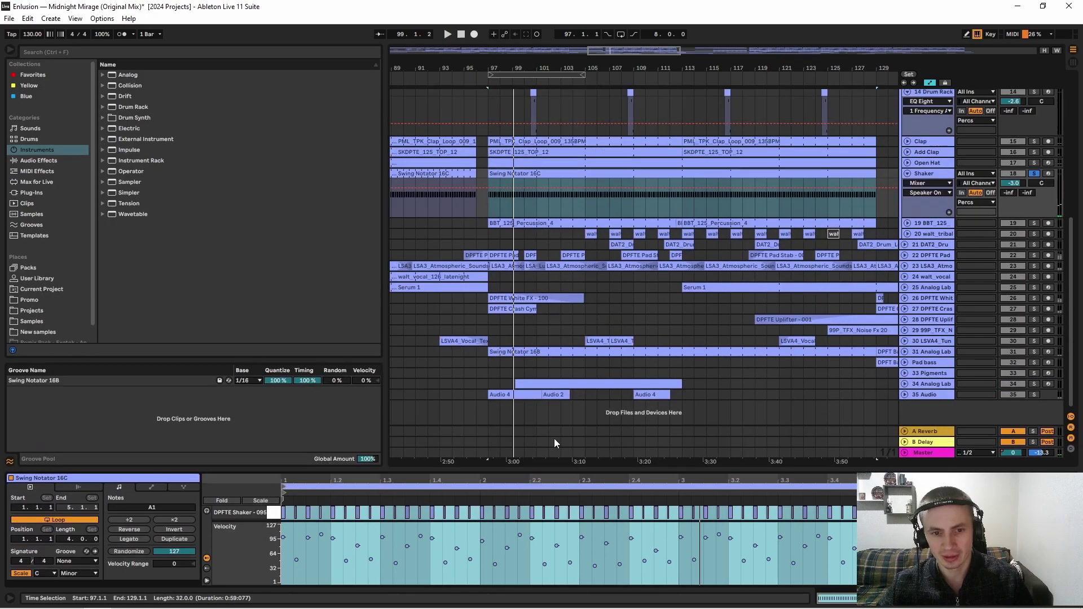
click(908, 223)
click(581, 243)
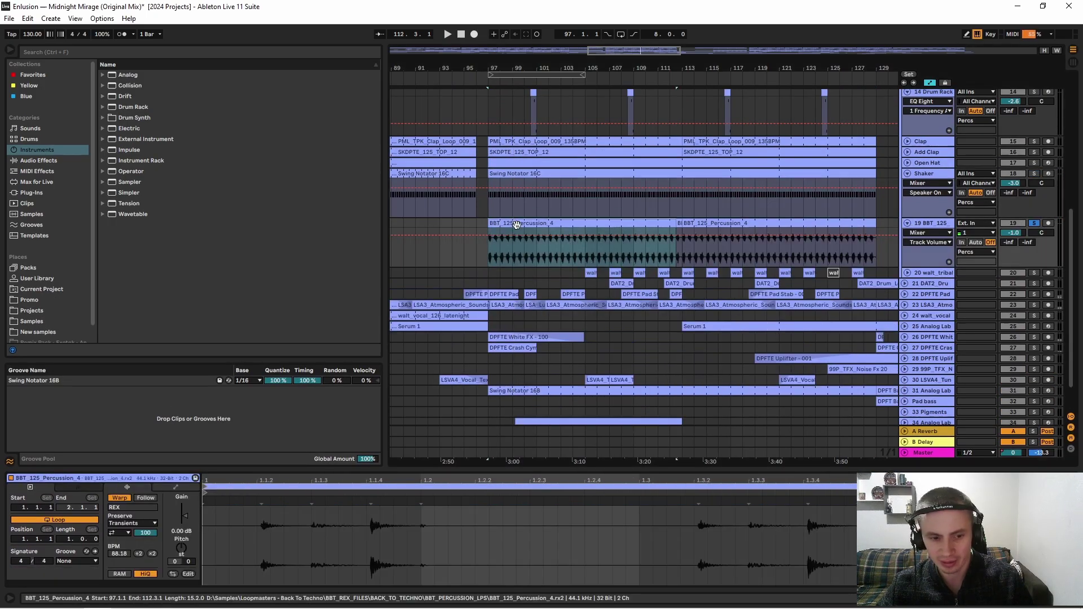
click(172, 487)
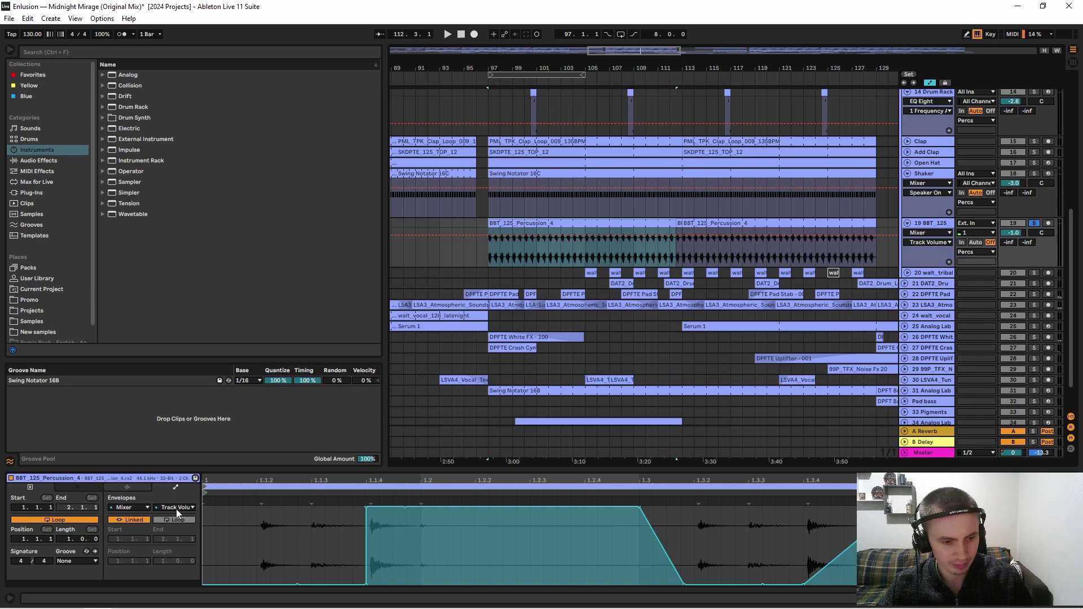
drag(583, 479, 393, 479)
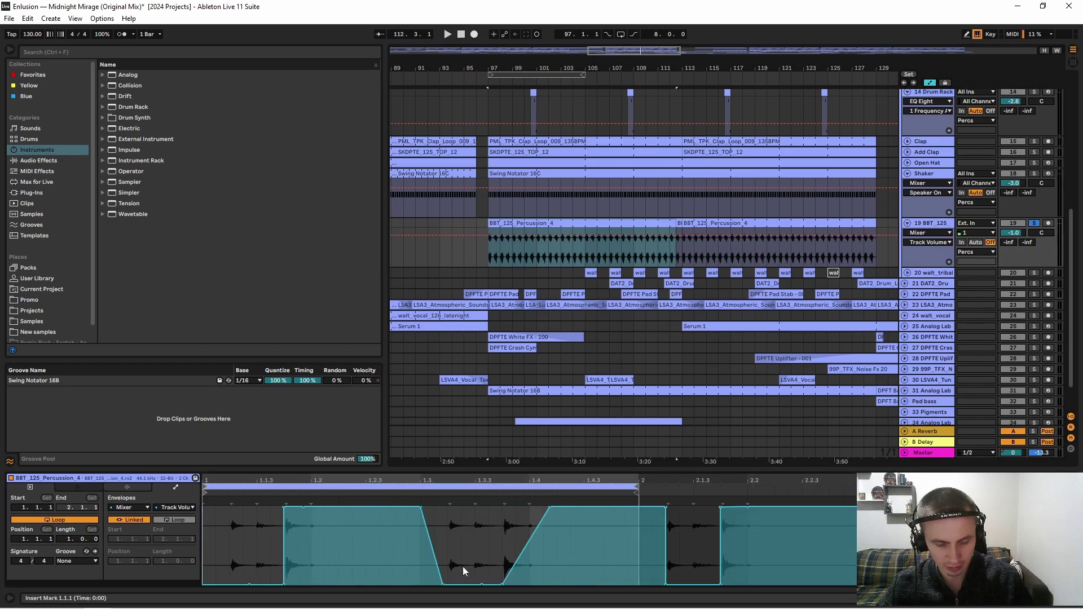
key(space)
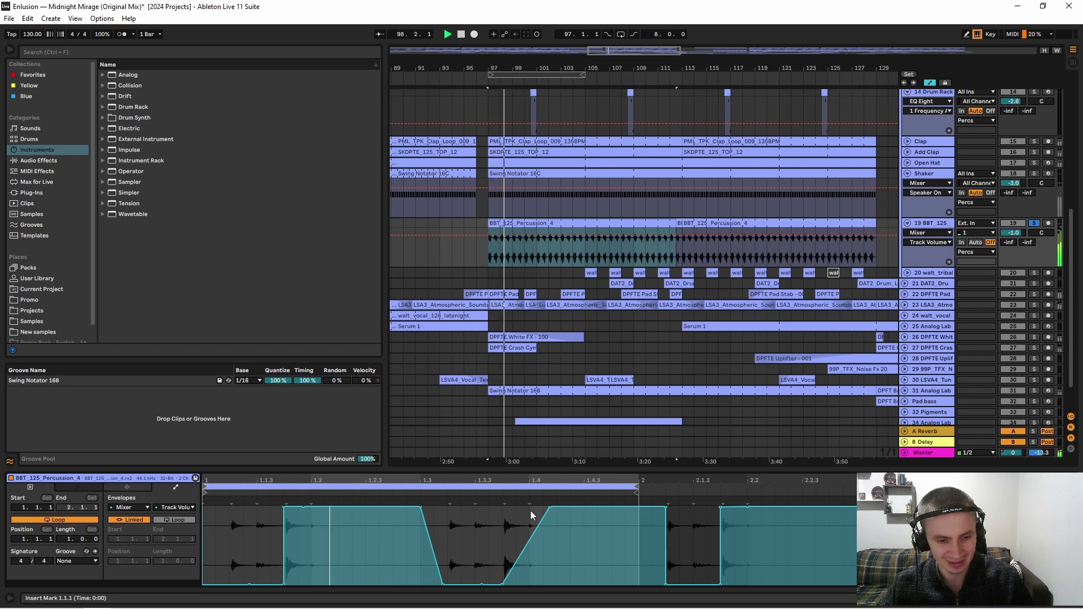
Step: Expand and solo the 20 wait_tribal track, and play its tribal percussion clip from bar 105
click(907, 273)
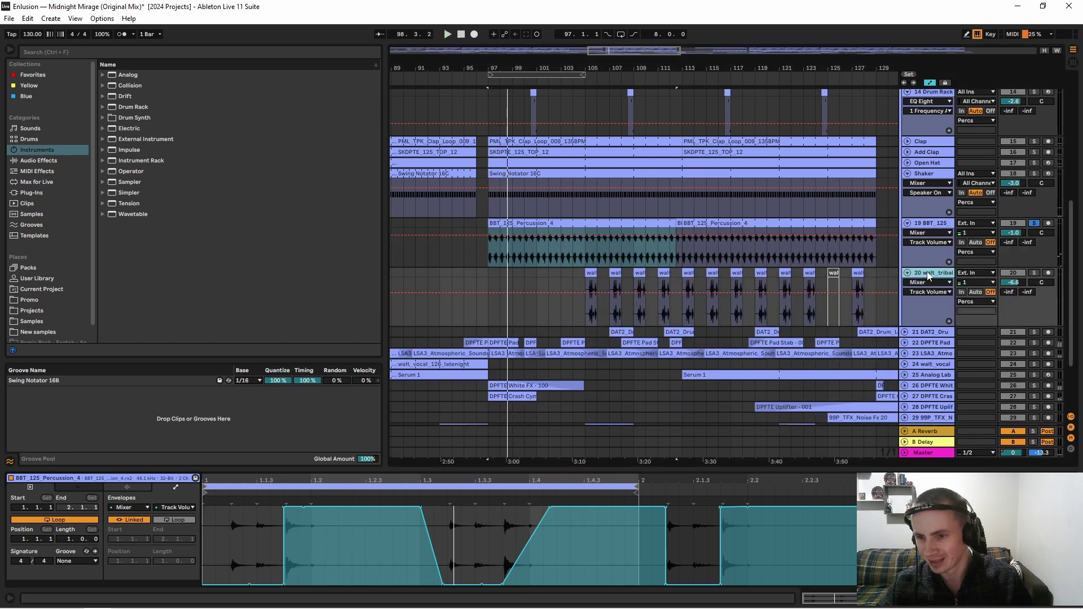
click(1035, 274)
click(590, 273)
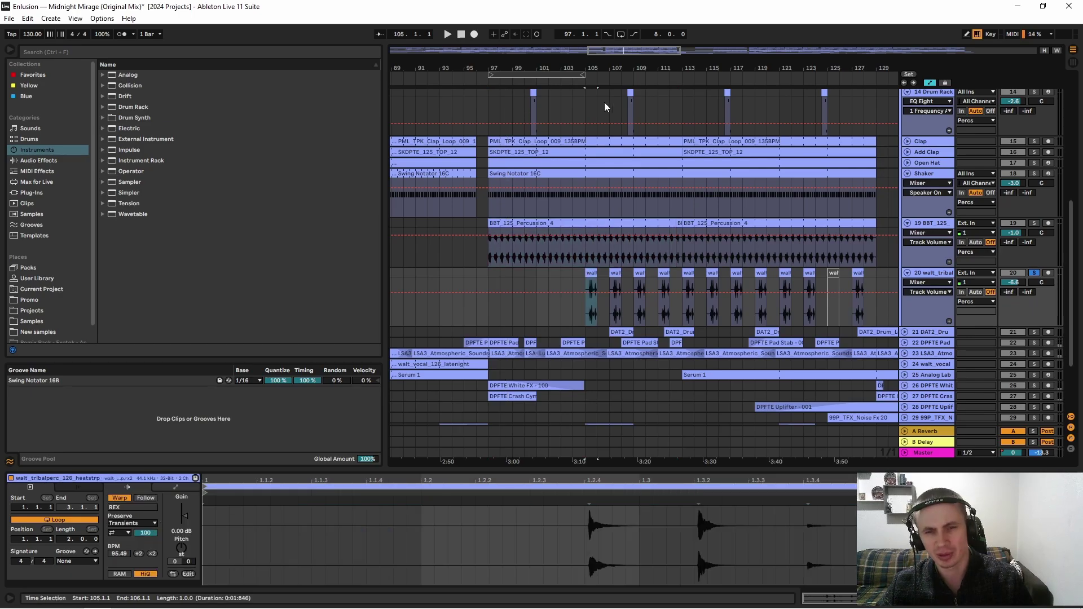
drag(592, 60, 508, 69)
key(space)
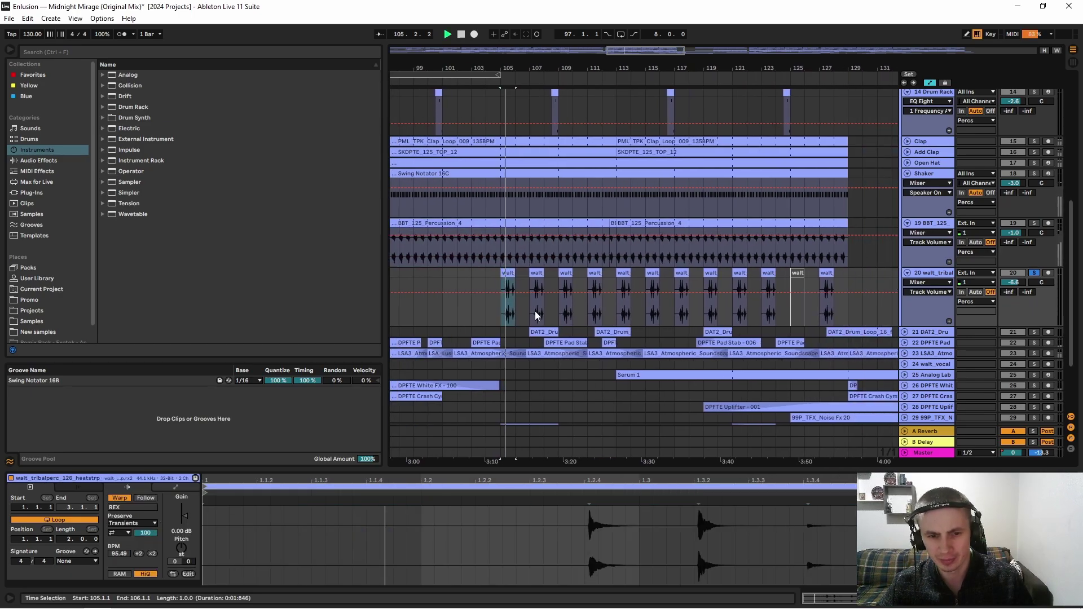
Step: View the Track Volume envelope of the tribal percussion clip at bar 107, and collapse all expanded percussion tracks
click(547, 287)
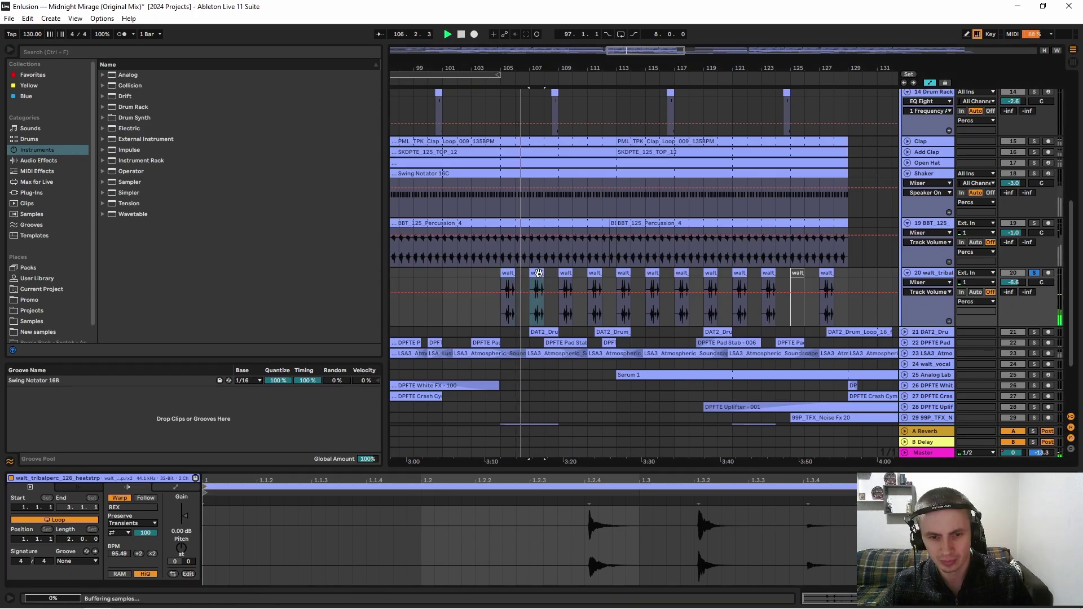
click(172, 488)
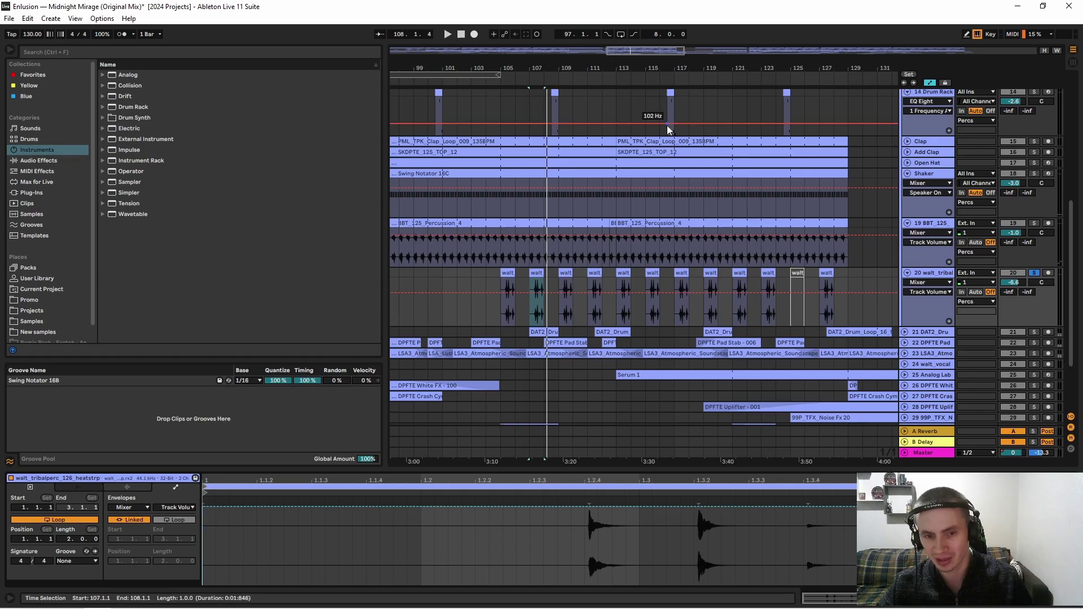
key(minus)
alt+click(907, 224)
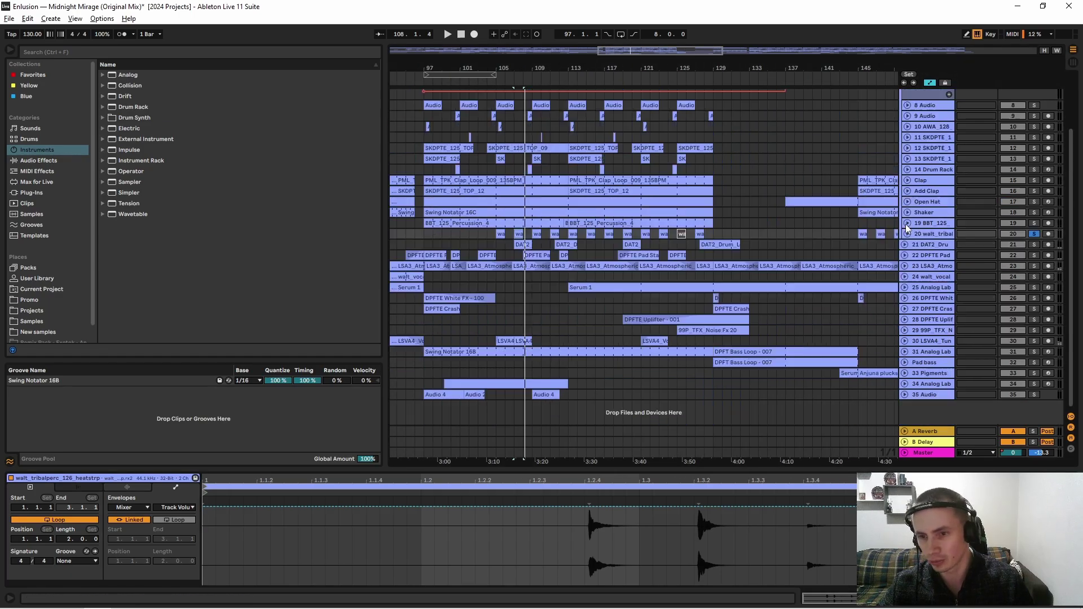
scroll(949, 246, up, 3)
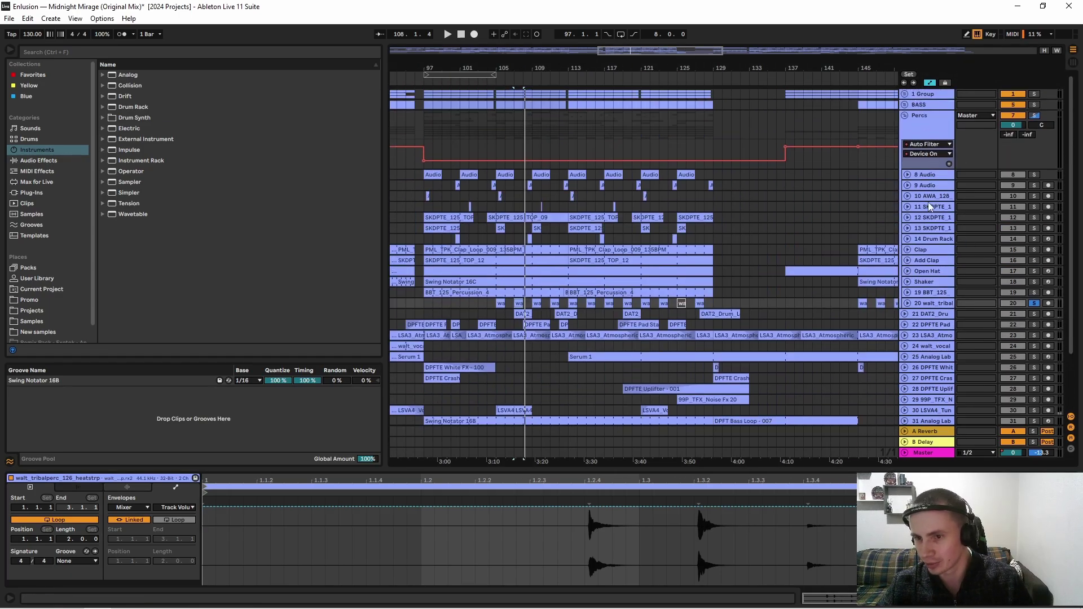
click(931, 228)
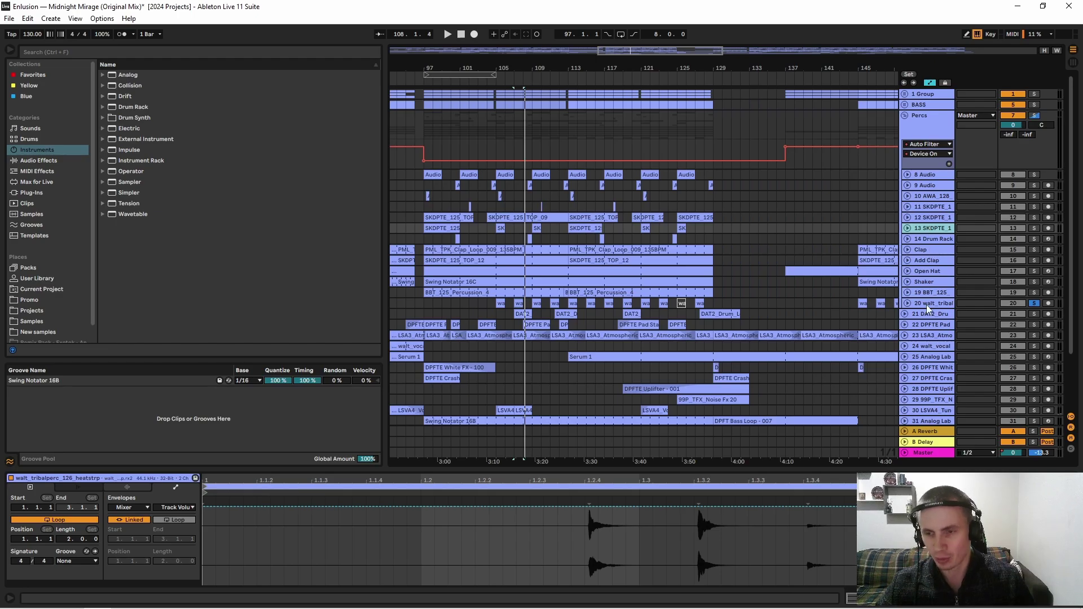
Step: Play the soloed Percs group from bar 105, and add the 1 Group and BASS groups to the solo during playback
click(490, 117)
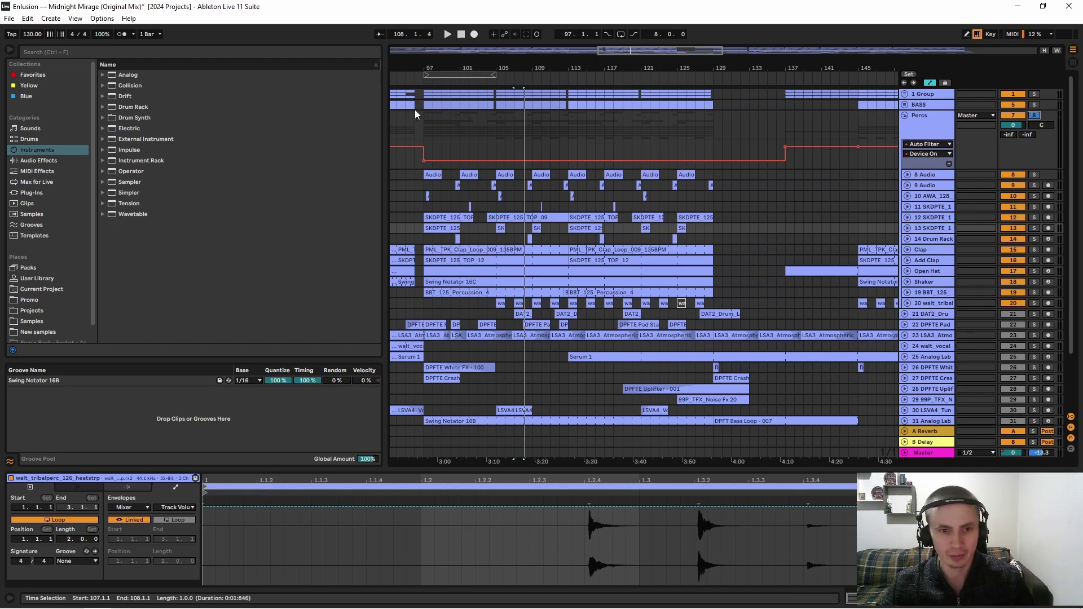
click(418, 114)
key(space)
click(496, 127)
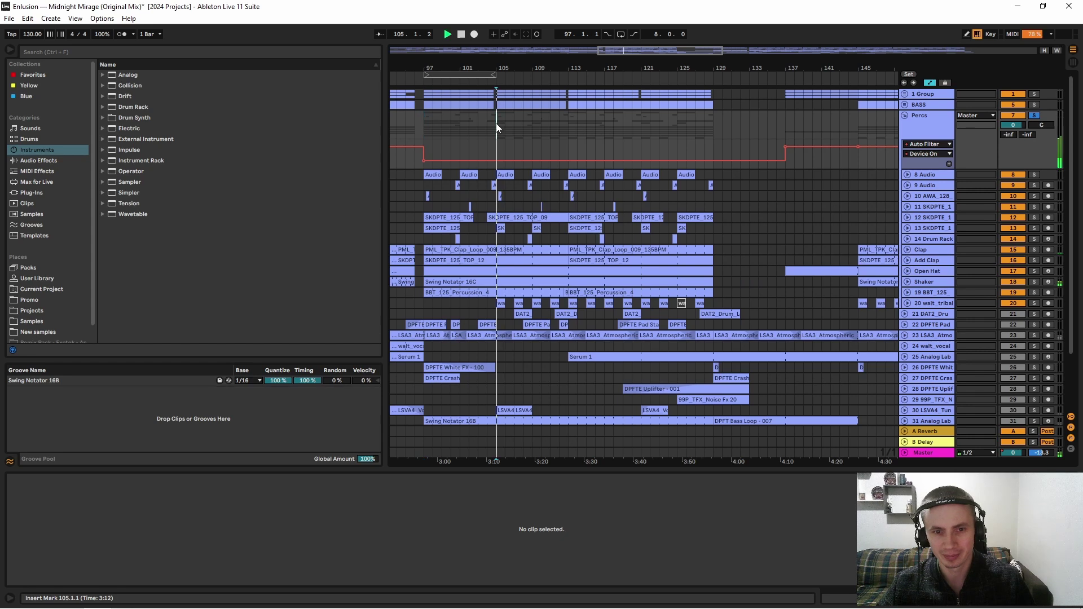
click(1035, 93)
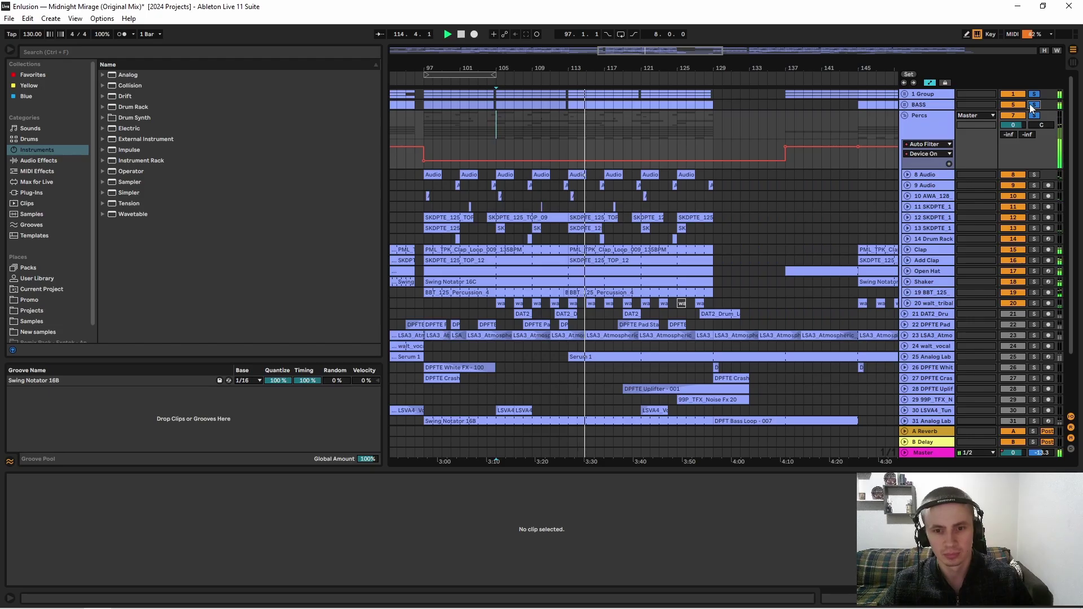
Step: Fold the Percs group and highlight the Swing Notator 16B groove in the groove pool
click(904, 117)
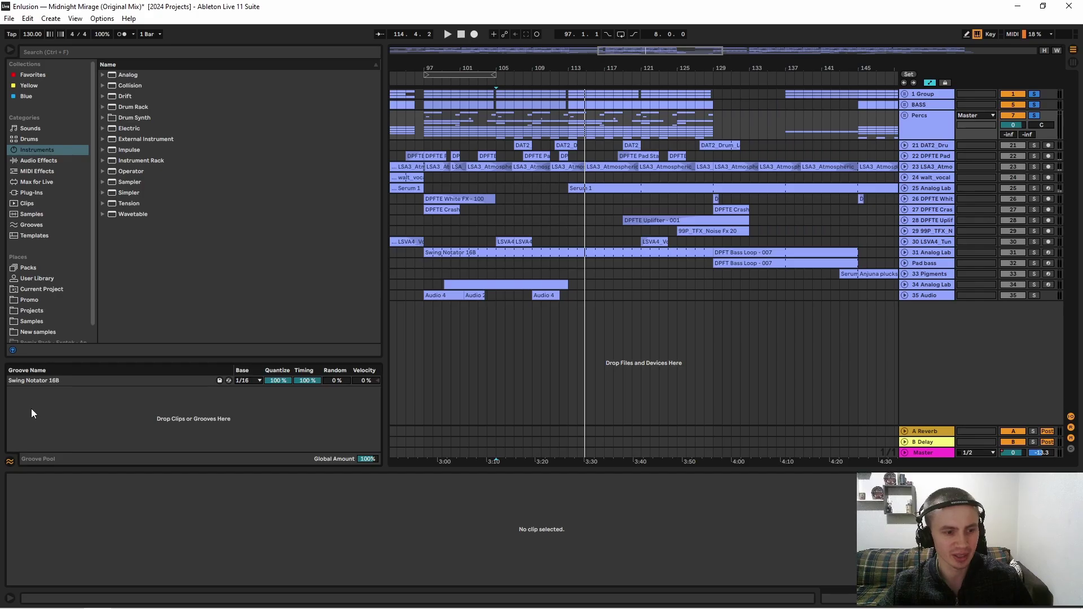
click(39, 383)
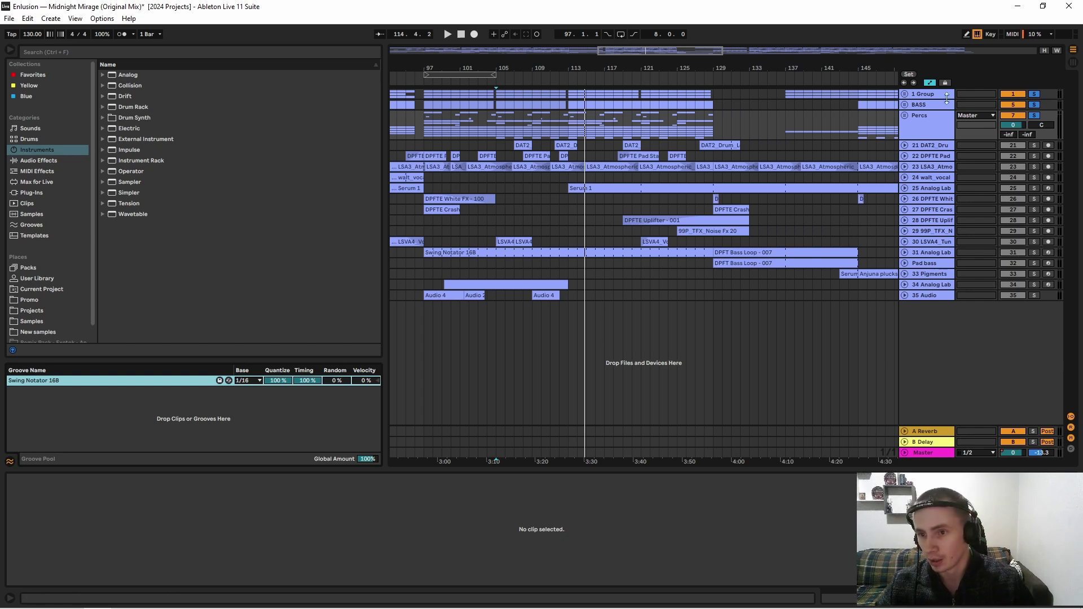
Step: Expand and solo the 21 DAT2_Drum track, and play its drum loop clips at bars 107 and 111
click(904, 145)
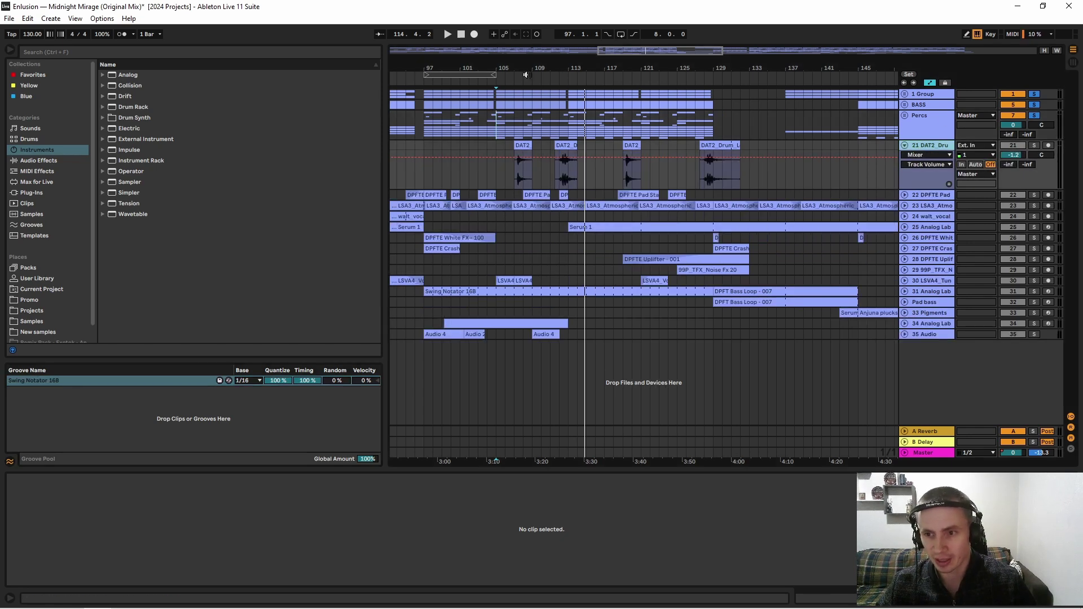
drag(527, 68, 429, 180)
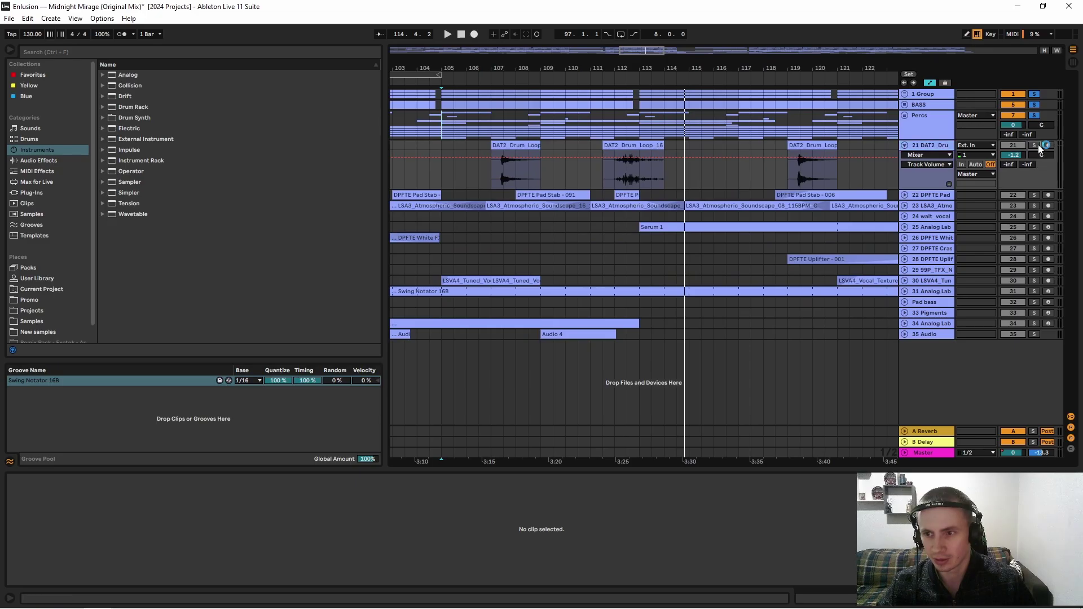
click(492, 176)
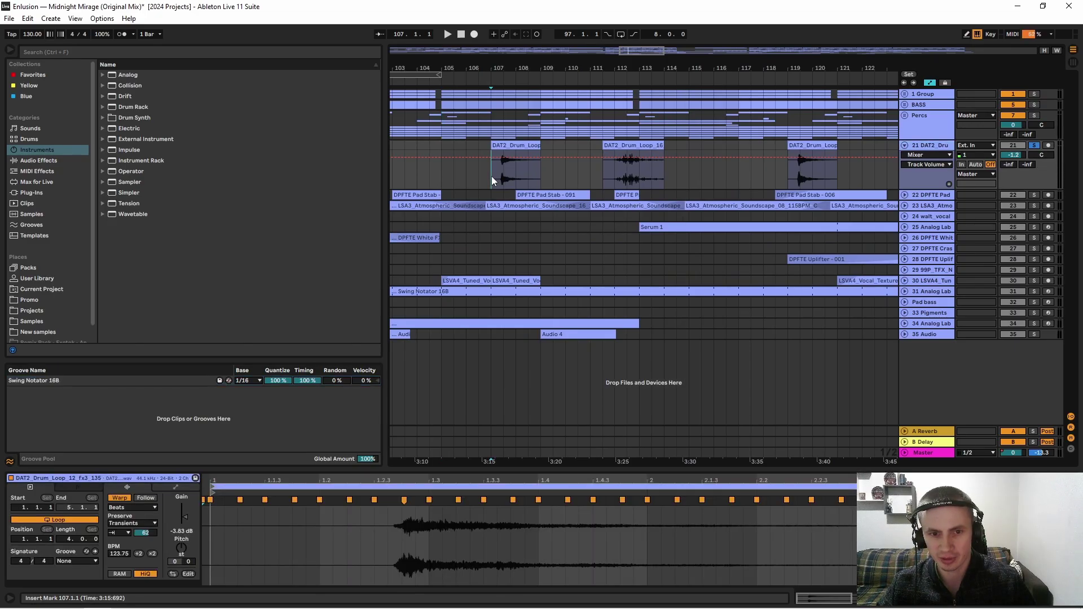
key(space)
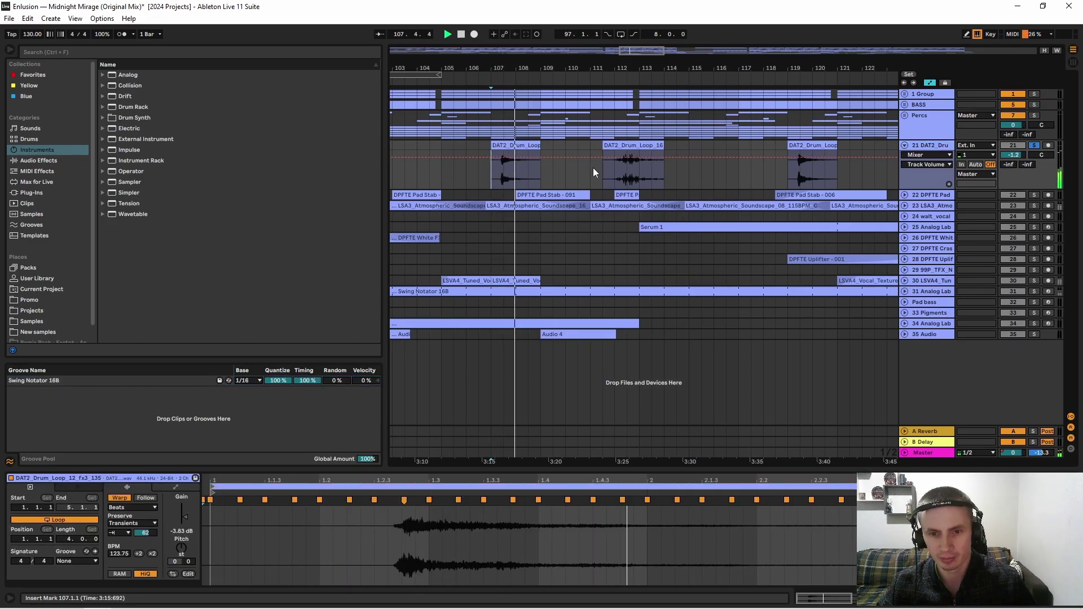
click(621, 148)
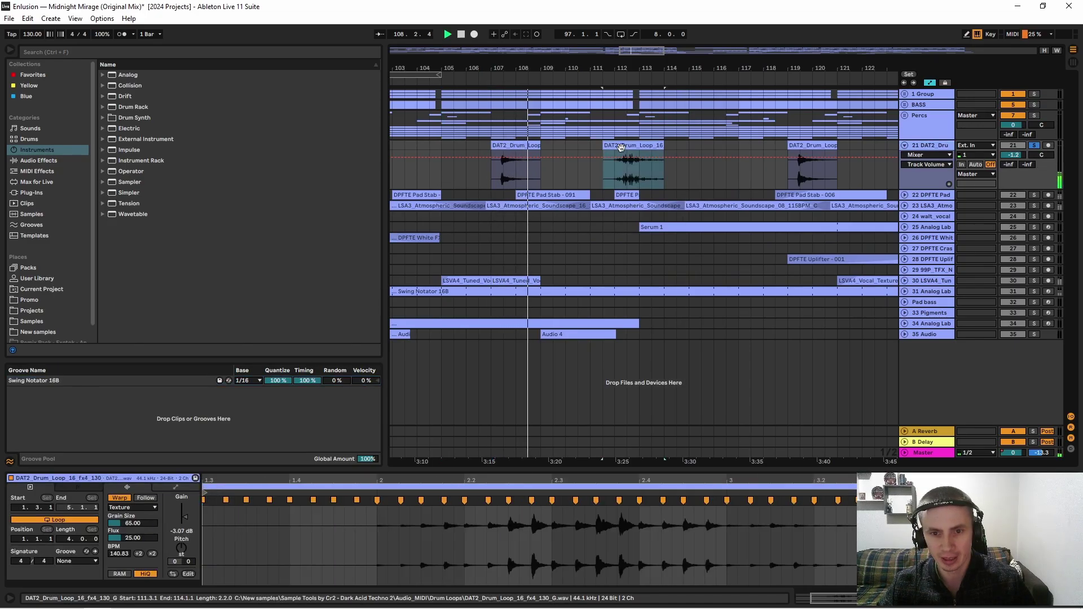
click(615, 179)
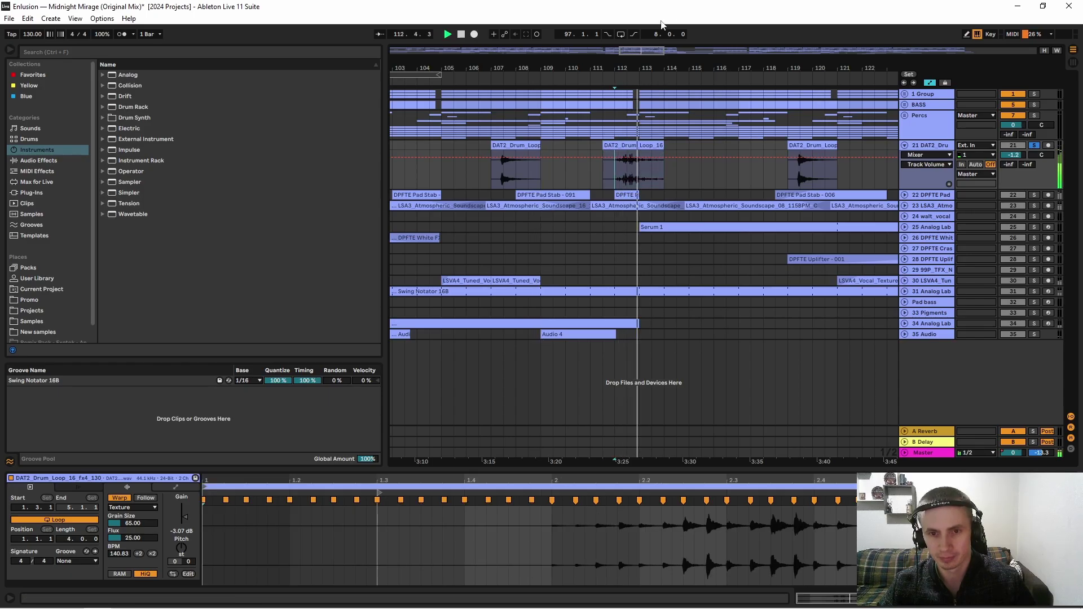
Step: Show the 21 DAT2_Drum track's effects, and inspect the Solaris reverb and Kickstart plug-in windows one after the other
key(minus)
key(minus)
key(minus)
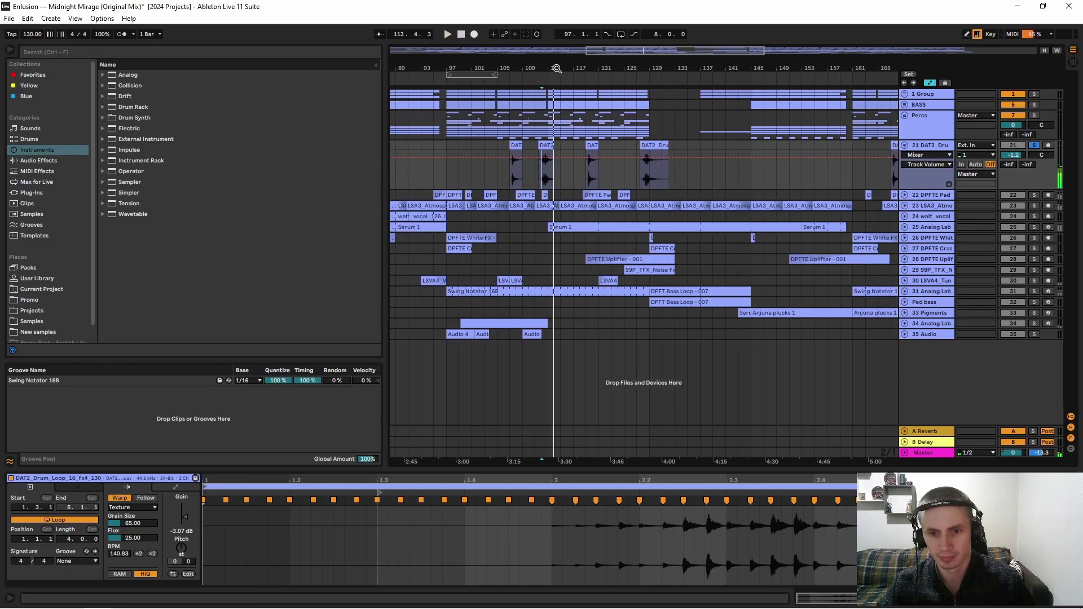
click(926, 145)
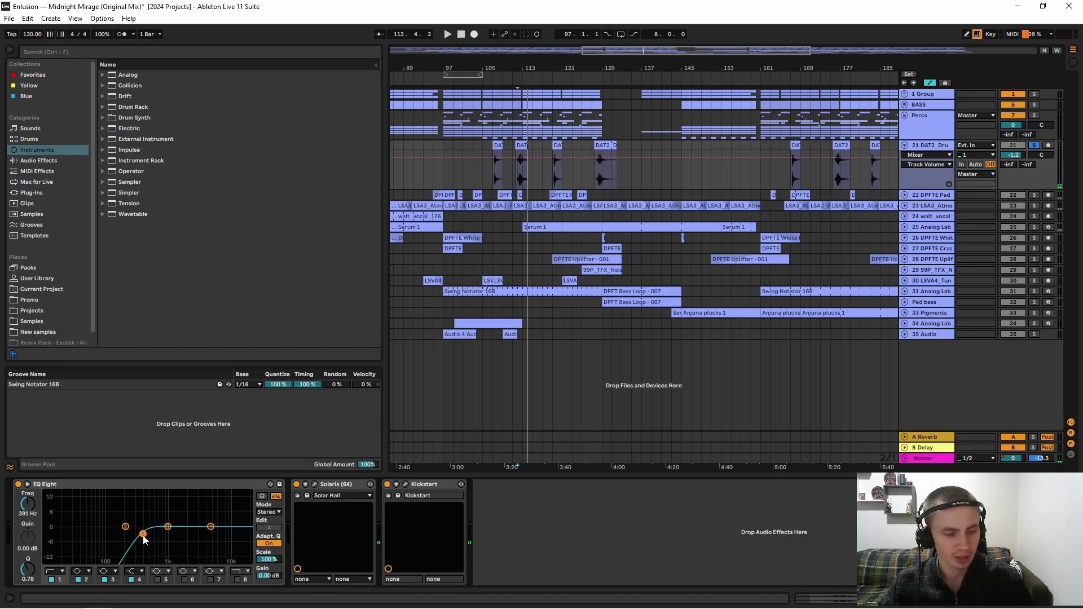
click(307, 496)
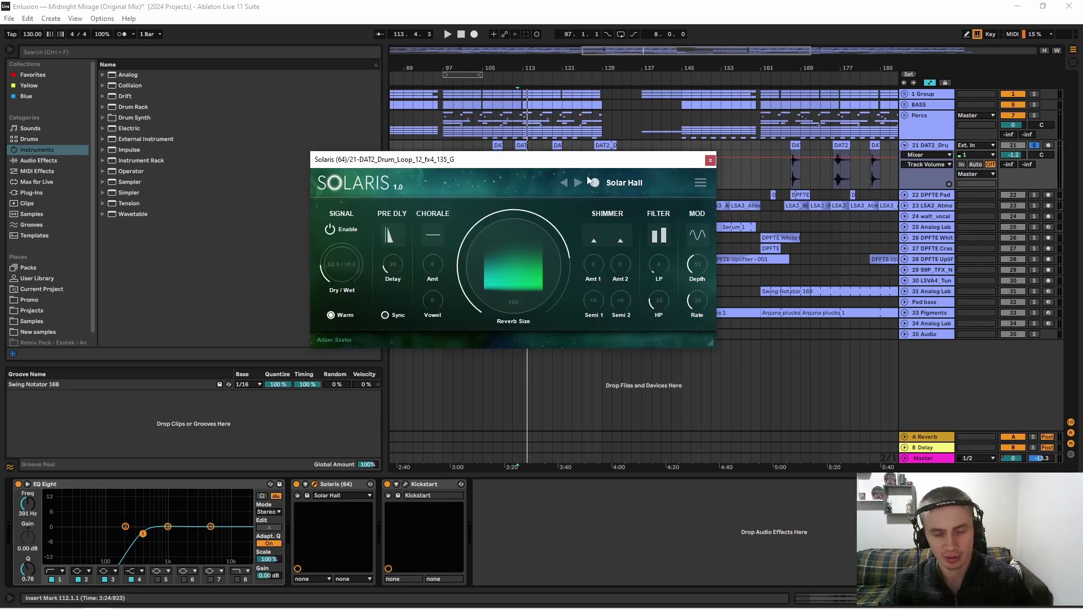
click(711, 160)
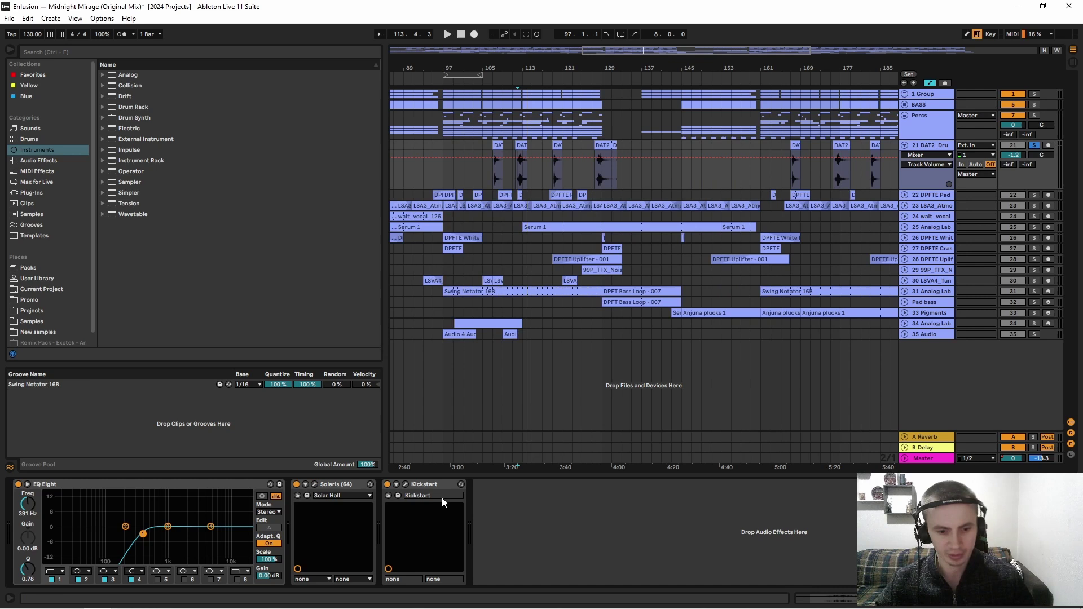
click(406, 484)
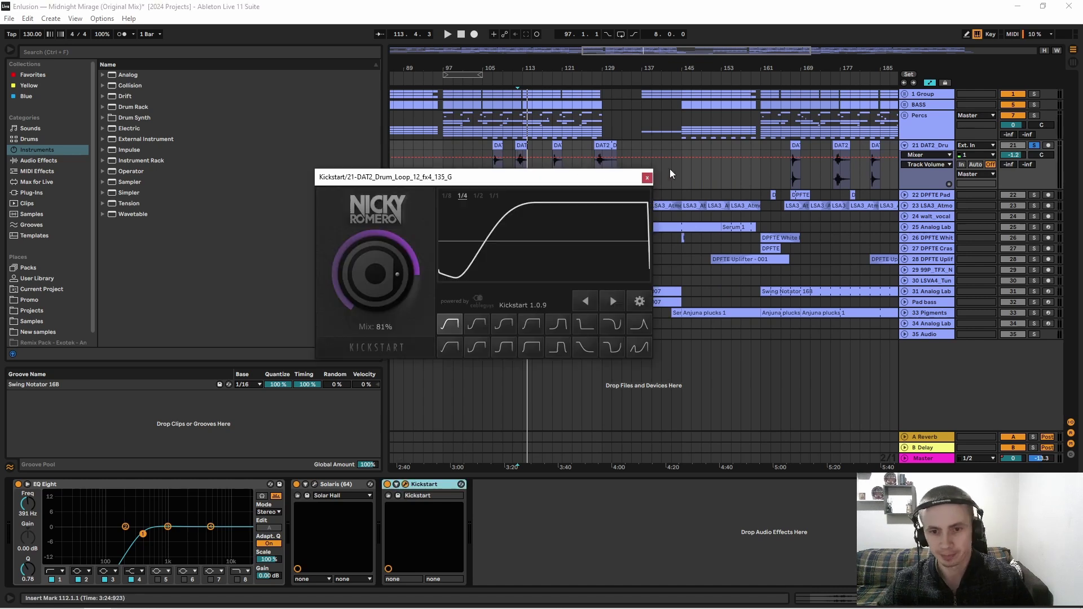
click(647, 178)
Step: Expand and solo the 22 DPFTE Pad track, and play its reversed Pad Stab - 010 clip leading into bar 97
click(906, 195)
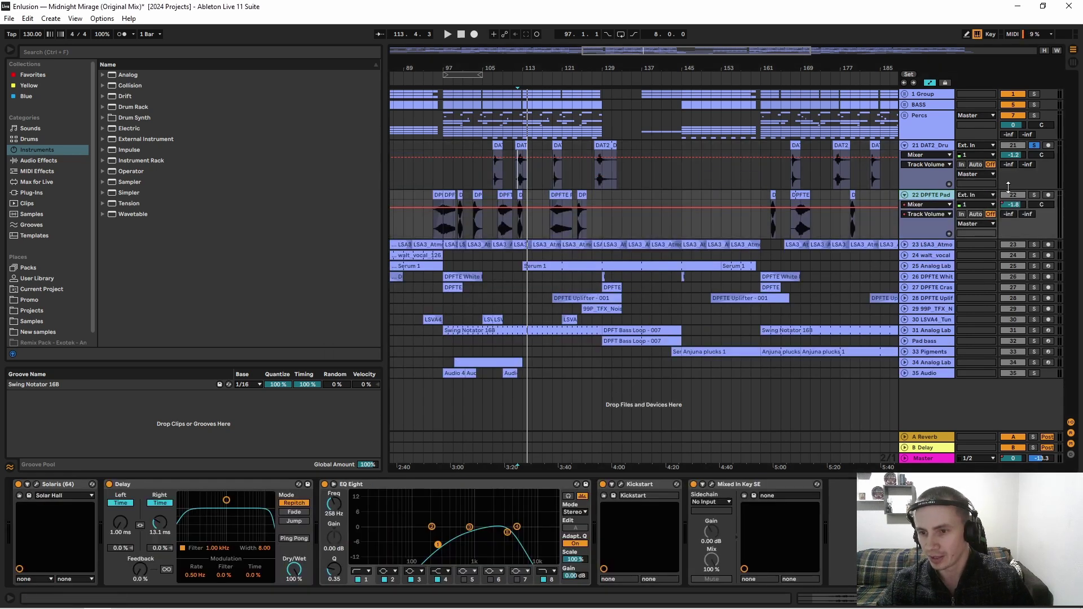
drag(460, 60, 503, 209)
click(504, 196)
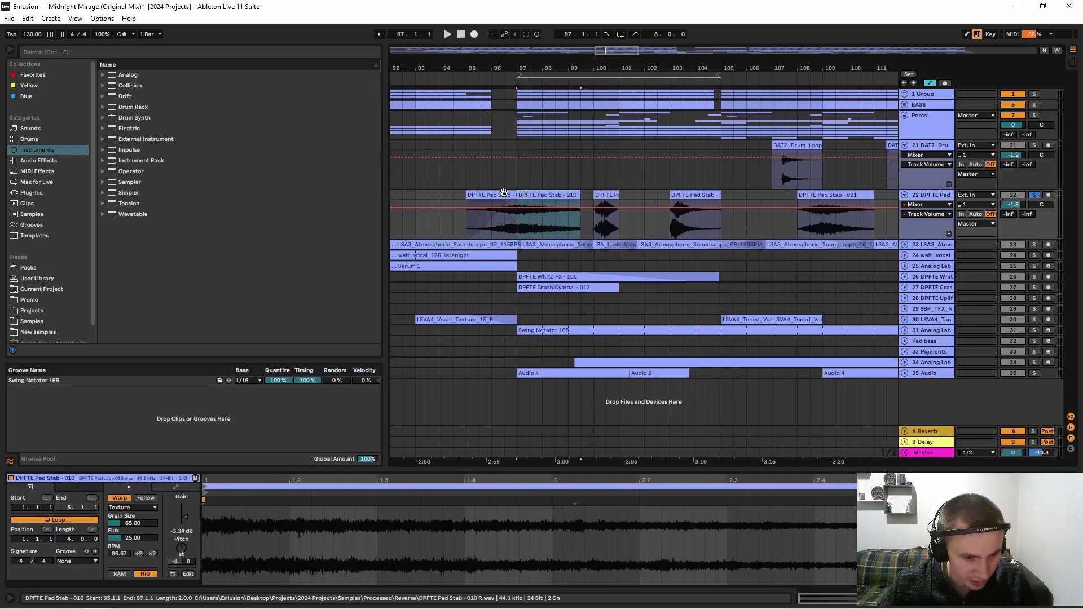
key(space)
click(500, 226)
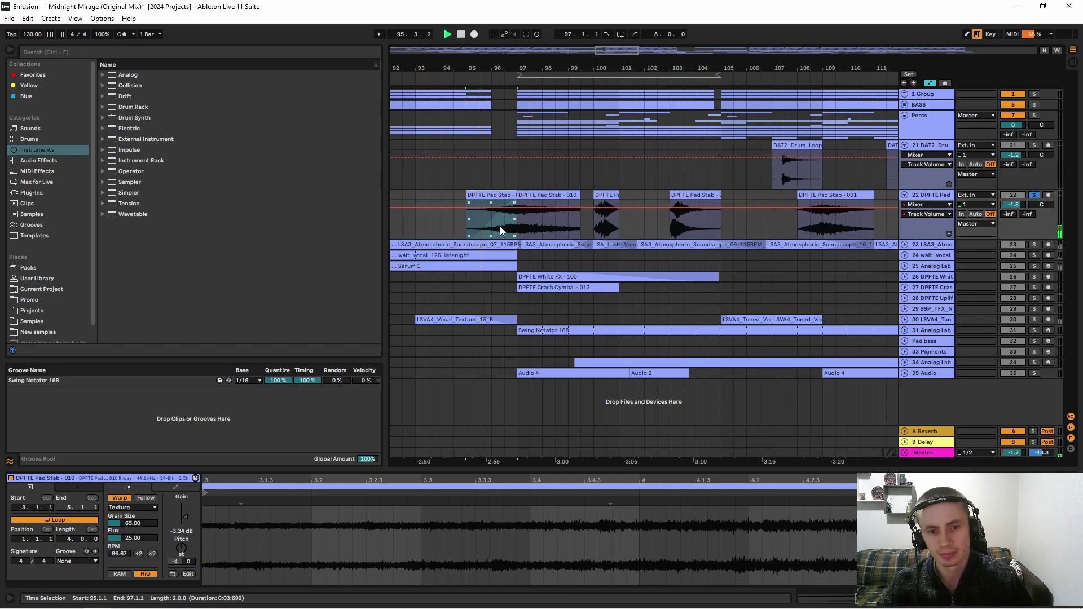
click(502, 226)
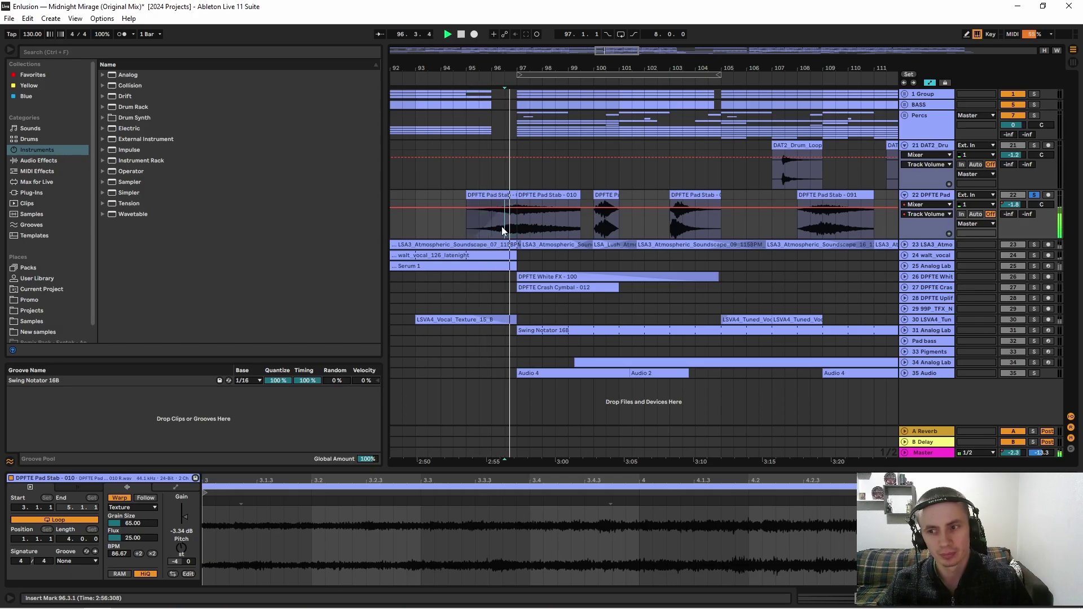
key(minus)
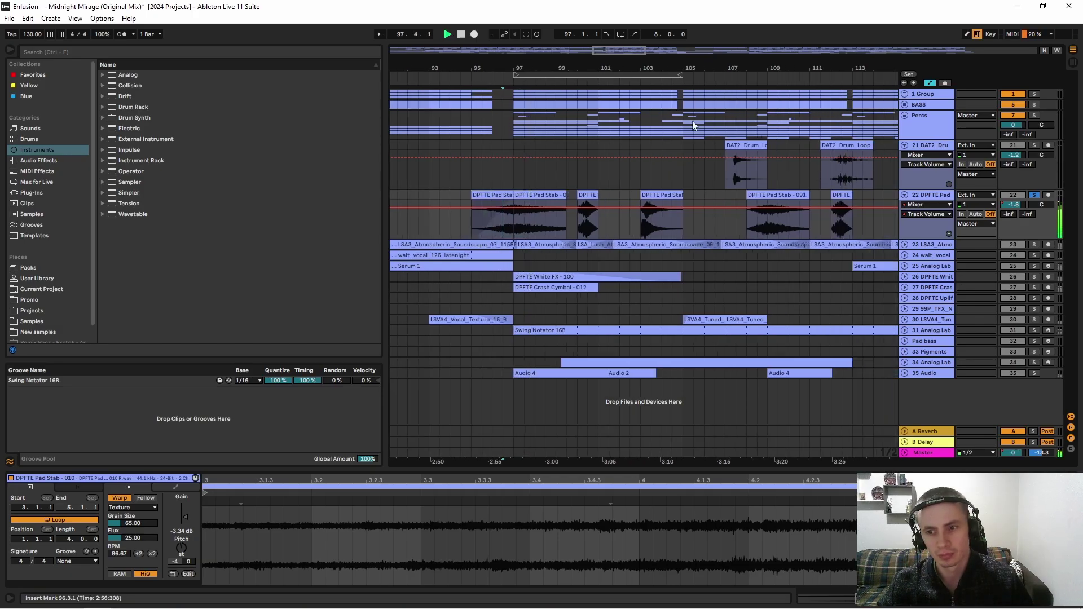
Step: Show the pad track's EQ Eight 8 Frequency A automation, and select the short Pad Stab clip at bar 100
click(925, 206)
click(931, 246)
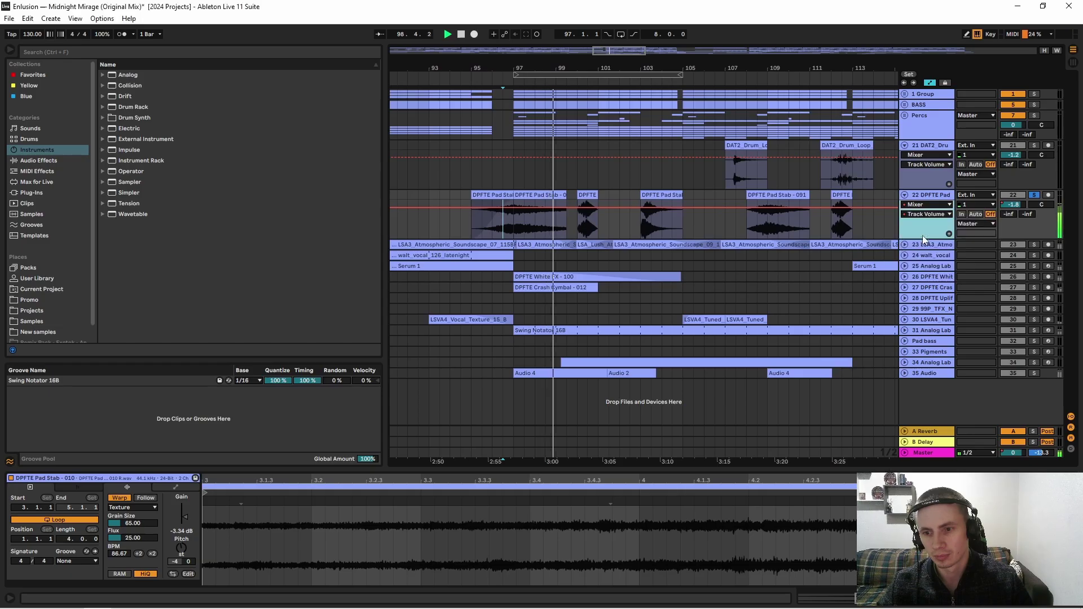
drag(564, 64, 542, 67)
click(542, 194)
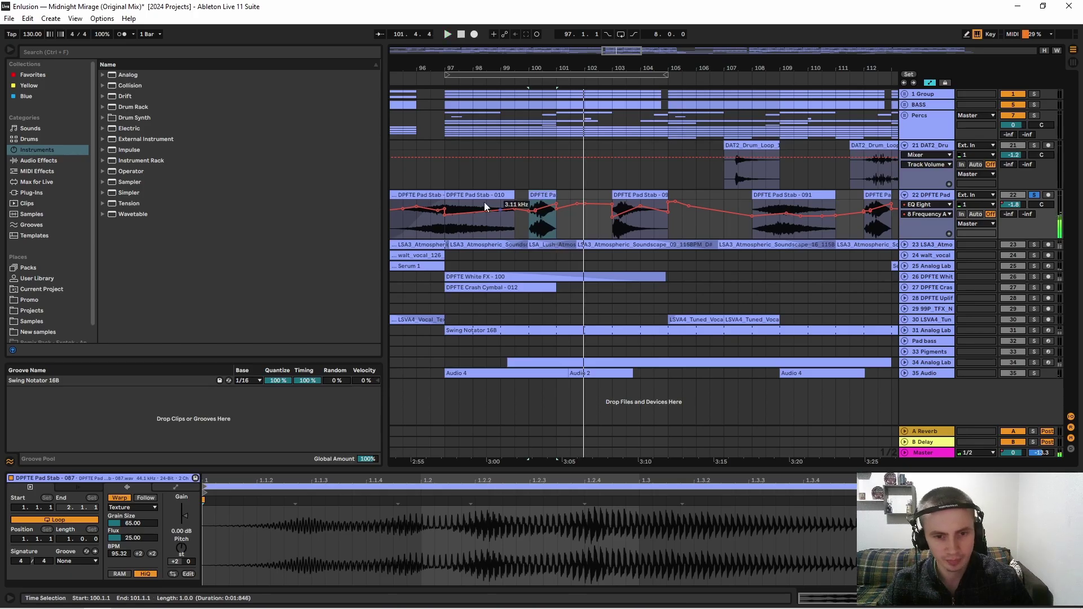
Step: Compare the reversed Pad Stab - 010 clip at bar 95 with the original clip at bar 97
click(438, 195)
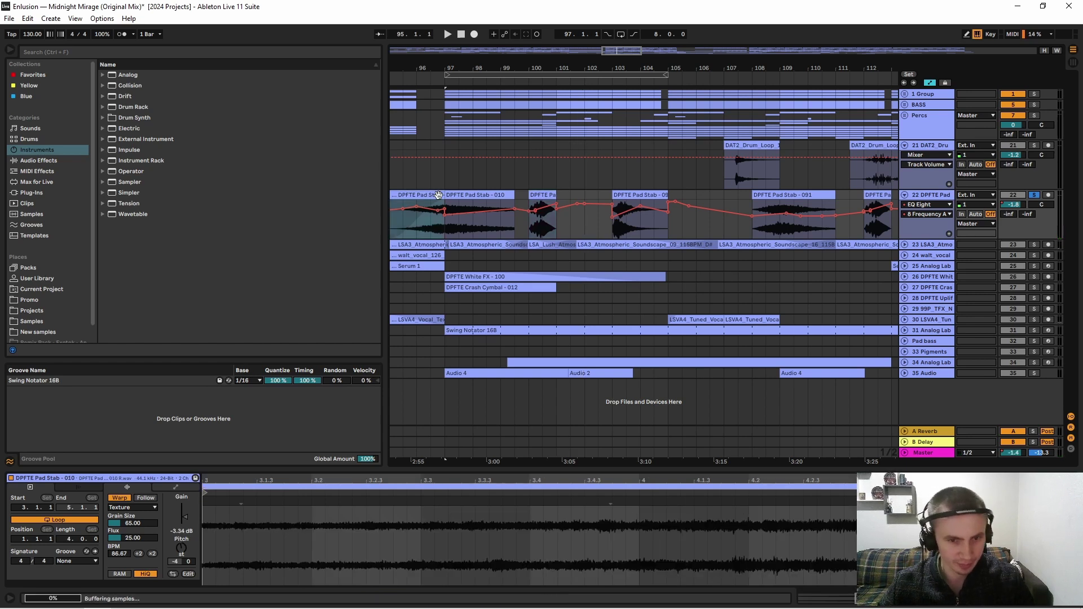
click(435, 194)
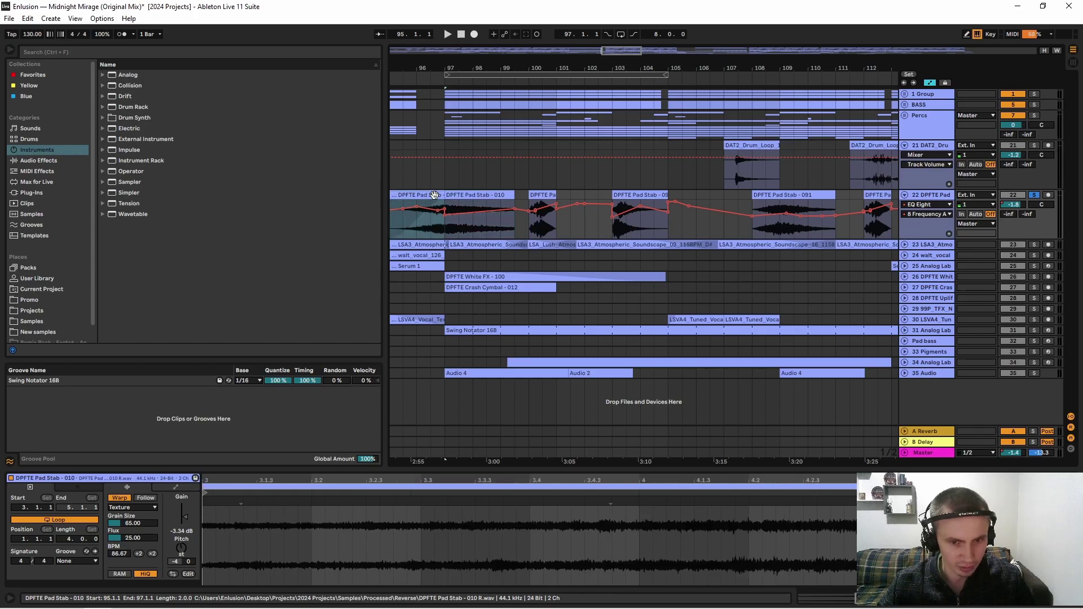
drag(420, 70, 623, 164)
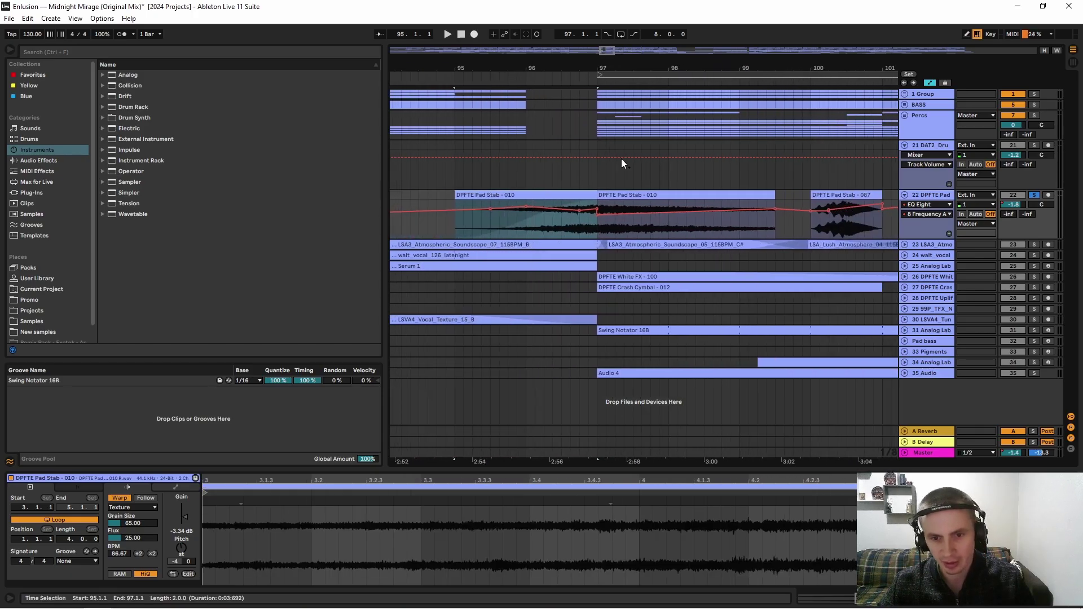
click(630, 194)
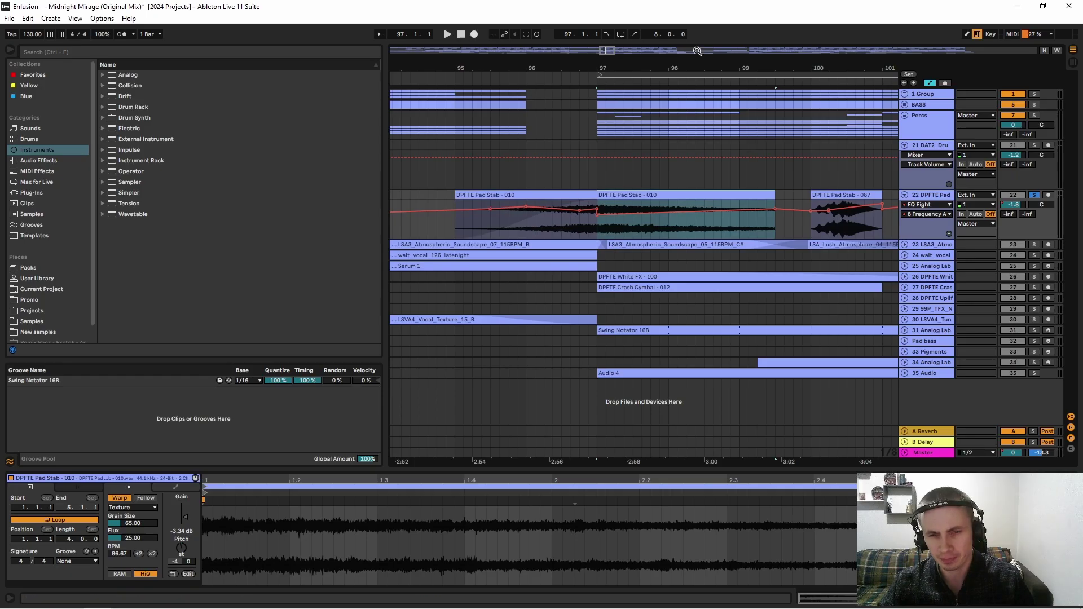
Step: Inspect the DPFTE Pad Stab - 087 clip and play it from bar 100
drag(696, 73, 500, 73)
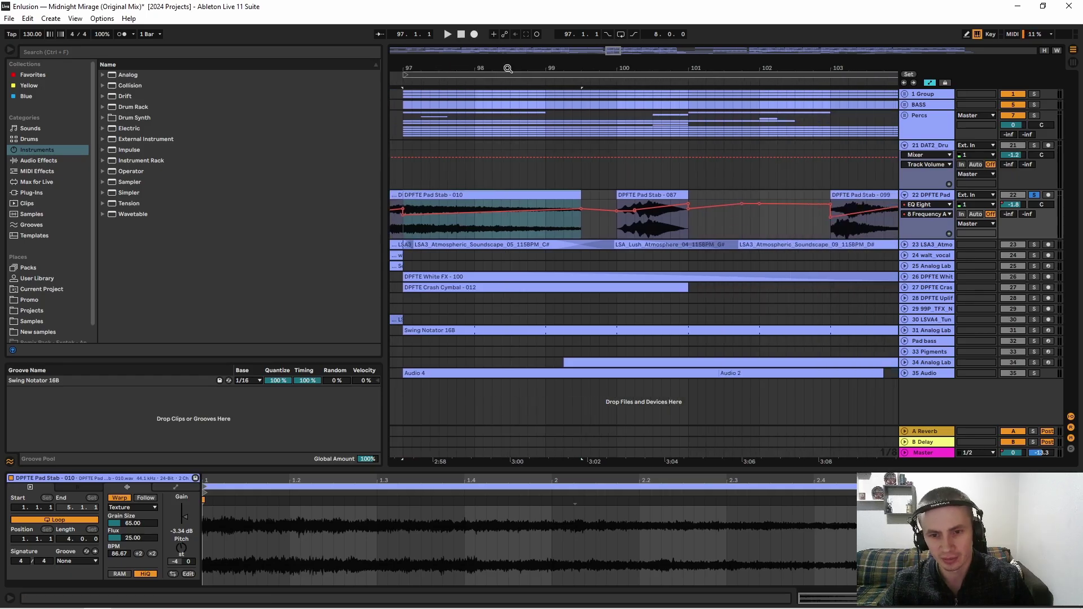
click(644, 194)
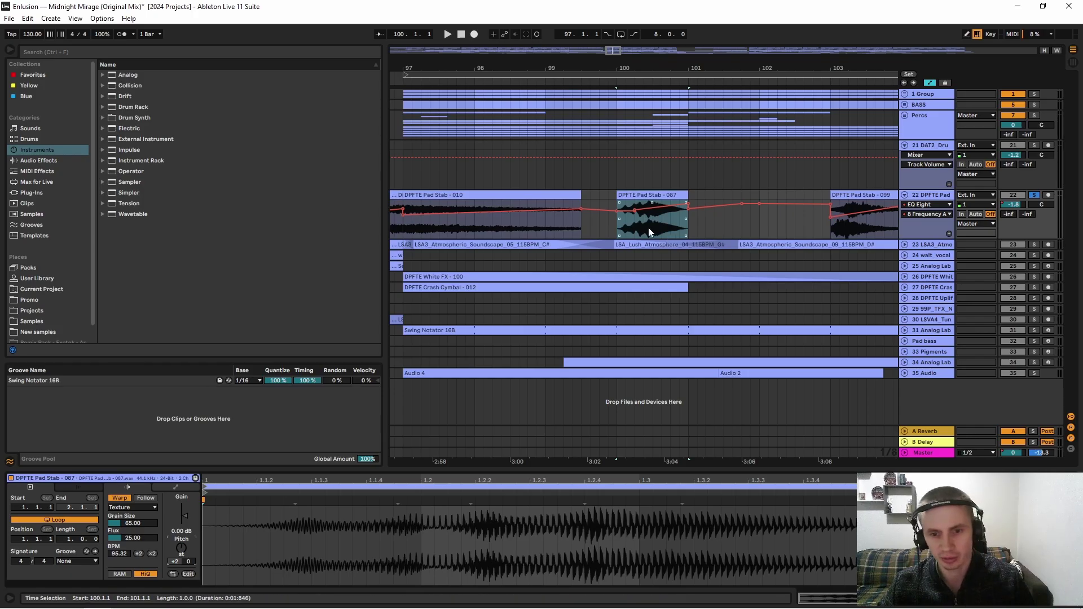
click(614, 228)
key(space)
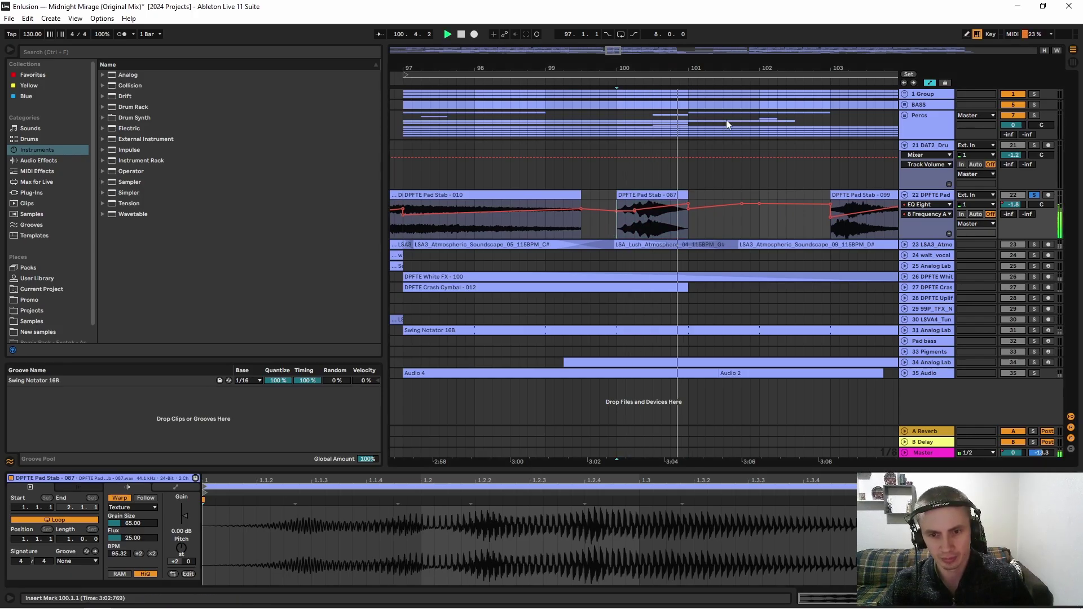
Step: Stop playback, select the DPFTE Pad Stab - 099 clip at bar 103, and listen to it
key(space)
drag(699, 68, 434, 67)
click(594, 195)
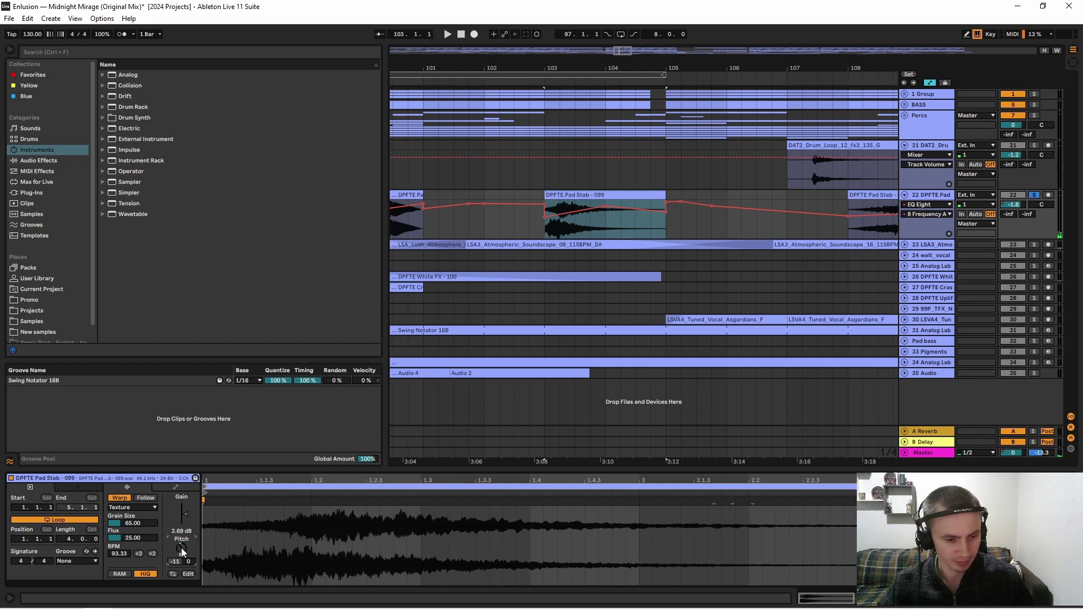
key(space)
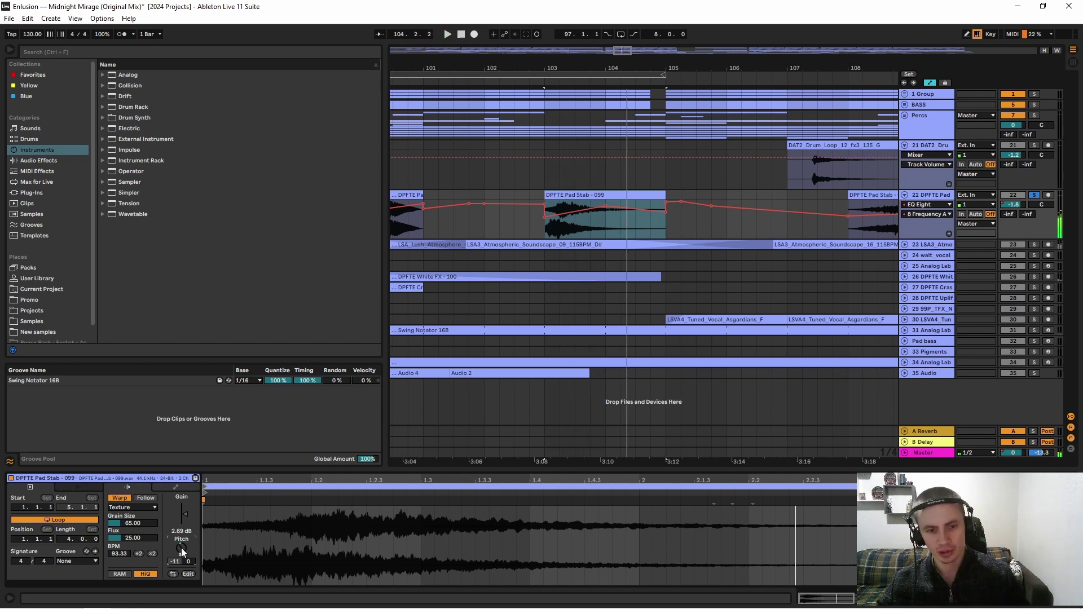
key(space)
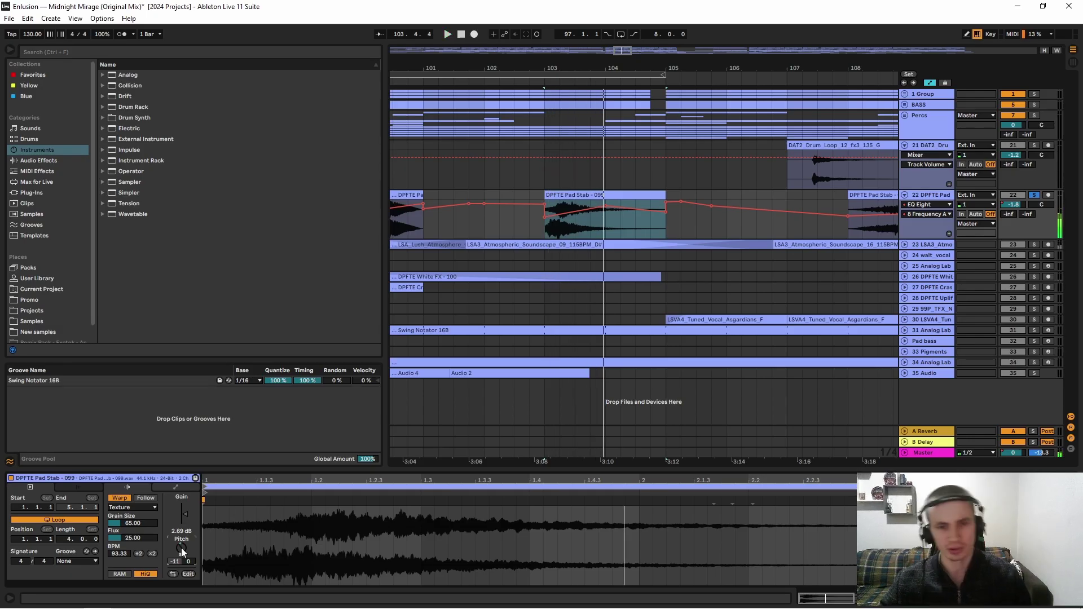
Step: Select the DPFTE Pad Stab - 091 clip at bar 108 and play it
key(minus)
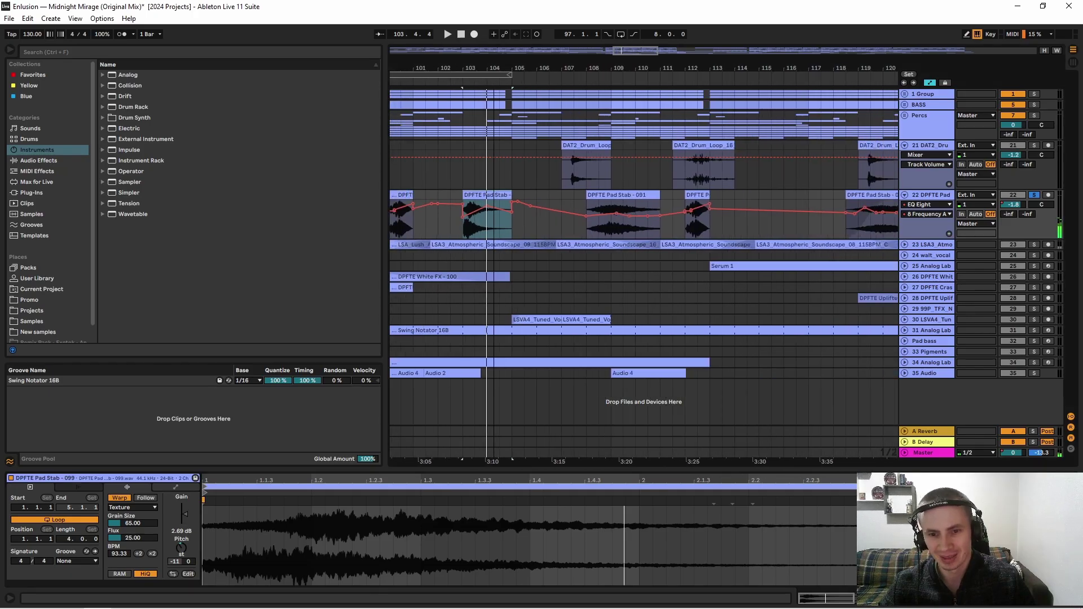
click(641, 196)
key(space)
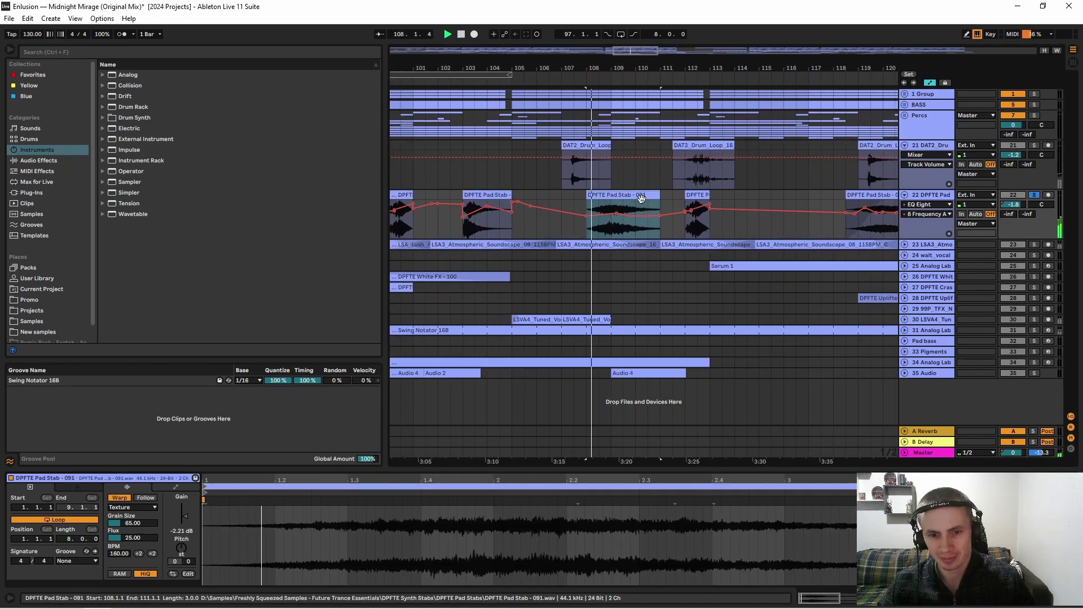
drag(481, 67, 404, 67)
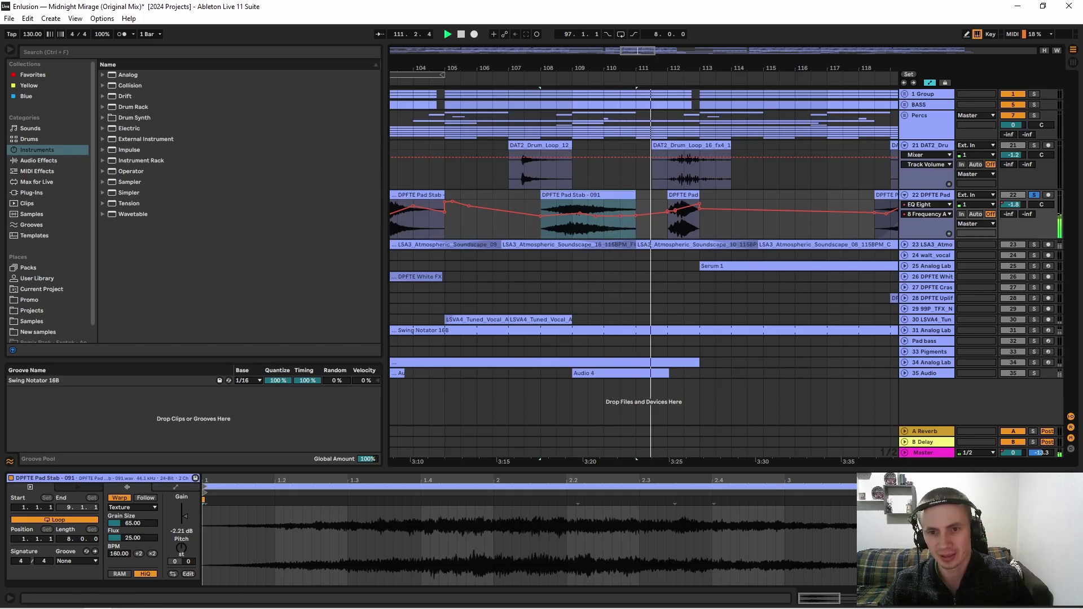
Step: Inspect the short DPFTE Pad Stab - 087 clip at bar 112
drag(691, 82, 694, 184)
click(693, 195)
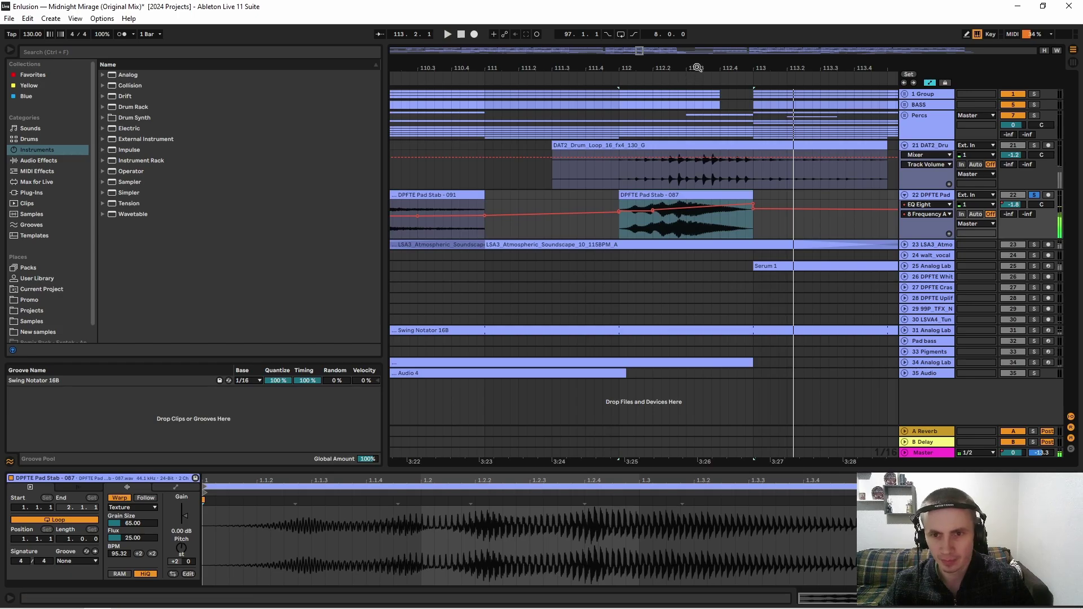
drag(675, 83, 494, 68)
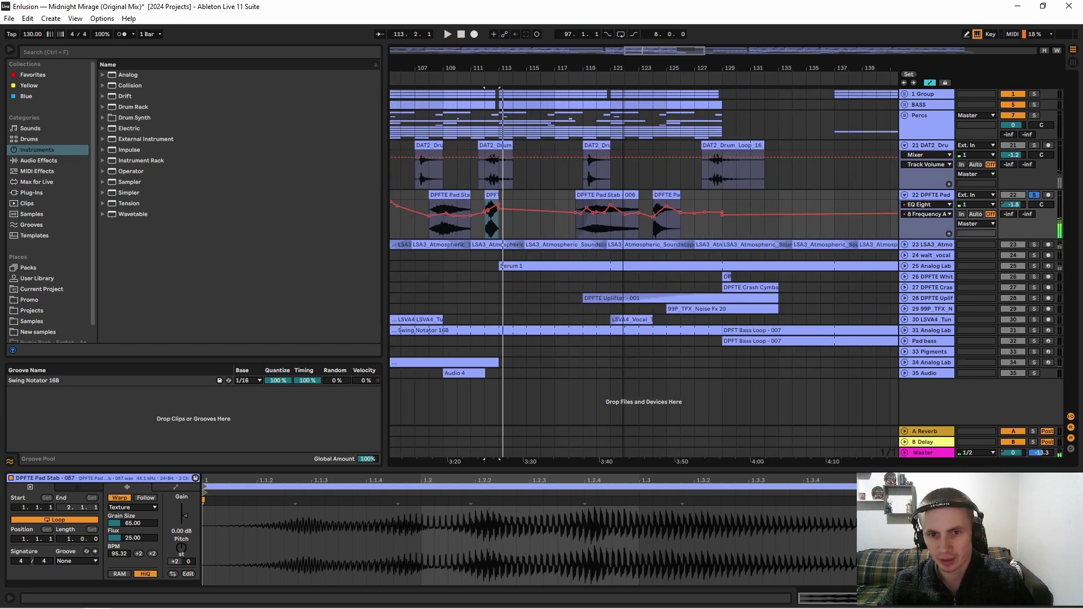
Step: Select the DPFTE Pad Stab - 006 clip near bar 118 and listen to its beginning
drag(621, 58, 621, 50)
drag(547, 68, 547, 113)
click(930, 195)
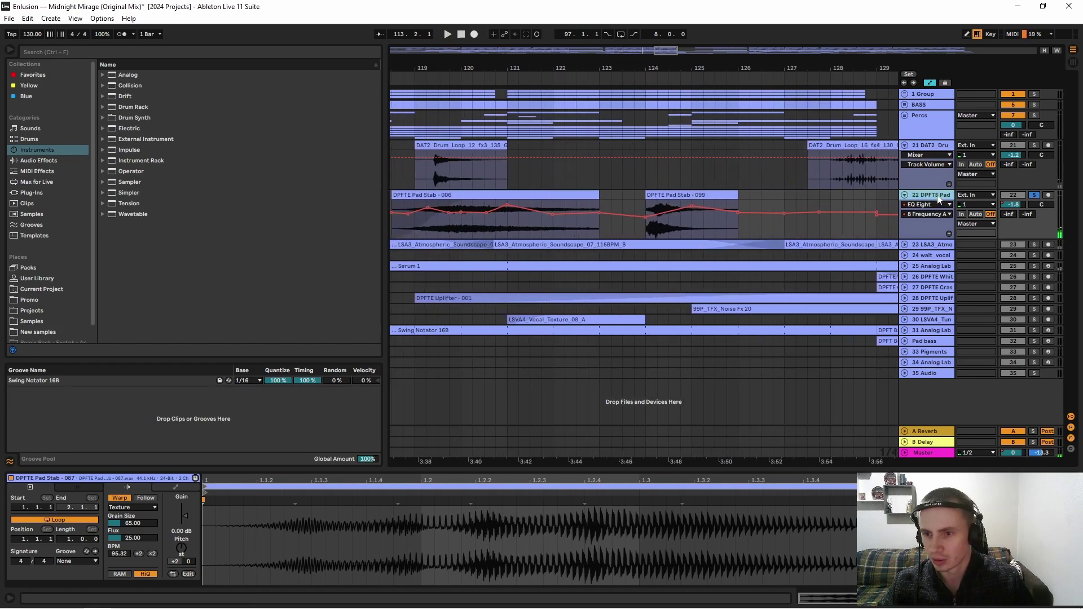
click(454, 219)
key(space)
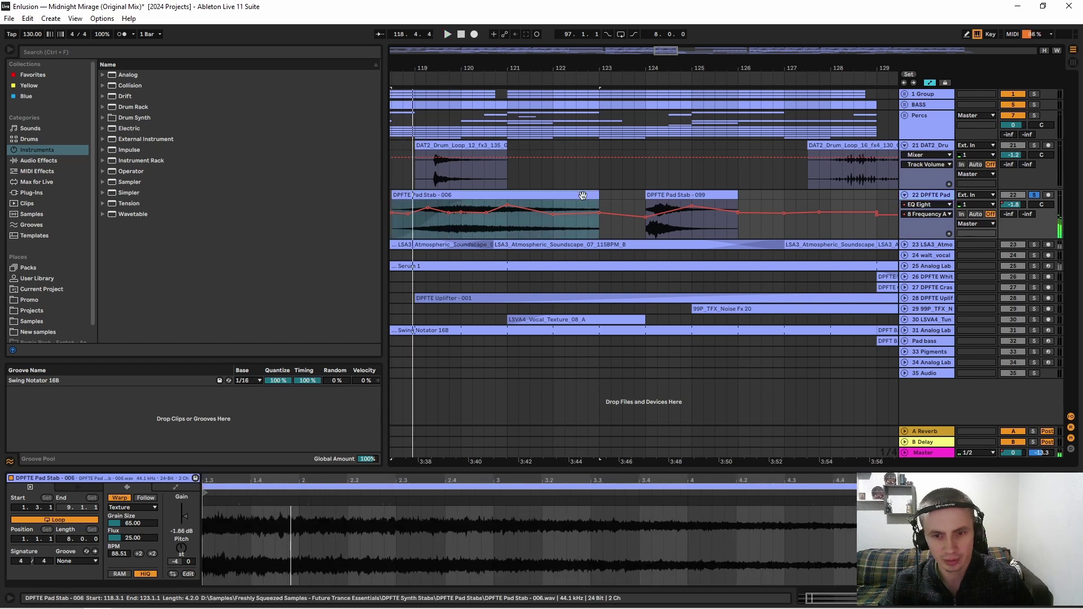
drag(657, 56, 657, 35)
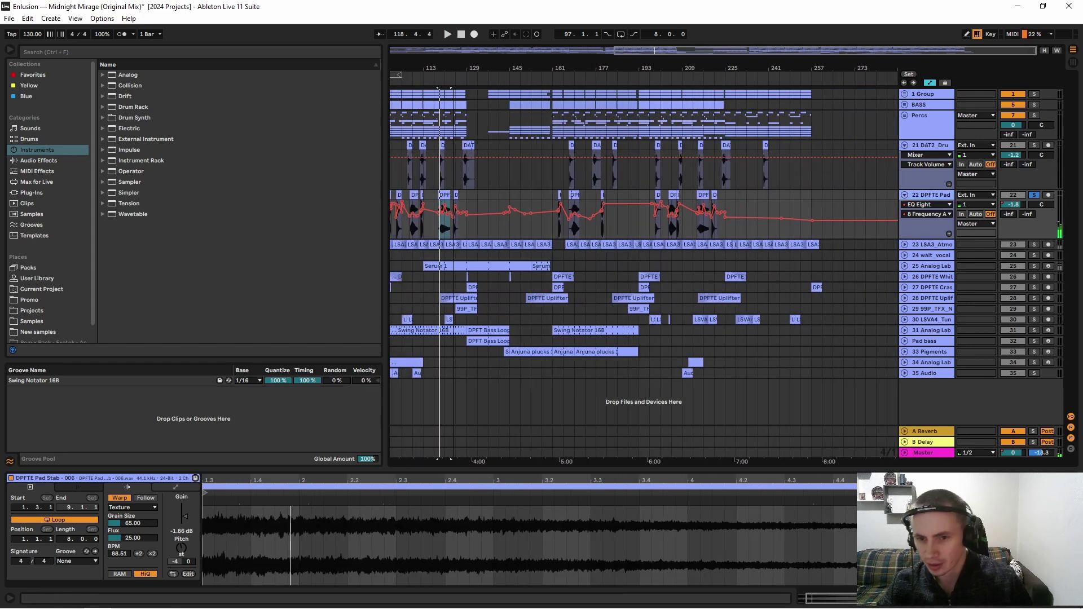
Step: Collapse the pad track, expand and solo the 23 LSA3_Atmo track, and play it from bar 97
click(905, 196)
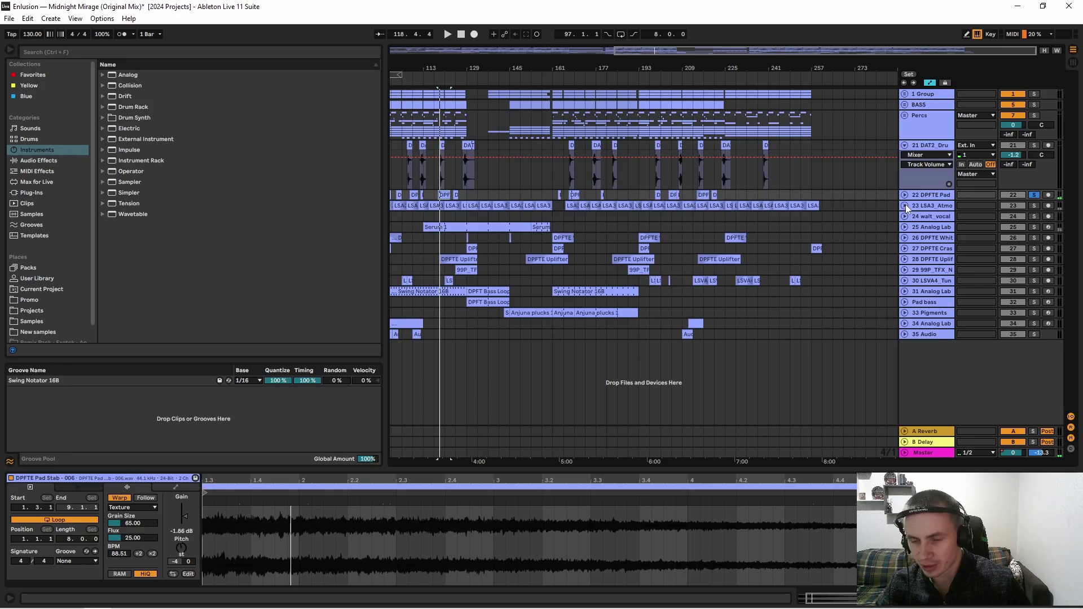
click(905, 206)
click(1034, 207)
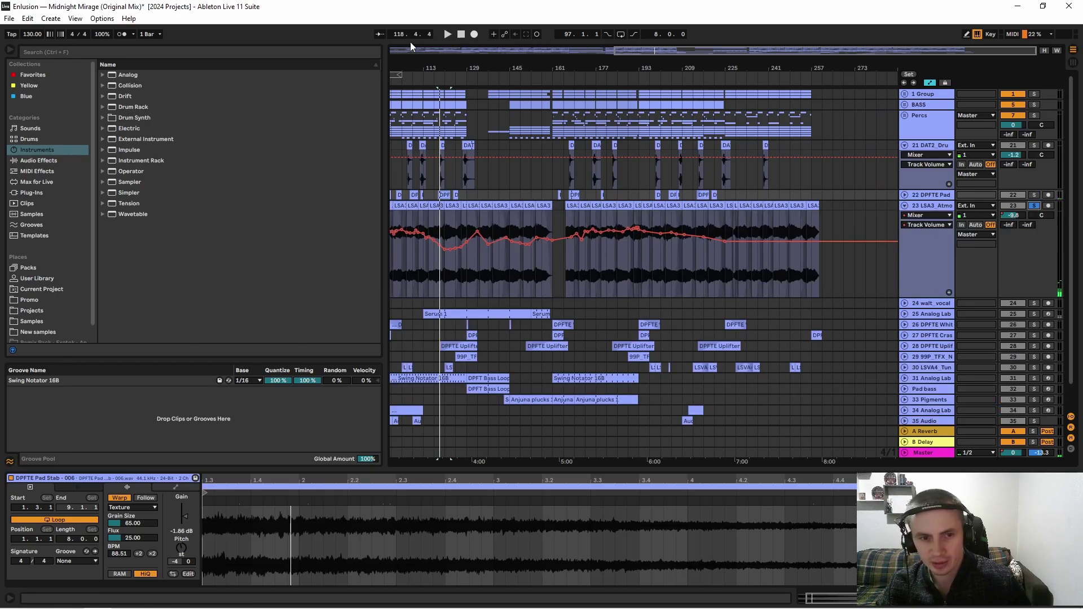
drag(415, 63, 576, 128)
click(537, 264)
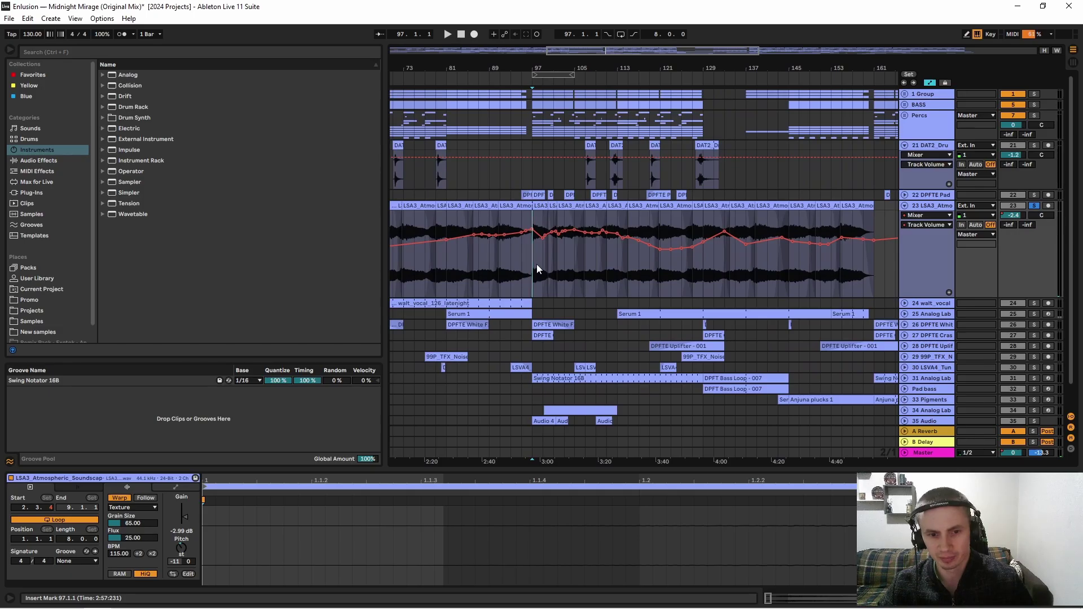
key(space)
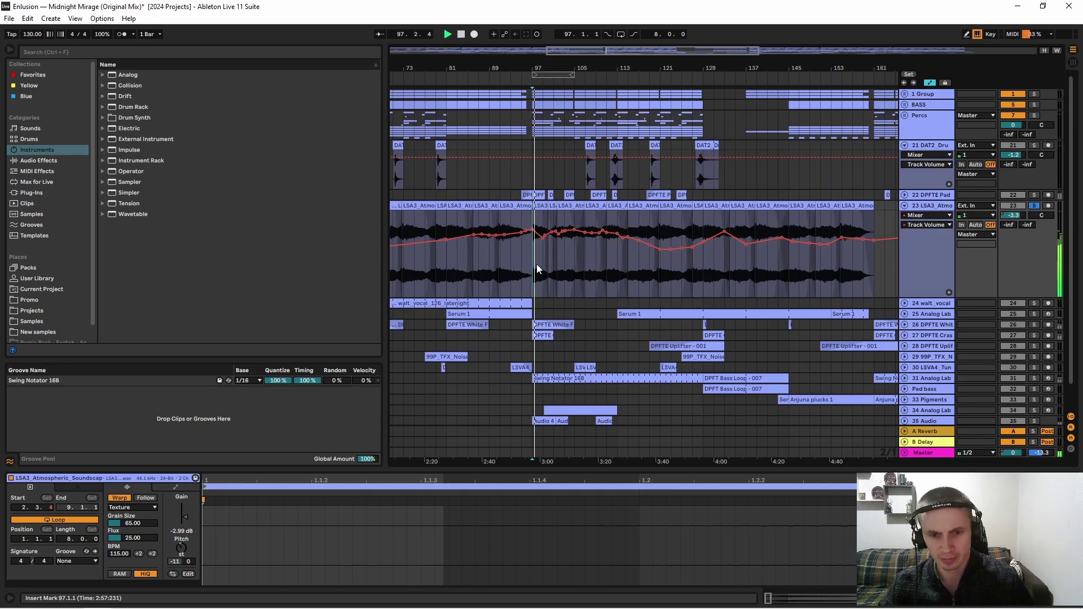
Step: Show the atmosphere track's device chain and its EQ Eight 8 Frequency A automation, and play from bar 109
key(shift+Tab)
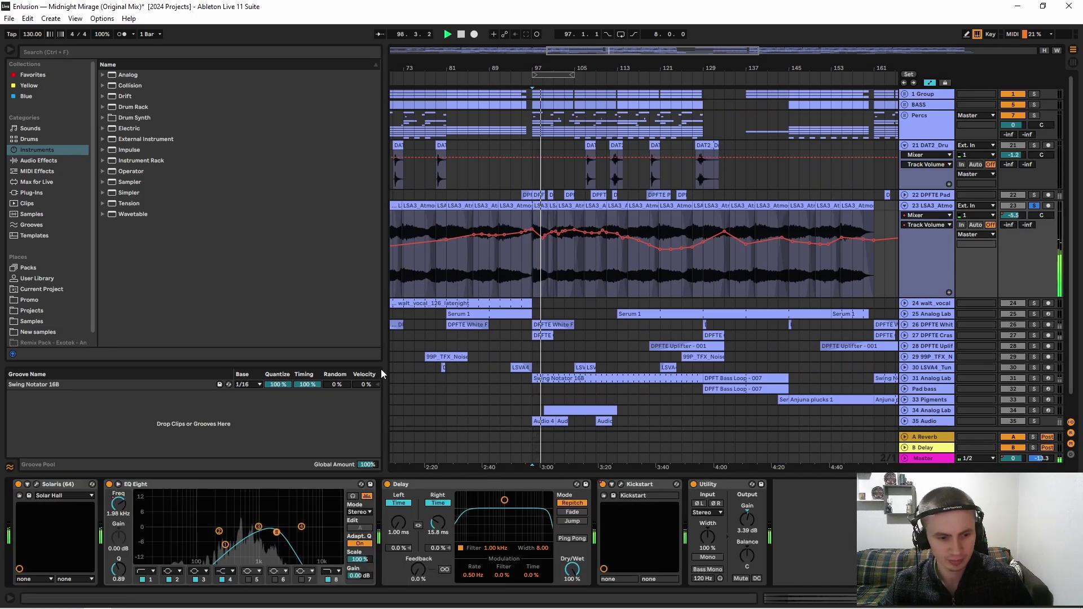
click(125, 509)
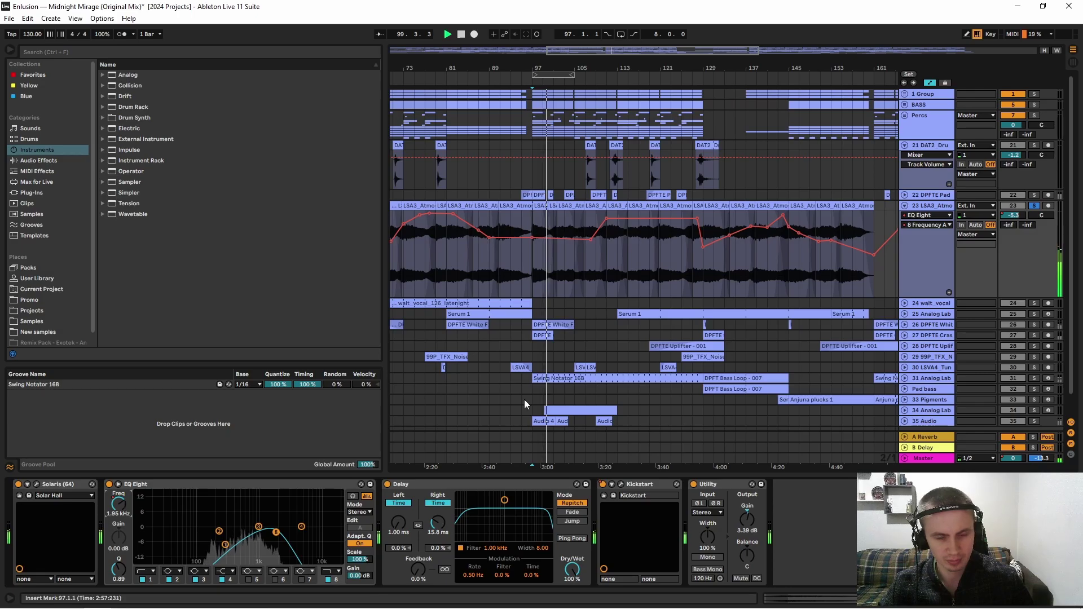
click(596, 275)
key(space)
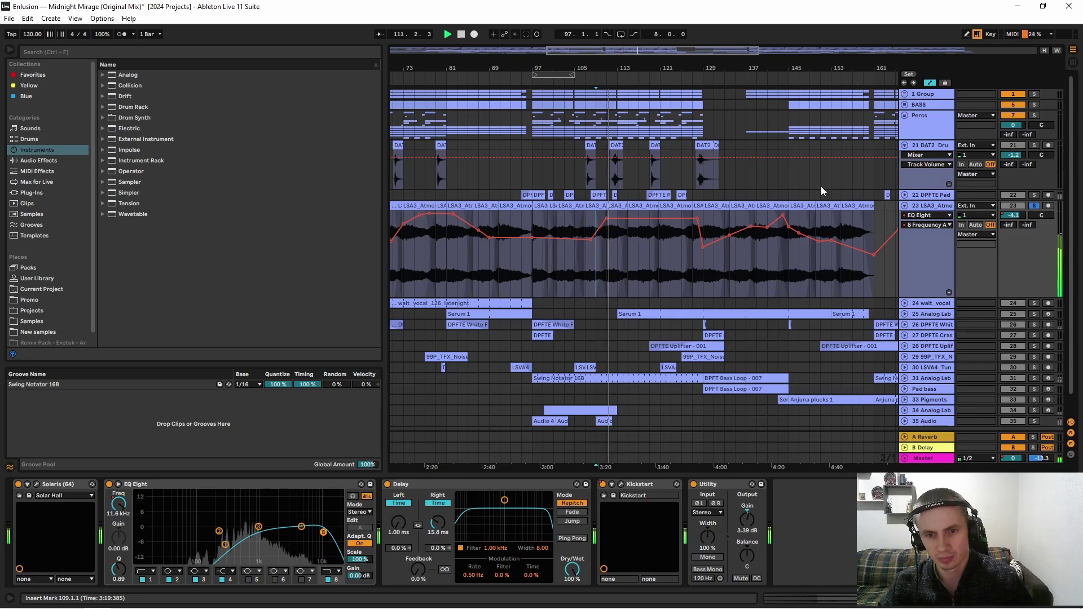
Step: Listen to the atmosphere track with the 1 Group and BASS groups soloed alongside it
click(1035, 95)
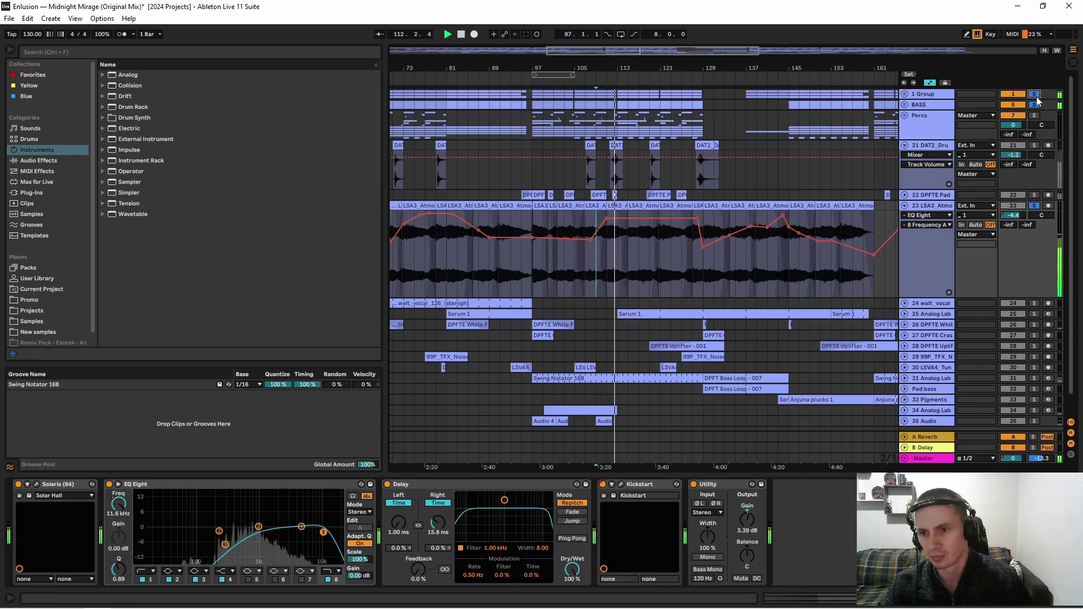
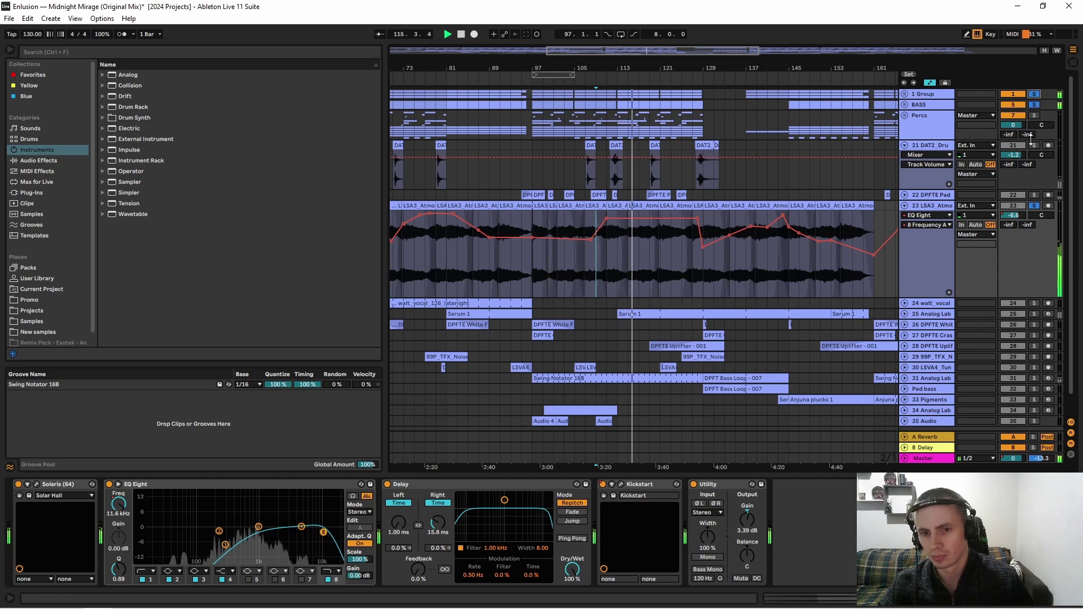
click(904, 117)
click(906, 116)
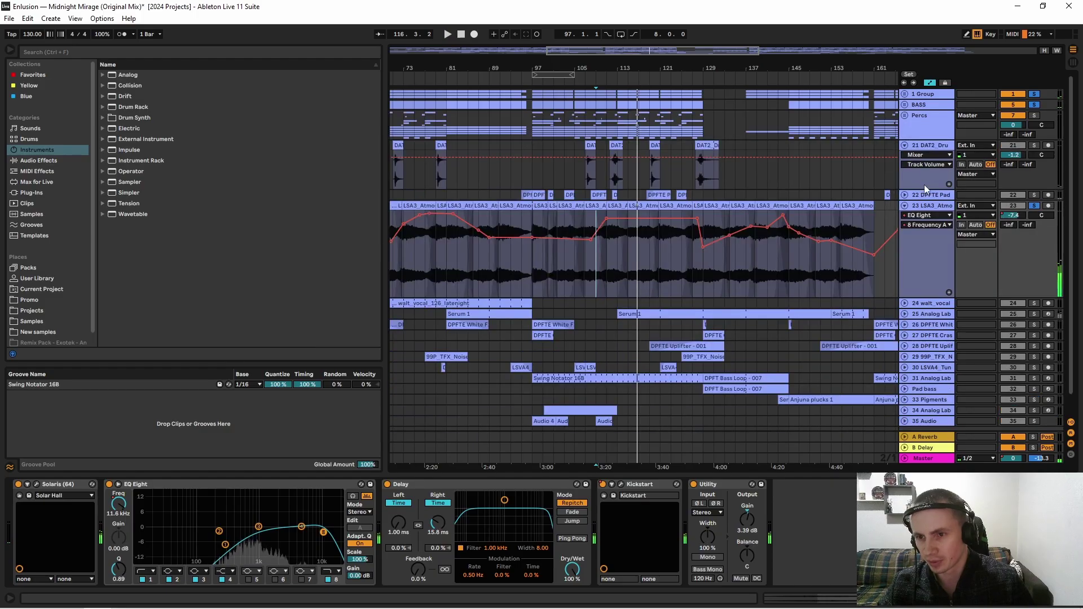
Step: Review the atmosphere track's filter automation across the arrangement, and select its first soundscape clip at bar 1
click(924, 198)
click(926, 206)
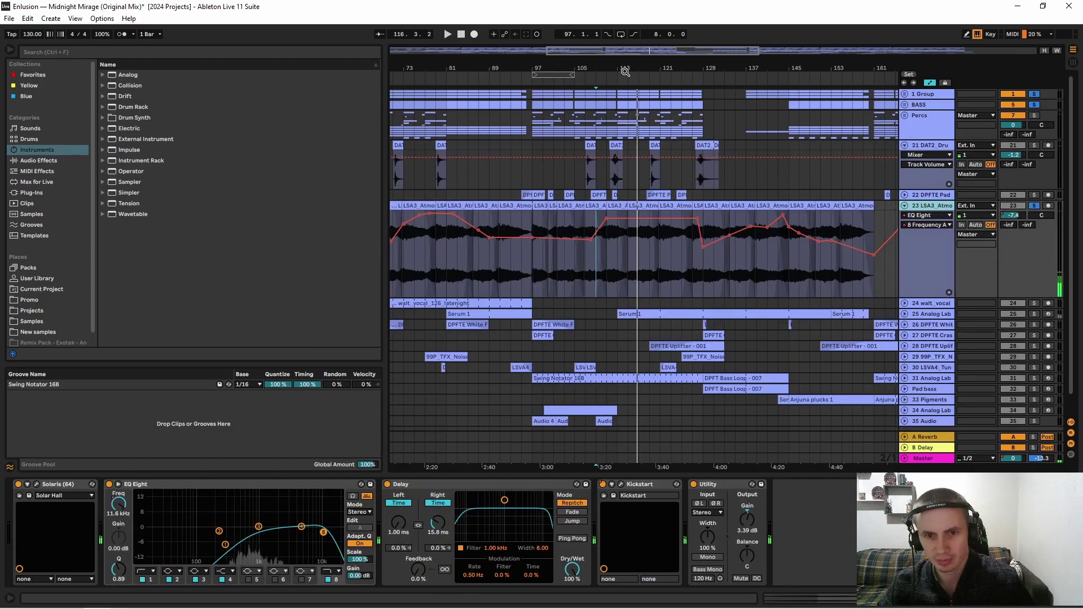
drag(626, 72, 591, 69)
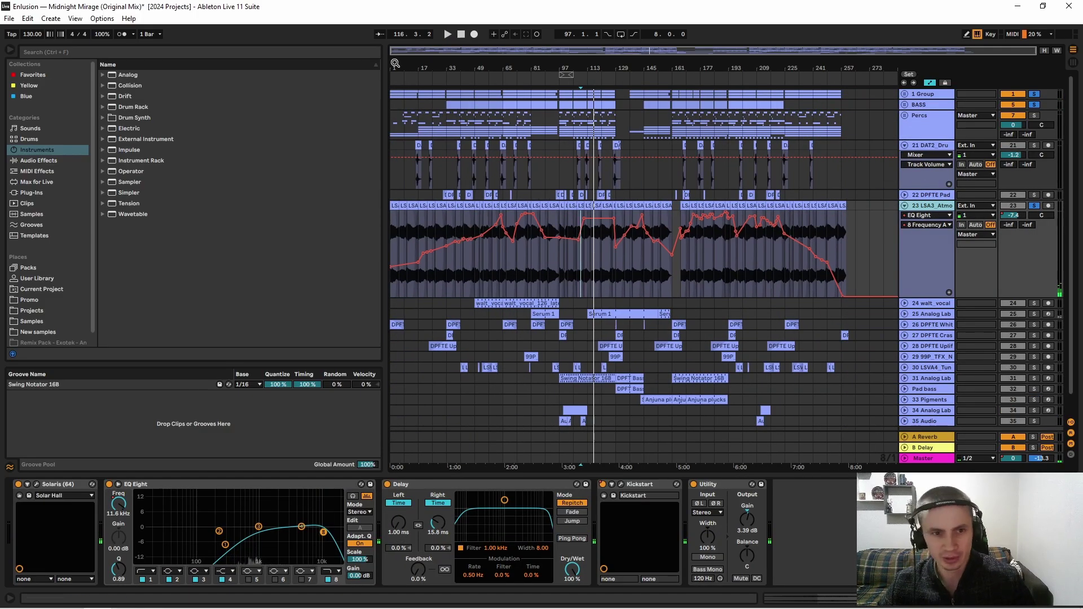
drag(395, 68, 395, 195)
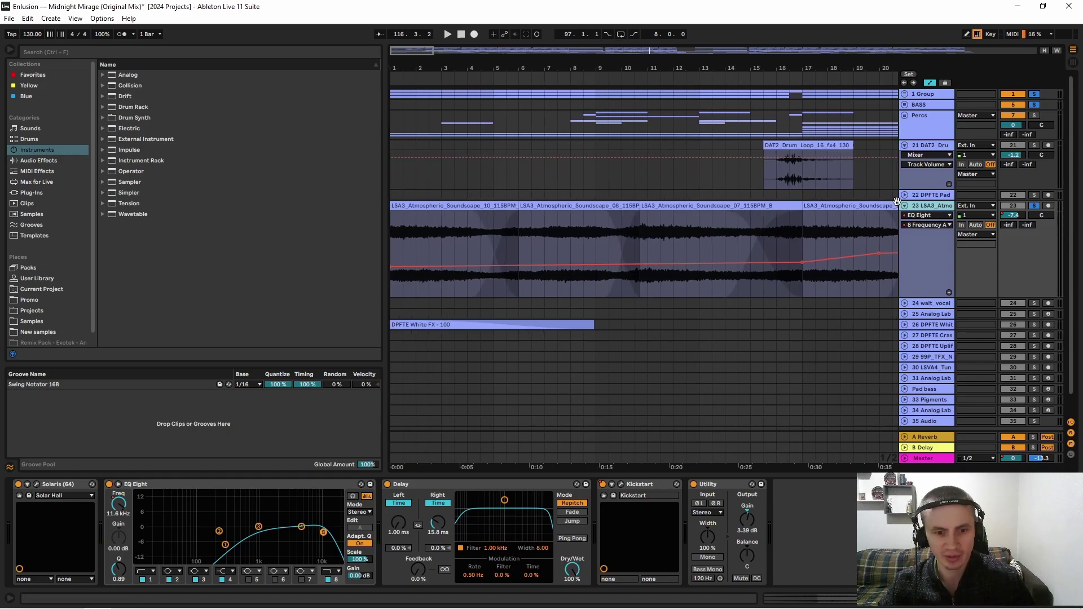
click(484, 205)
key(minus)
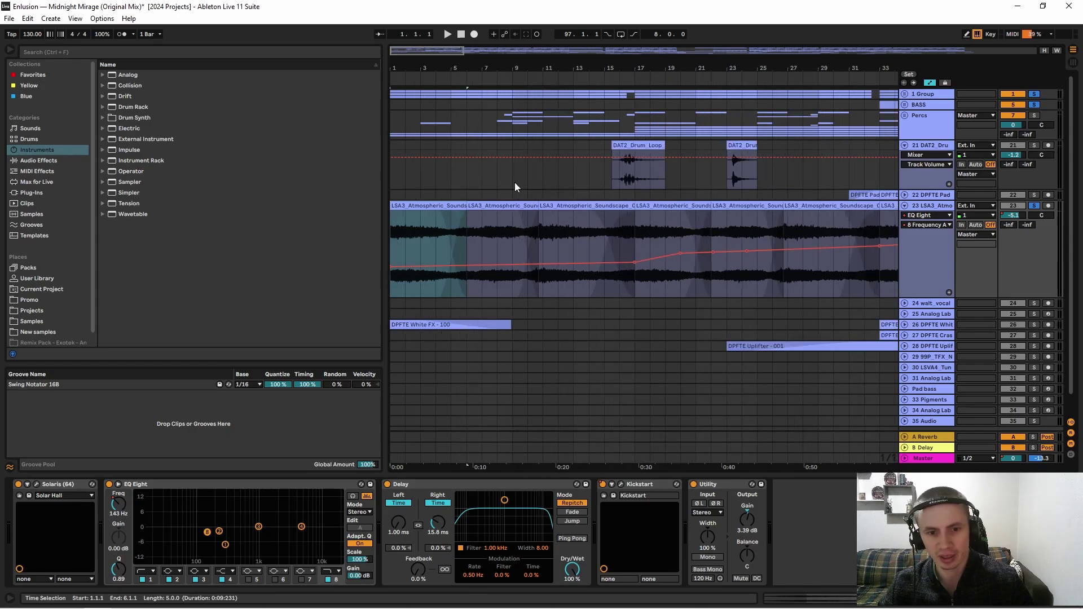
Step: Hide the automation lanes and inspect the crossfade between the two soundscape clips meeting at bar 6
click(930, 85)
key(plus)
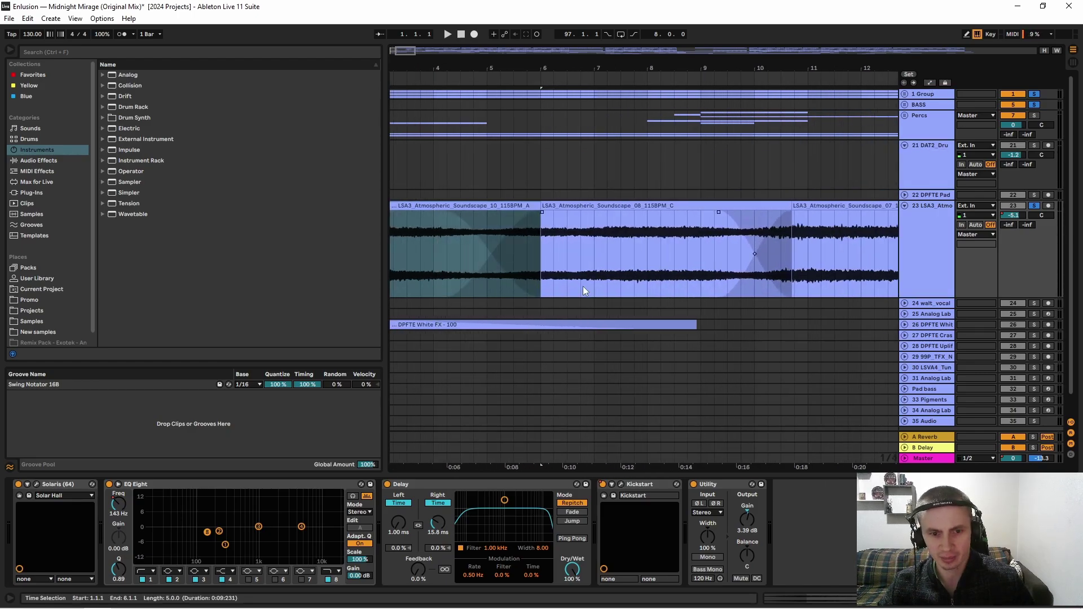
click(543, 259)
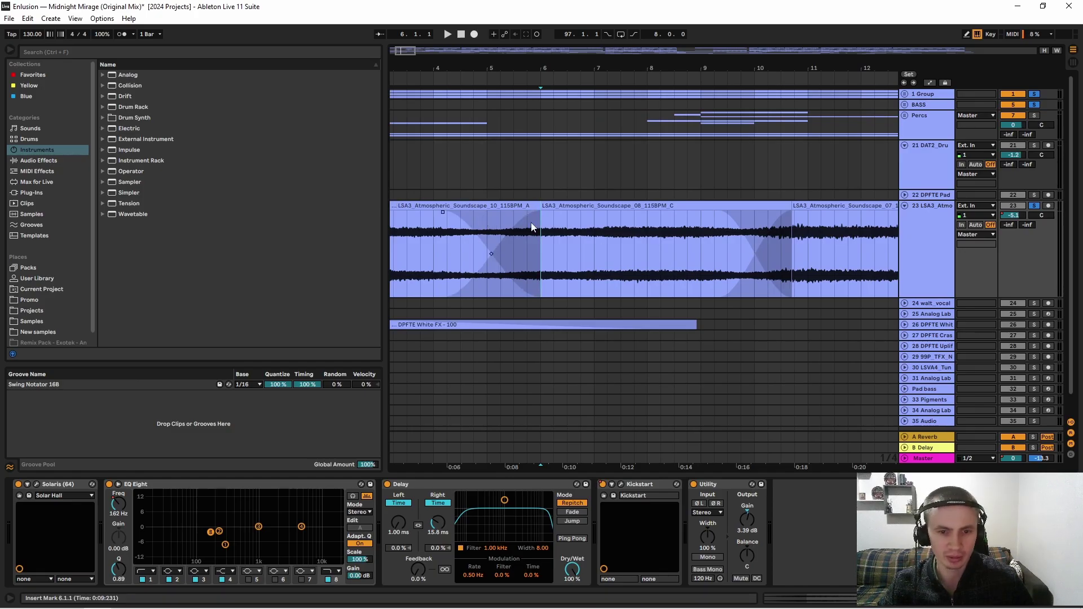
click(520, 204)
click(575, 212)
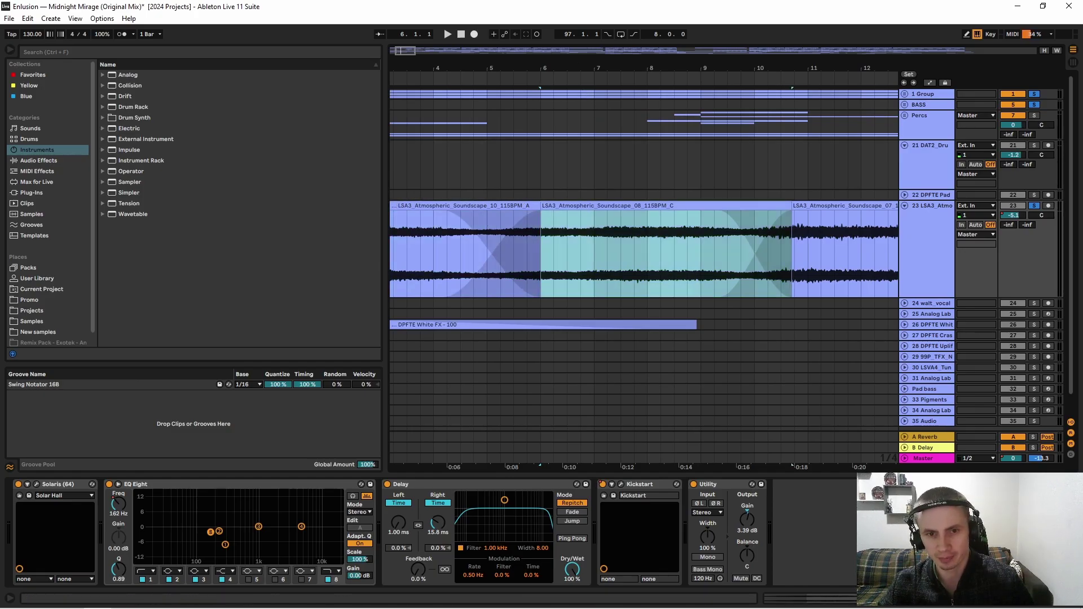
Step: Compare the transposition settings of the first two soundscape clips, at bars 1 and 6
key(minus)
key(minus)
key(minus)
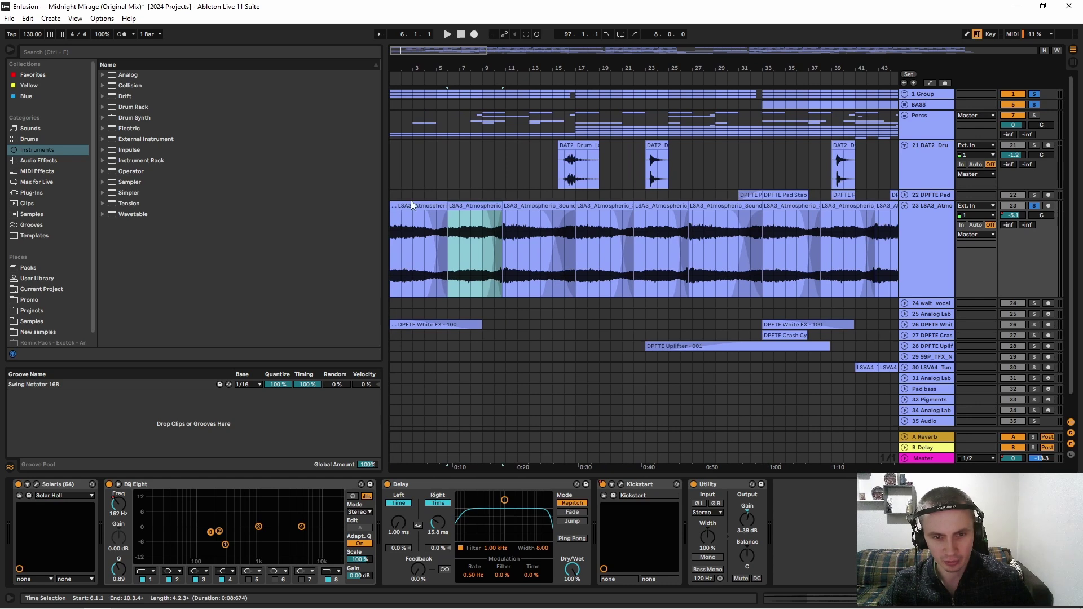
double_click(411, 201)
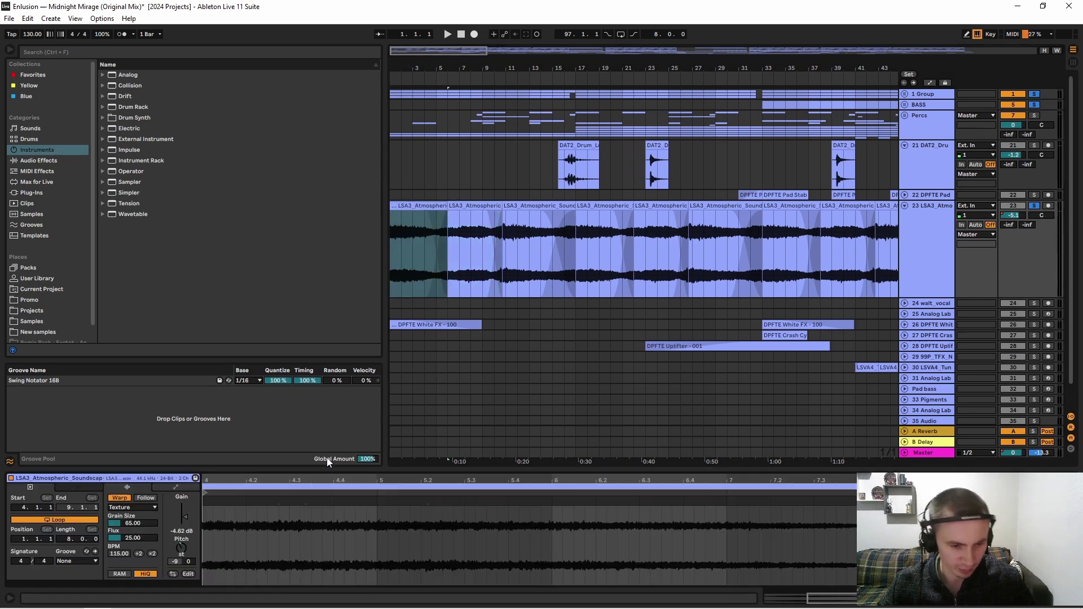
click(182, 546)
click(476, 207)
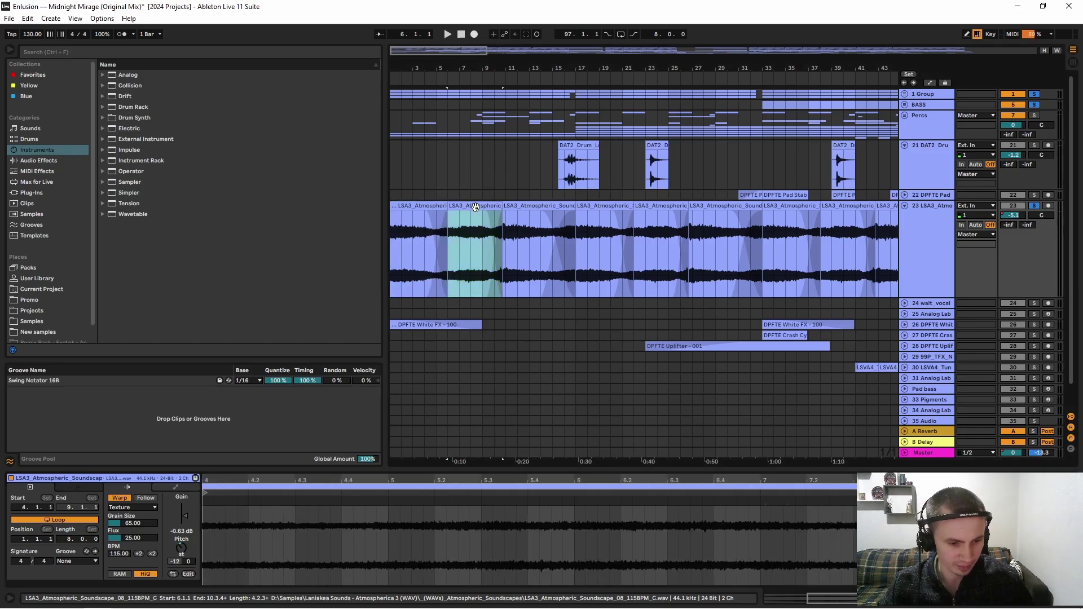
click(171, 553)
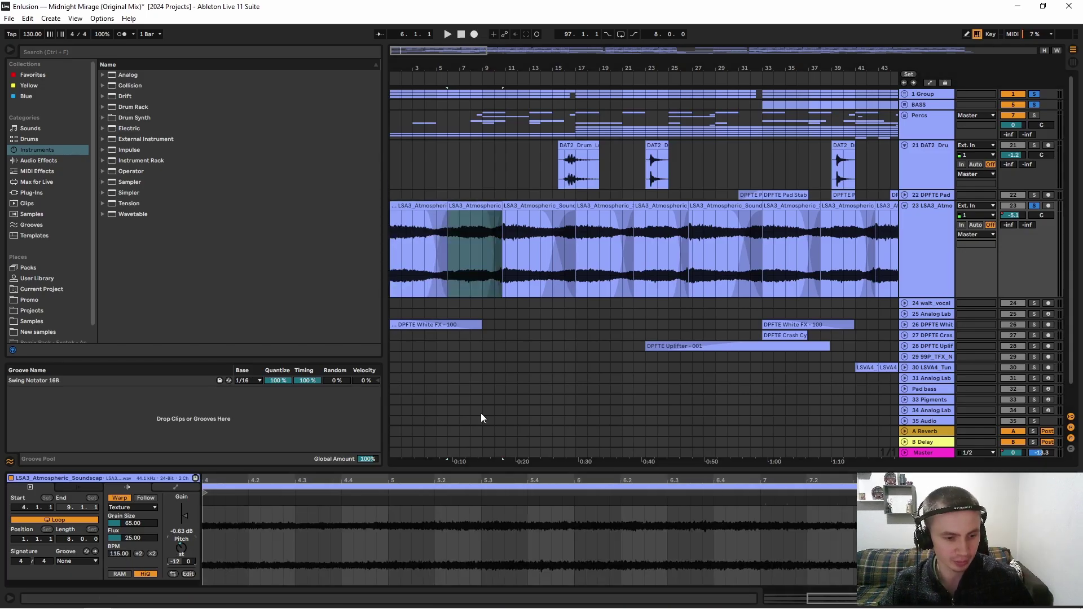
Step: Collapse the atmosphere track, expand and solo only the 24 wait_vocal track, and bring its clips from bar 49 into view
click(905, 205)
click(905, 217)
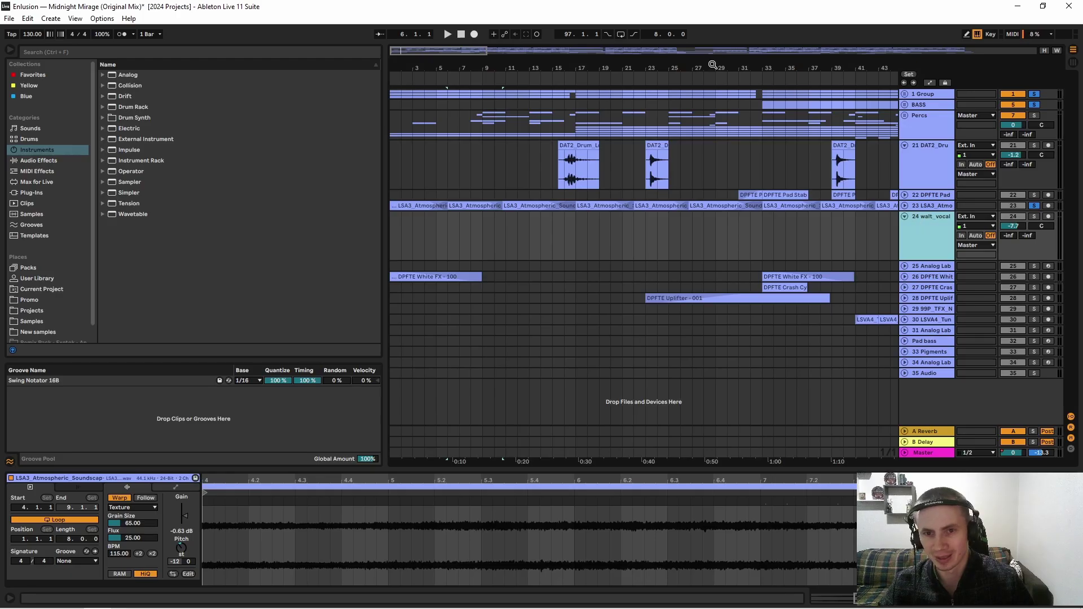
drag(712, 65, 460, 75)
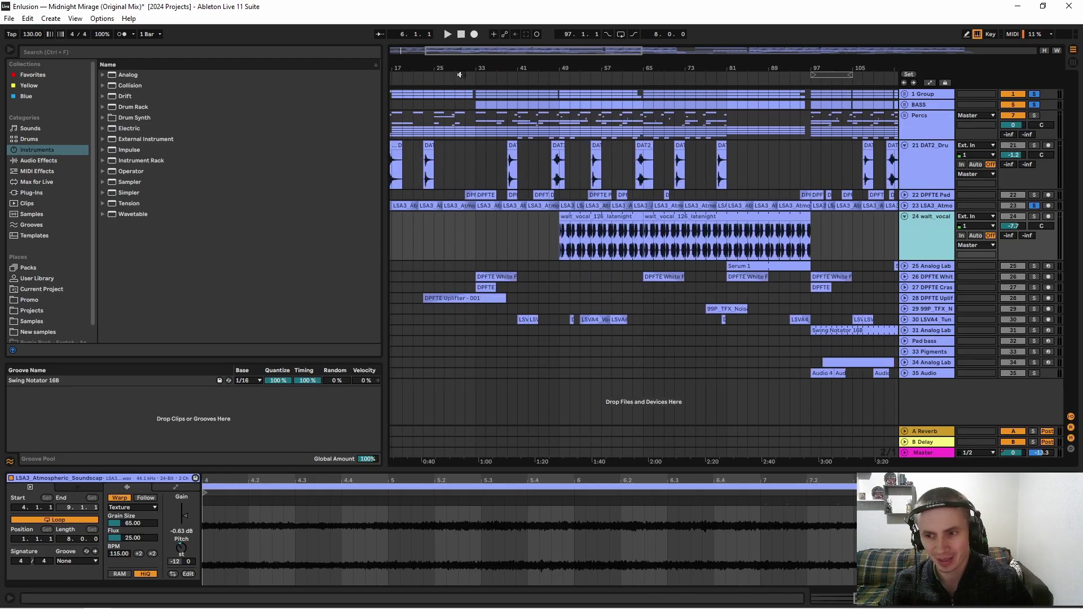
click(1033, 216)
drag(573, 55, 452, 103)
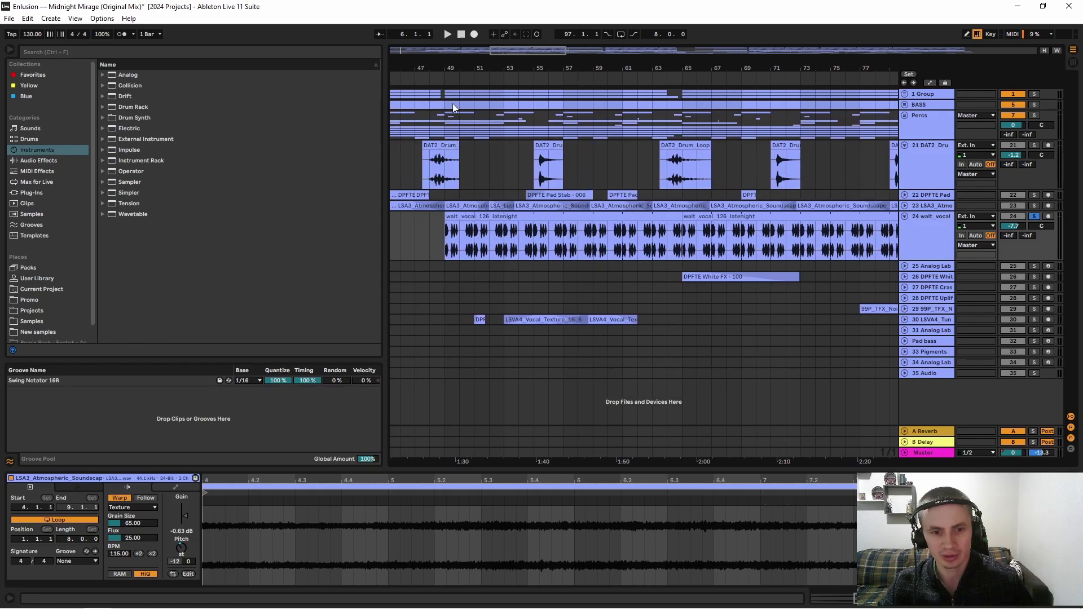
Step: Play the wait_vocal_126_latenight clip at bar 49 on its own and inspect its sample and pitch settings
click(474, 216)
key(space)
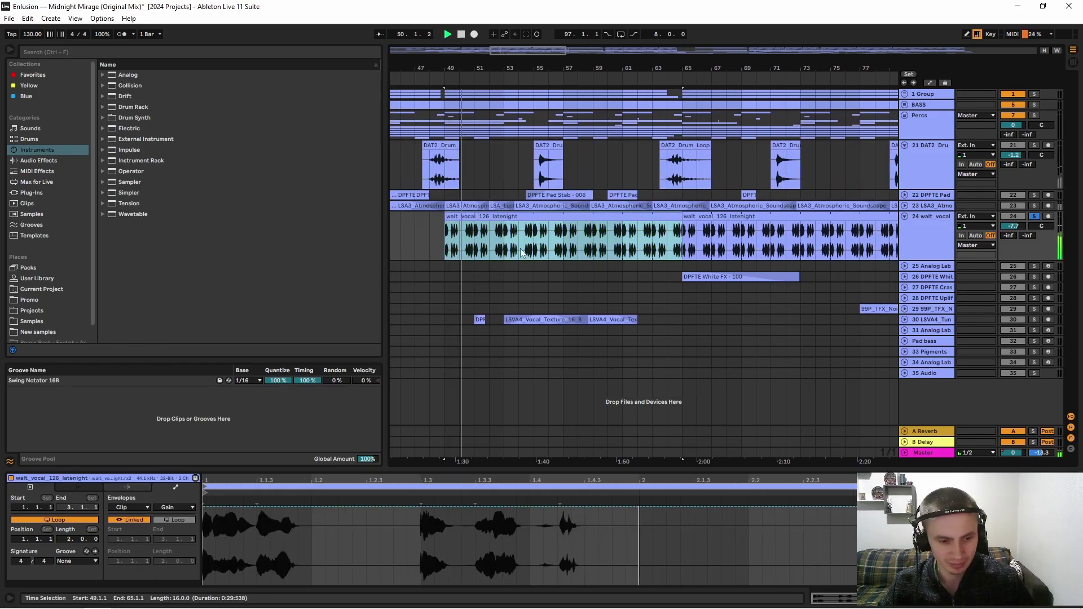
click(127, 488)
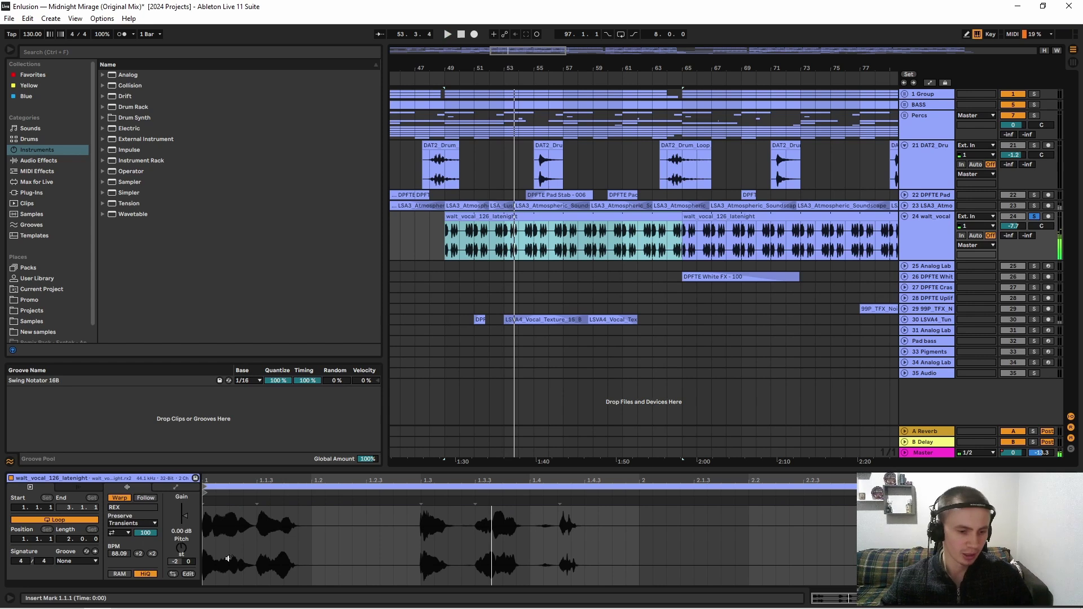
click(180, 548)
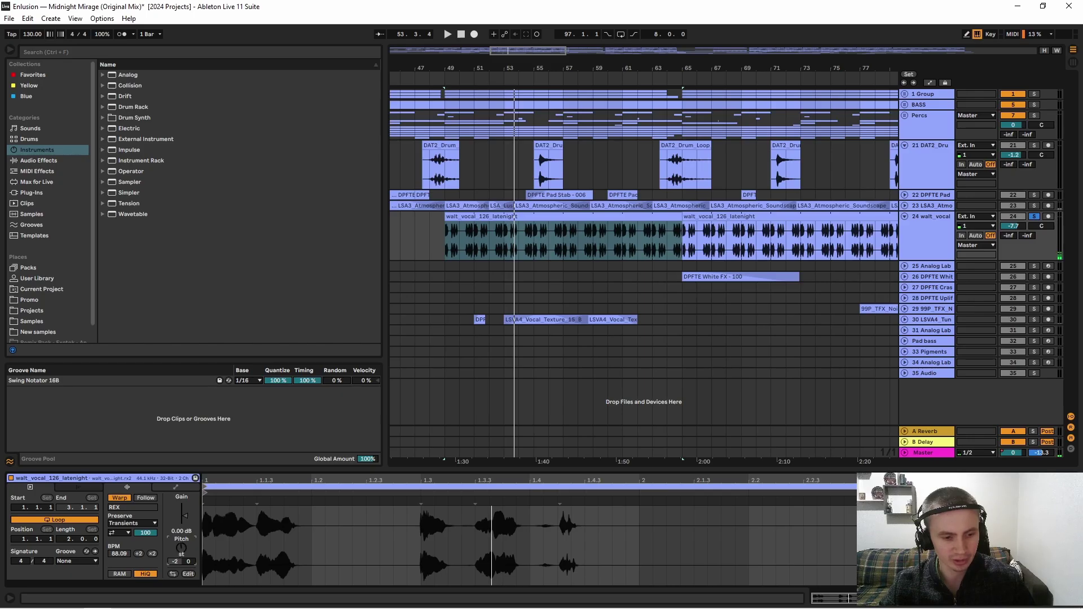
key(space)
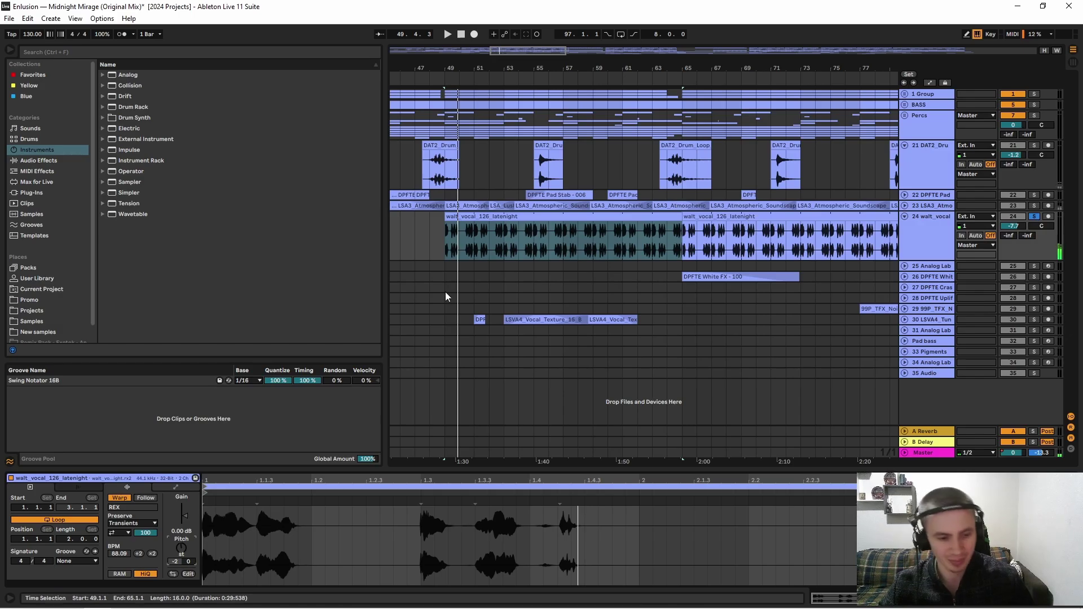
Step: Check the vocal's key in the Mixed In Key SE device while playing the clip from bar 49, and close the plugin window
click(928, 216)
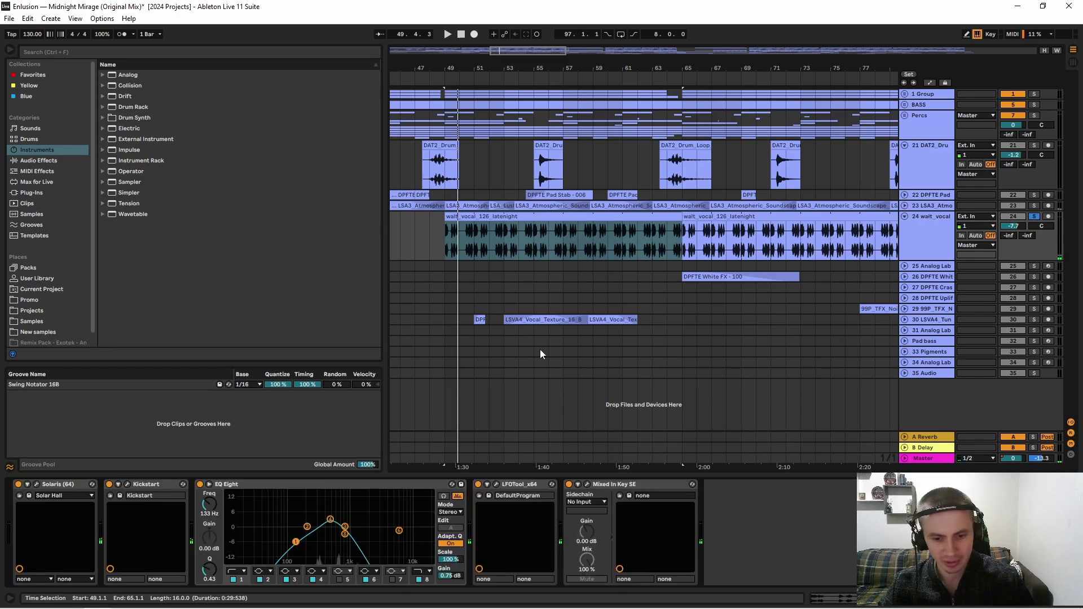
key(minus)
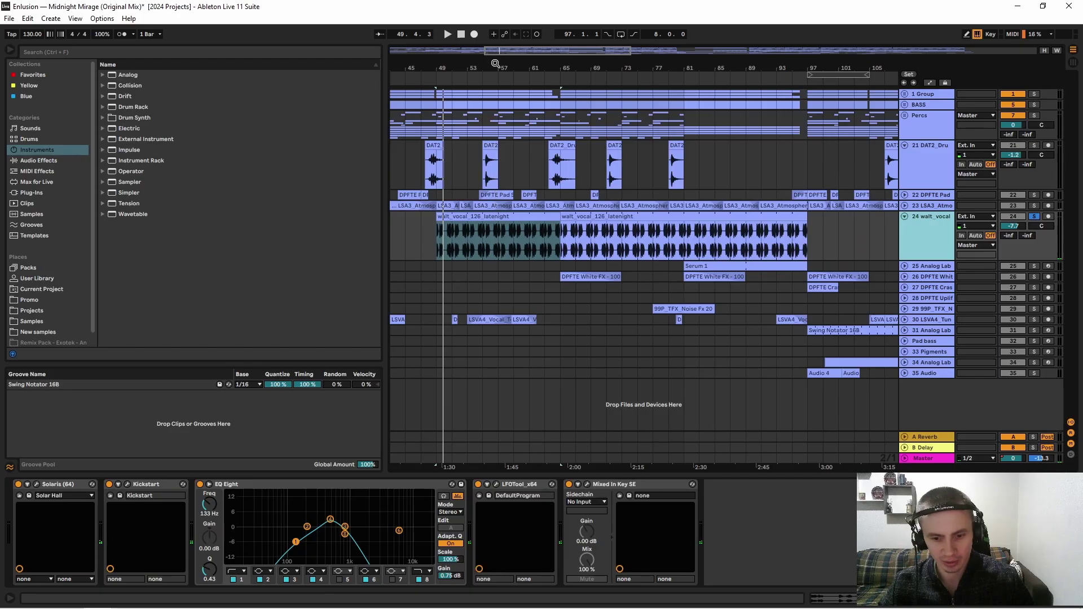
click(587, 484)
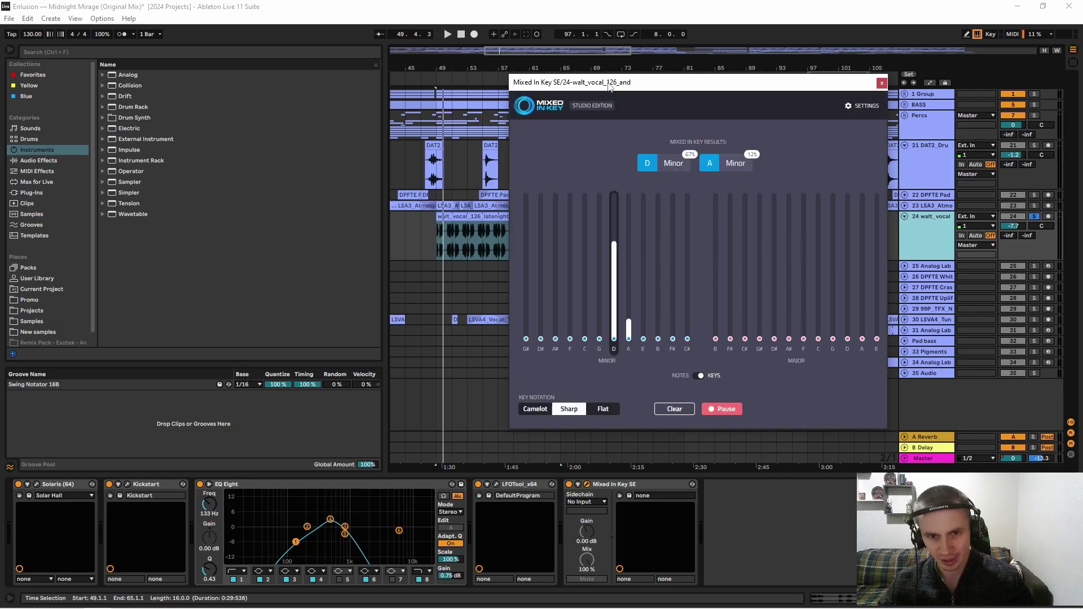
drag(610, 84, 730, 213)
click(439, 239)
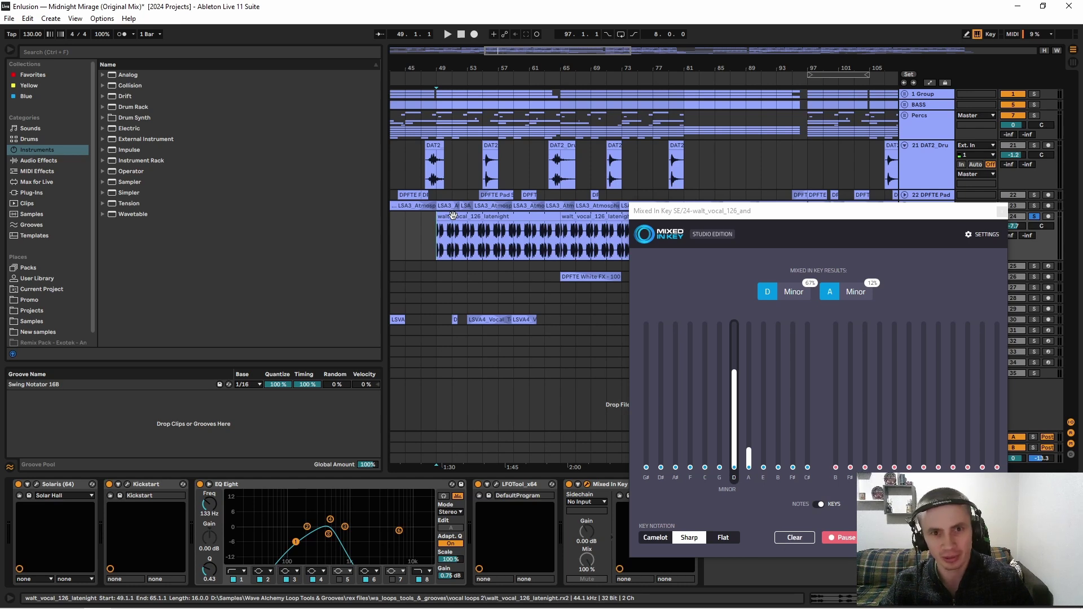
key(space)
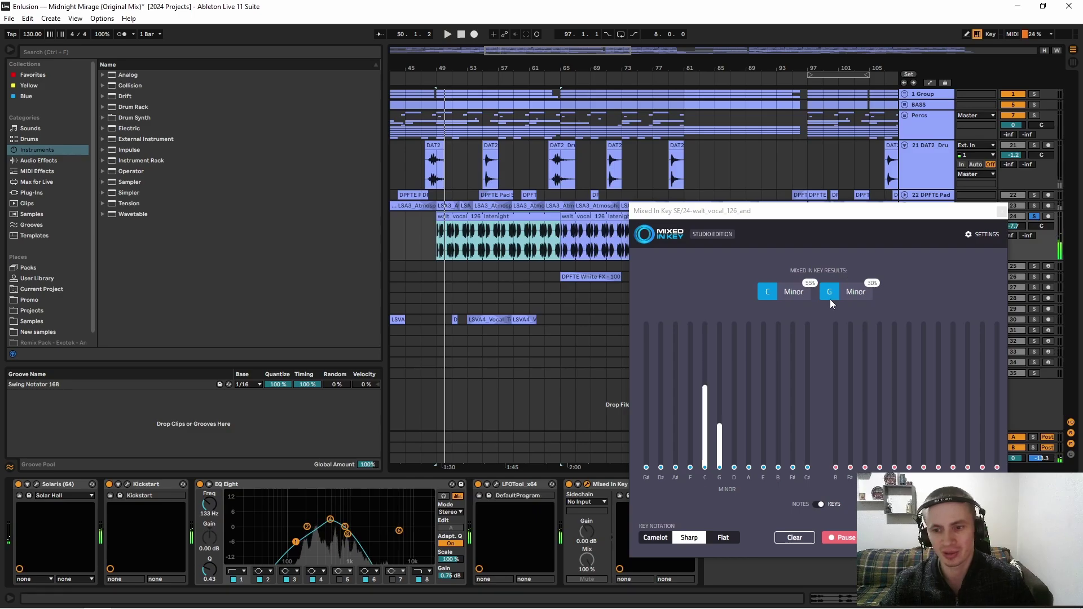
click(1002, 213)
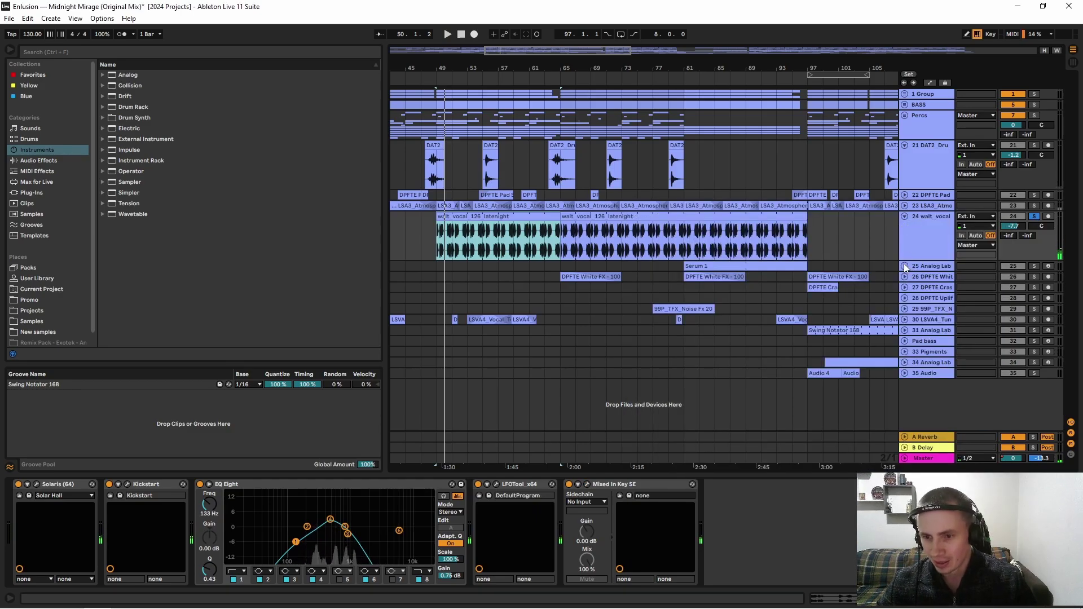
Step: Expand and solo the 25 Analog Lab track, and select its Serum 1 clip at bar 81 in a closer view
click(886, 266)
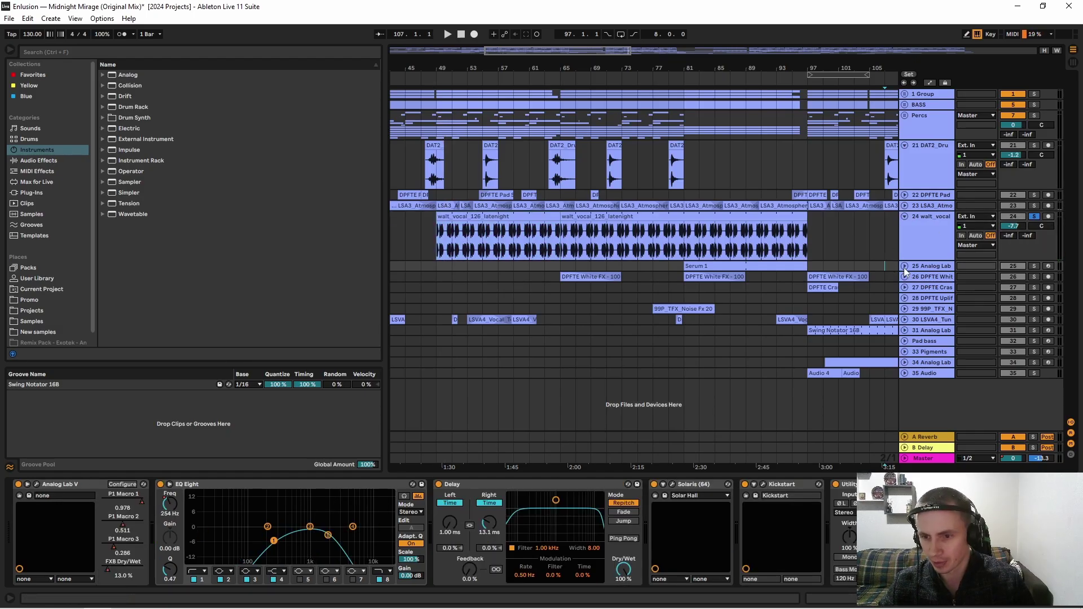
click(904, 266)
scroll(668, 97, right, 5)
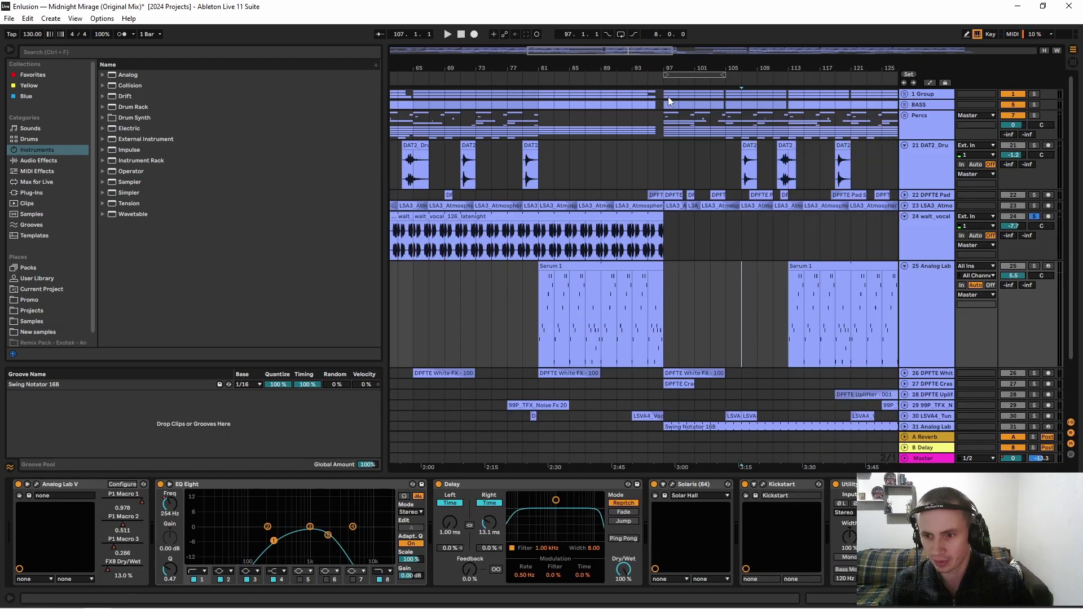
click(1035, 266)
click(558, 271)
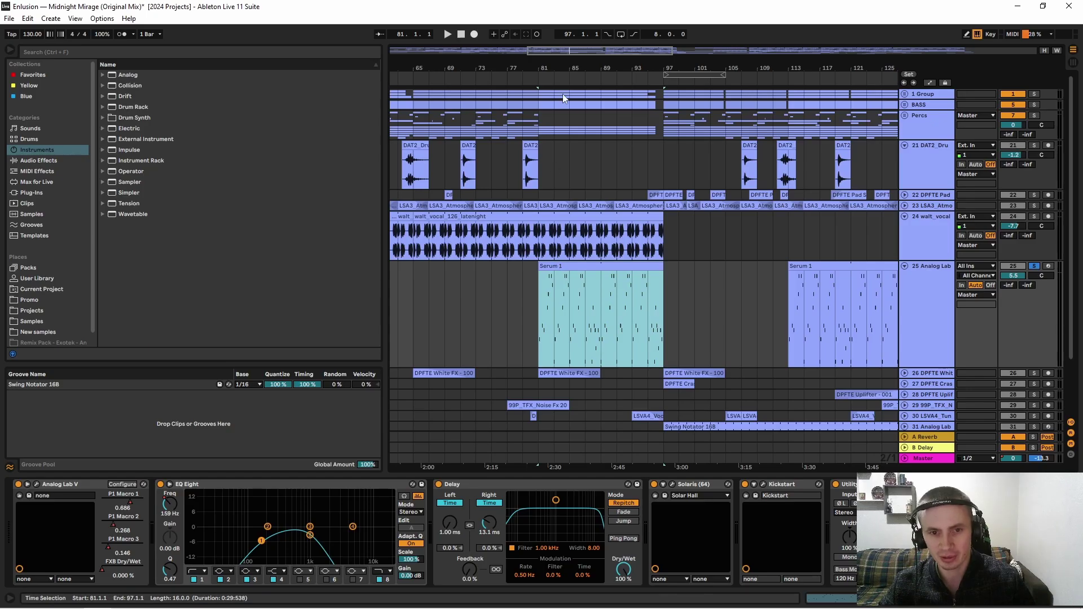
scroll(564, 141, up, 5)
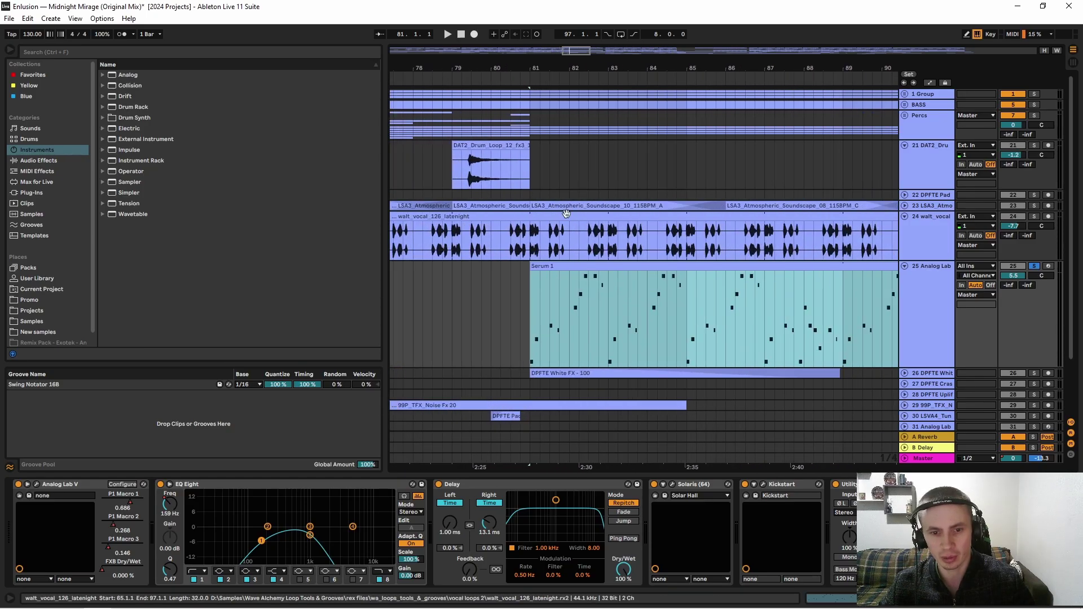
Step: Compare the vocal and Analog Lab parts from bar 81 by playing each track soloed in turn
click(928, 217)
click(1037, 217)
key(space)
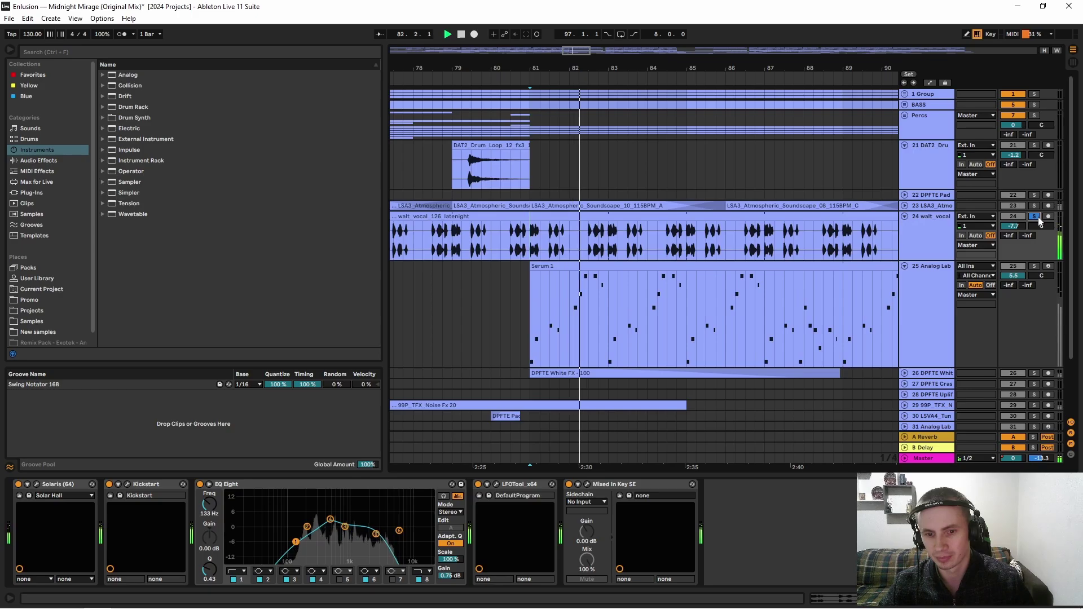
click(1036, 267)
click(530, 283)
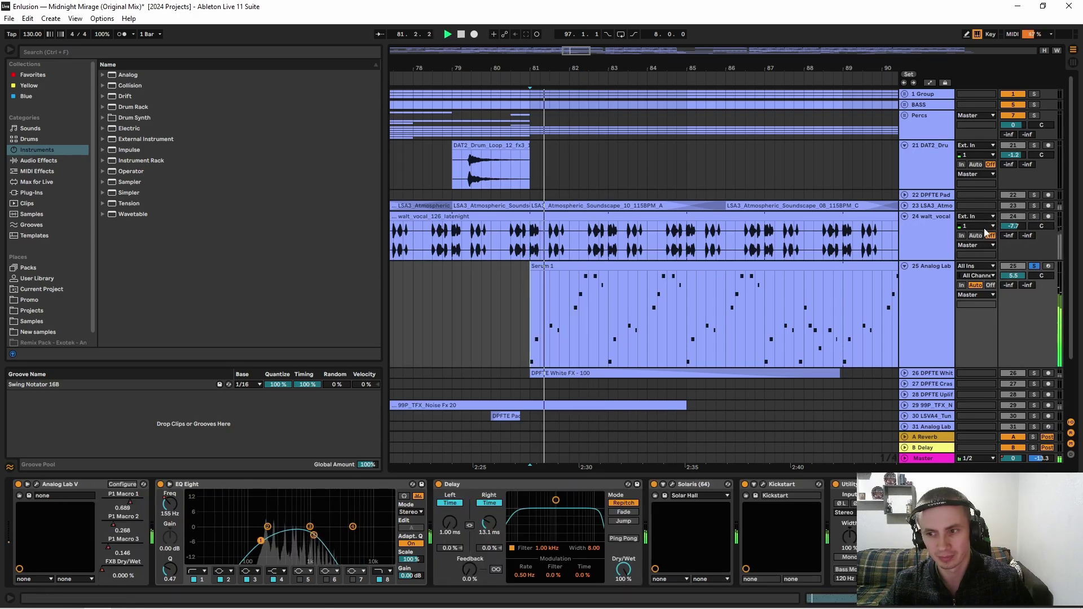
click(1032, 218)
click(533, 252)
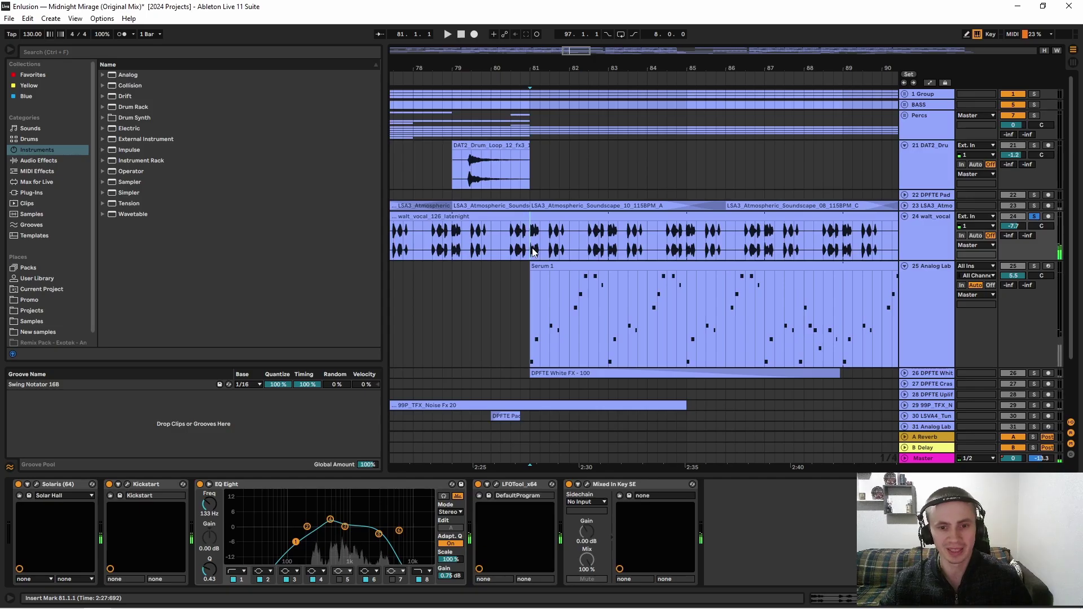
Step: Solo the Analog Lab track together with the vocal and play both from the start of the Serum 1 clip
click(575, 267)
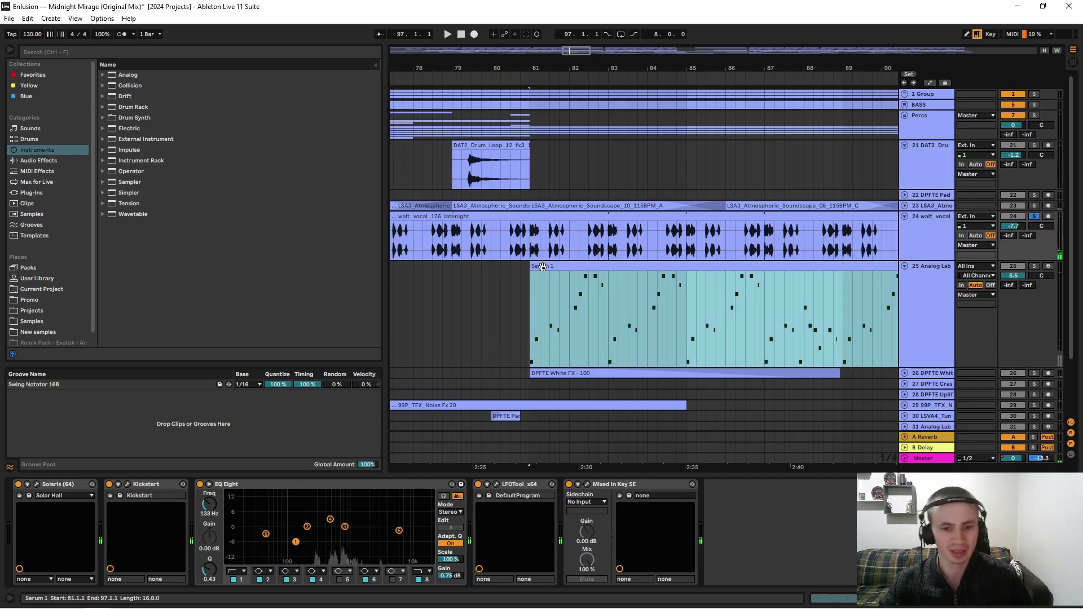
click(574, 267)
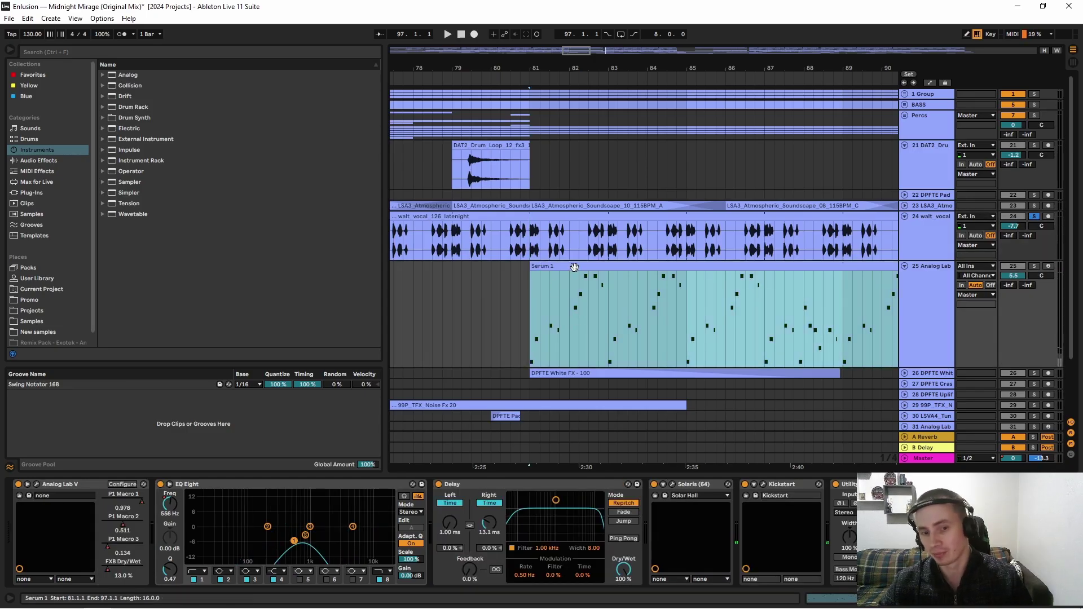
click(1035, 266)
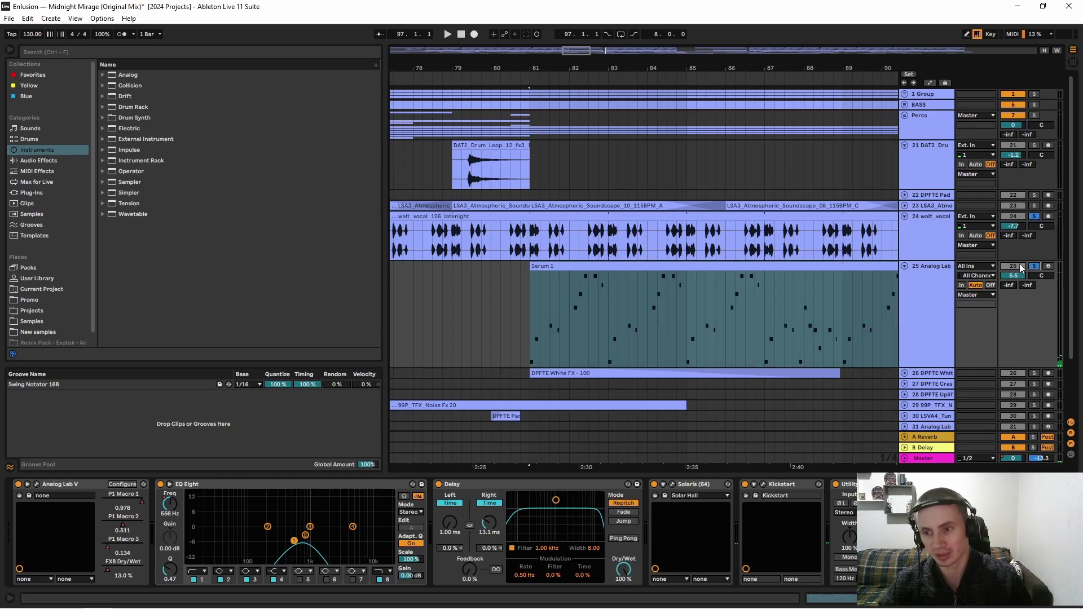
key(space)
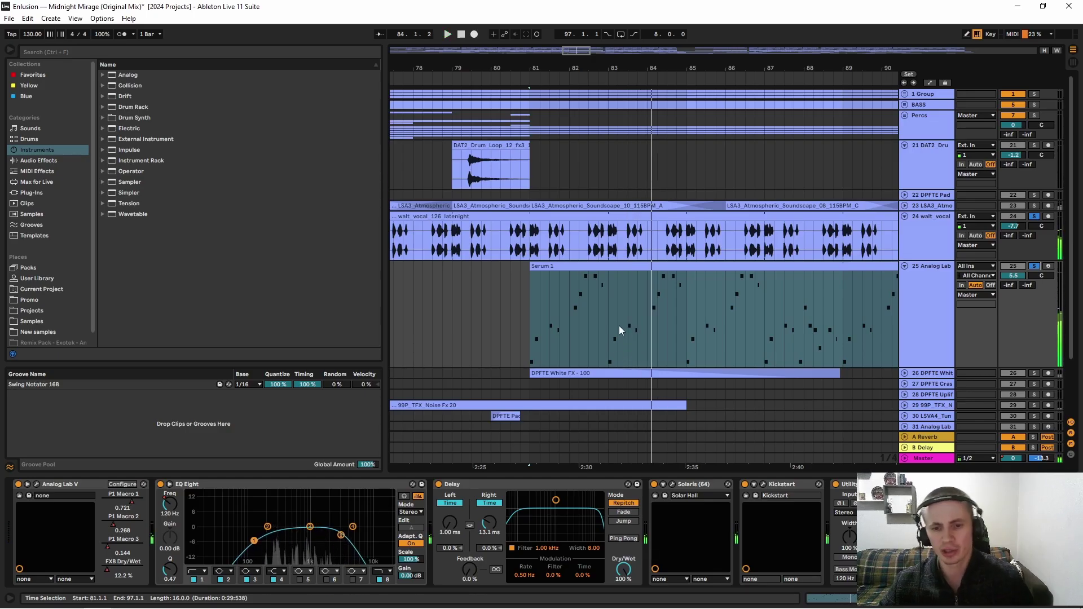
key(space)
Step: Examine the Serum 1 melody's opening phrases by highlighting the notes in bar 81 and those in bar 82, and select the Analog Lab track
drag(527, 316, 559, 319)
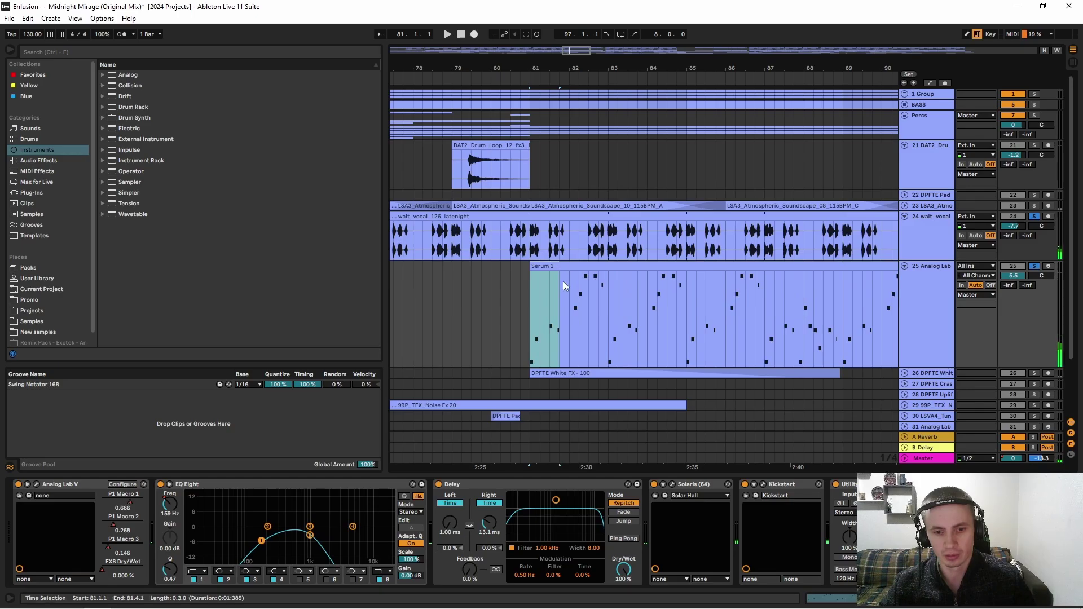
drag(570, 291, 570, 264)
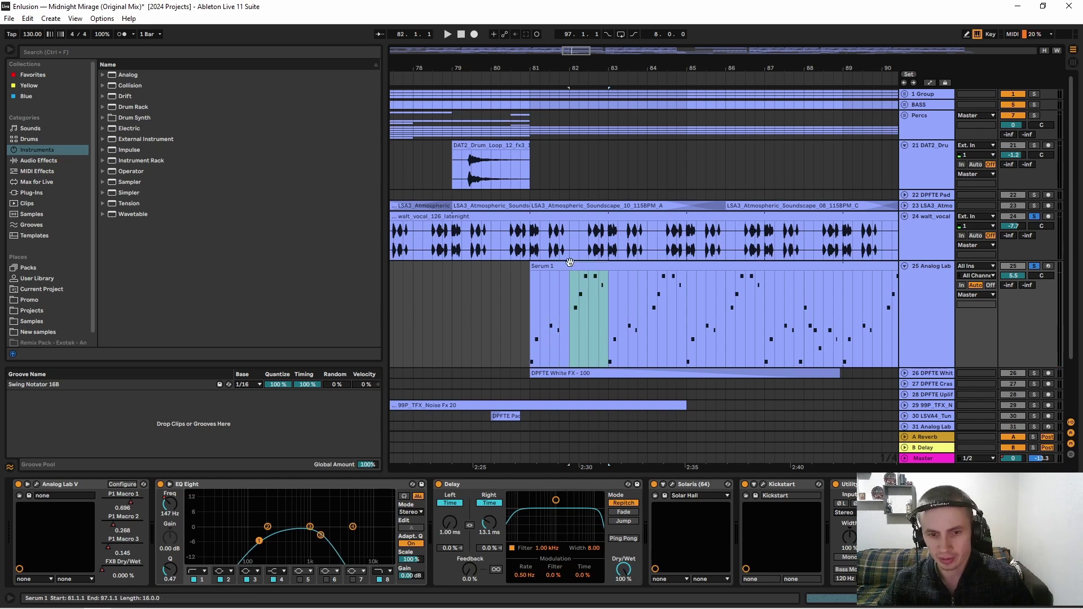
click(926, 272)
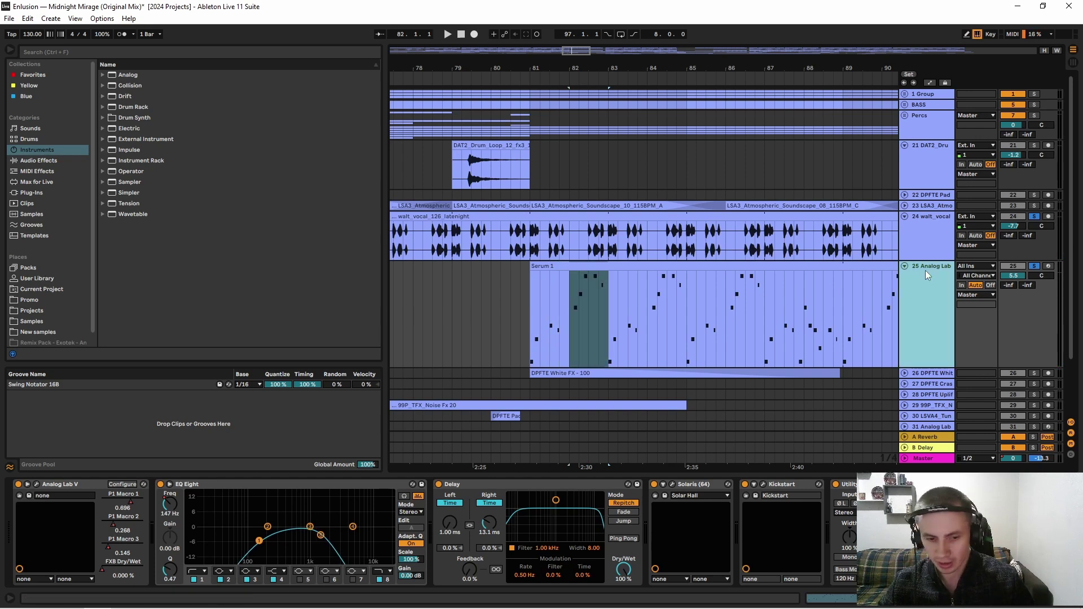
Step: Expand the 26 DPFTE White FX and 27 DPFTE Crash tracks and bring their clips between bars 65 and 105 into view
scroll(701, 72, right, 3)
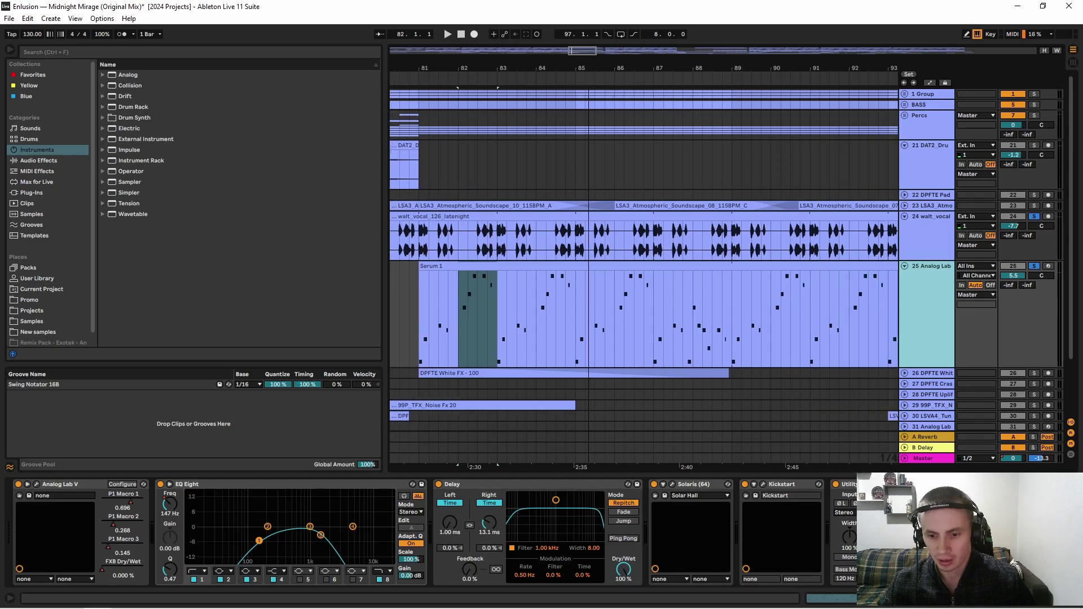
drag(568, 71, 569, 90)
scroll(905, 265, down, 2)
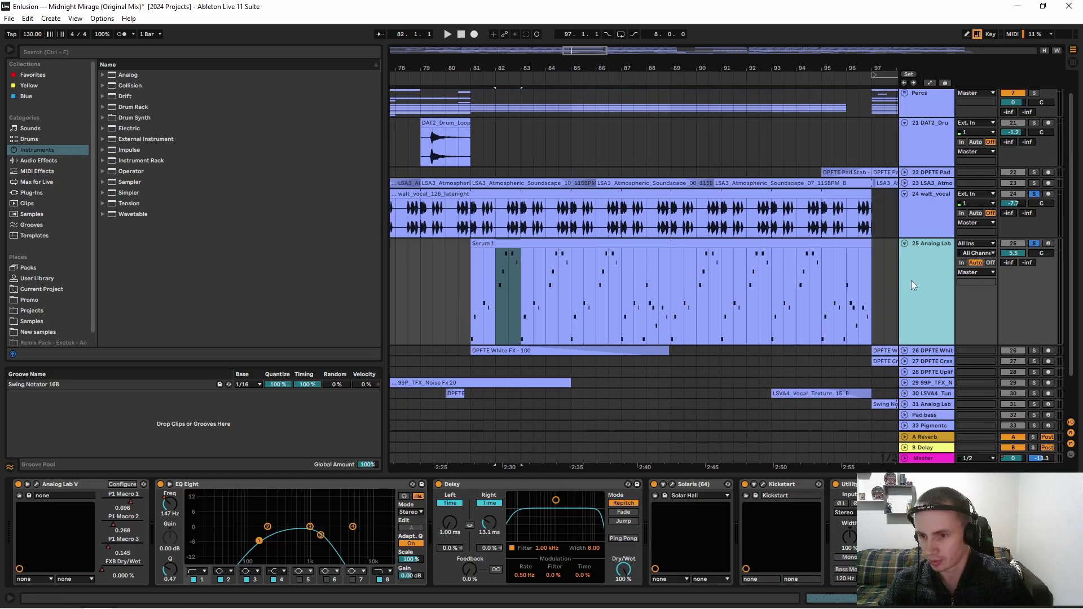
scroll(911, 294, down, 3)
click(905, 317)
scroll(915, 279, down, 4)
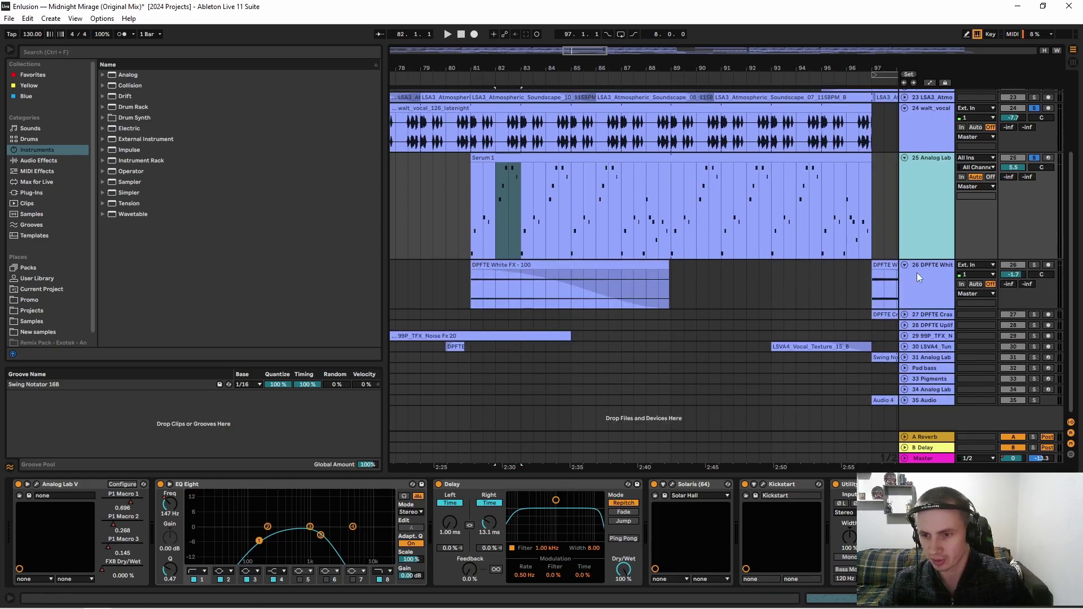
click(905, 315)
scroll(889, 300, down, 2)
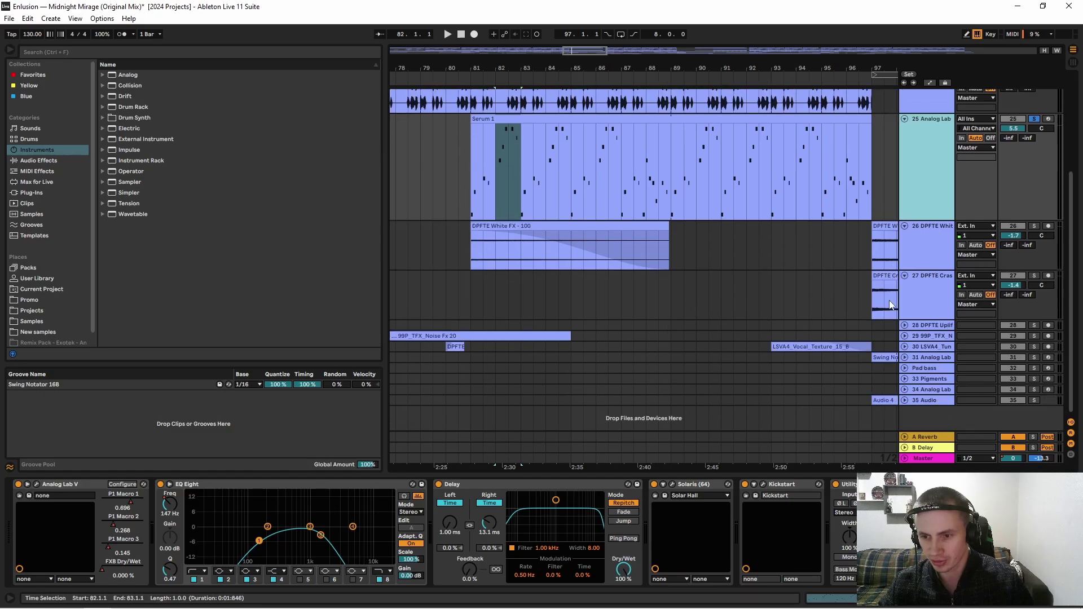
drag(769, 78, 768, 124)
Step: Review the two Delay effects on the 27 DPFTE Crash track
click(942, 289)
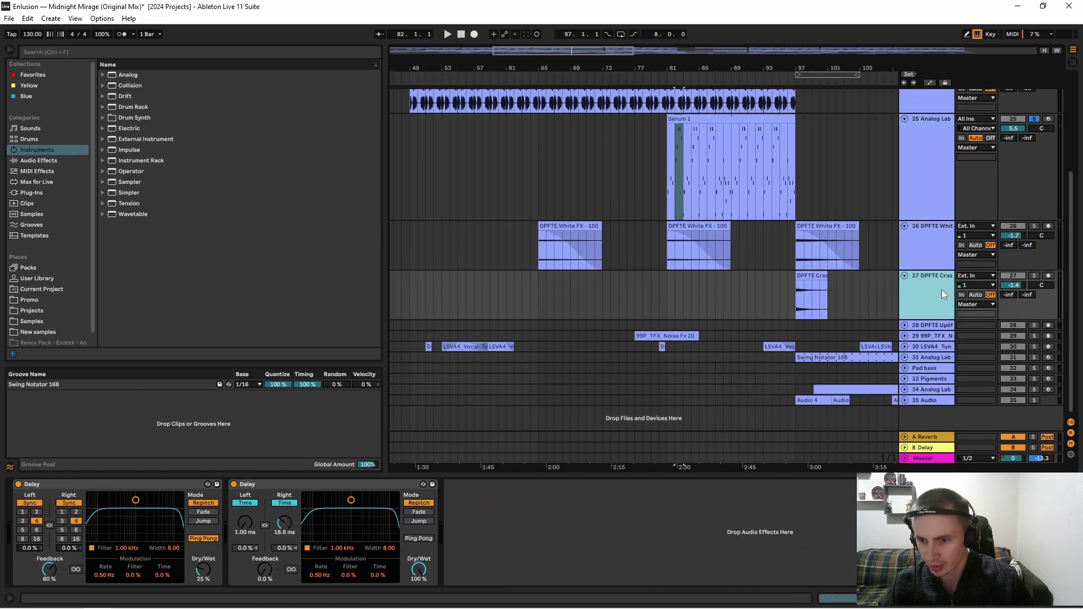
click(268, 483)
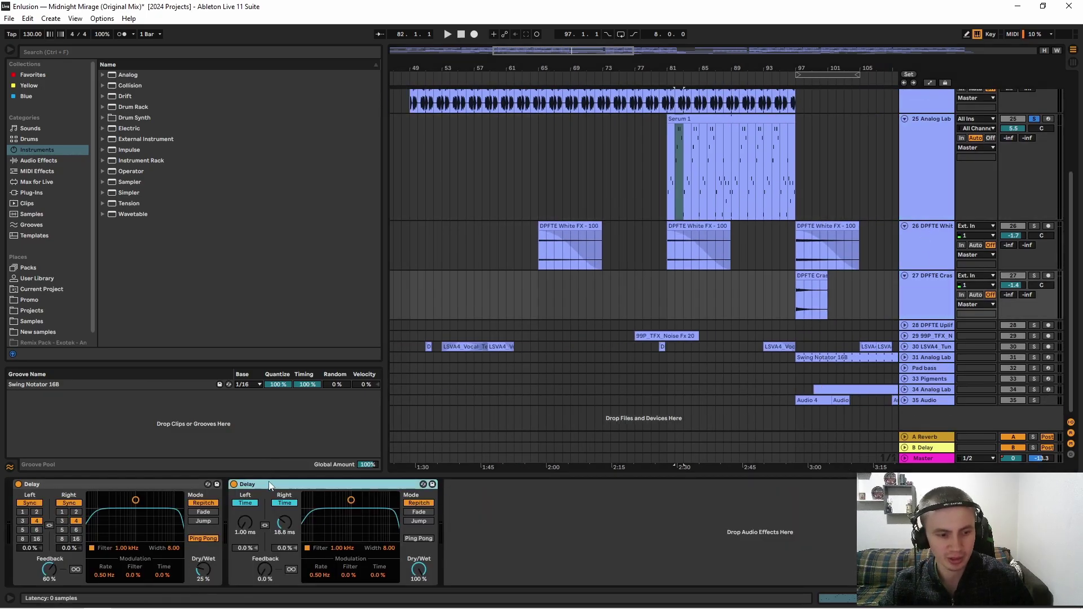
click(110, 485)
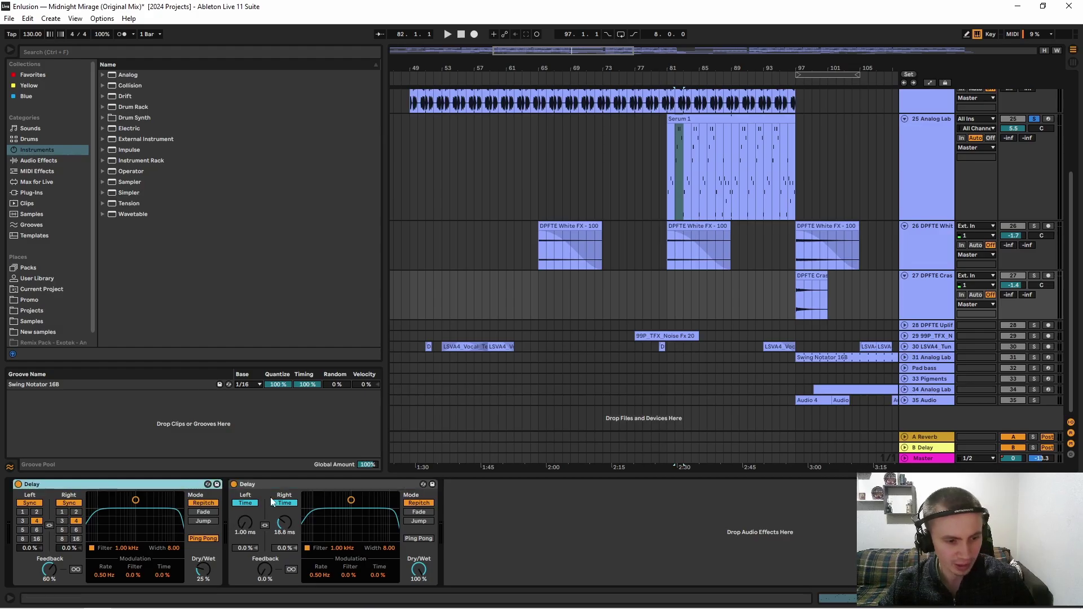
Step: Show the White FX track's devices, solo the track and play its first clip at bar 65
click(929, 224)
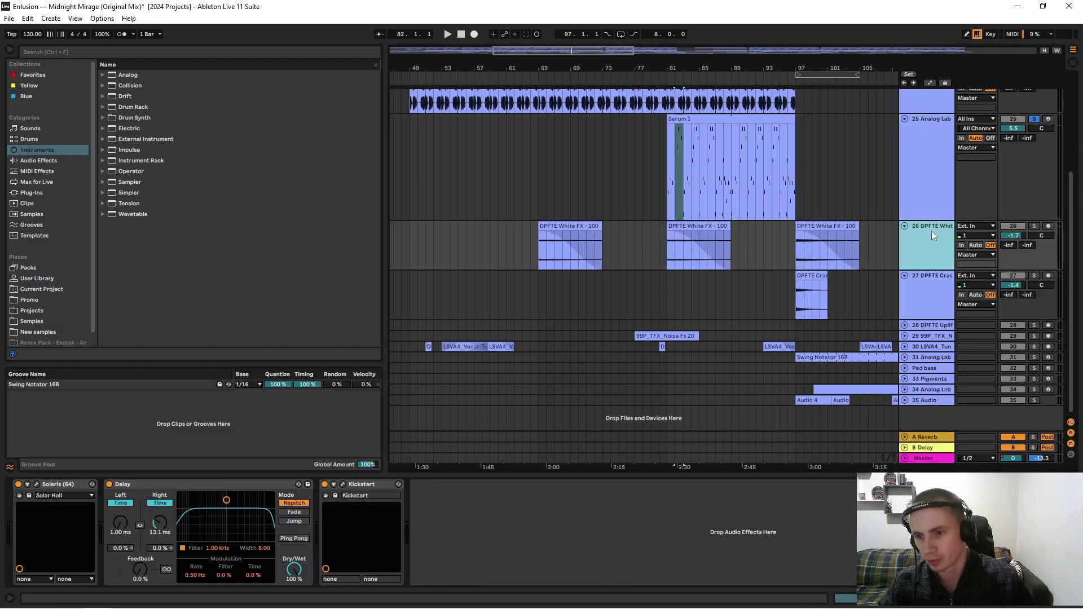
click(554, 240)
click(1035, 226)
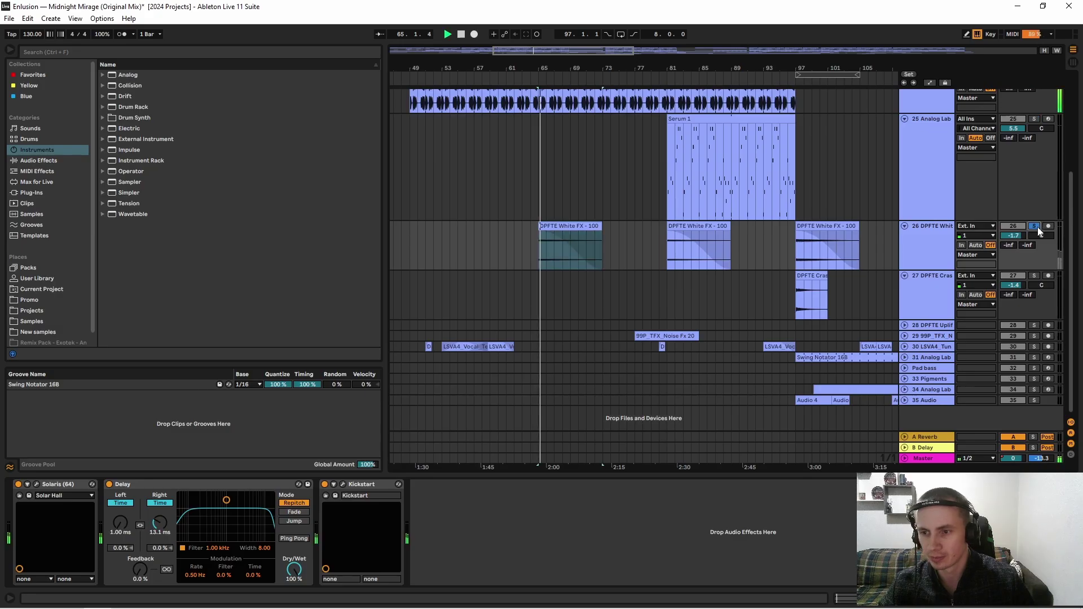
key(space)
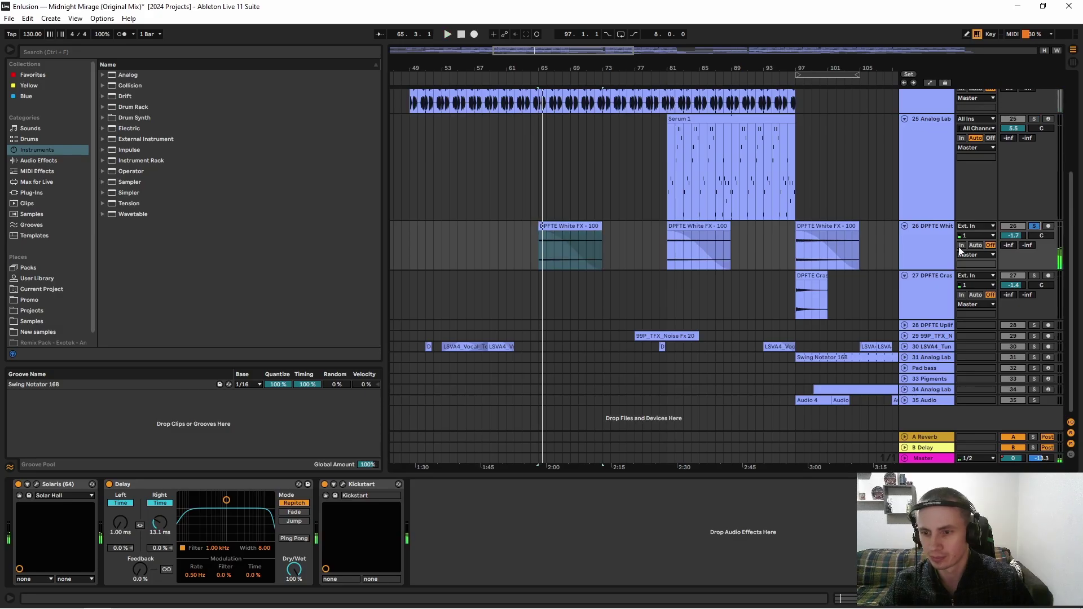
Step: Collapse the White FX and crash tracks, expand the 28 DPFTE Uplifter track and show its devices
click(904, 226)
click(905, 236)
click(904, 247)
click(936, 247)
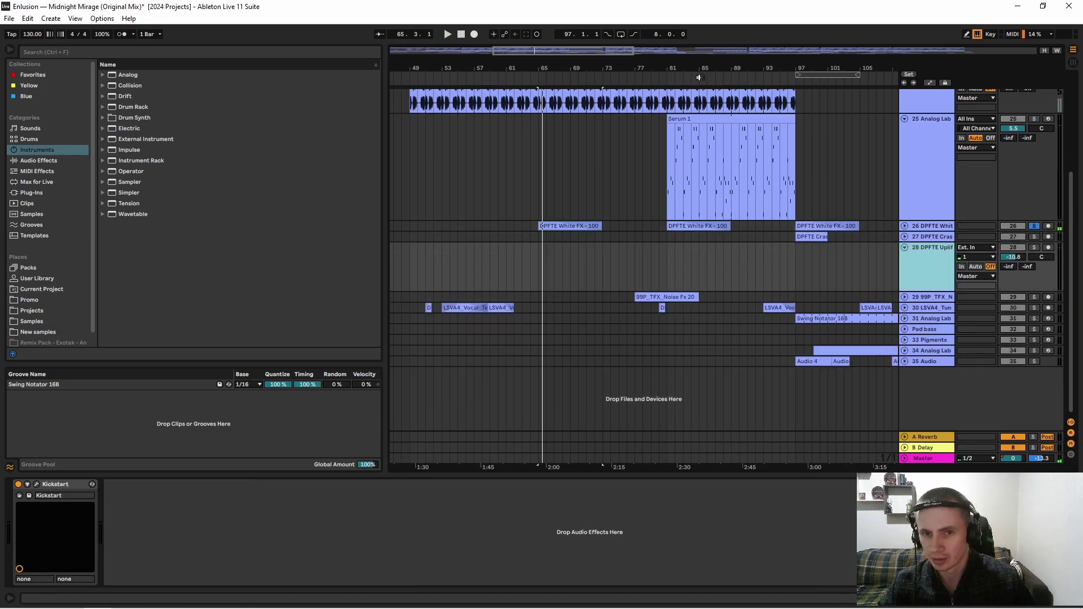
Step: Collapse the 28 DPFTE Uplifter track and expand the 29 99P_TFX Noise track
drag(699, 77, 723, 70)
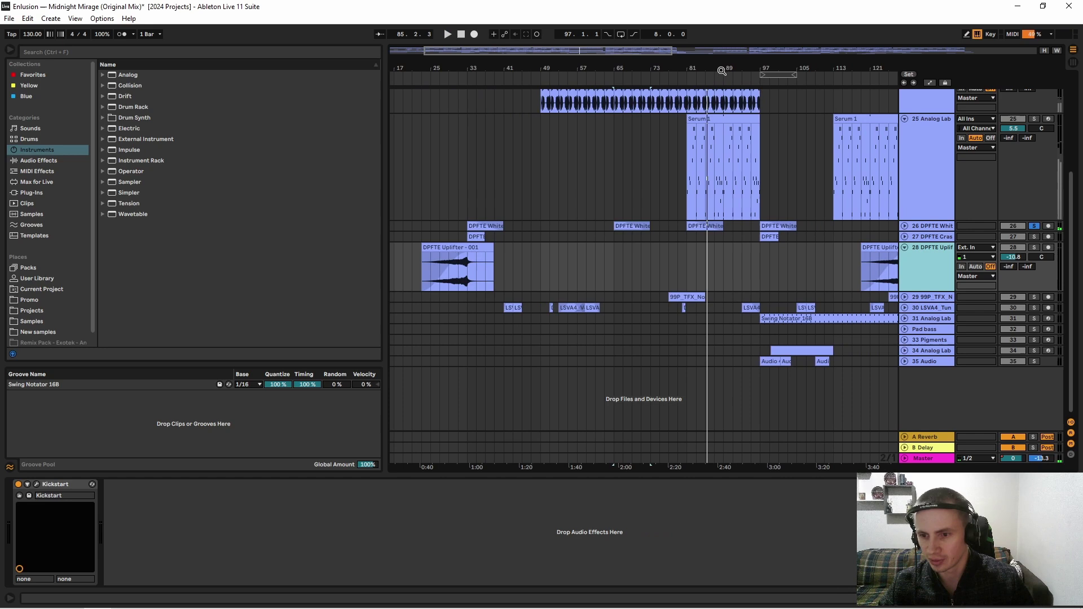
click(904, 248)
click(905, 257)
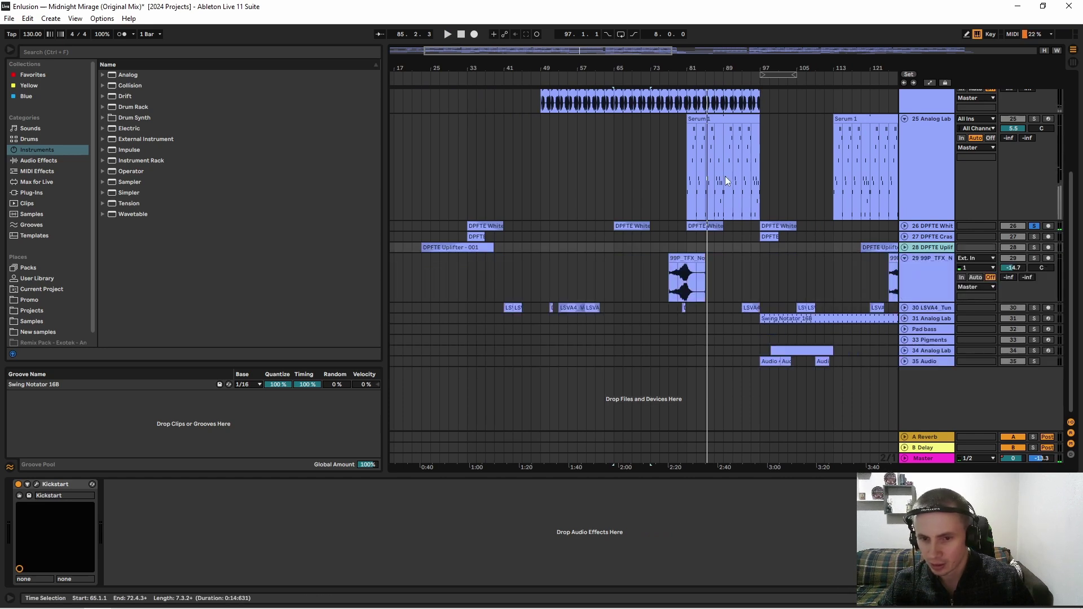
click(905, 258)
click(905, 259)
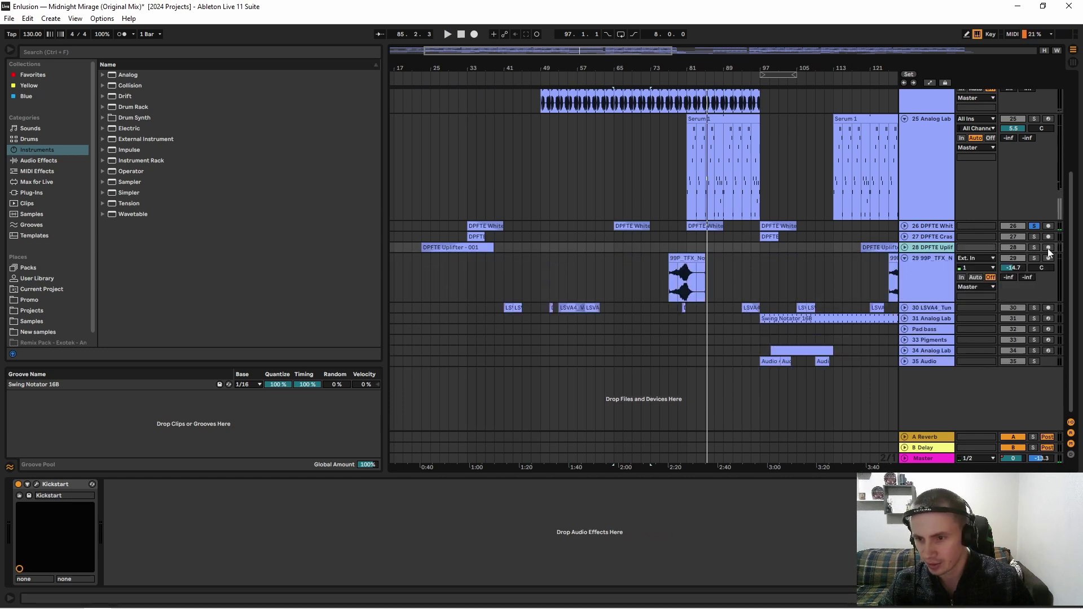
Step: Solo the 99P_TFX Noise track and play its clip from bar 79
click(1034, 258)
click(672, 289)
key(space)
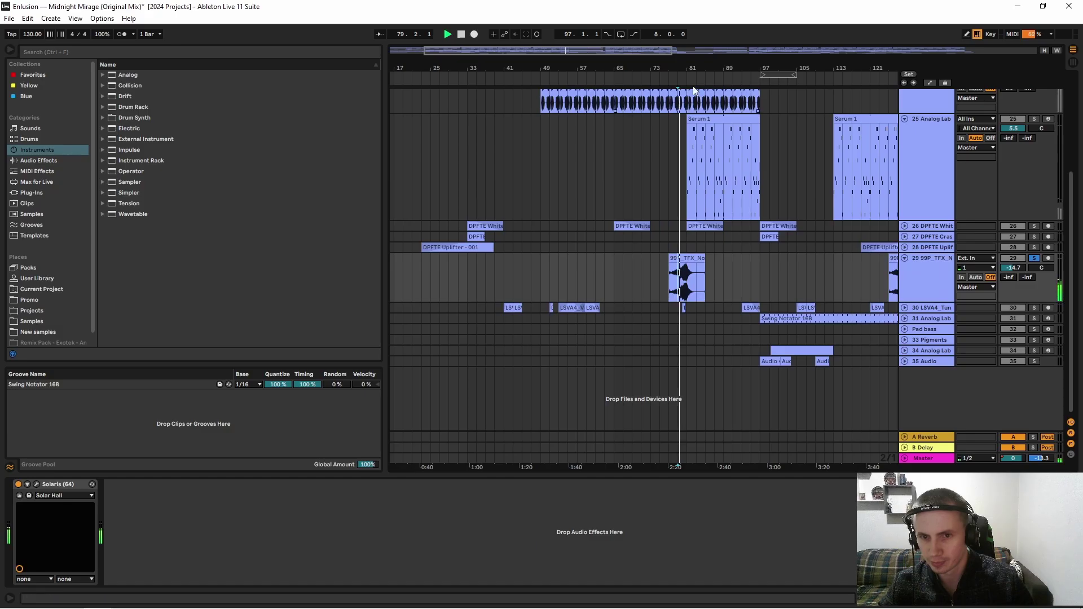
drag(687, 68, 687, 67)
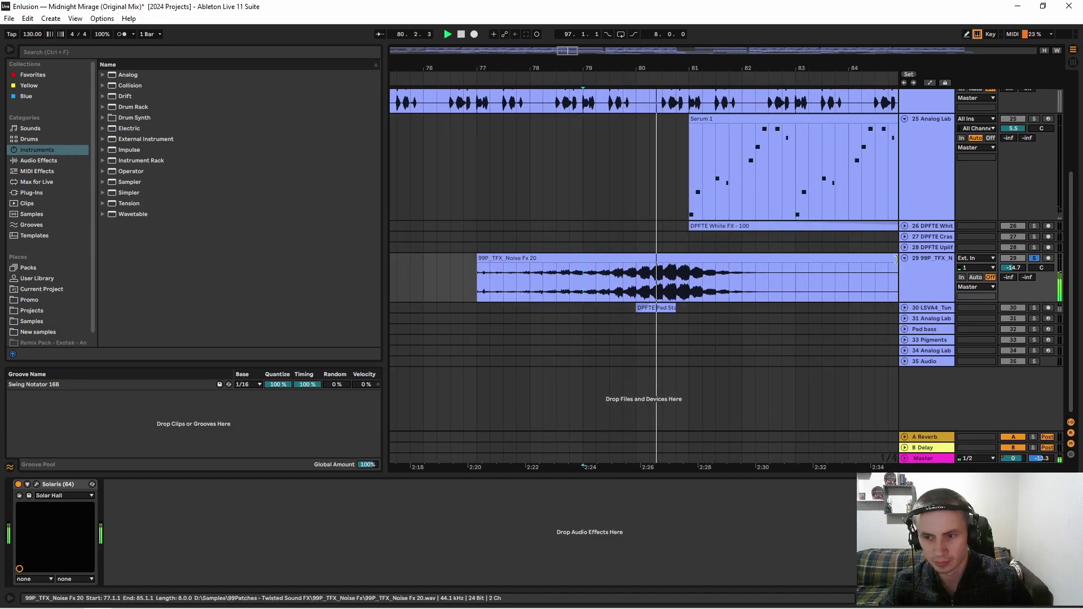
Step: Show the noise FX track's devices and review its Solaris reverb with the Solar Hall preset
click(931, 262)
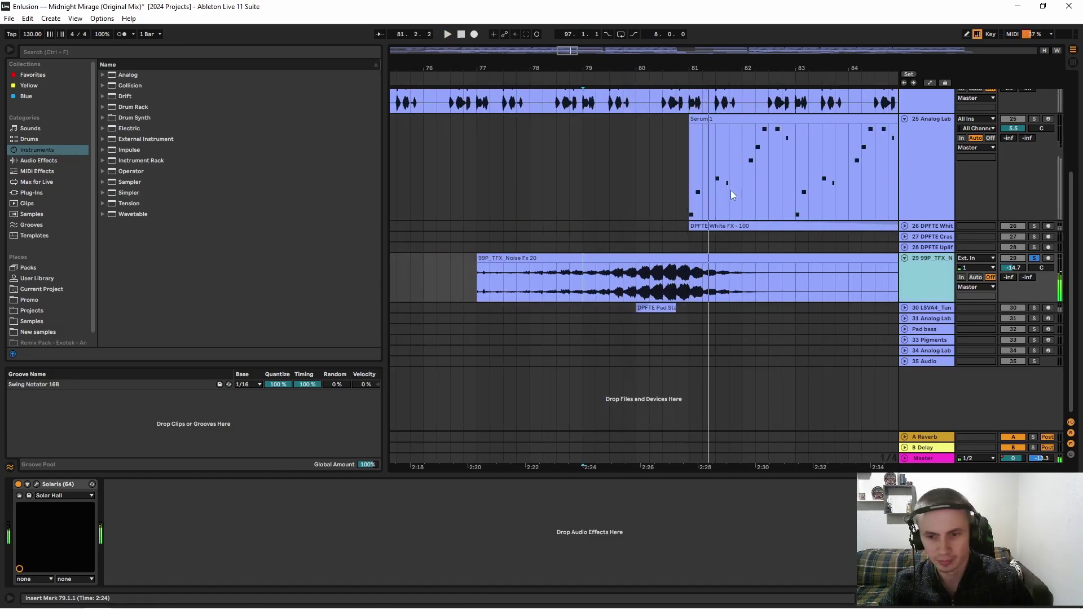
click(36, 484)
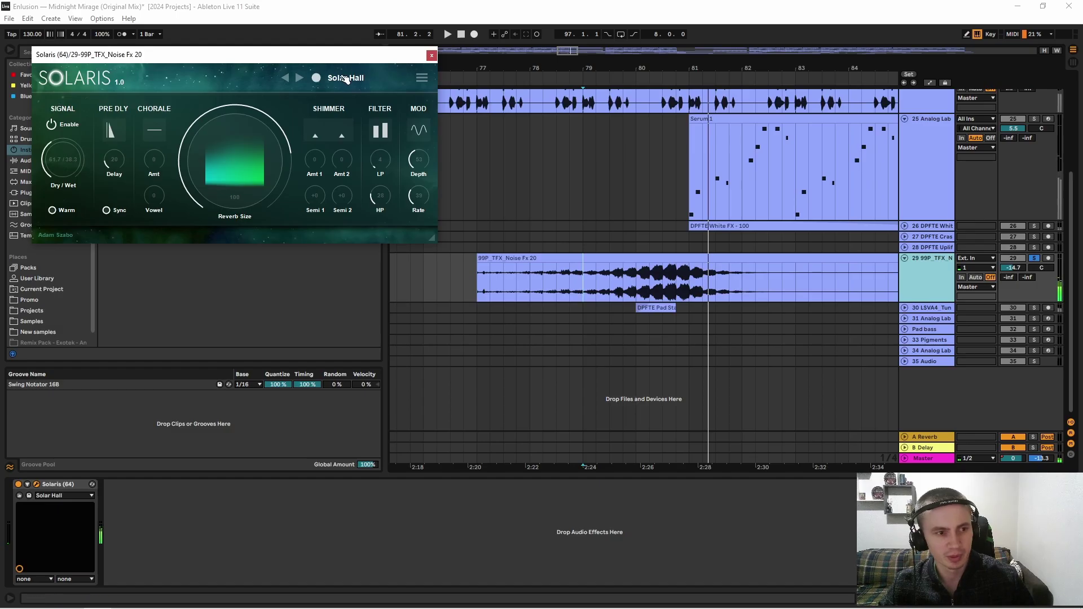
click(432, 56)
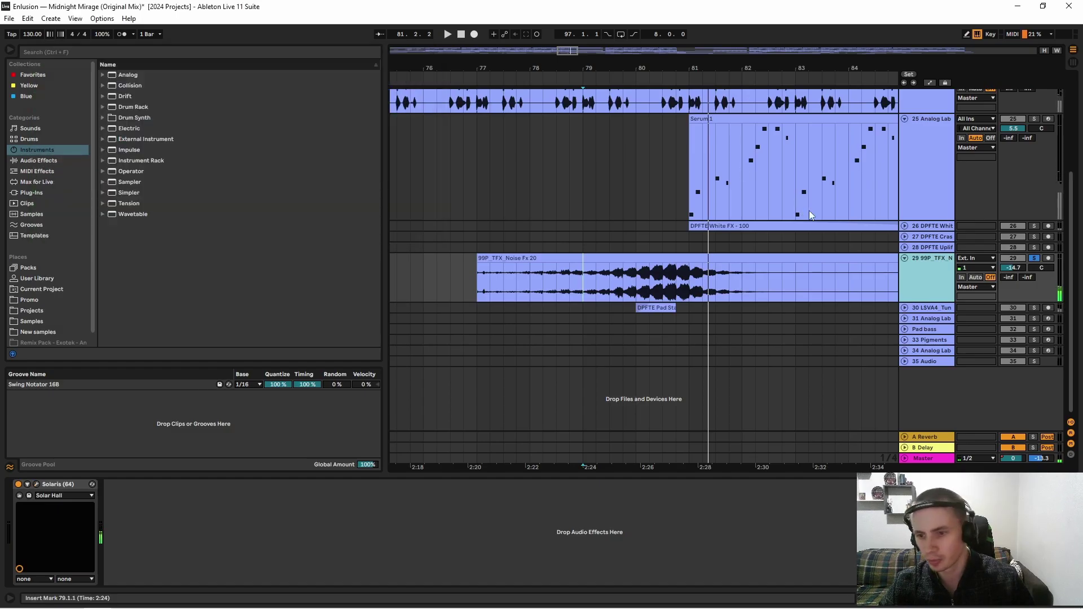
Step: Collapse the noise FX track, expand and solo the 30 LSVA4 Tuned Vocal track, and bring its clips from bar 41 into view
click(906, 260)
click(903, 269)
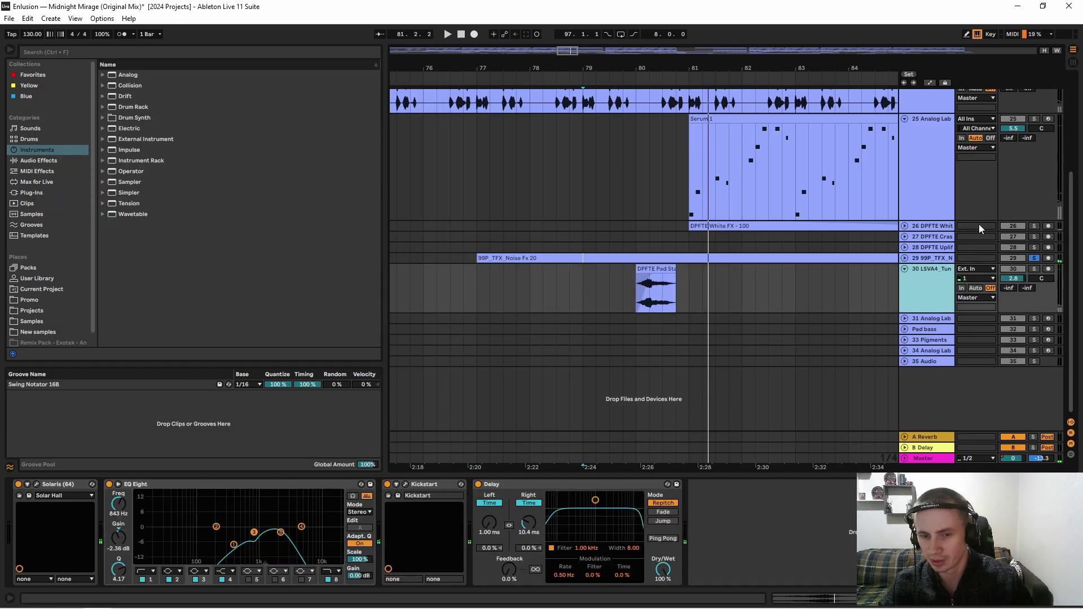
click(1035, 269)
drag(675, 66, 616, 42)
drag(494, 66, 515, 159)
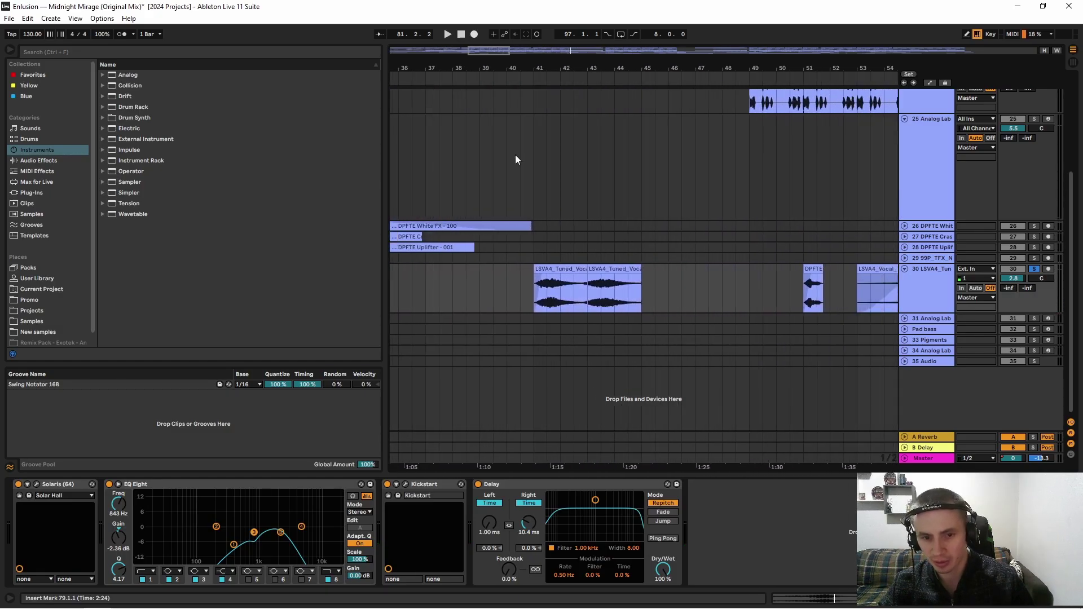
Step: Compare the clip settings and pitch of the two LSVA4_Tuned_Vocal clips at bars 41 and 43
click(568, 279)
click(616, 300)
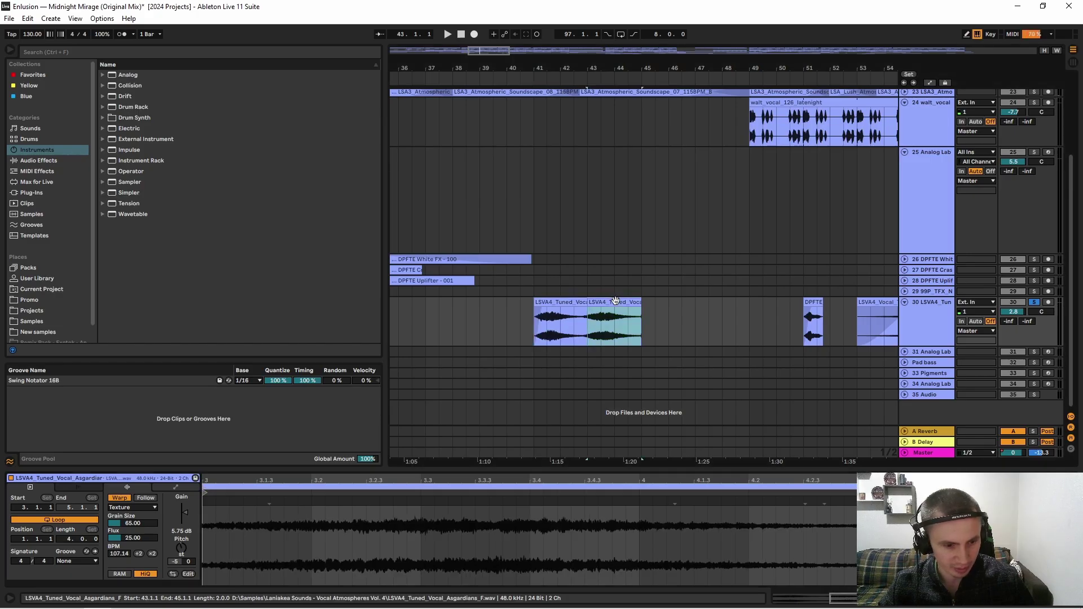
click(575, 304)
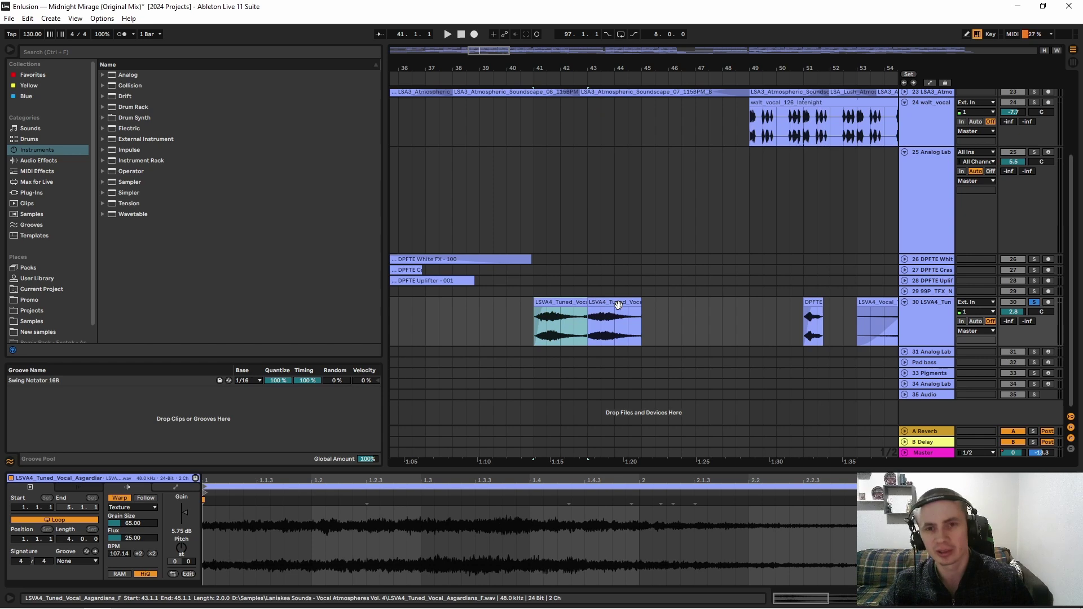
drag(520, 480, 520, 460)
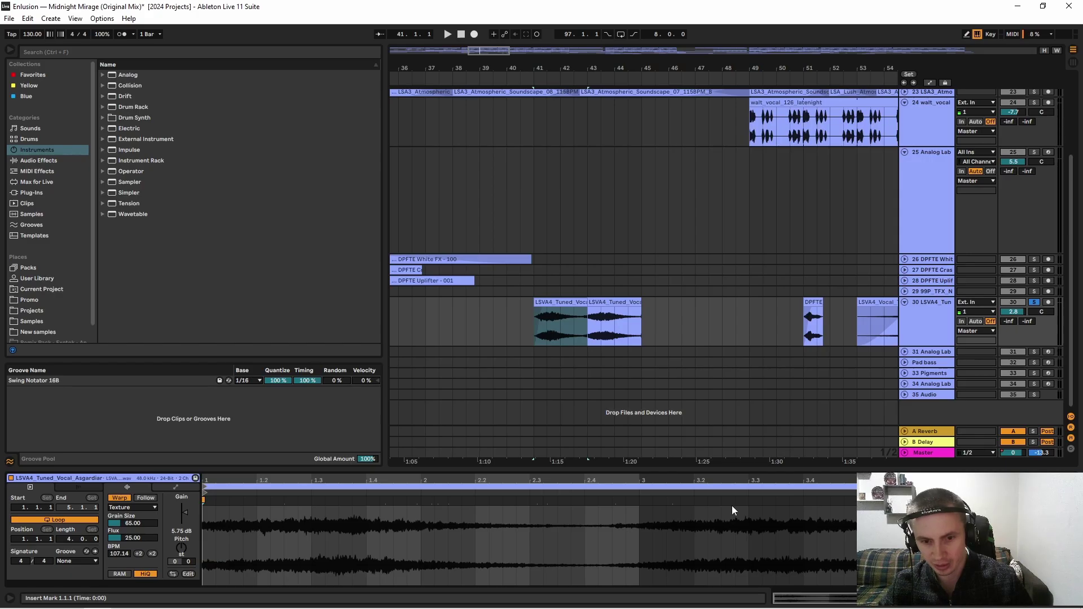
click(546, 303)
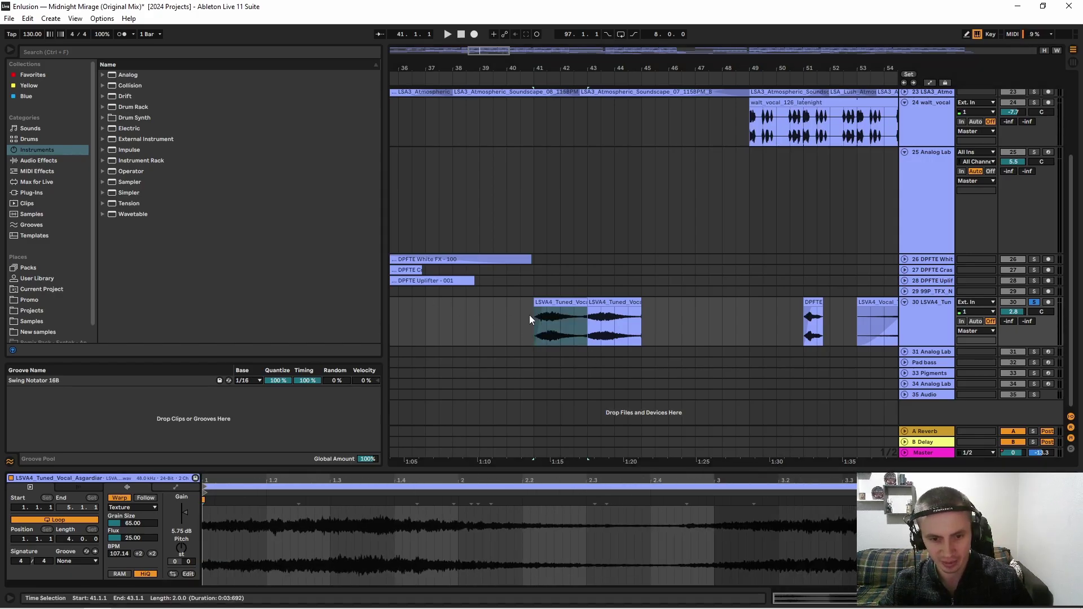
click(609, 303)
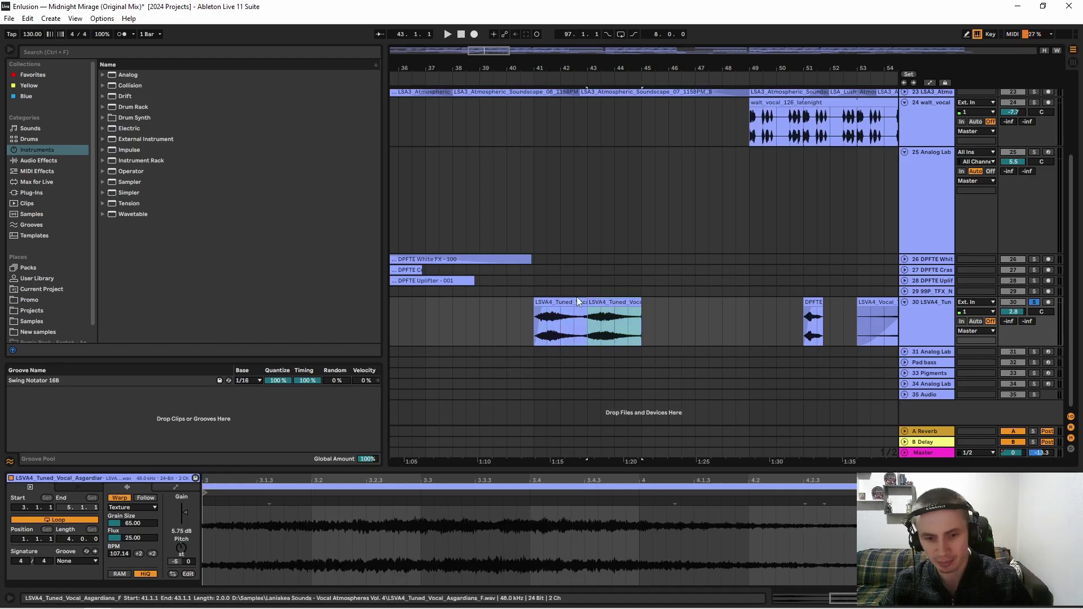
click(550, 302)
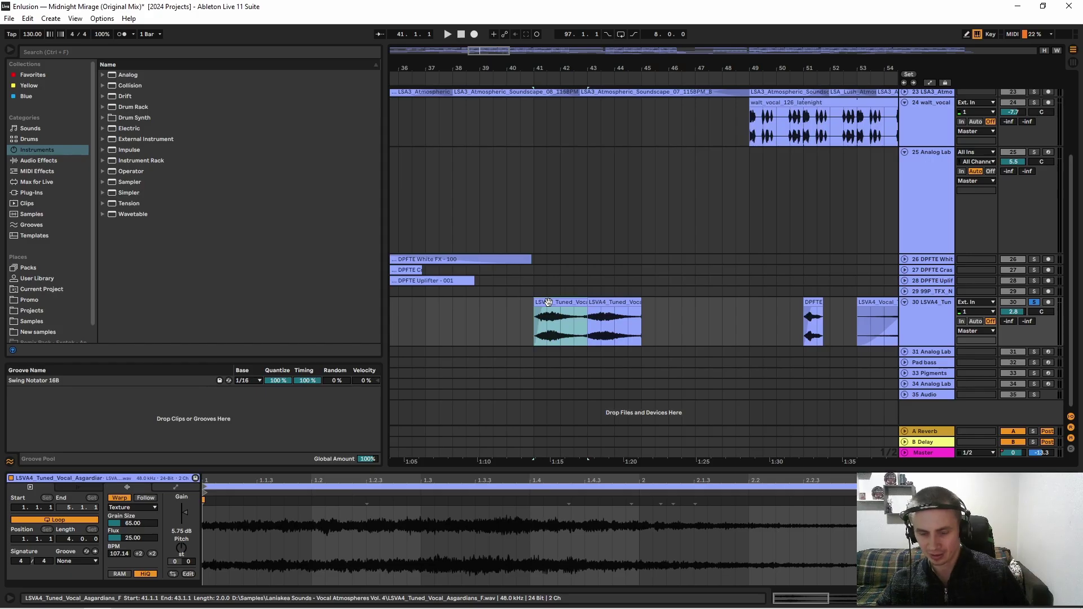
click(611, 303)
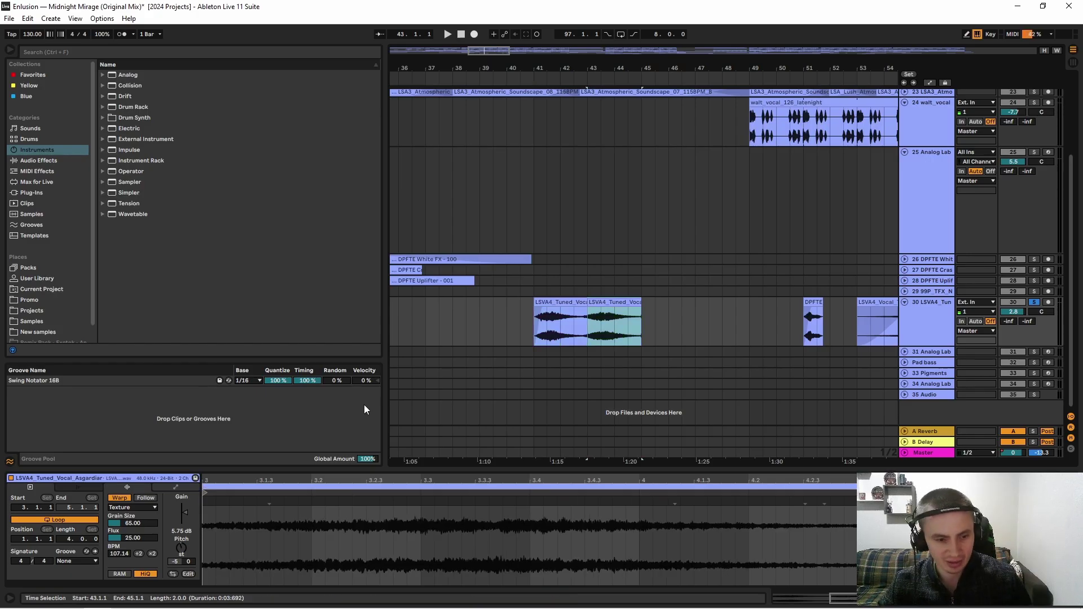
key(Delete)
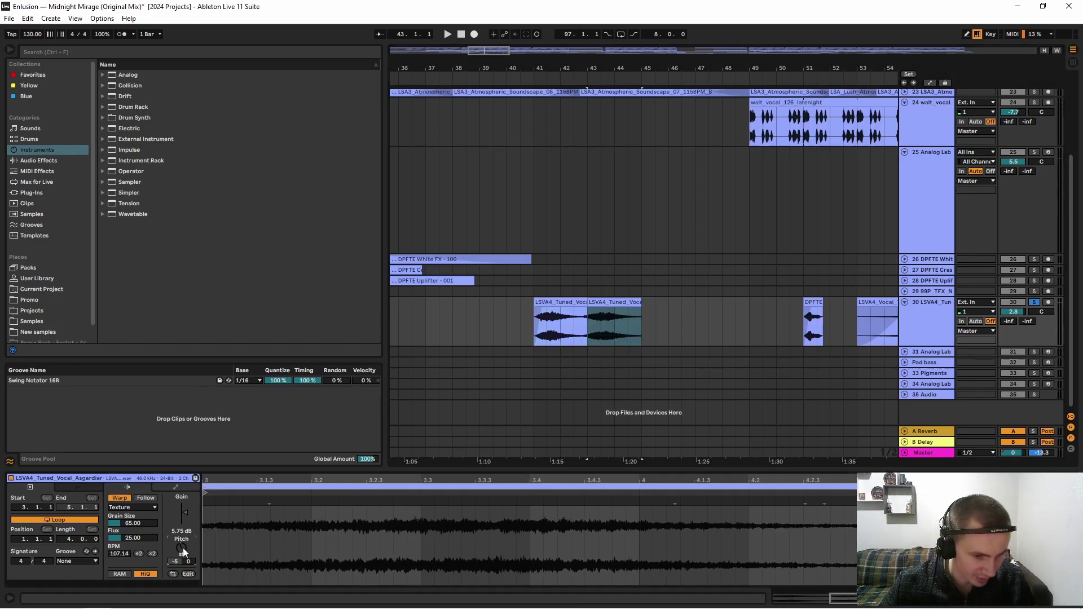
Step: Play the two tuned vocal clips from bar 41, checking the second clip's pitch setting
click(571, 301)
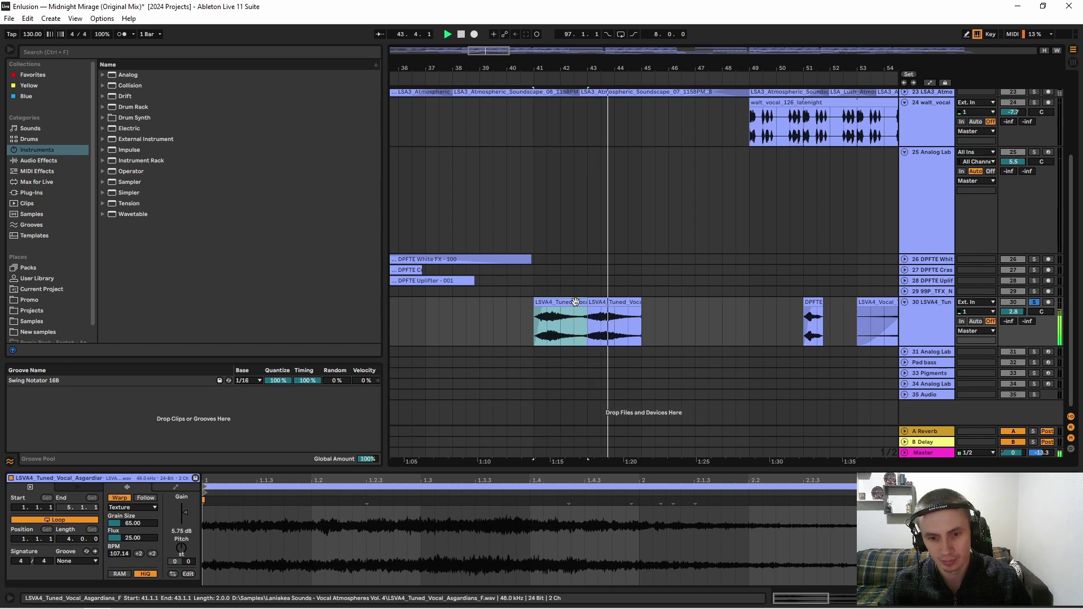
click(611, 305)
key(space)
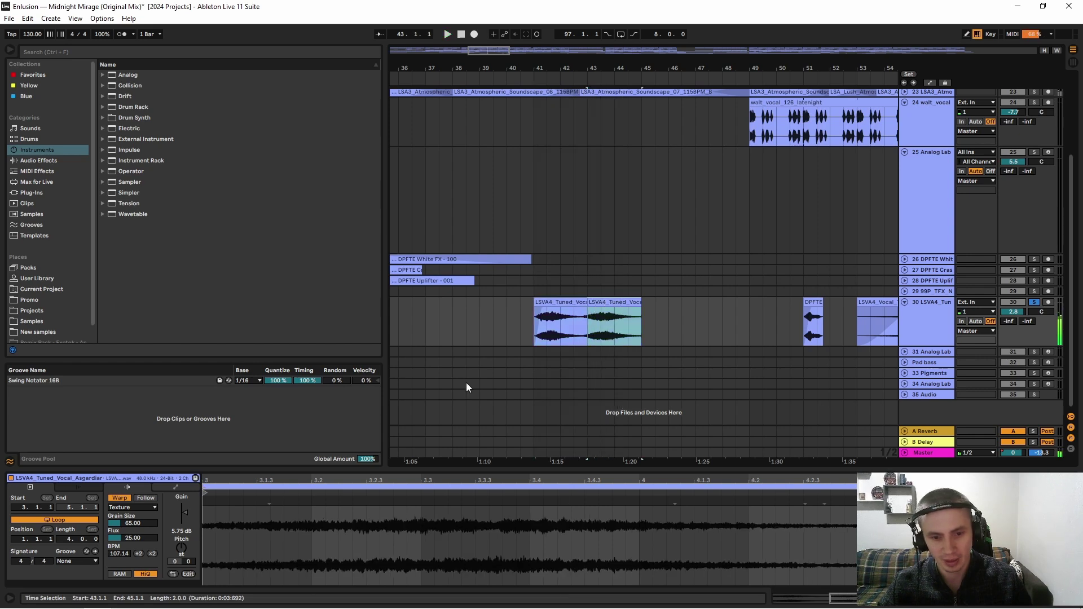
click(180, 550)
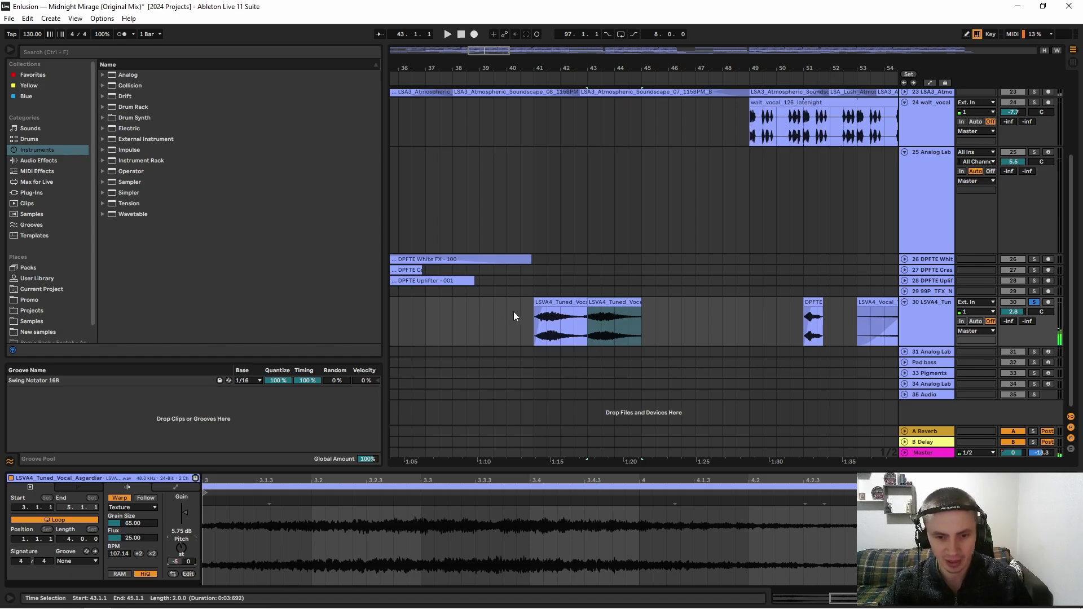
click(536, 320)
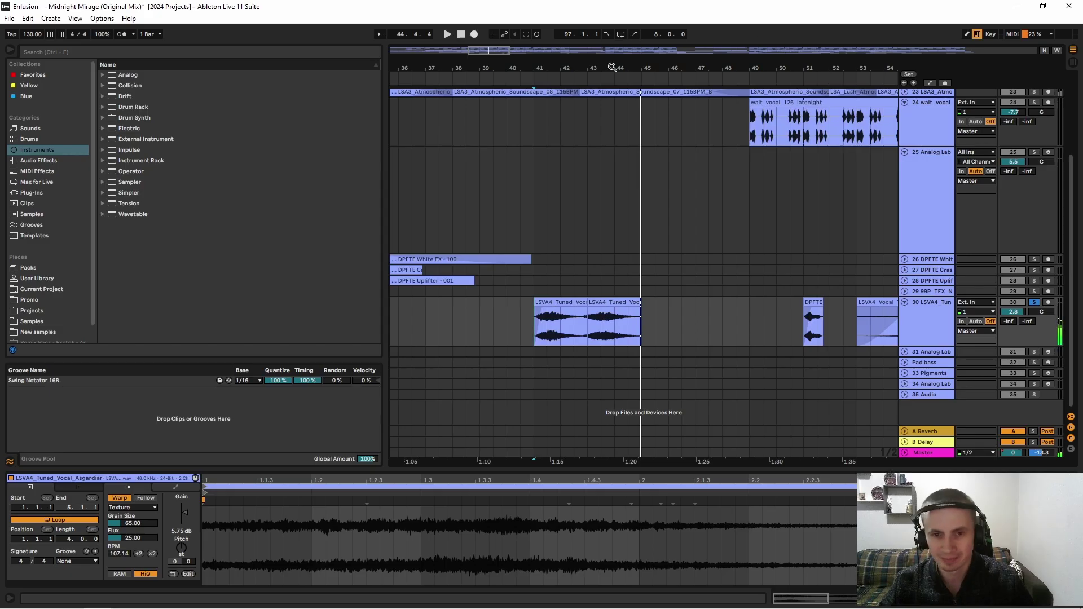
Step: Play the DPFTE Pad Stab clip at bar 51 on the soloed vocal track
drag(613, 67, 561, 279)
click(531, 316)
key(space)
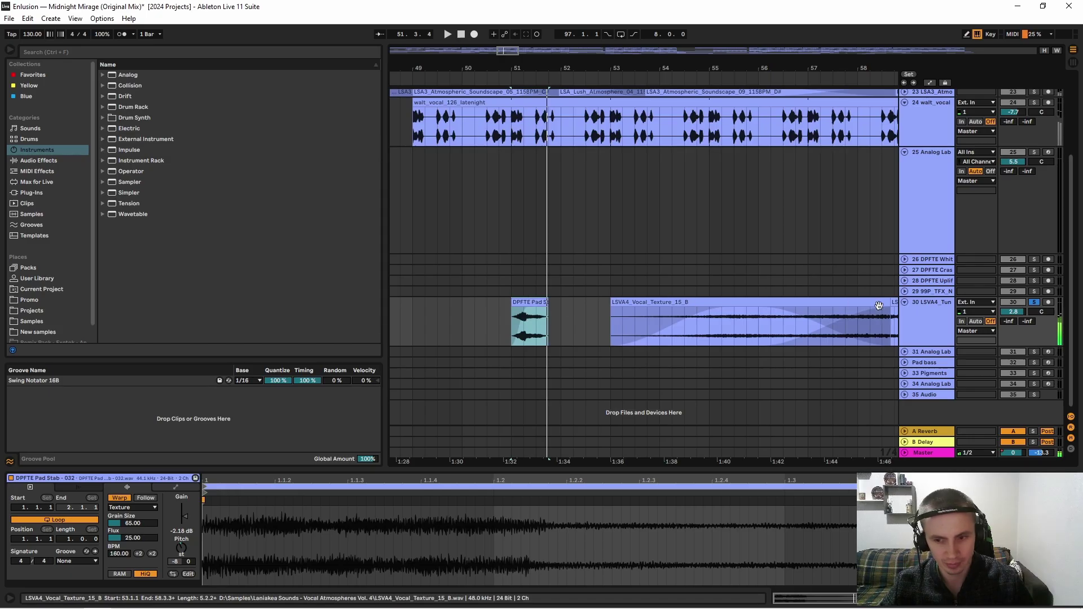
Step: Show the vocal track's devices, display the EQ Eight band 8 frequency automation across the arrangement, and select the Delay
click(938, 311)
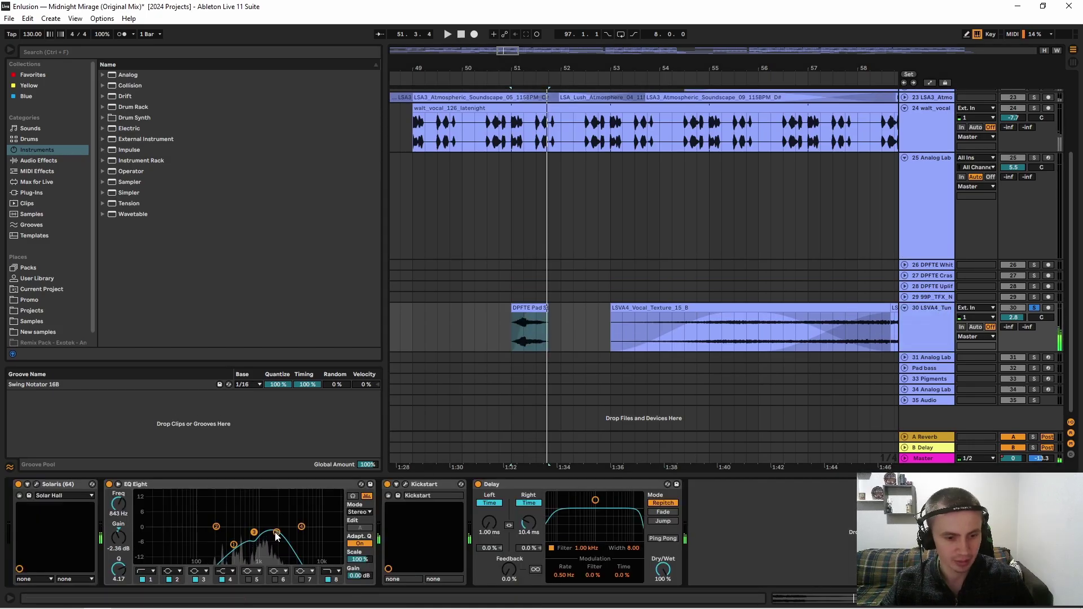
right_click(122, 515)
click(141, 525)
mouse_move(567, 75)
mouse_down()
mouse_move(568, 66)
mouse_move(563, 80)
mouse_up()
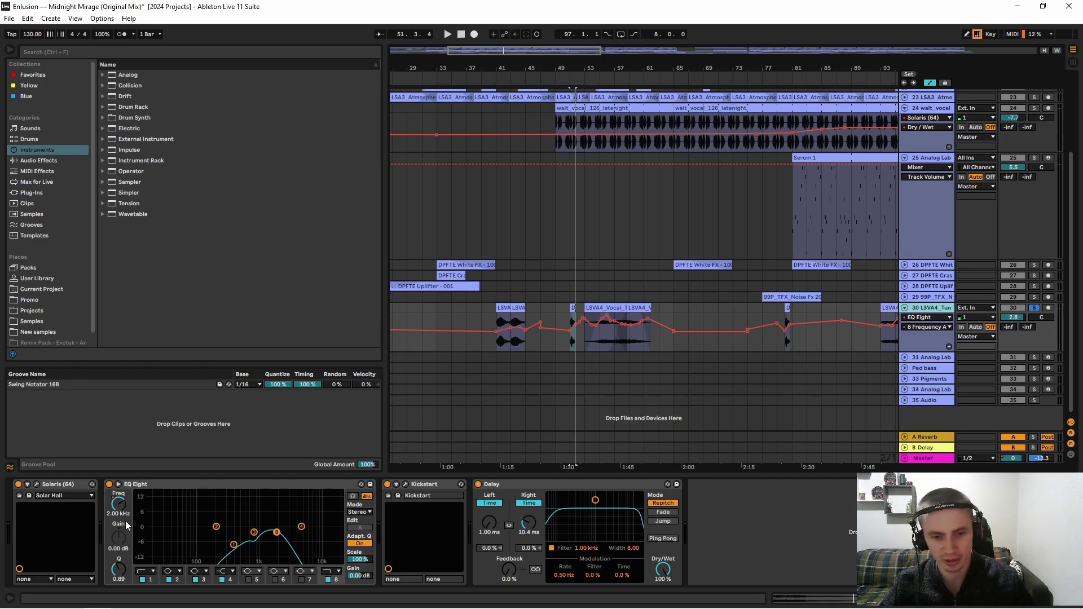
click(535, 488)
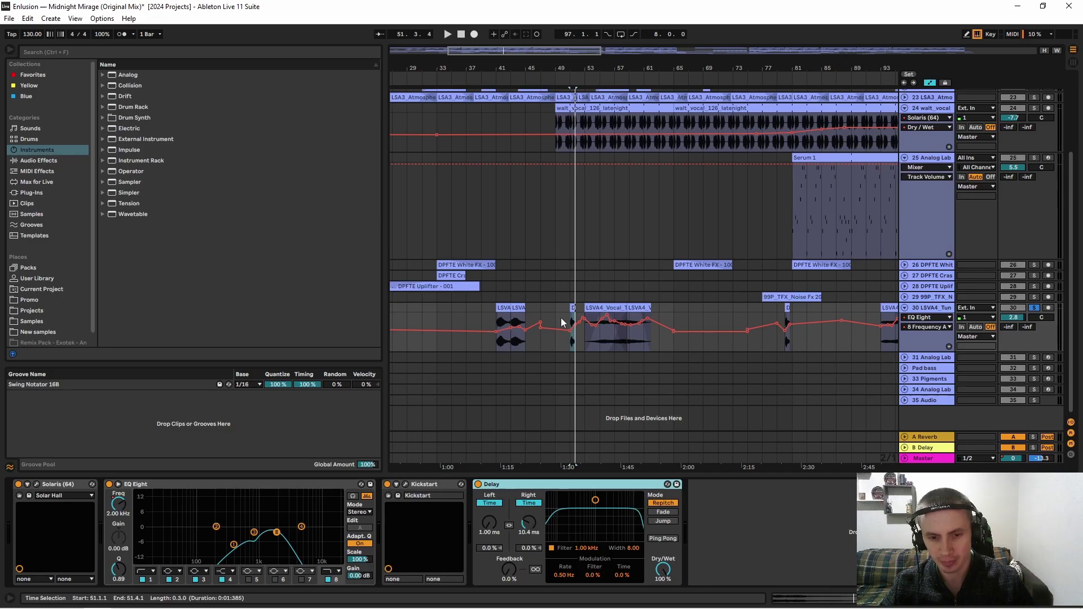
Step: Play the LSVA4_Vocal_Texture_15_B clip at bar 53 and review its settings and those of the following vocal texture clip
click(601, 332)
drag(599, 67, 618, 284)
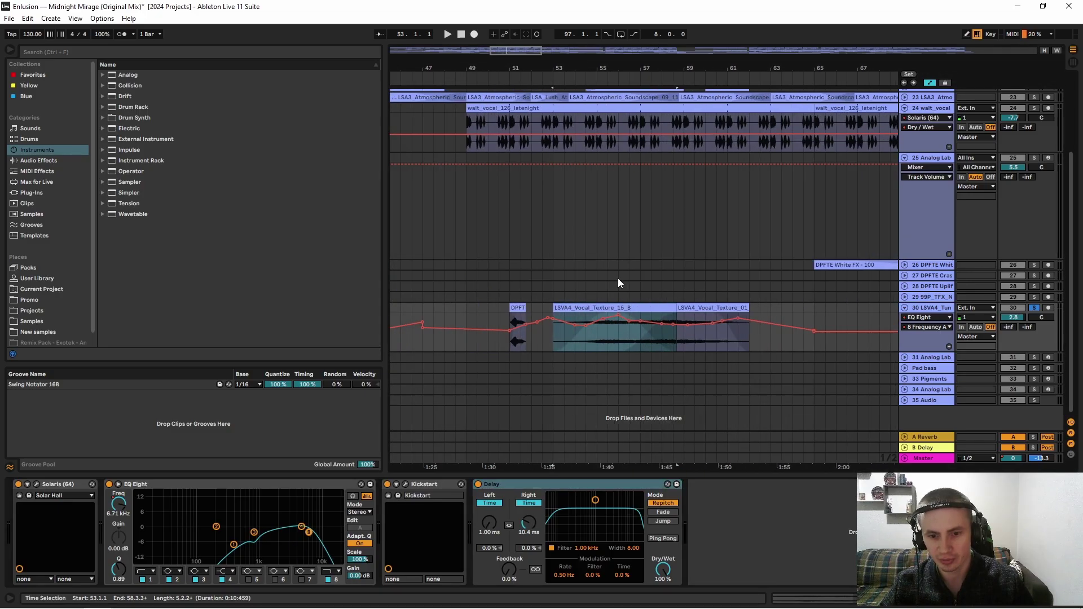
click(615, 308)
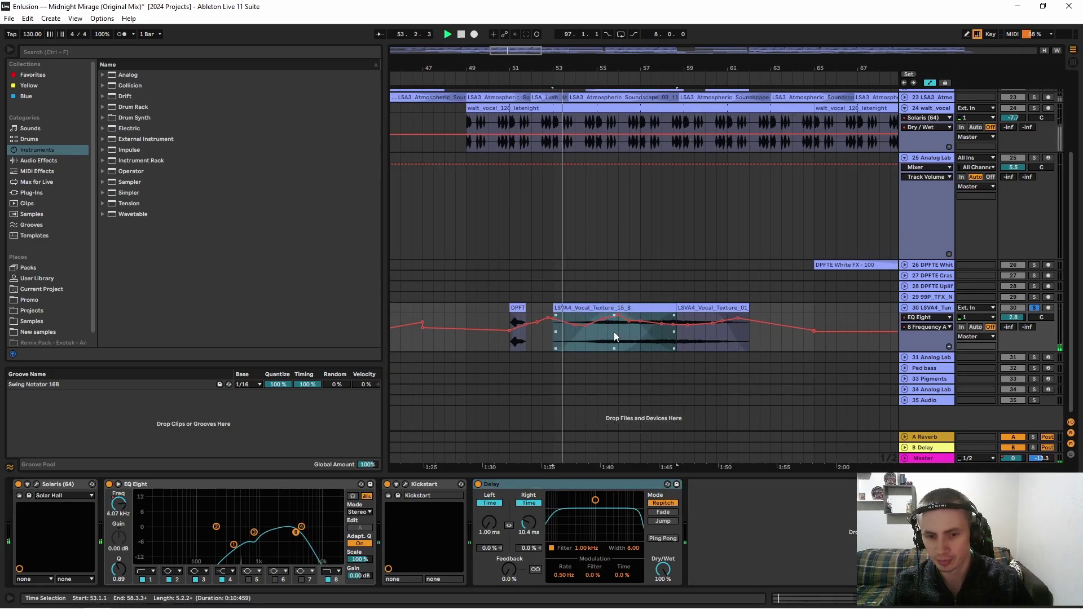
double_click(615, 308)
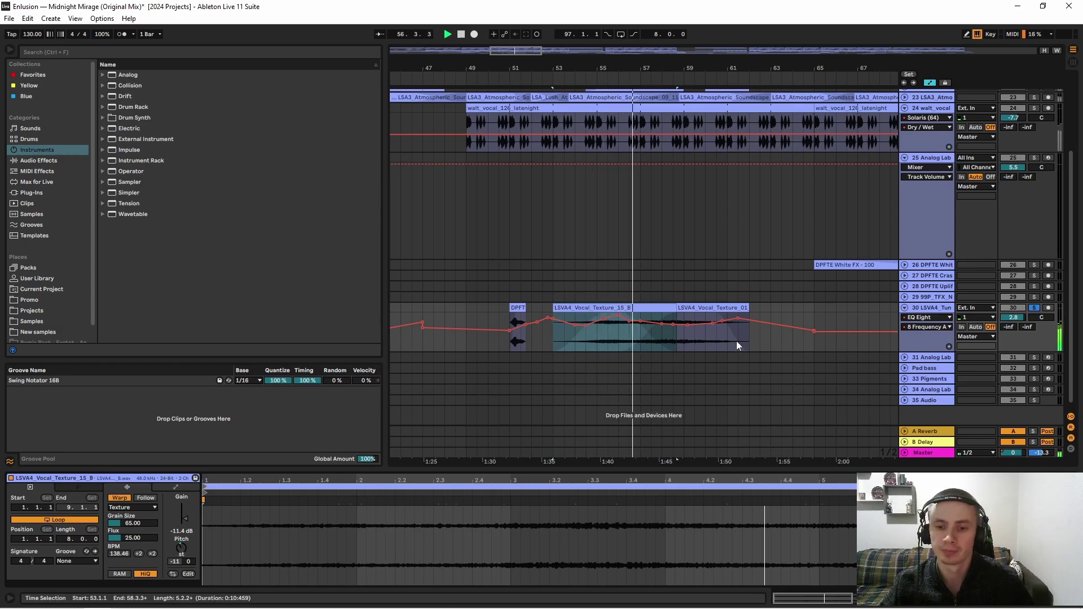
key(Right)
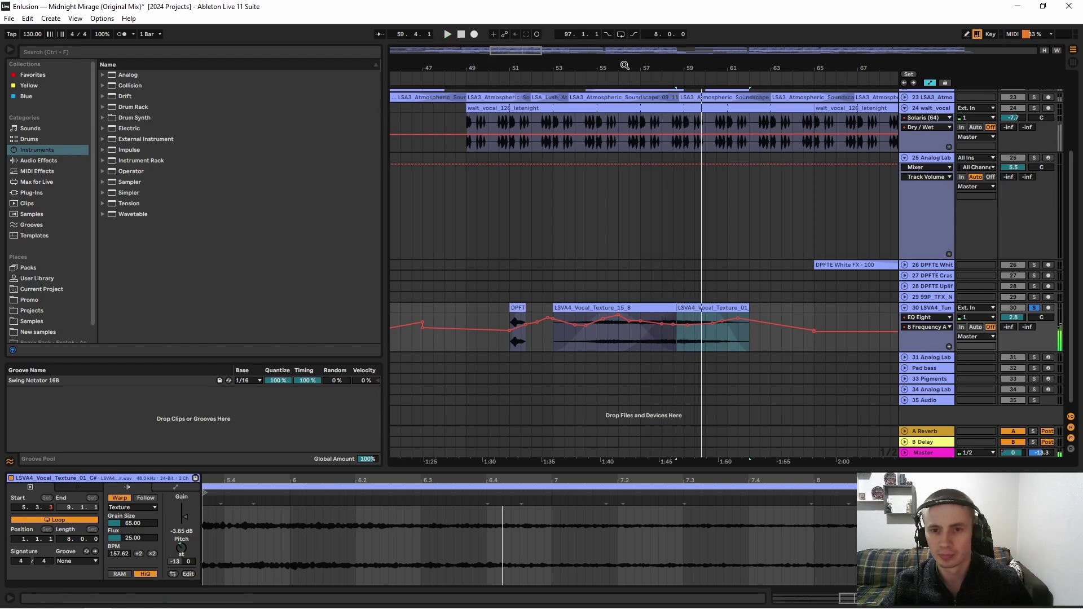
Step: Play the two tuned vocal clips at bars 105 and 107, then survey the track's remaining clips and filter automation
key(minus)
drag(648, 58, 637, 110)
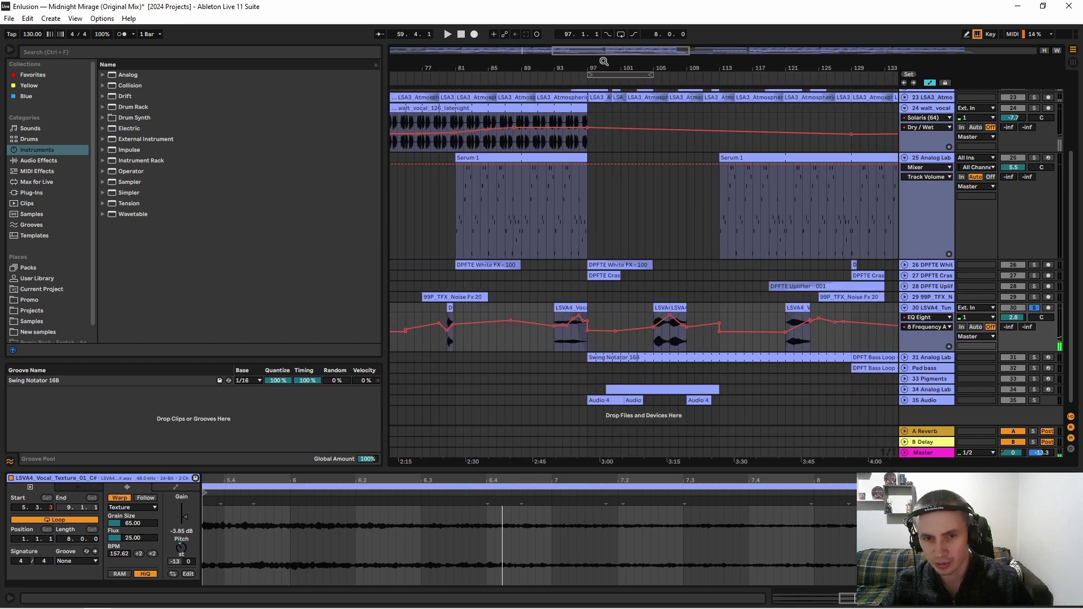
drag(664, 67, 629, 130)
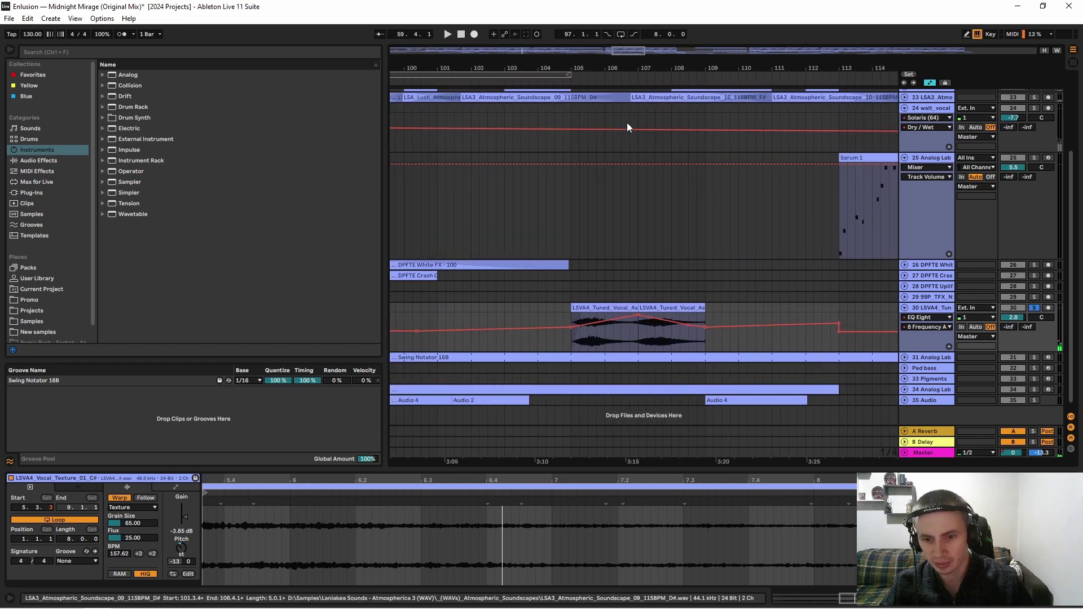
click(623, 307)
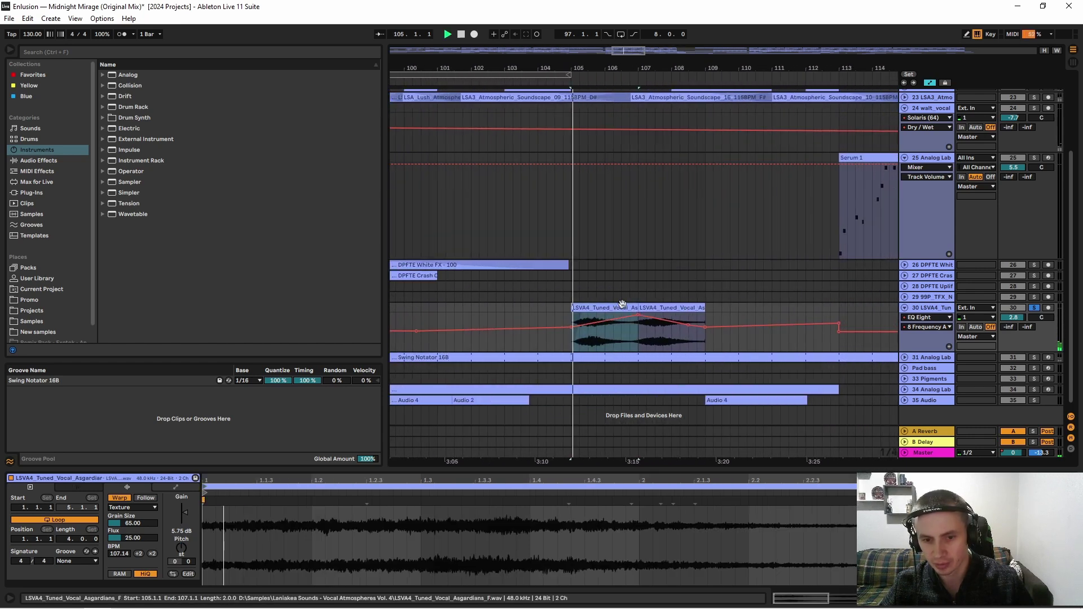
click(660, 308)
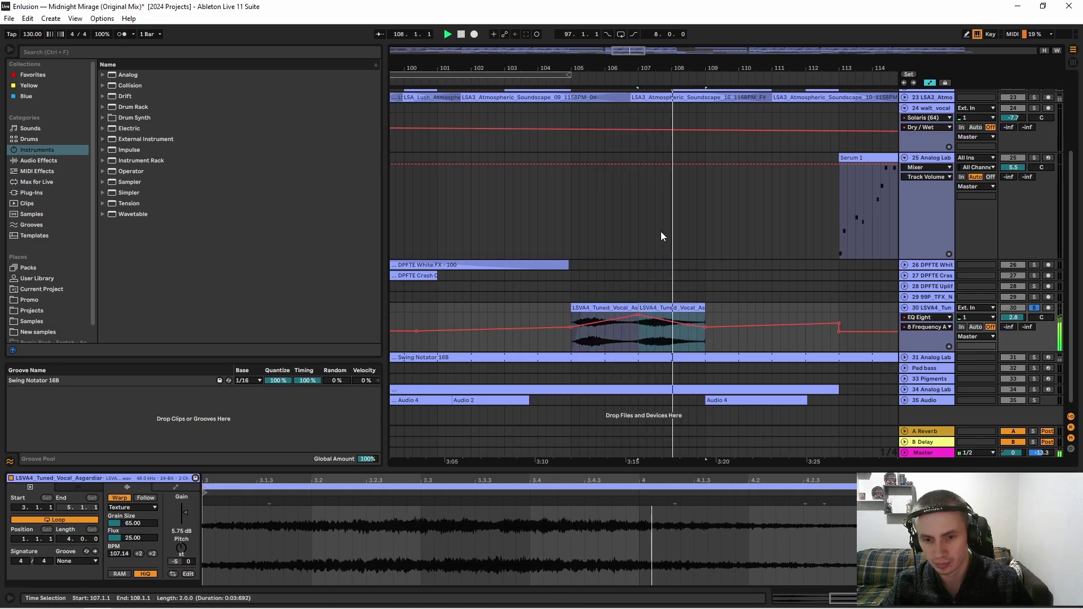
drag(638, 70, 485, 56)
key(space)
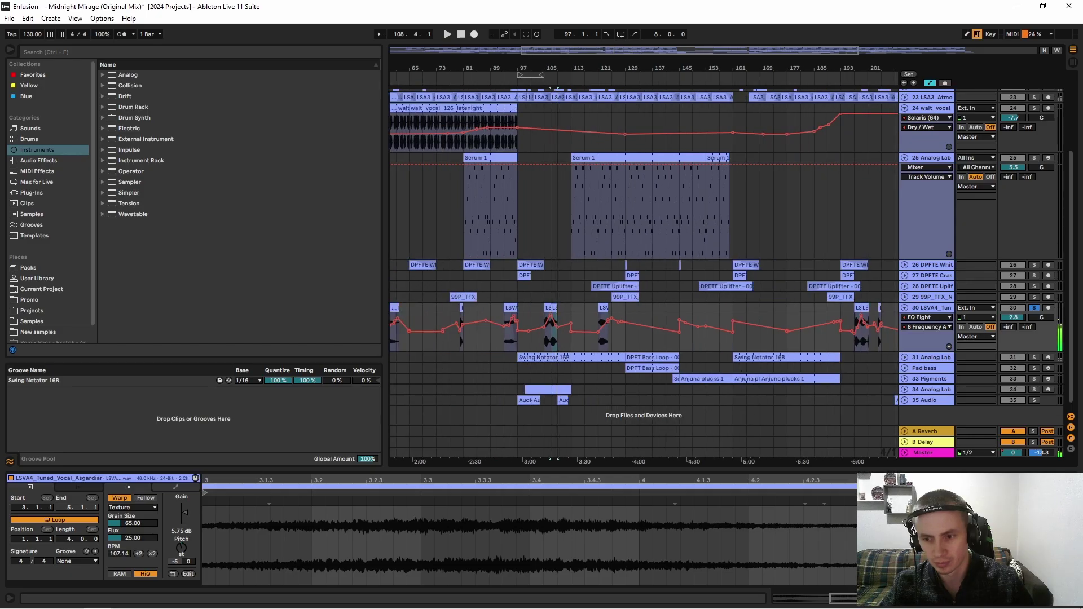
Step: Unfold the Analog Lab track 31, review its Swing Notator 16B clip, and play the track soloed from bar 129
scroll(682, 307, down, 1)
click(906, 352)
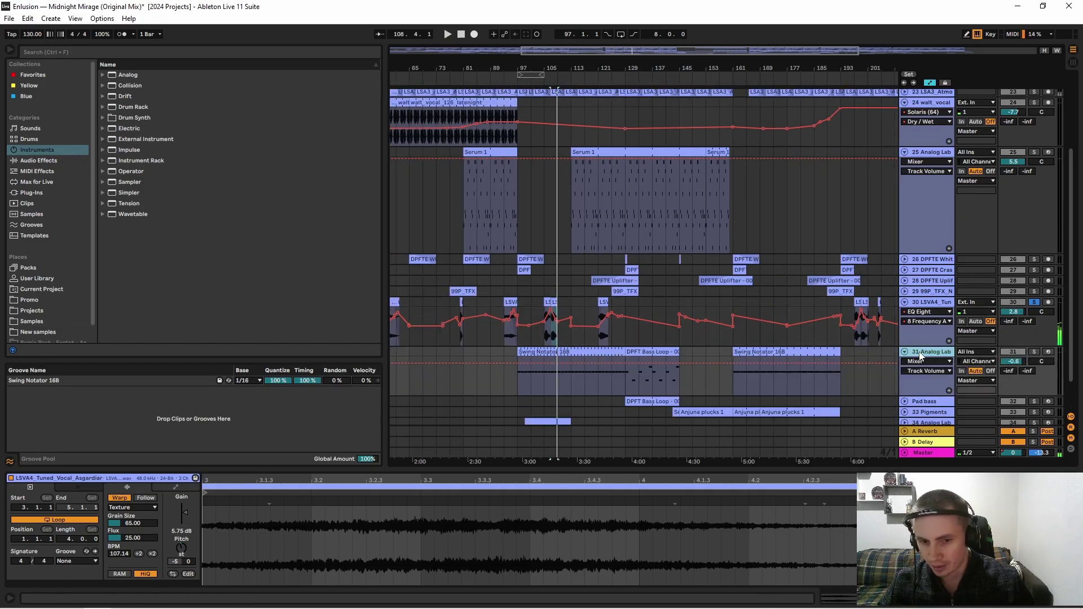
click(601, 350)
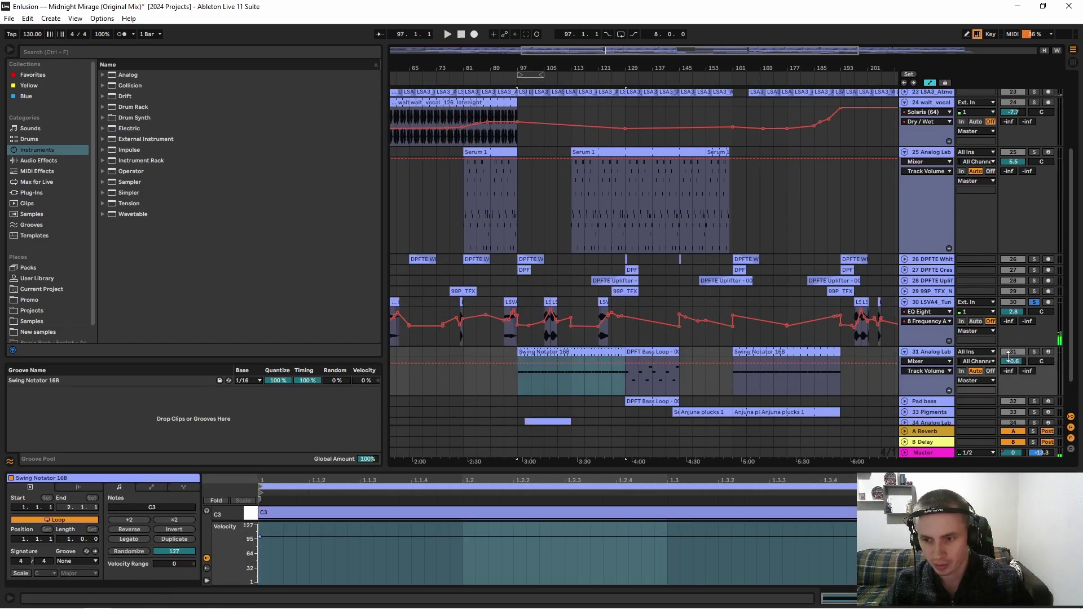
click(621, 385)
key(space)
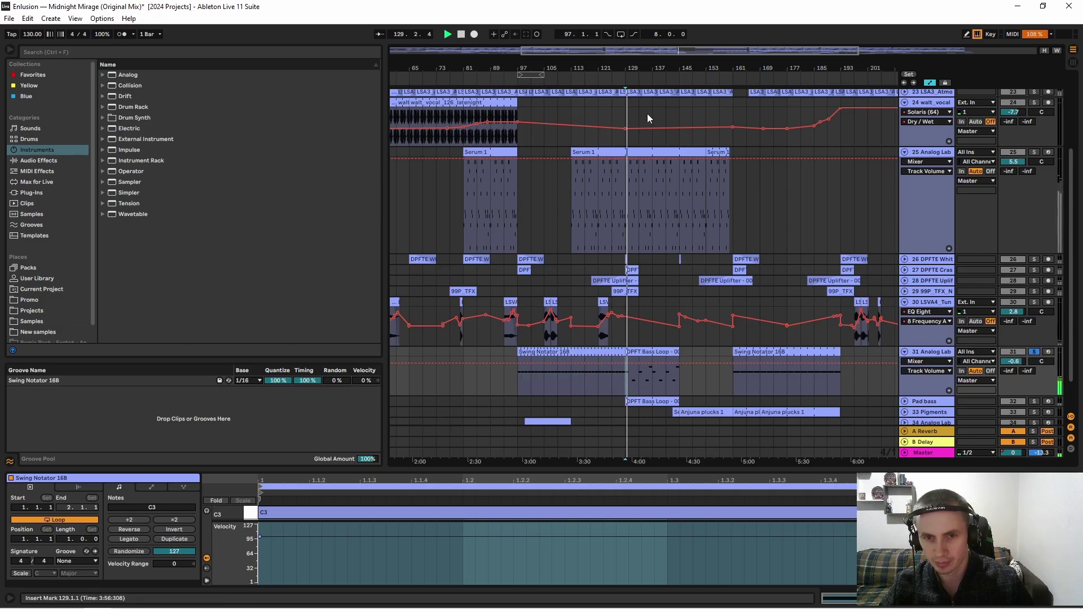
scroll(647, 119, up, 3)
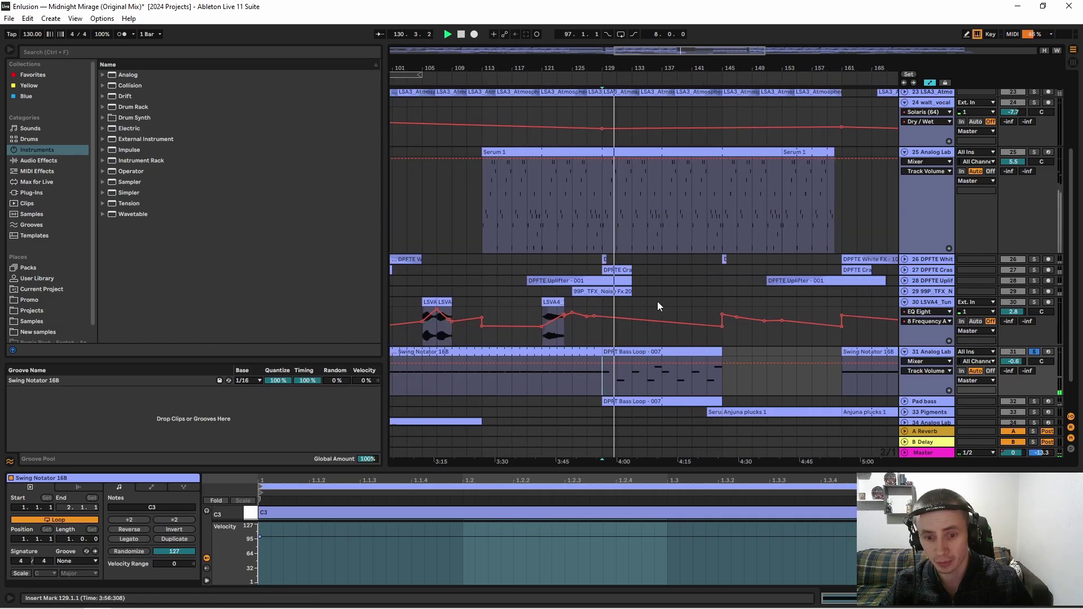
Step: Unfold the Pad bass track, solo it alongside the Analog Lab bass, and show its device chain
scroll(658, 302, down, 3)
click(905, 363)
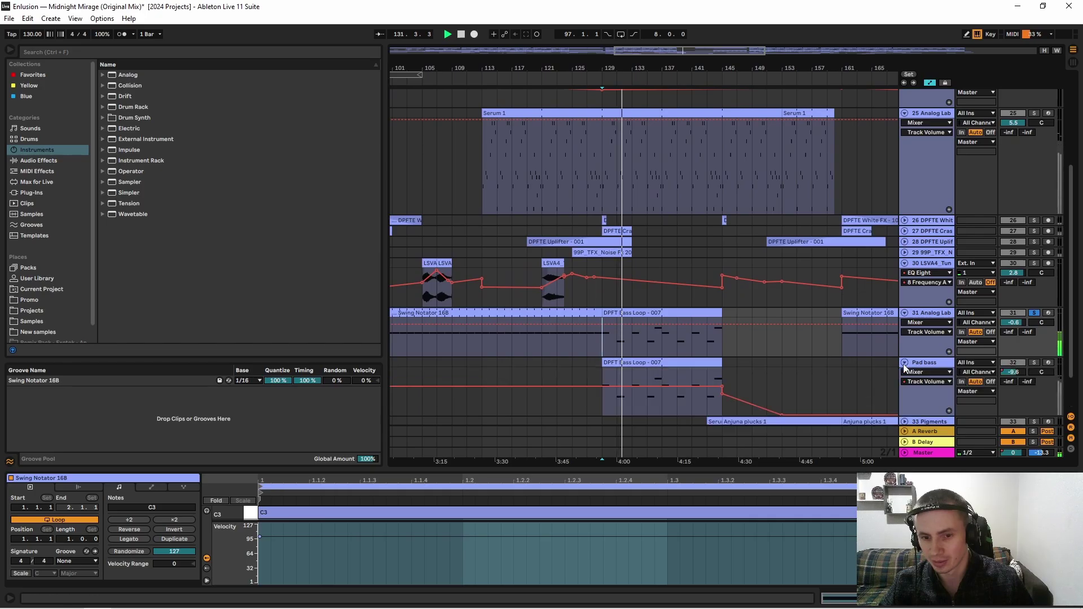
scroll(648, 312, down, 3)
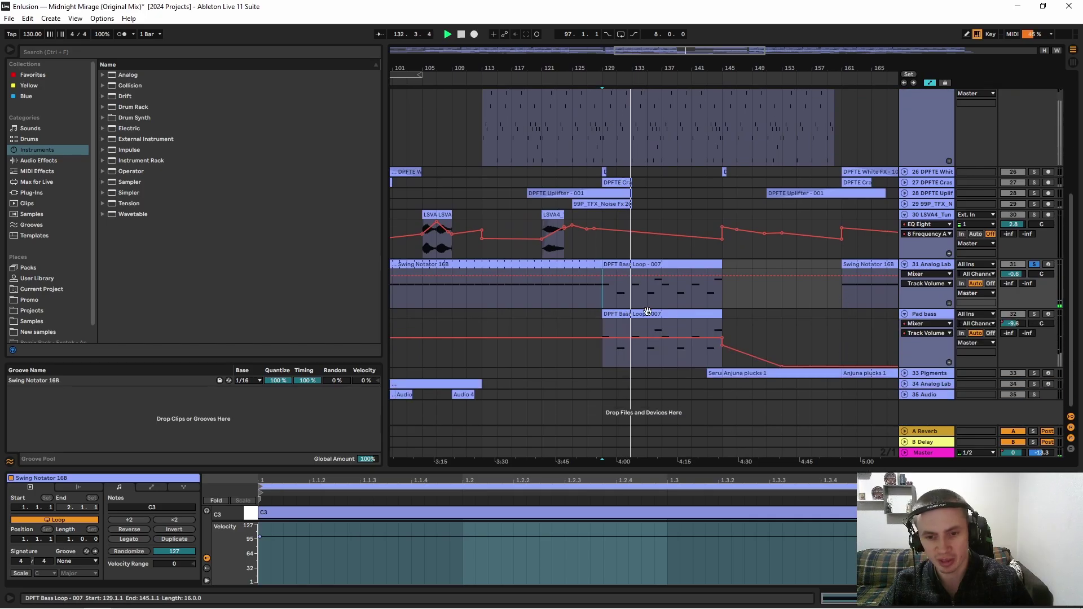
click(1034, 314)
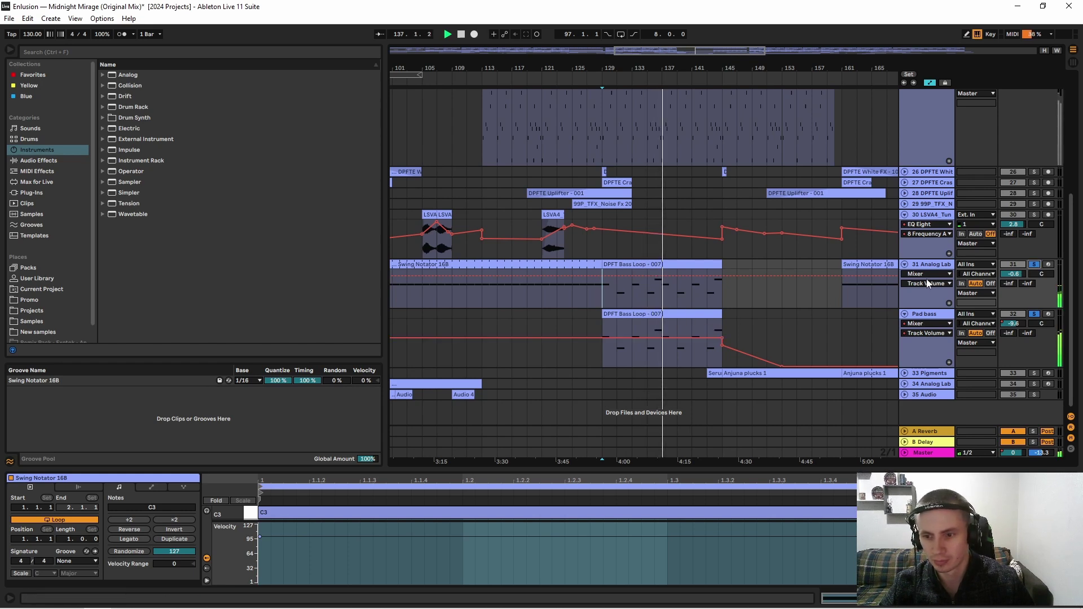
click(934, 313)
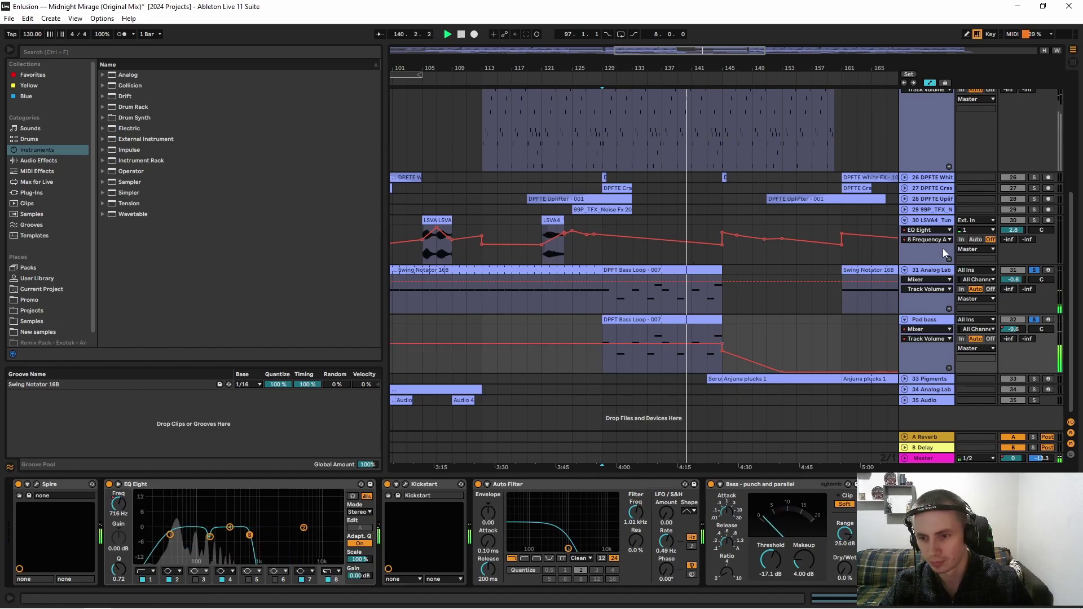
Step: Play the Serum 1 part on track 25 soloed together with both bass tracks, ending with all three solos cleared
scroll(834, 238, up, 5)
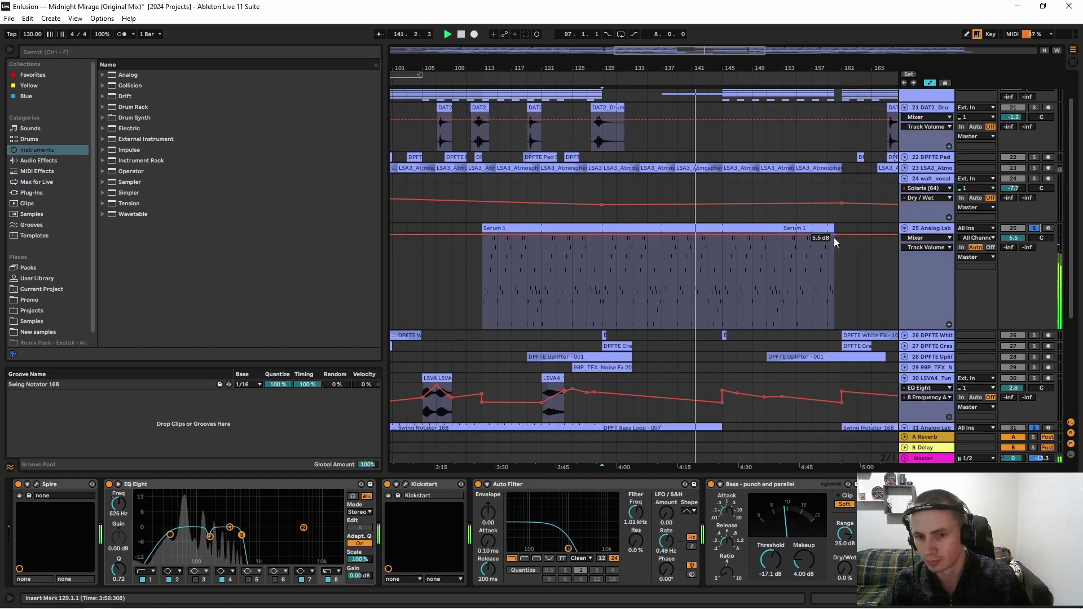
scroll(833, 238, down, 3)
scroll(834, 236, down, 1)
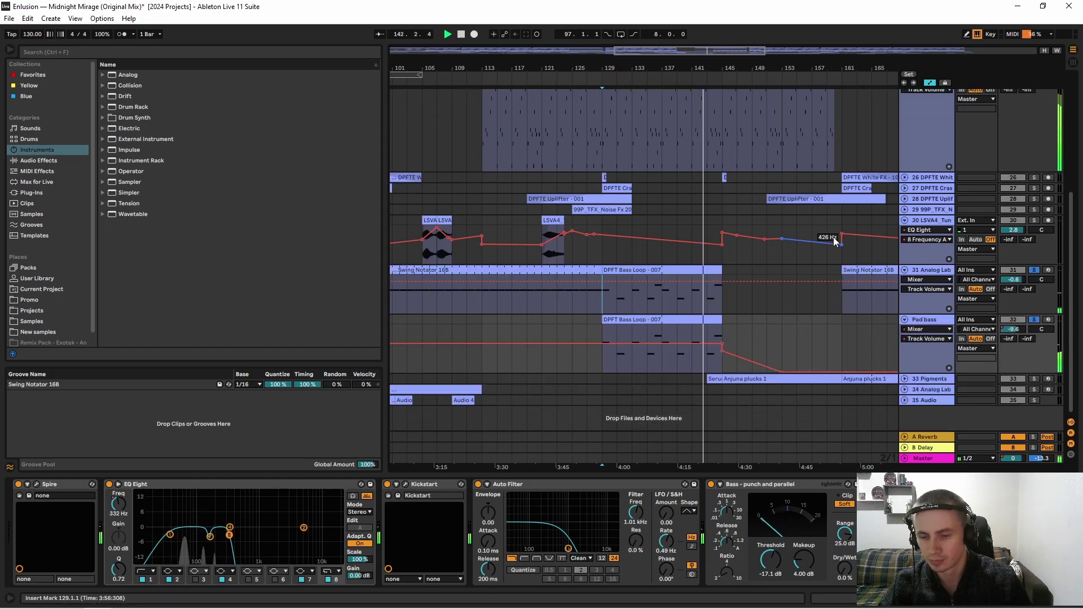
scroll(926, 180, up, 1)
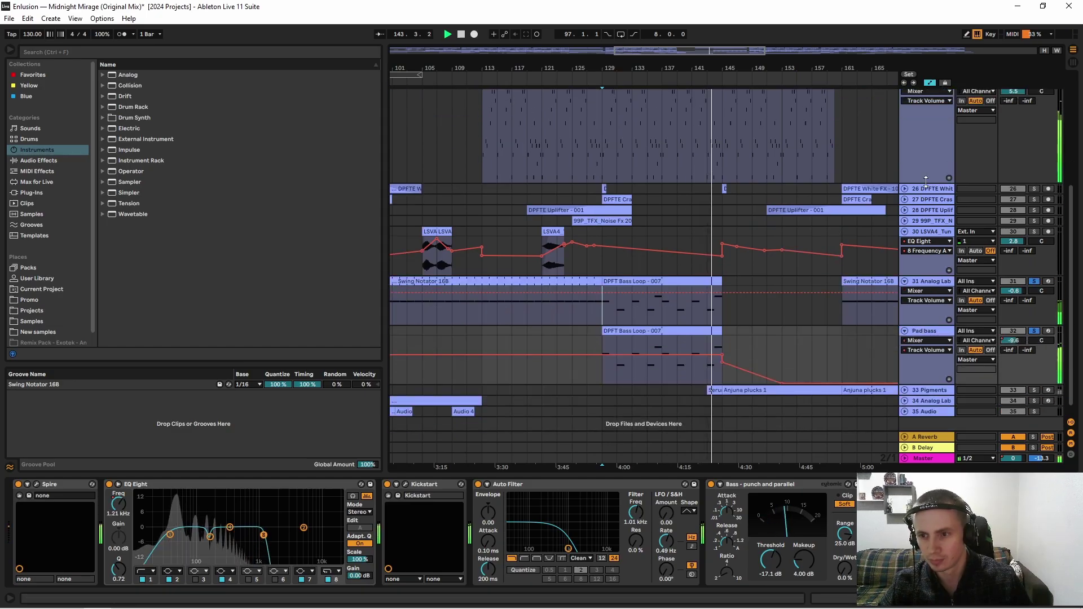
scroll(925, 182, up, 2)
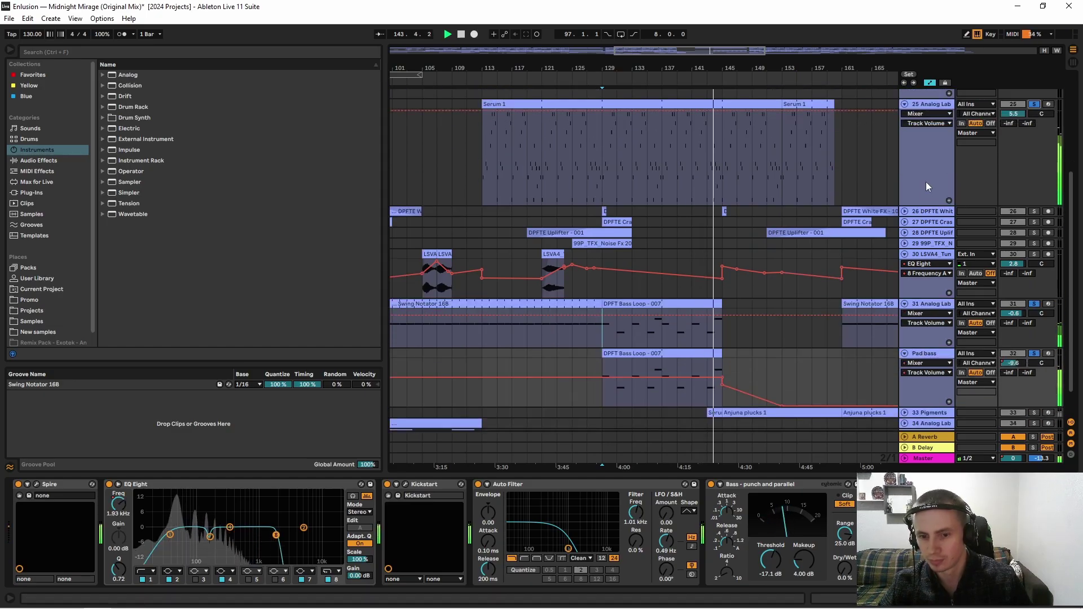
click(1033, 105)
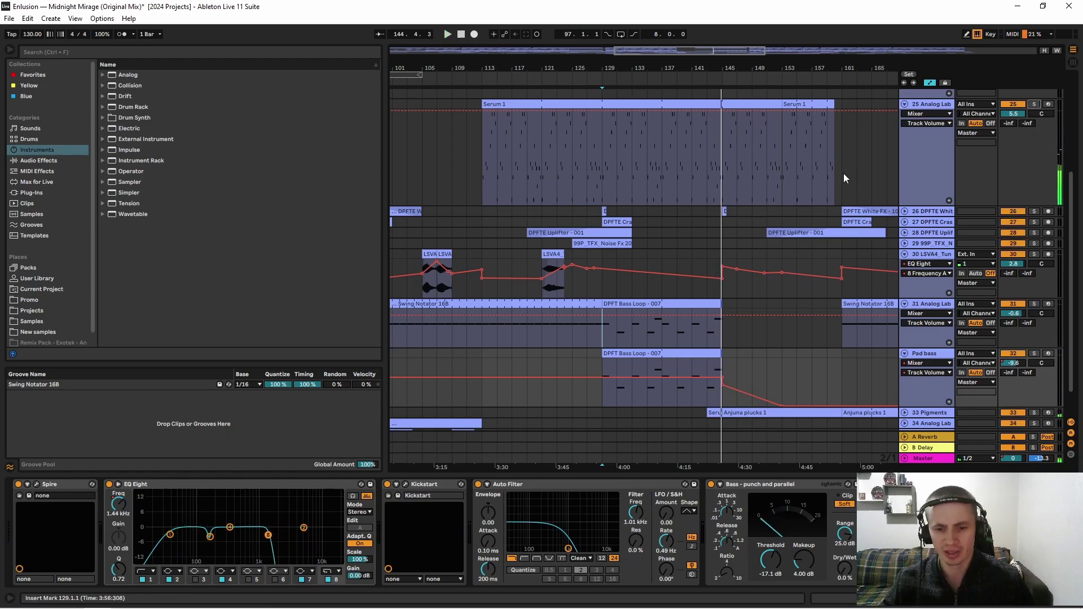
Step: Fold the Analog Lab bass and Pad bass tracks, and unfold the Pigments track to show its devices
scroll(844, 175, down, 3)
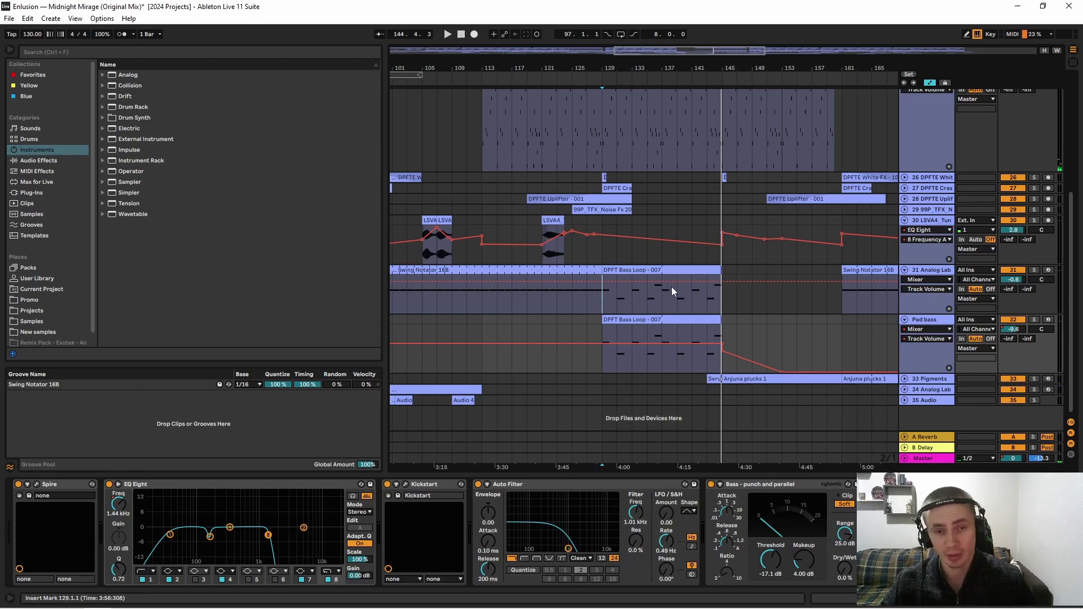
click(905, 270)
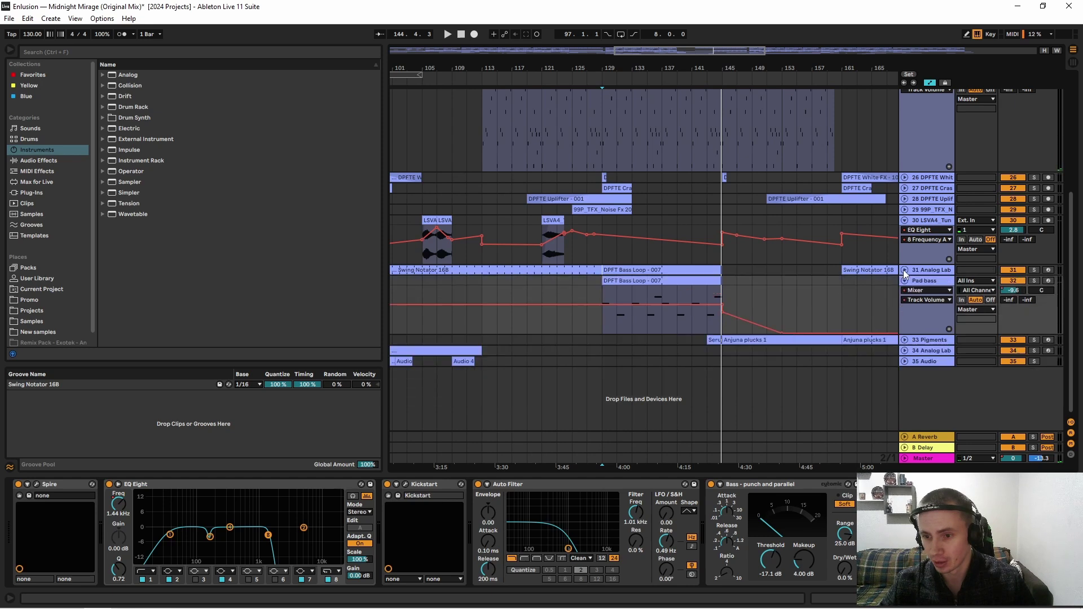
click(905, 281)
click(905, 291)
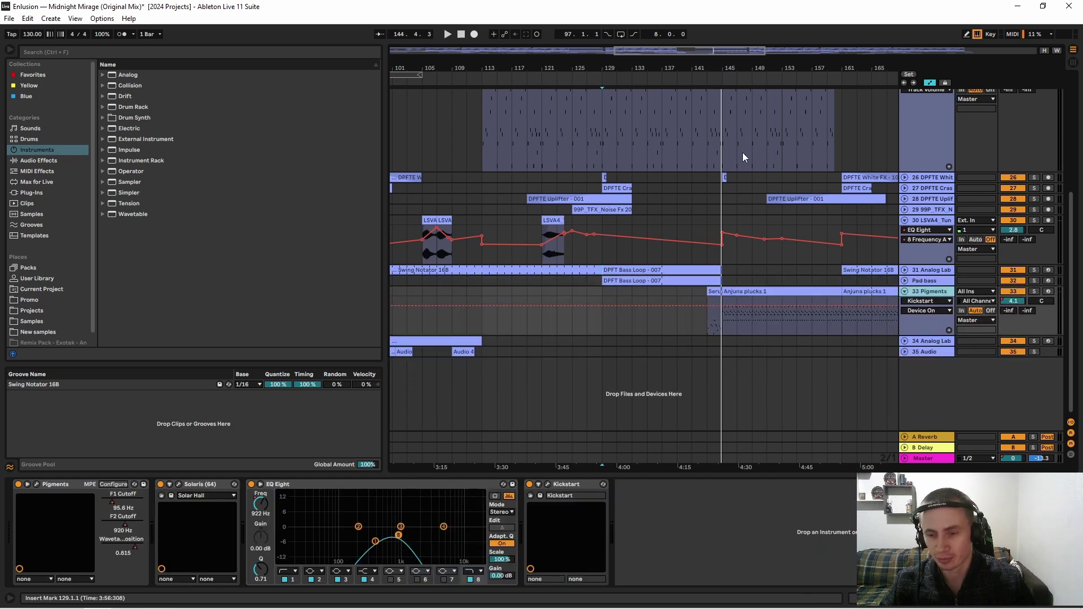
Step: Solo the Pigments track, play its Serum 1 clip from bar 143, and open the clip's notes
drag(626, 72, 541, 65)
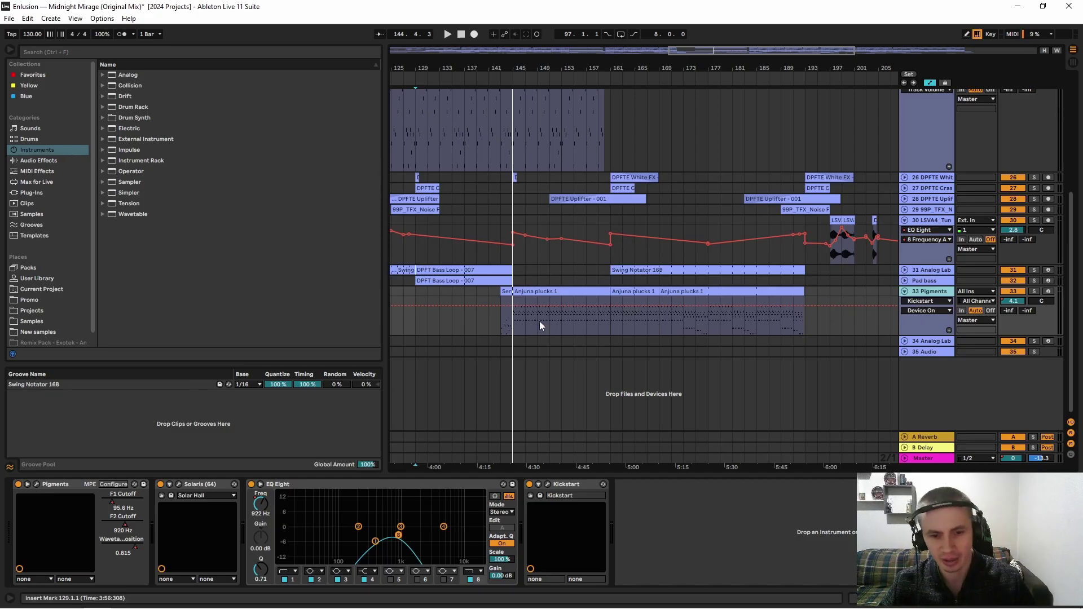
click(513, 328)
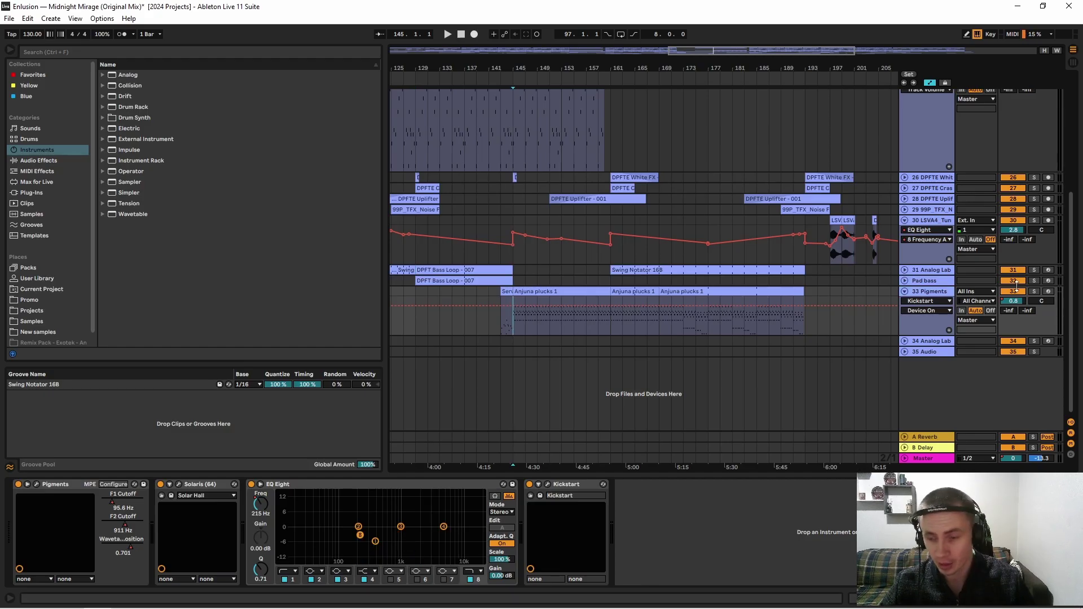
click(1034, 292)
drag(503, 67, 574, 198)
click(556, 290)
key(space)
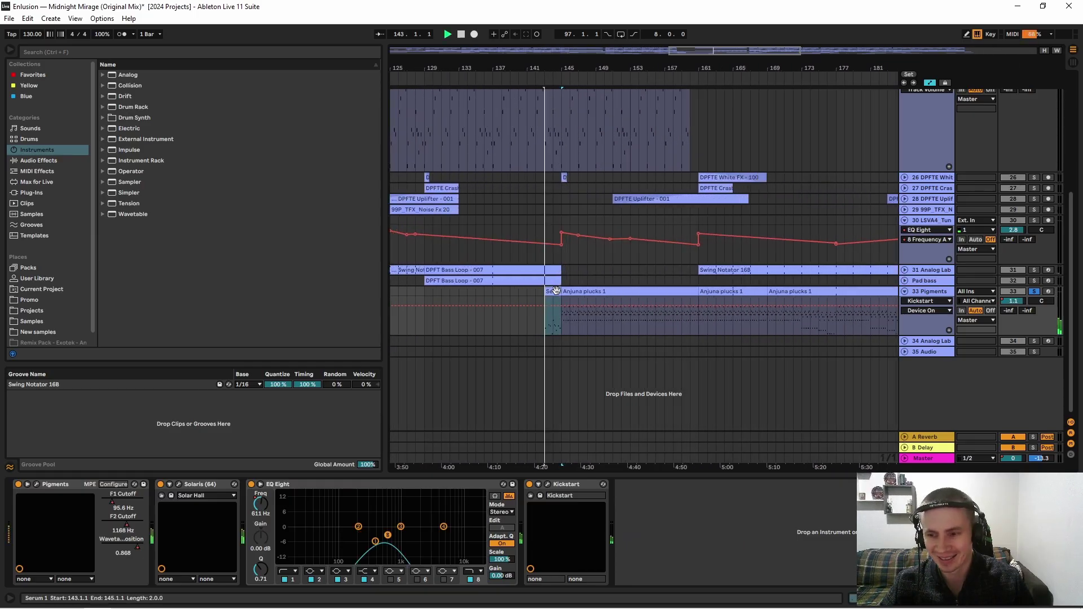
double_click(557, 290)
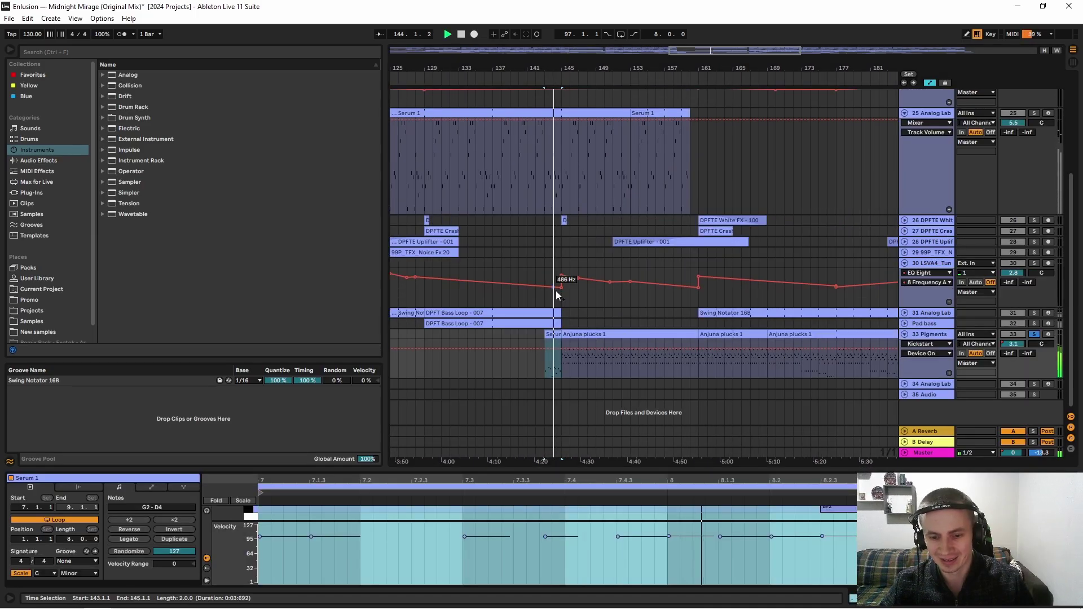
key(space)
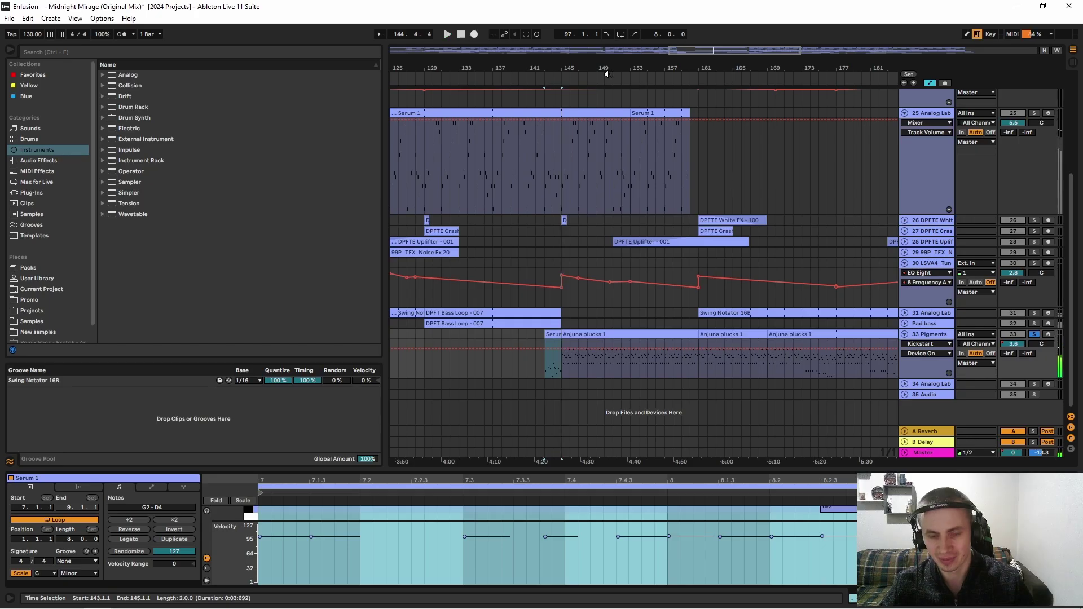
Step: Play the Serum 1 part on track 25 from bar 137, soloed together with the Pigments track
drag(563, 63, 632, 64)
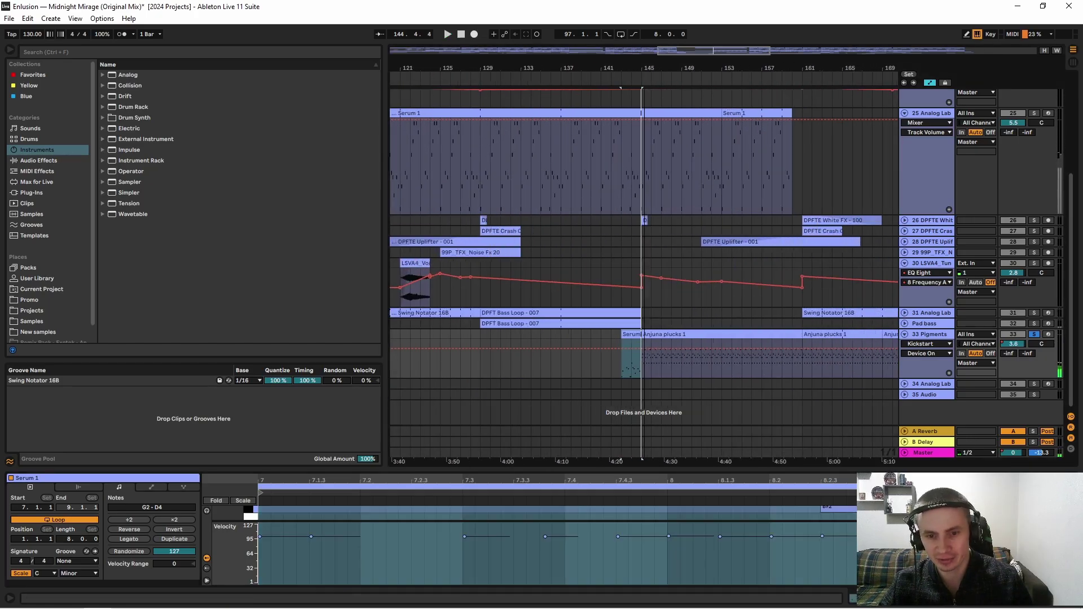
scroll(599, 182, up, 1)
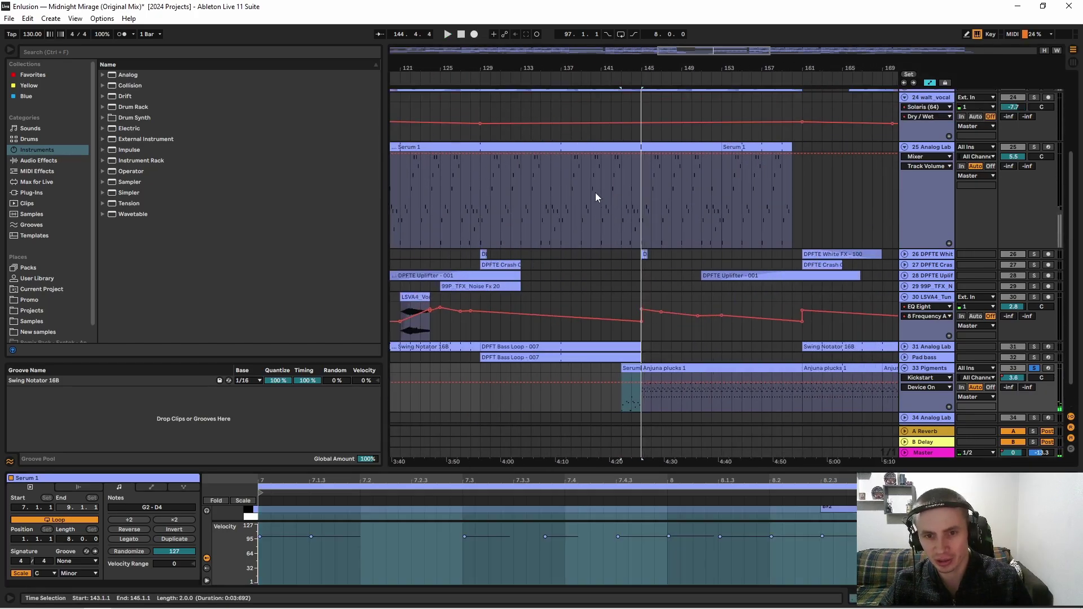
click(563, 198)
key(space)
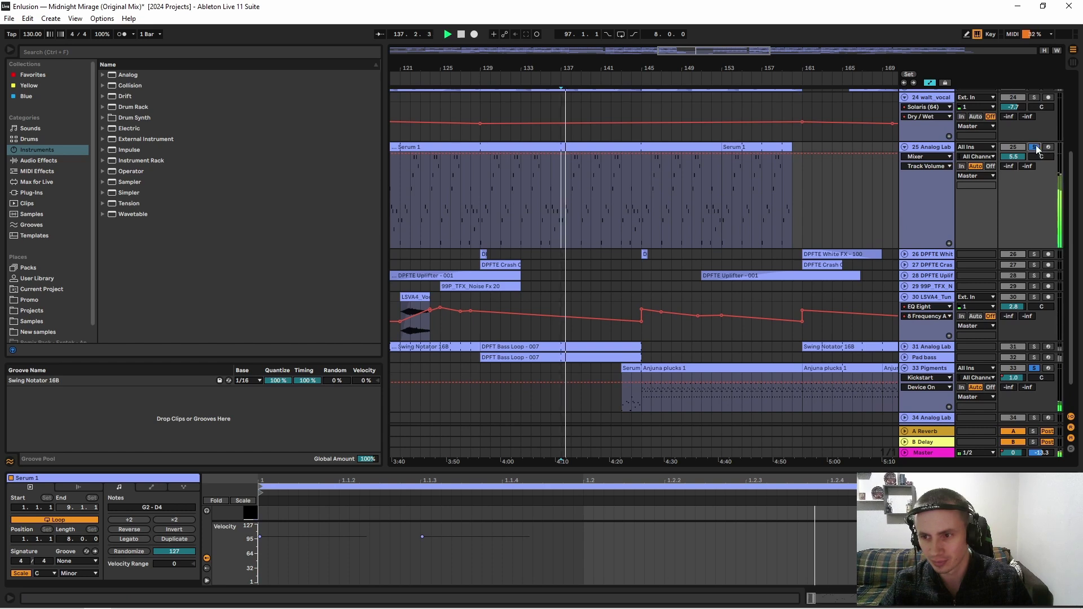
scroll(649, 224, down, 1)
scroll(649, 224, up, 5)
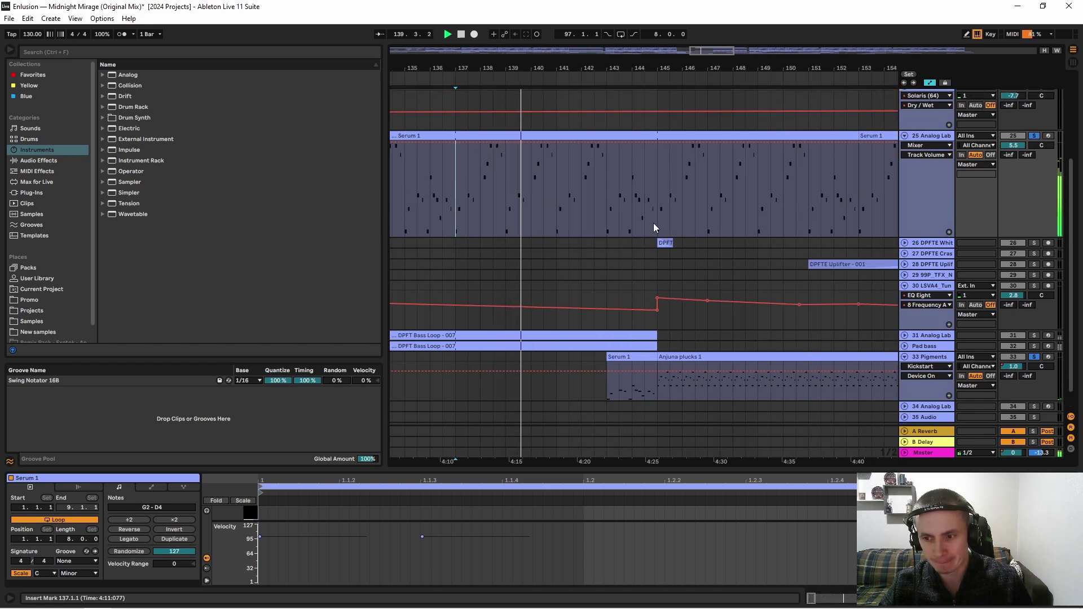
scroll(807, 311, down, 2)
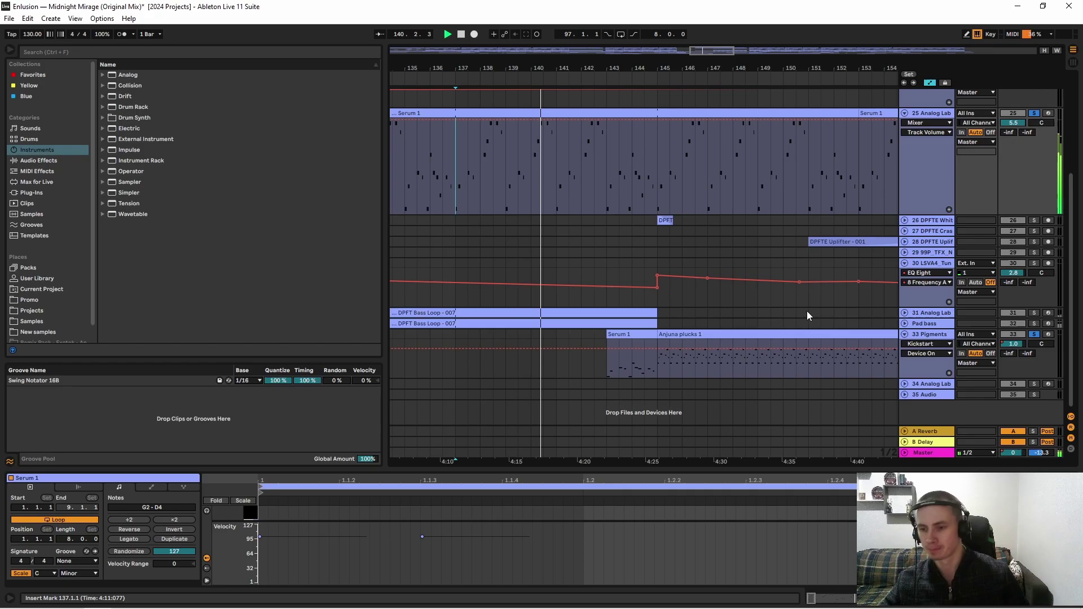
Step: Display the Pigments track's volume automation, inspect the curve over its Serum 1 clip, and replay from bar 144
click(1013, 343)
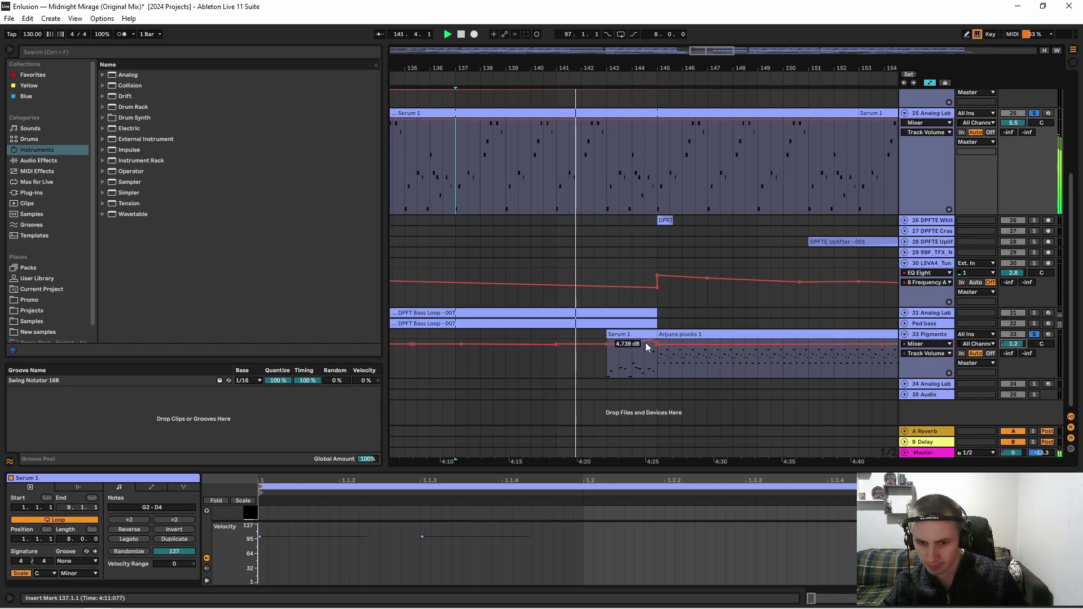
drag(645, 343, 608, 343)
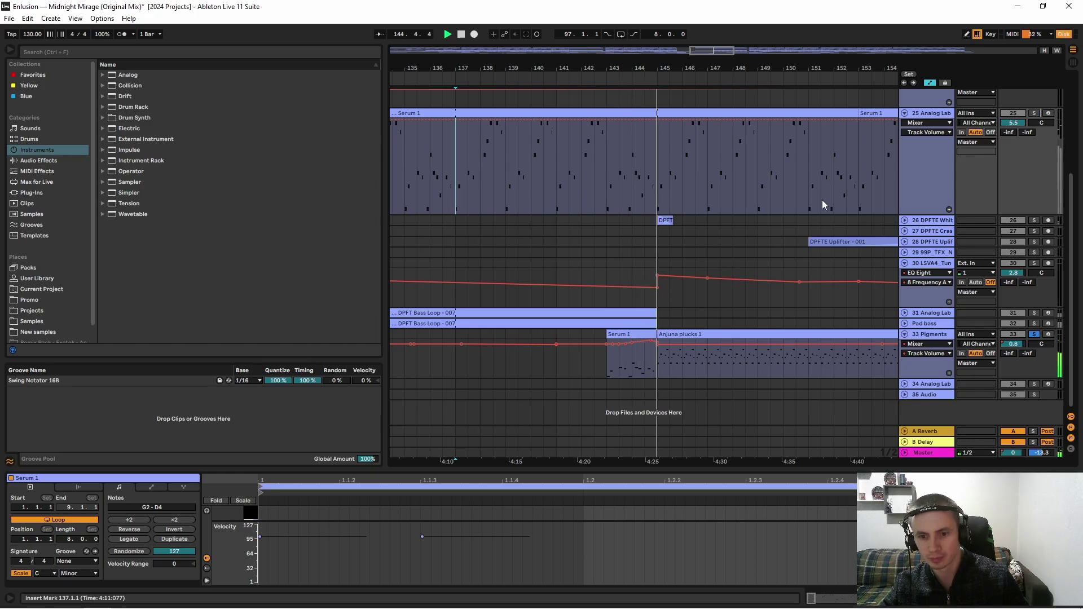
click(628, 371)
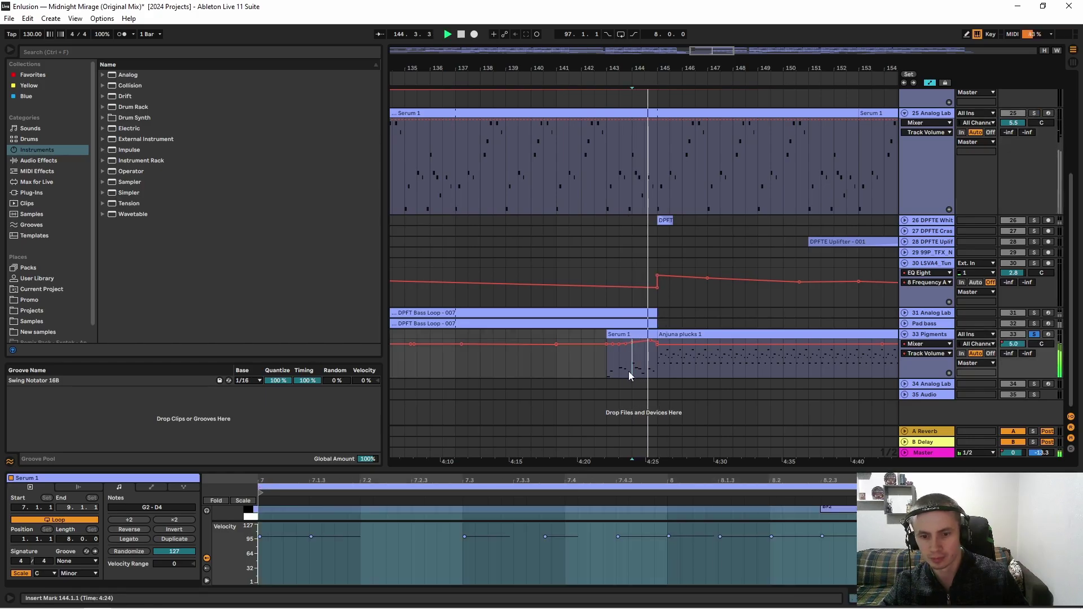
Step: Play the soloed Pigments track's Anjuna plucks 1 clip from bar 169 and open its notes
key(minus)
key(minus)
key(minus)
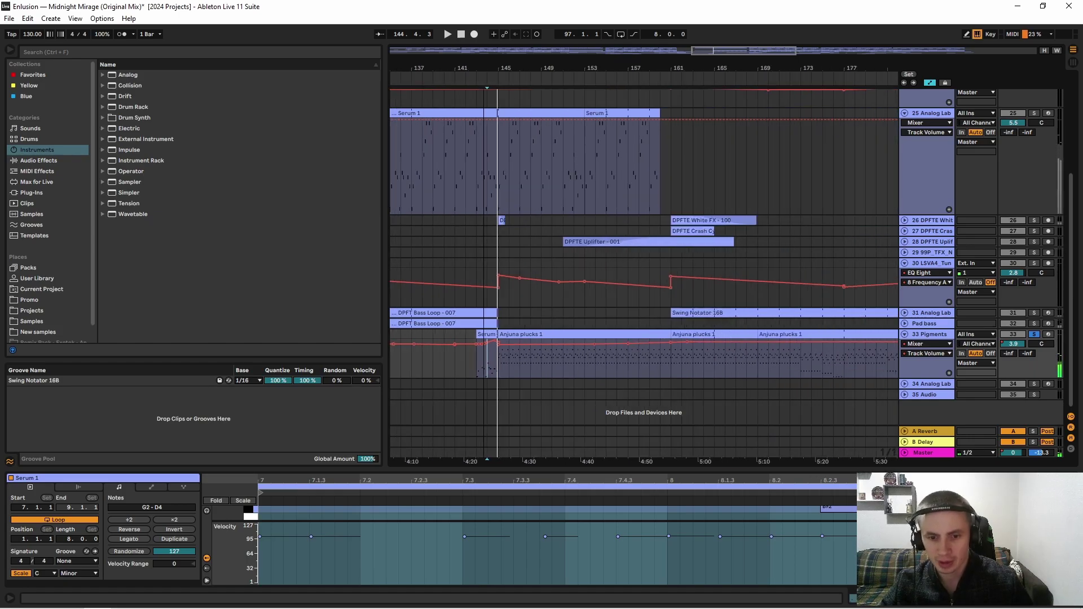
click(581, 367)
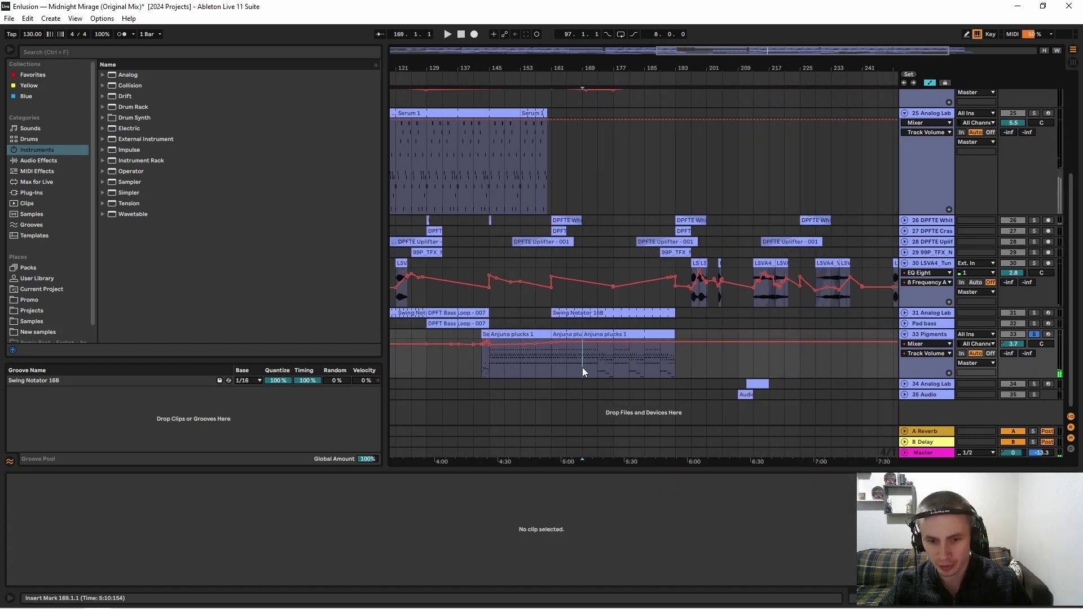
click(594, 336)
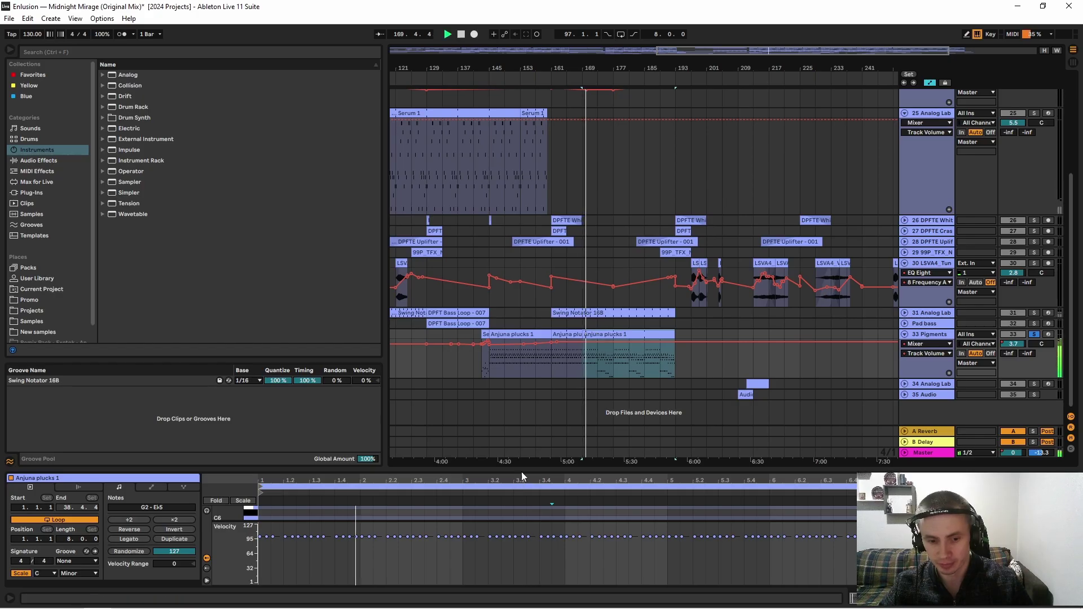
Step: Enlarge the note editor to examine the Anjuna plucks 1 notes, close it, and place the insert marker at bar 193
drag(518, 472, 482, 8)
drag(228, 226, 231, 254)
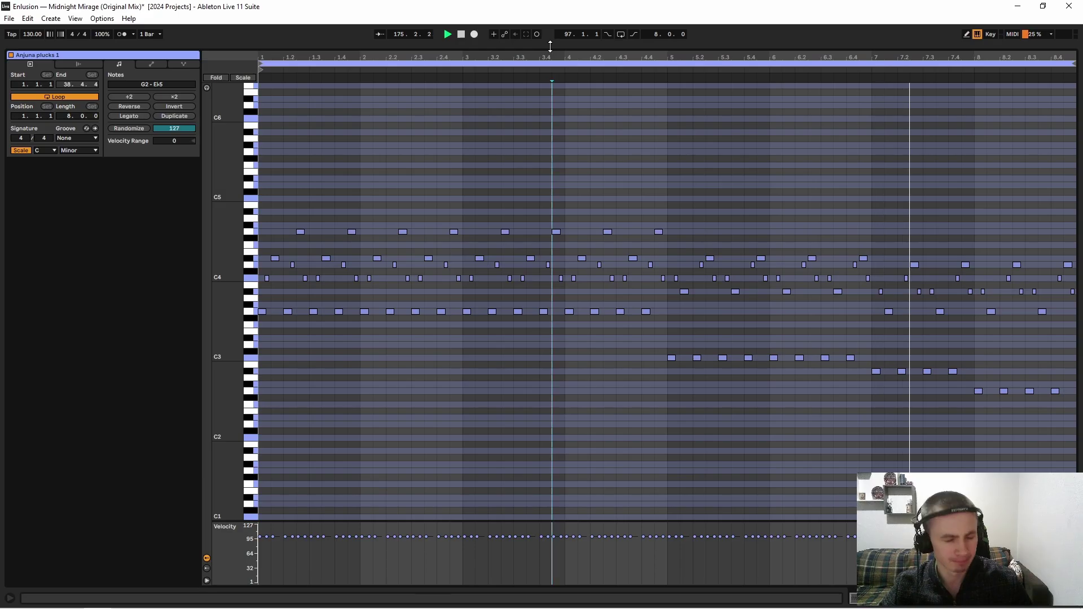
drag(550, 46, 576, 568)
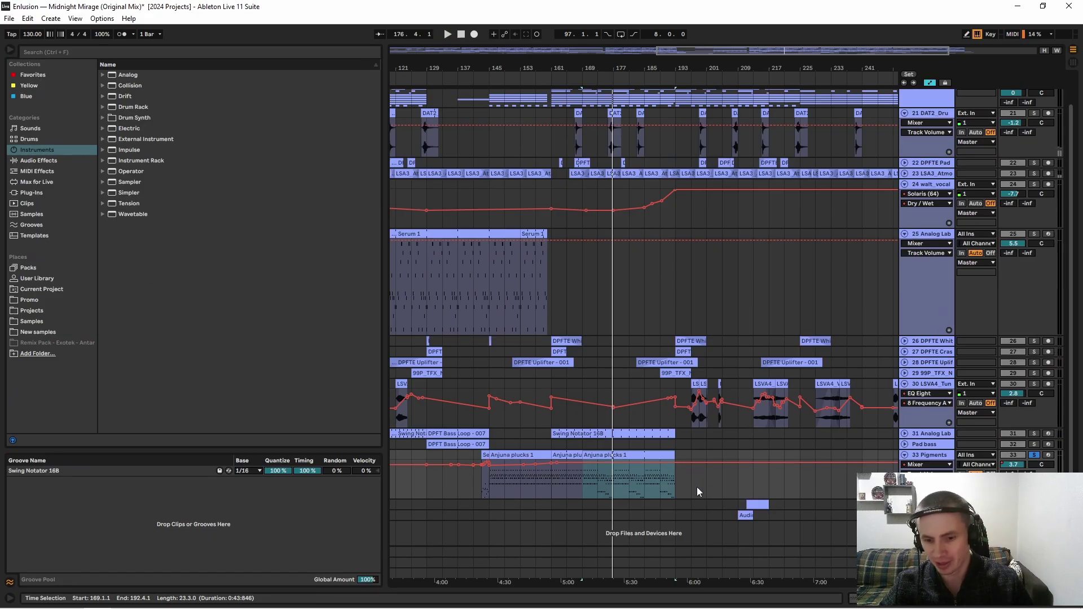
click(682, 479)
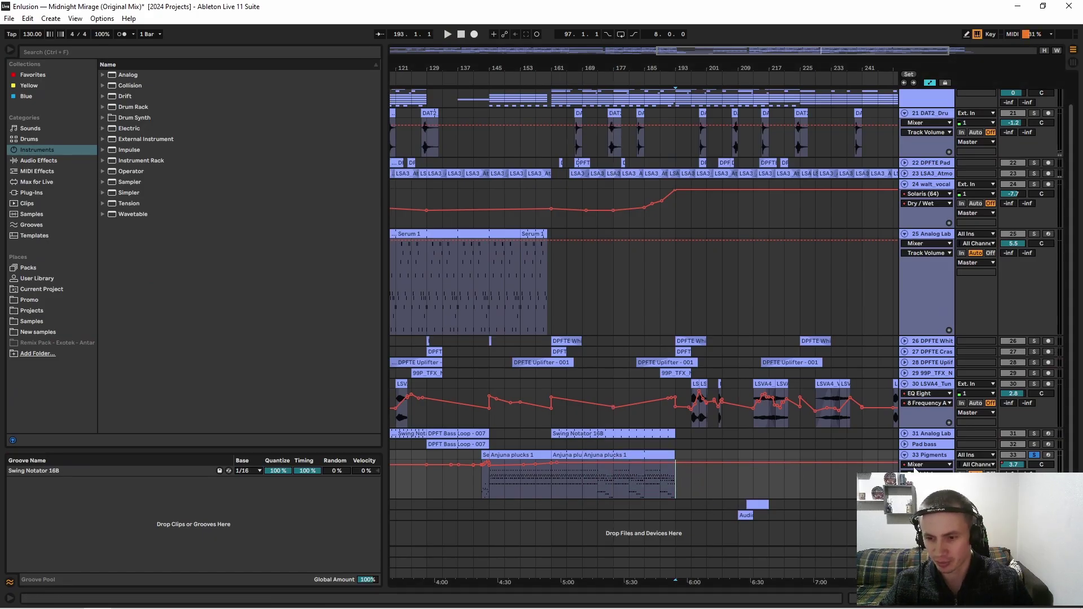
Step: Show the Pigments track's devices, display its Wavetable 1 Position automation, and play the Anjuna plucks 1 clip from bar 177
double_click(926, 456)
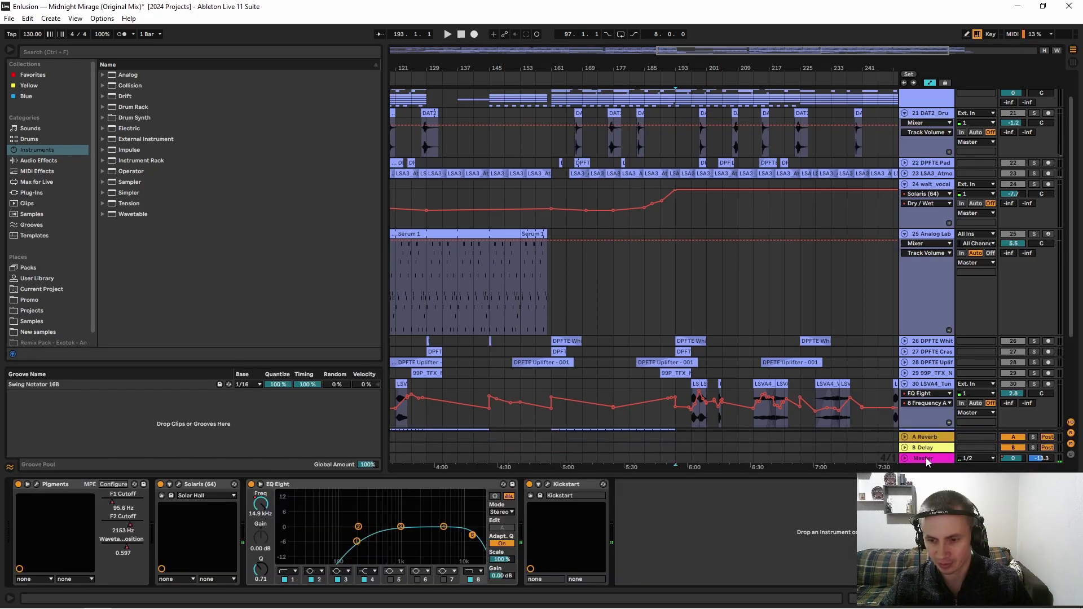
scroll(926, 457, down, 4)
click(926, 352)
click(920, 368)
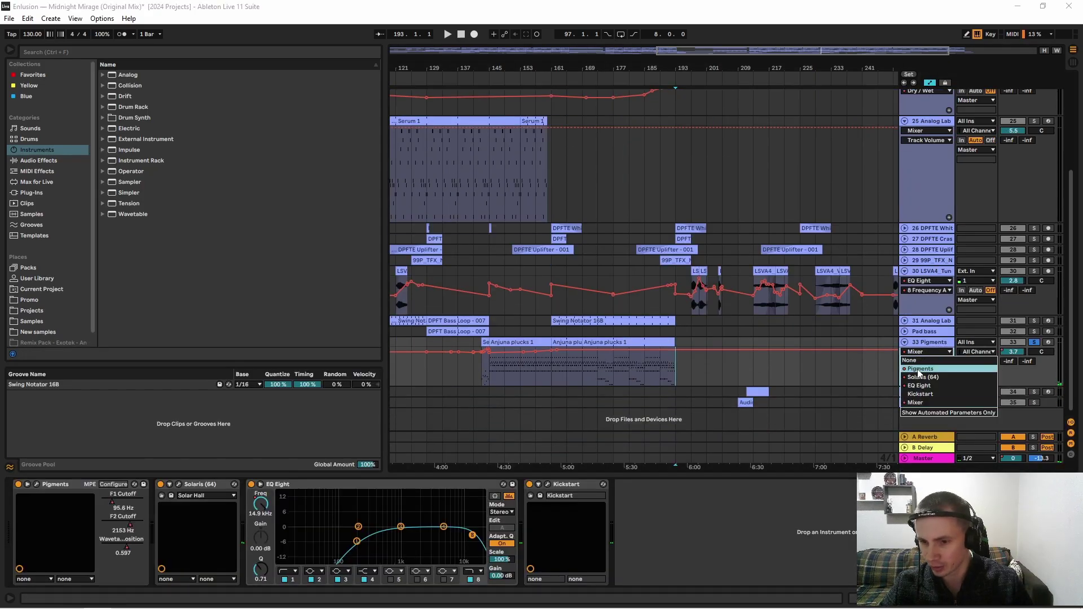
drag(619, 57, 621, 290)
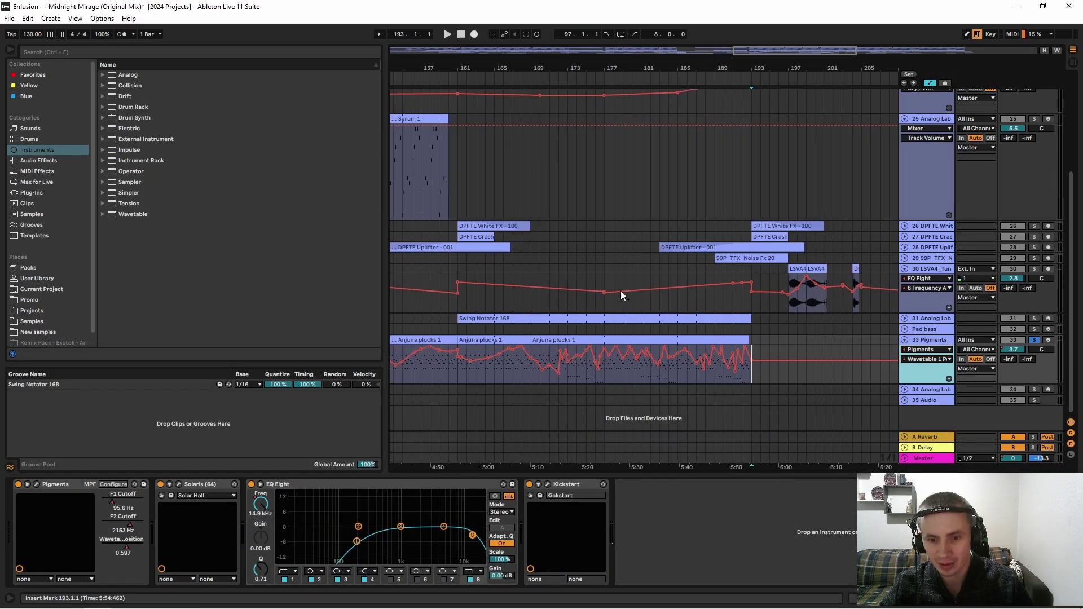
click(604, 379)
key(space)
Step: Collapse tracks 25 and 30 and enlarge the Pigments track's automation lane
click(933, 364)
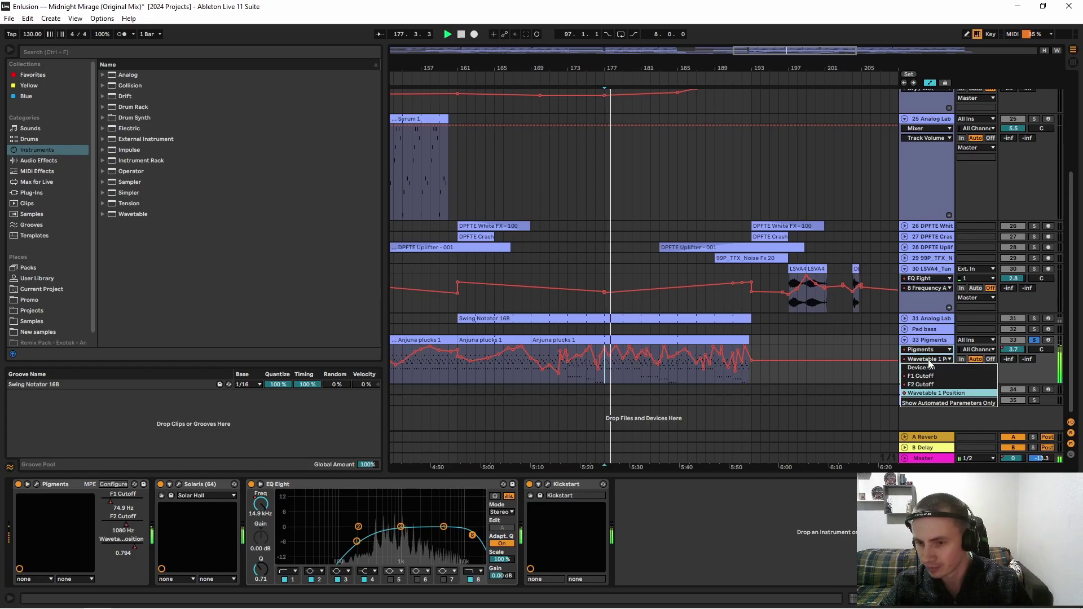
click(905, 119)
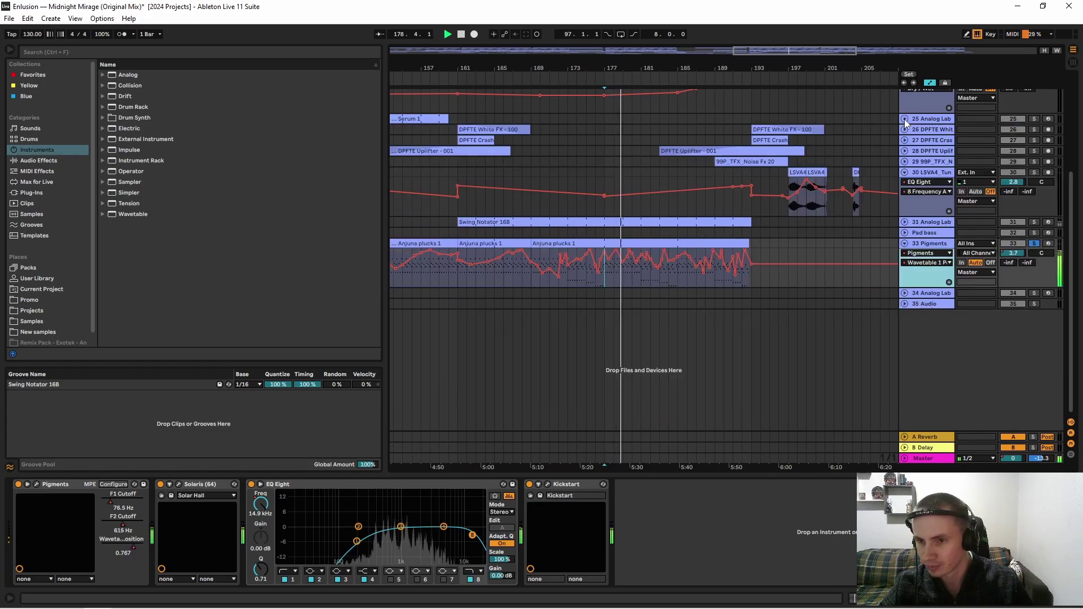
click(905, 172)
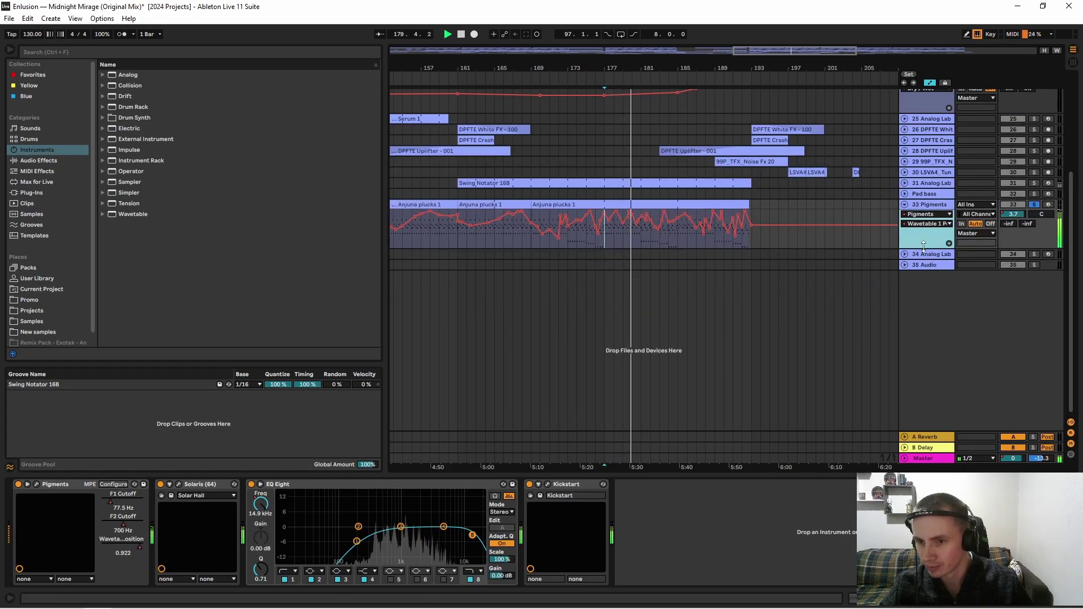
drag(925, 249, 925, 430)
Step: Examine the Pigments track's F1 Cutoff, F2 Cutoff and Wavetable 1 Position automation curves while the clip plays
click(918, 224)
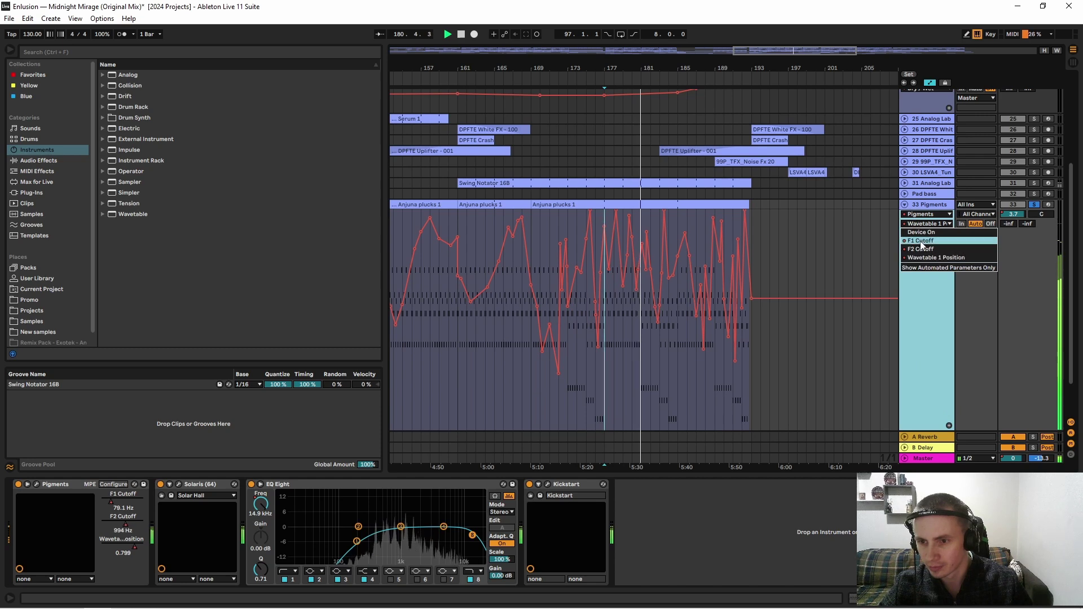
click(921, 240)
click(925, 224)
click(926, 249)
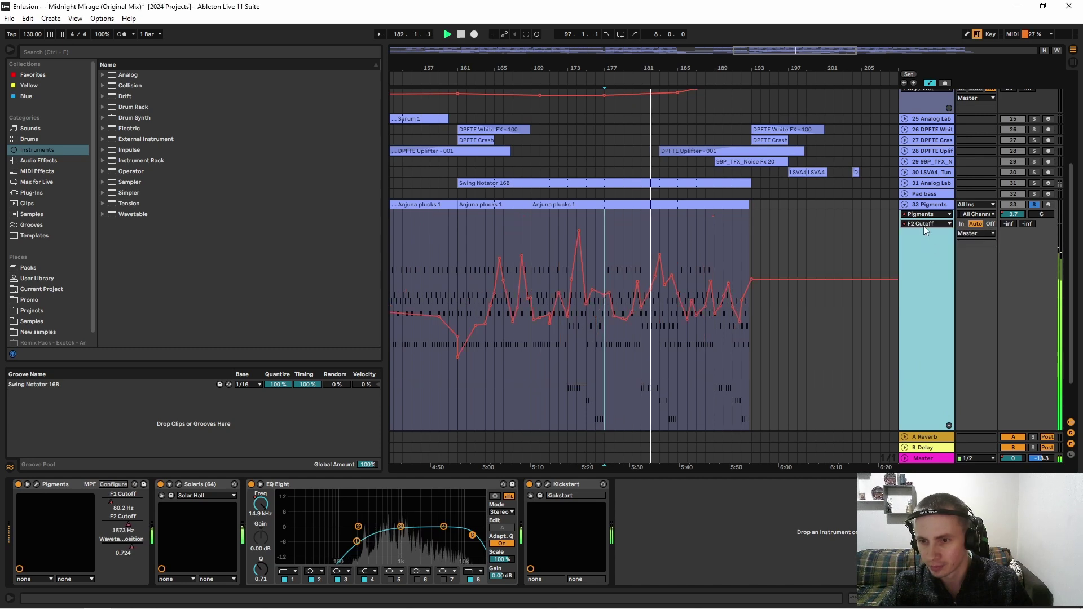
click(925, 224)
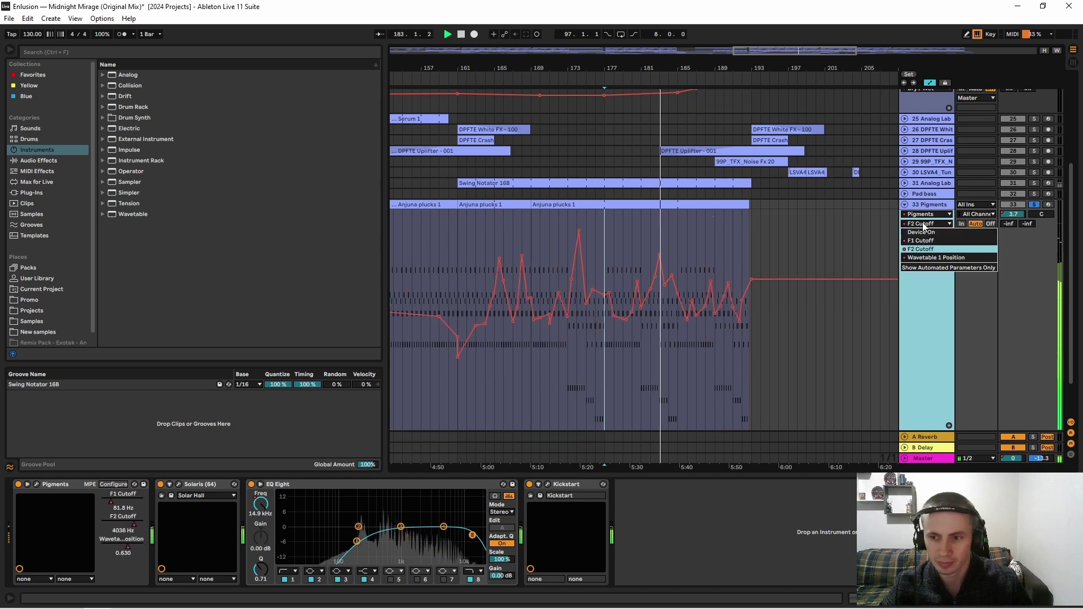
click(922, 256)
drag(664, 65, 677, 107)
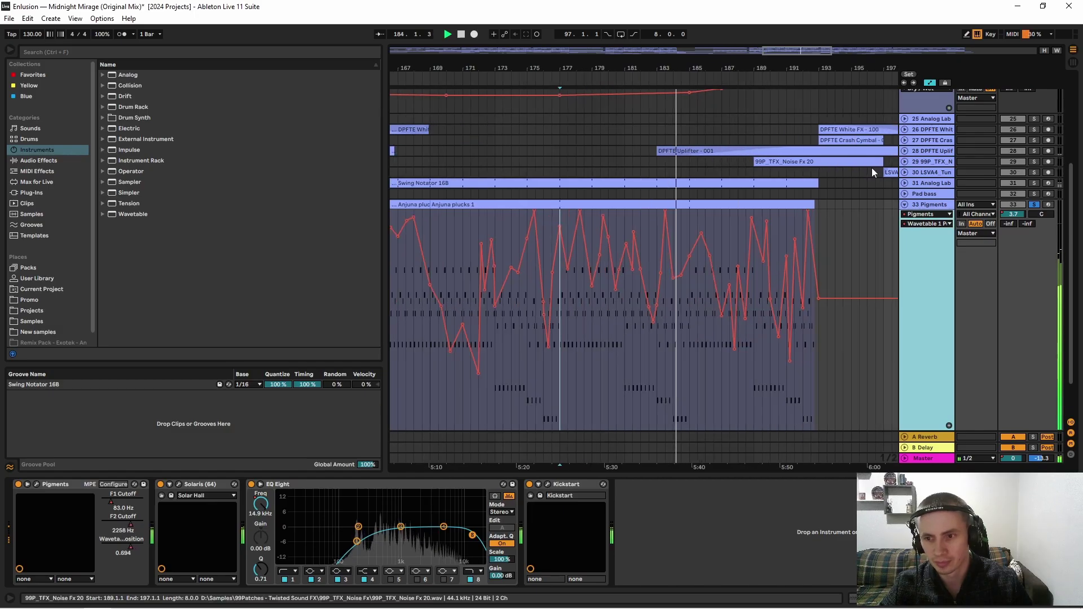
Step: Open the Pigments synth, decline its feature tour, try out the Timbre macro, and close the plug-in window
click(38, 485)
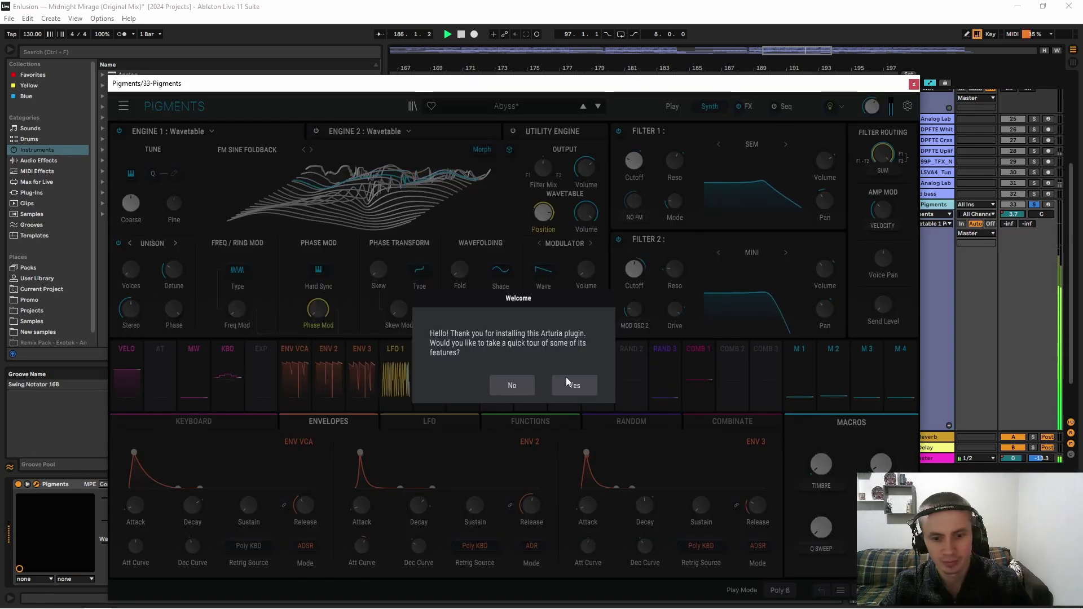
click(512, 386)
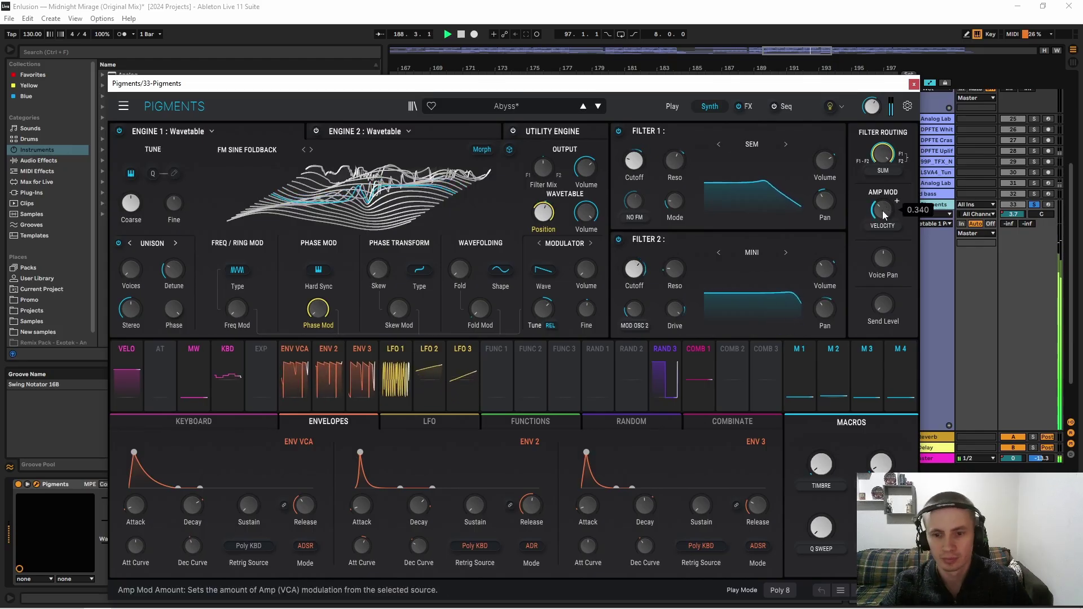
mouse_move(821, 465)
mouse_down()
mouse_move(821, 426)
mouse_move(821, 460)
mouse_up()
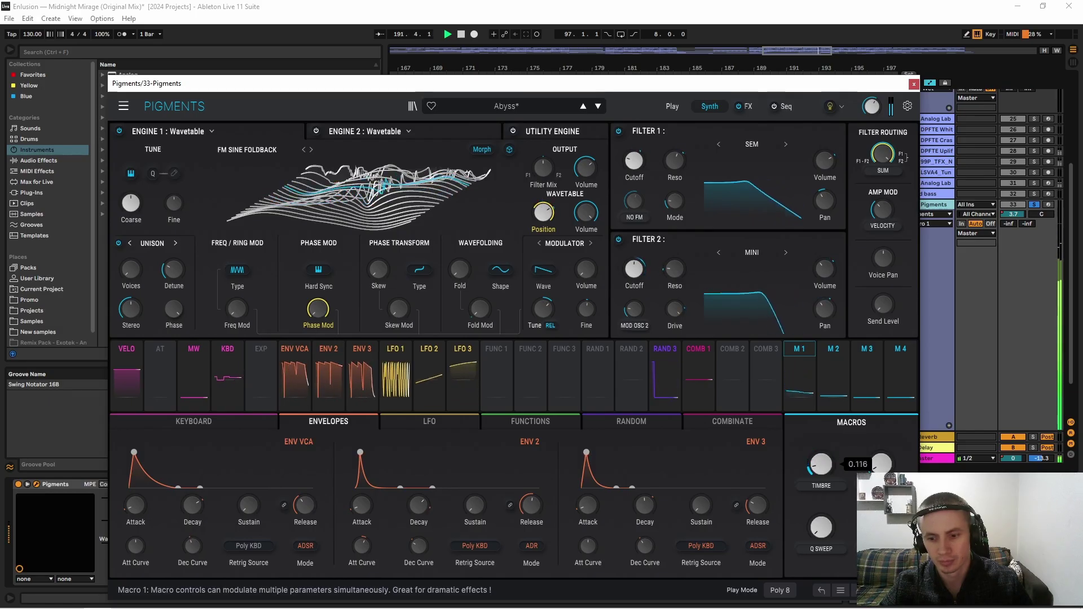
drag(551, 87, 542, 144)
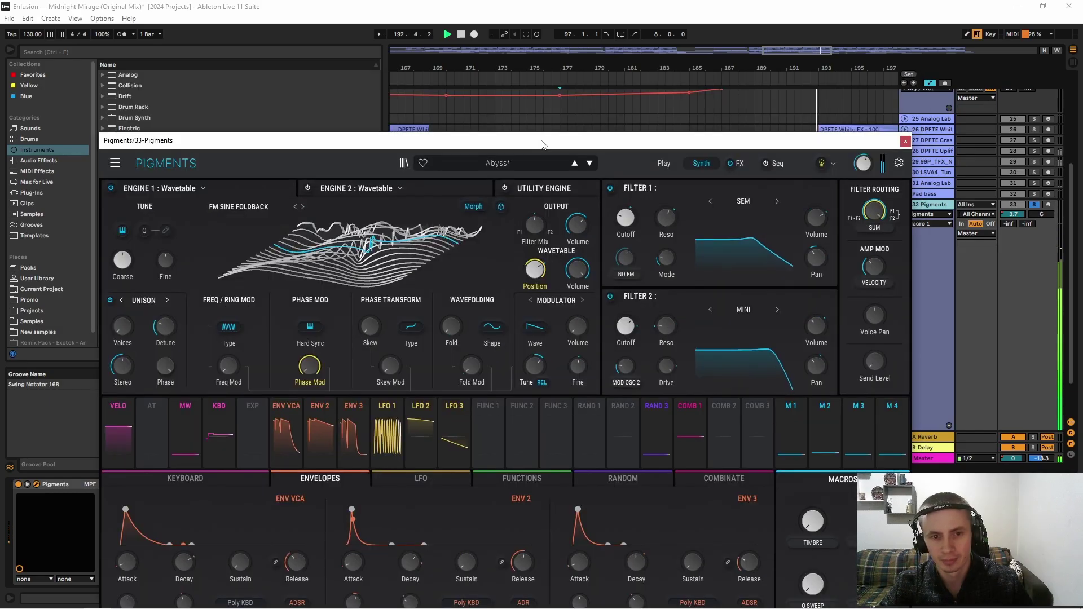
click(905, 141)
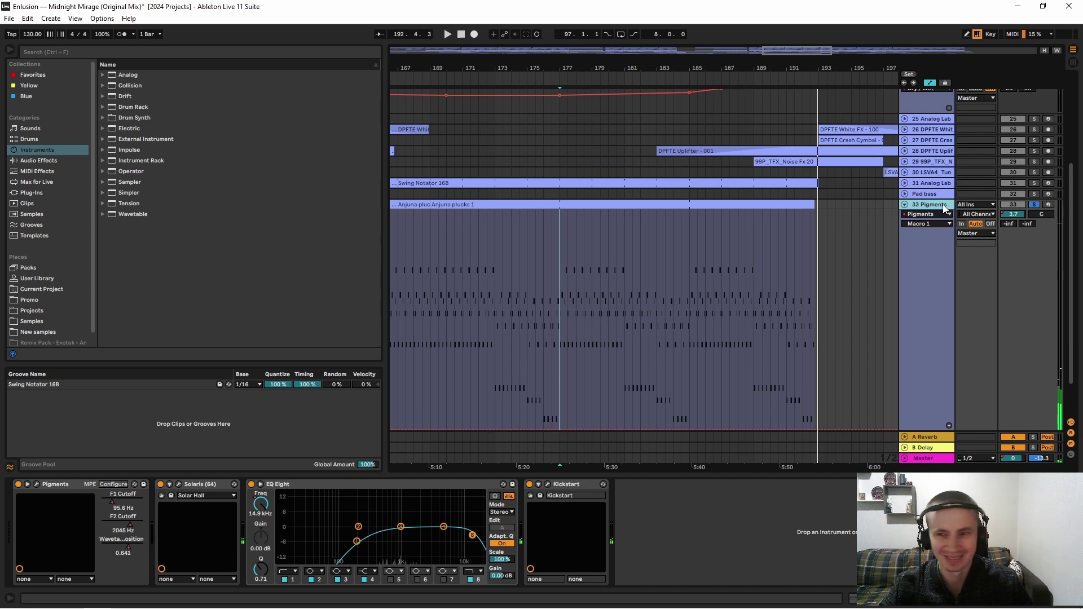
Step: Collapse the Pigments track and inspect its Solaris reverb settings, closing the plug-in window again
click(905, 205)
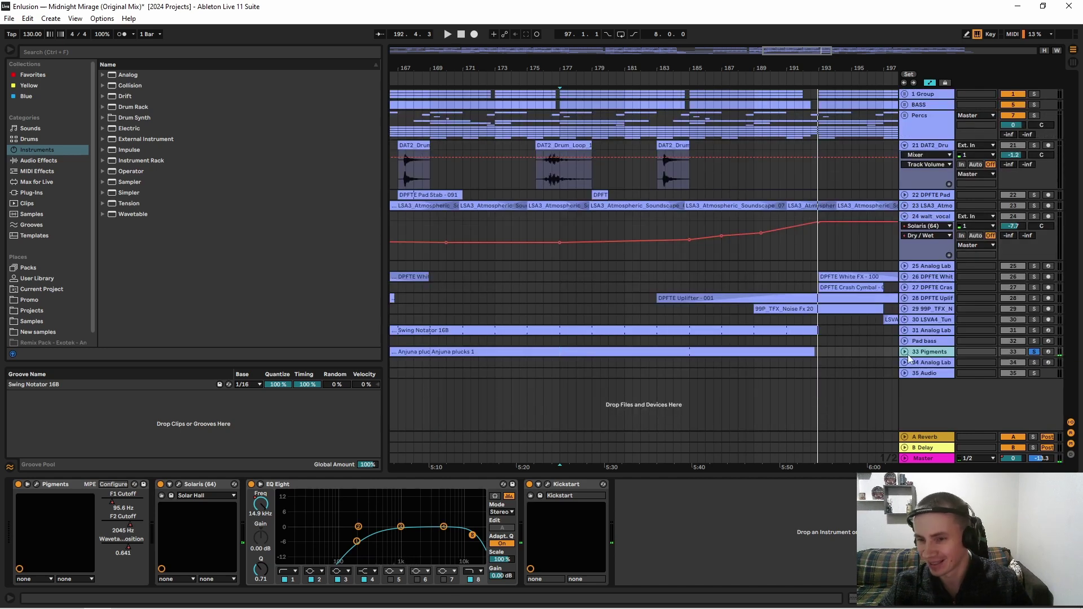
drag(716, 62, 717, 39)
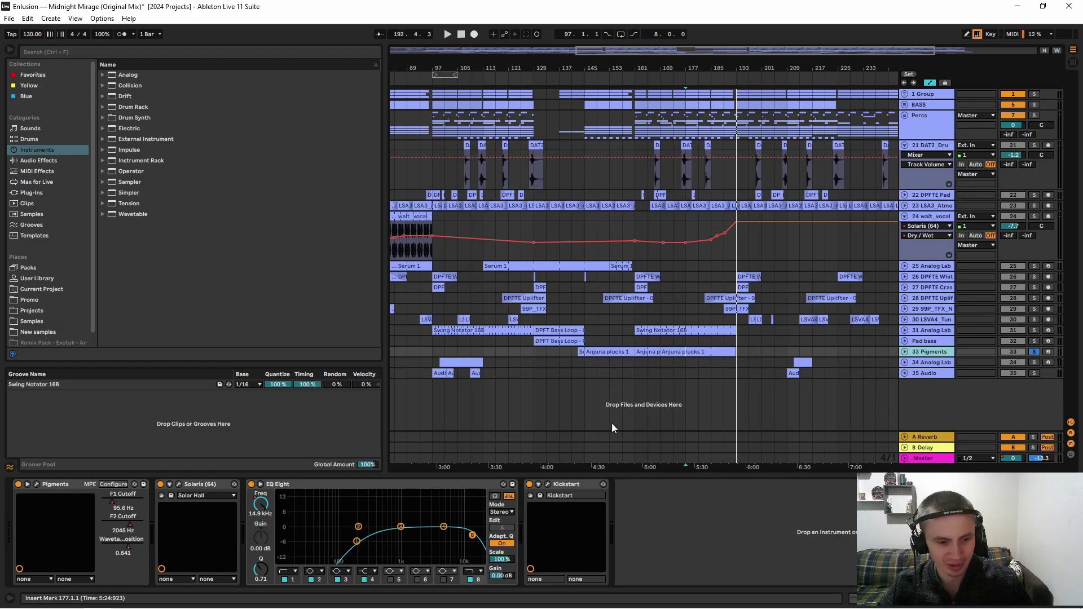
click(207, 484)
click(178, 485)
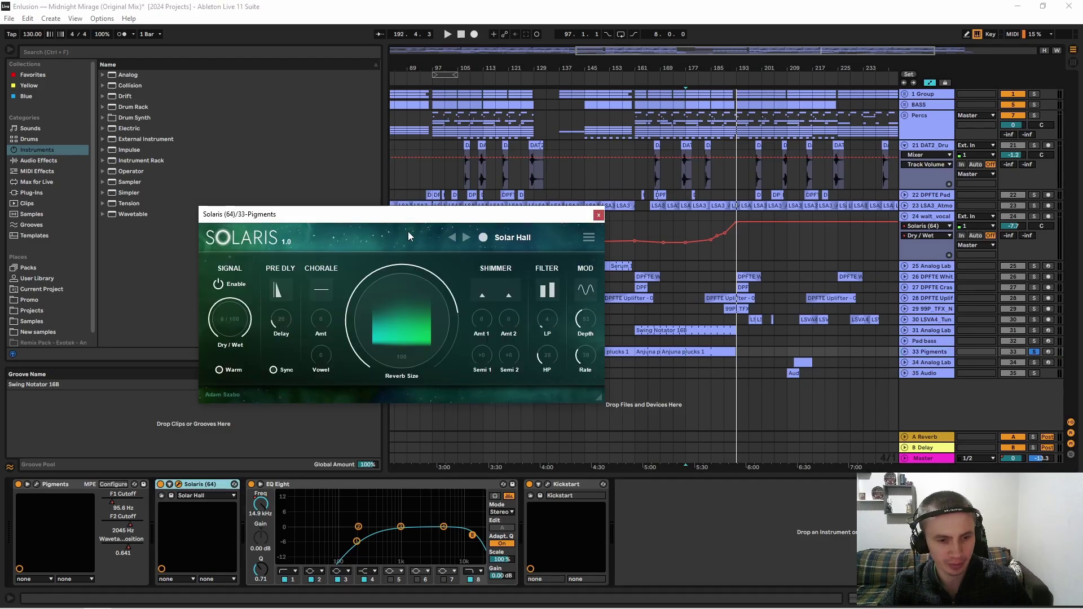
click(597, 216)
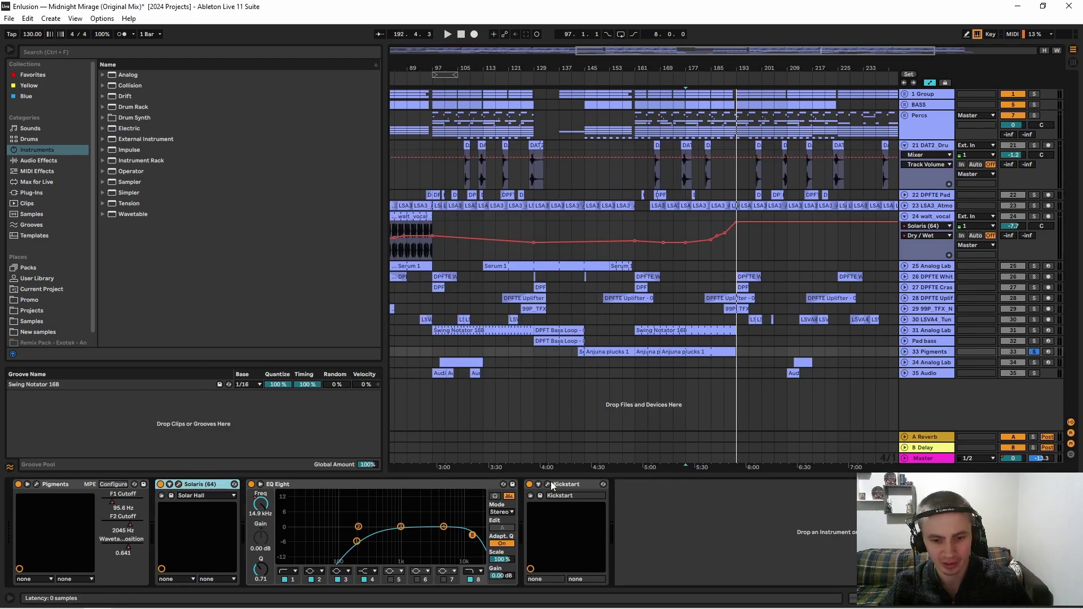
Step: Expand Analog Lab track 34, solo it, and play its clip from bar 101
click(906, 362)
click(953, 365)
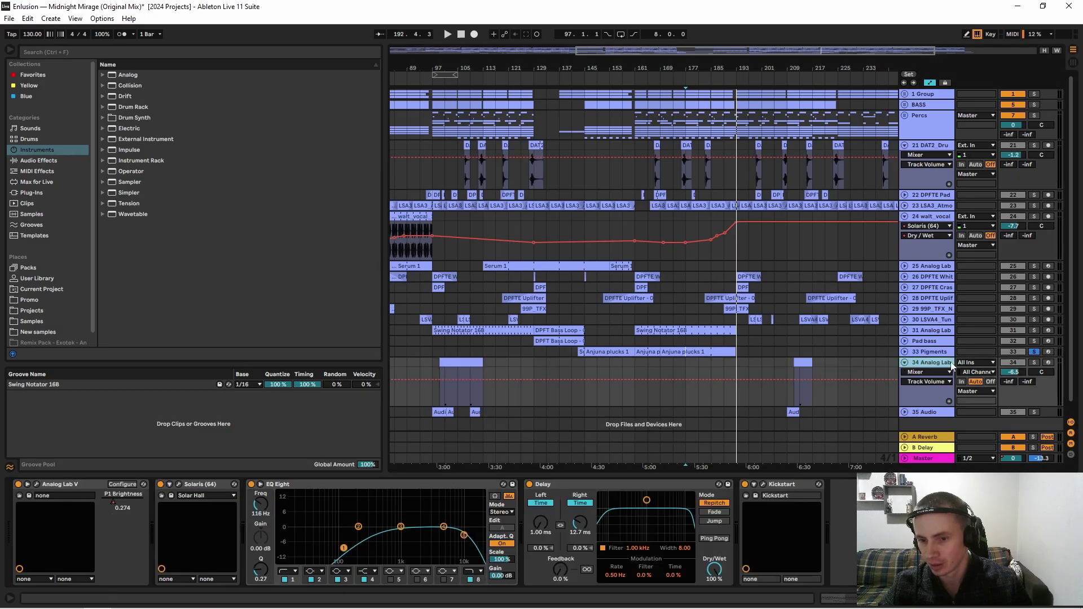
click(1031, 364)
scroll(523, 270, down, 1)
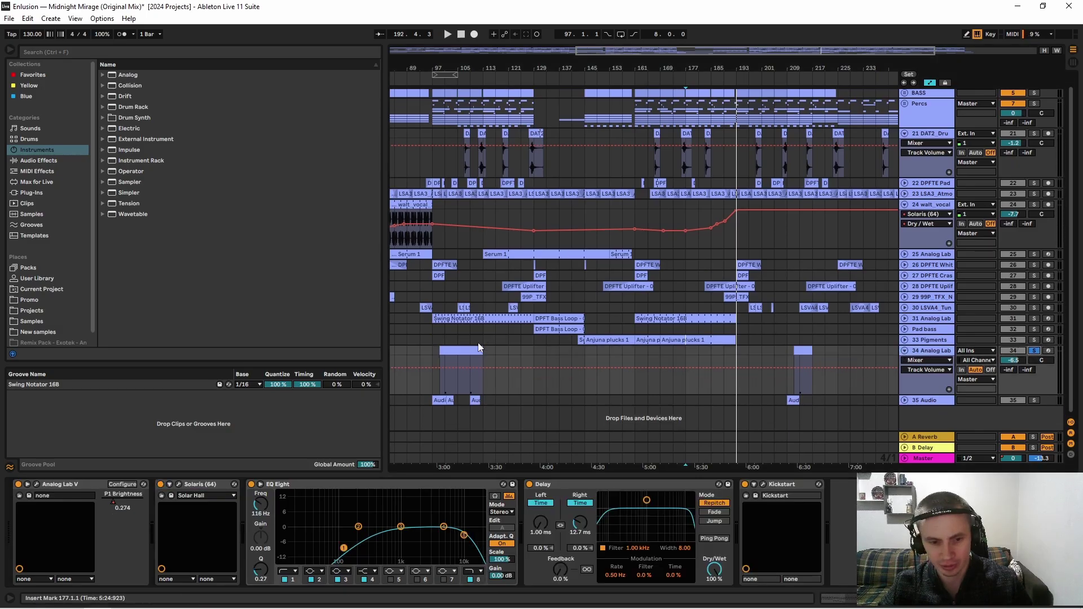
click(443, 386)
key(space)
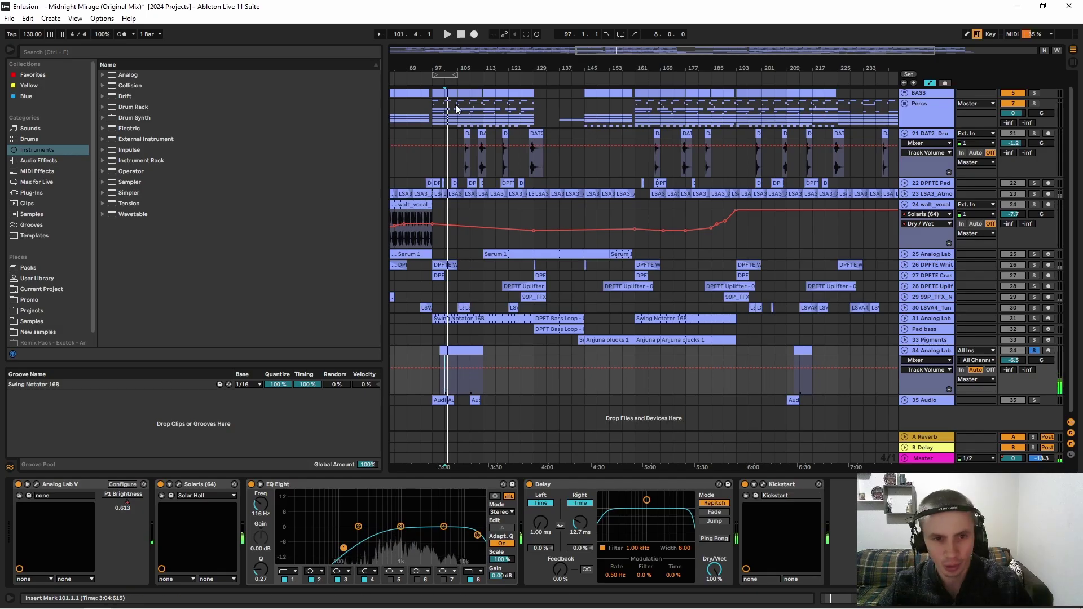
Step: Replay the soloed Analog Lab clip from bar 109 and display the track's P1 Brightness automation
drag(451, 67, 473, 90)
click(564, 382)
key(space)
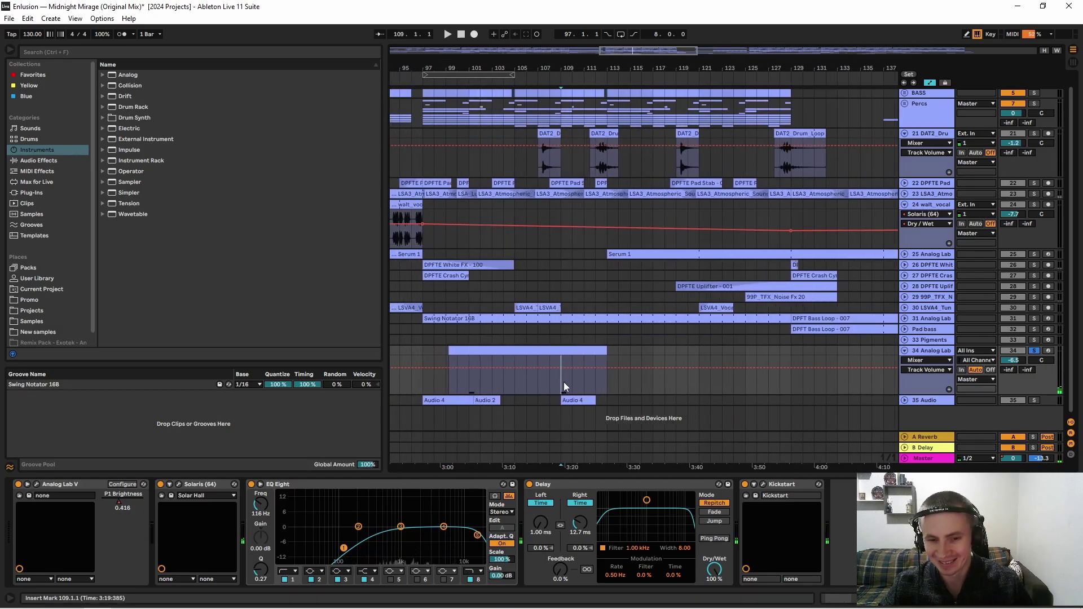
key(space)
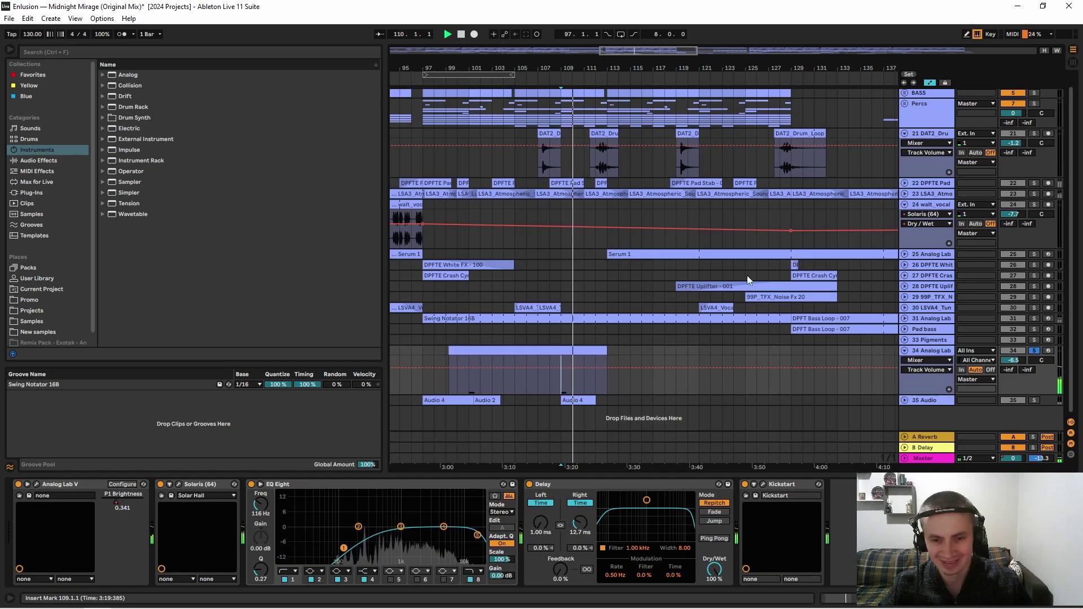
click(928, 360)
click(926, 389)
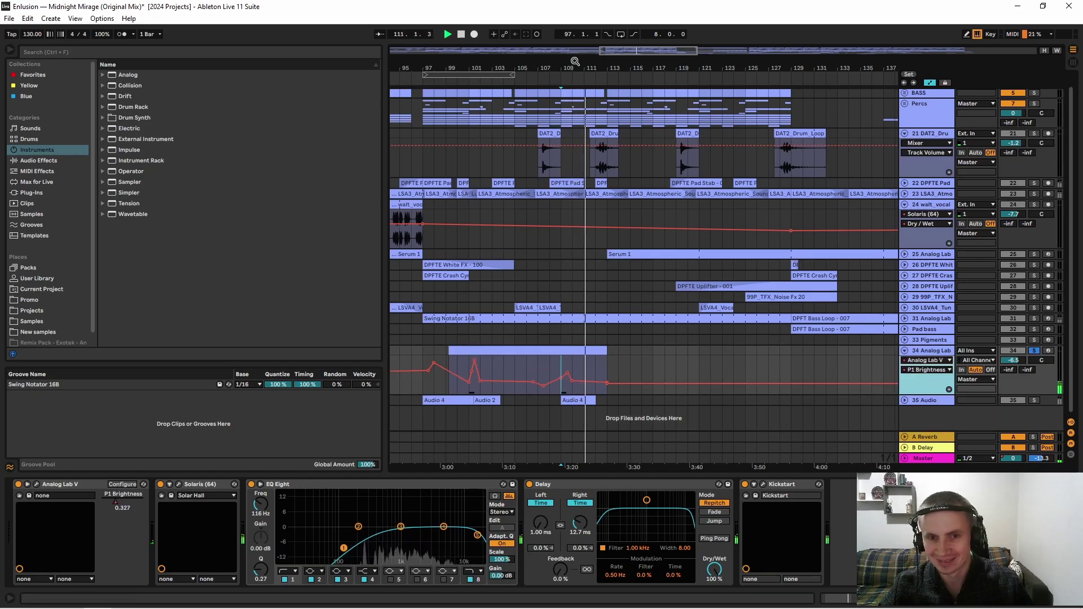
Step: Play the soloed Analog Lab track's second clip from bar 213 and examine its P1 Brightness curve
drag(576, 61, 424, 34)
key(space)
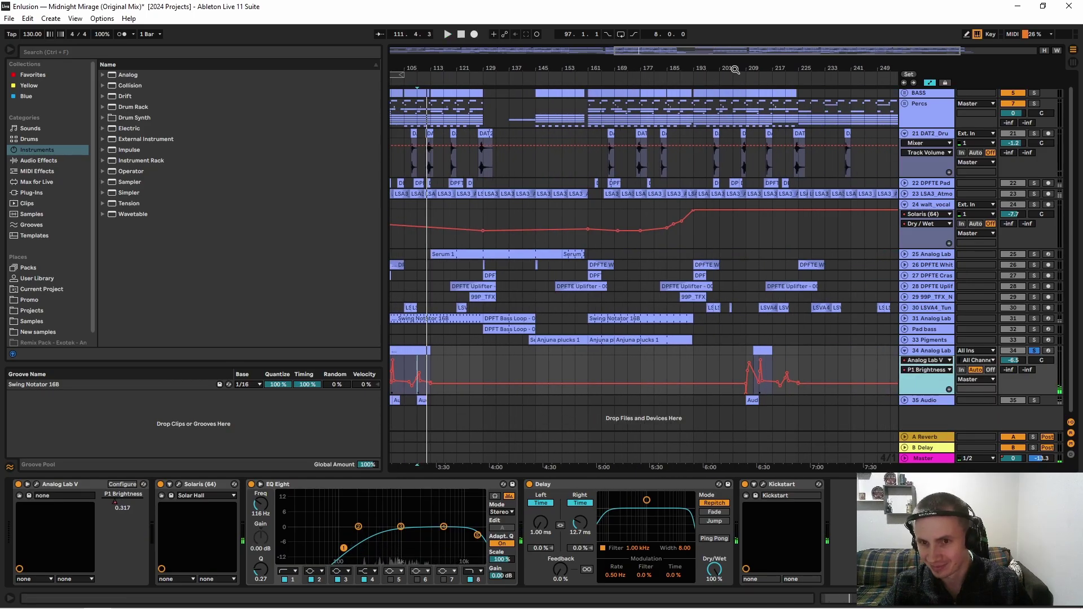
drag(735, 70, 678, 226)
click(655, 356)
key(space)
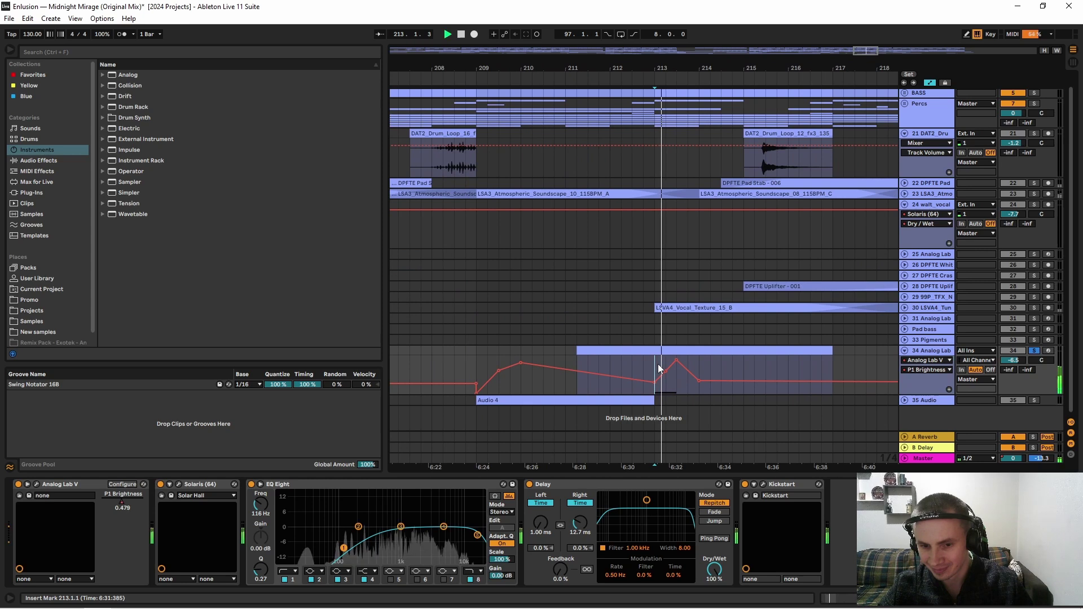
drag(702, 71, 765, 68)
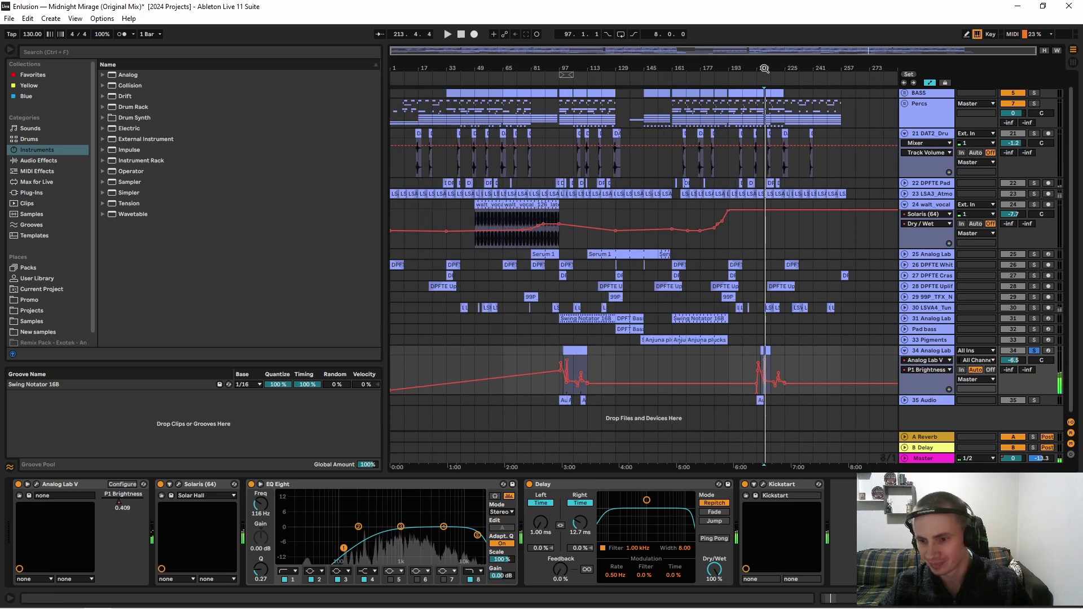
Step: Collapse Analog Lab track 34, expand and solo Audio track 35, and play it from bar 97
click(905, 352)
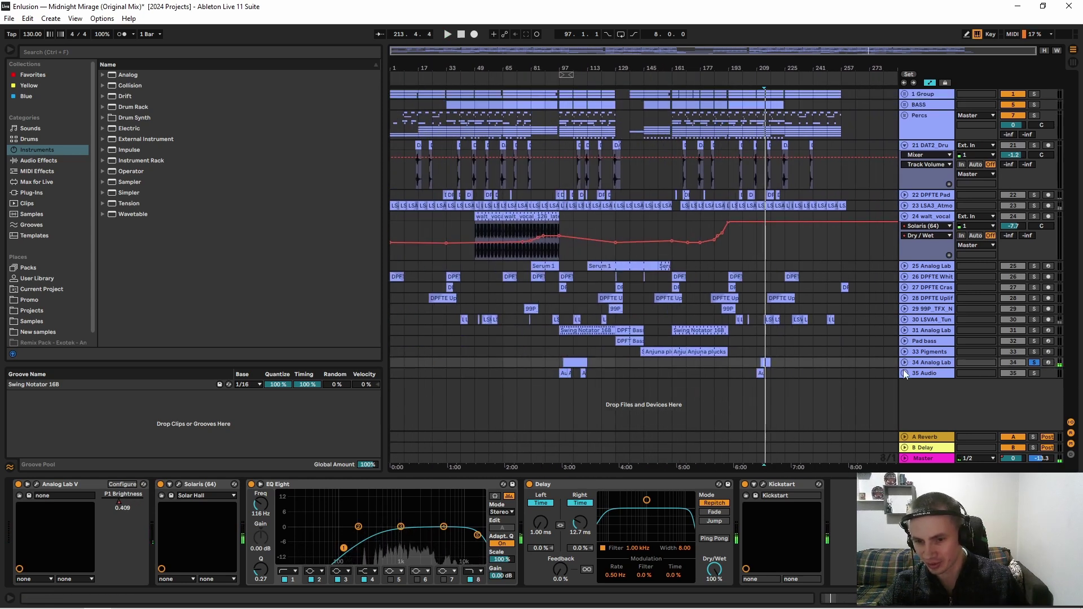
click(905, 373)
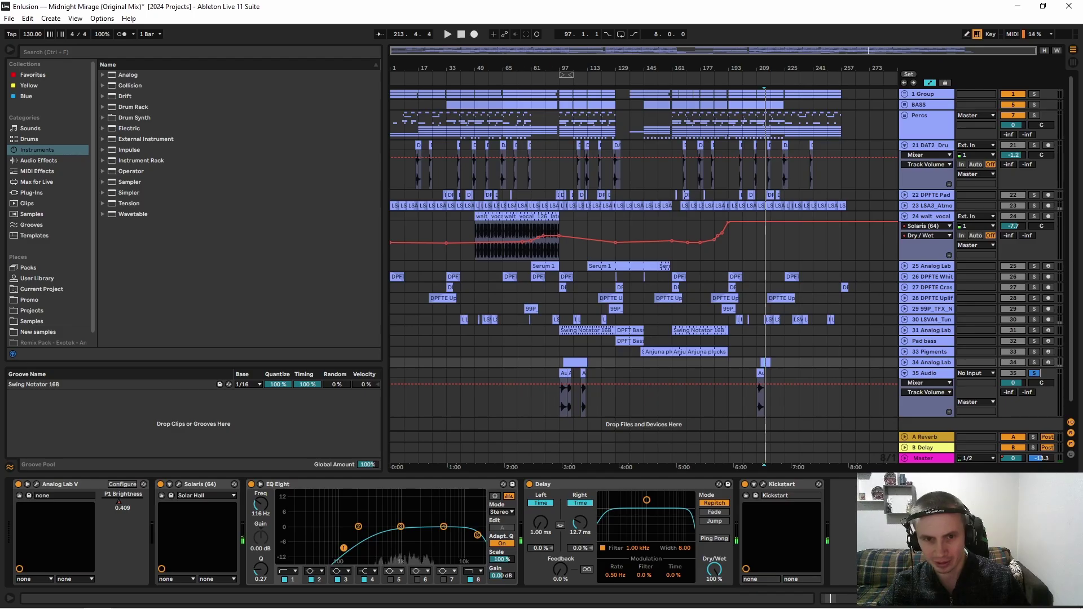
scroll(573, 339, up, 5)
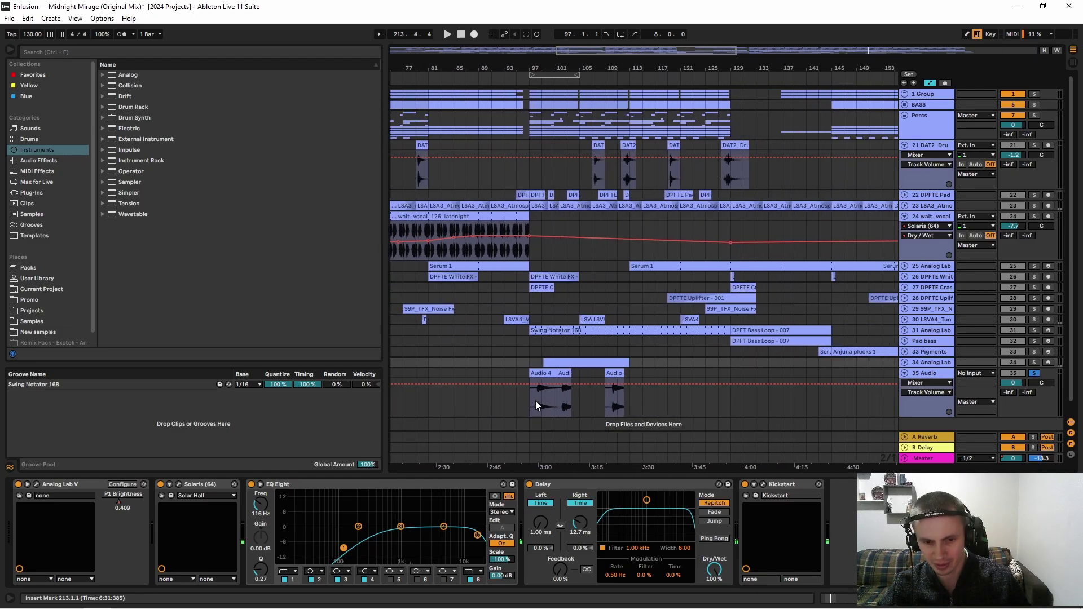
click(533, 399)
key(space)
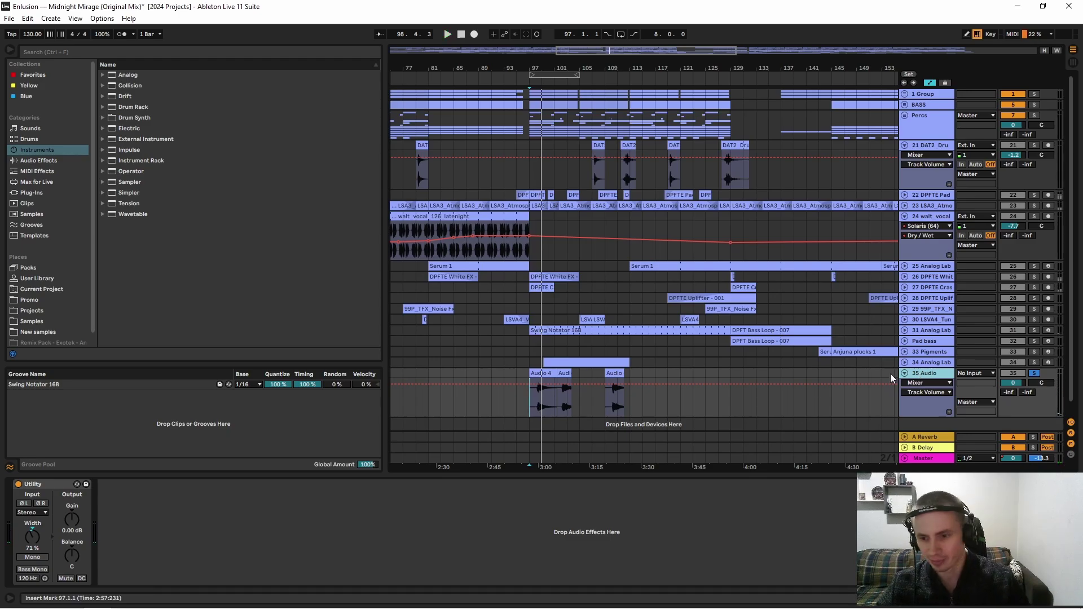
Step: Select the first Audio 4 clip on track 35 and examine its waveform up close
click(542, 374)
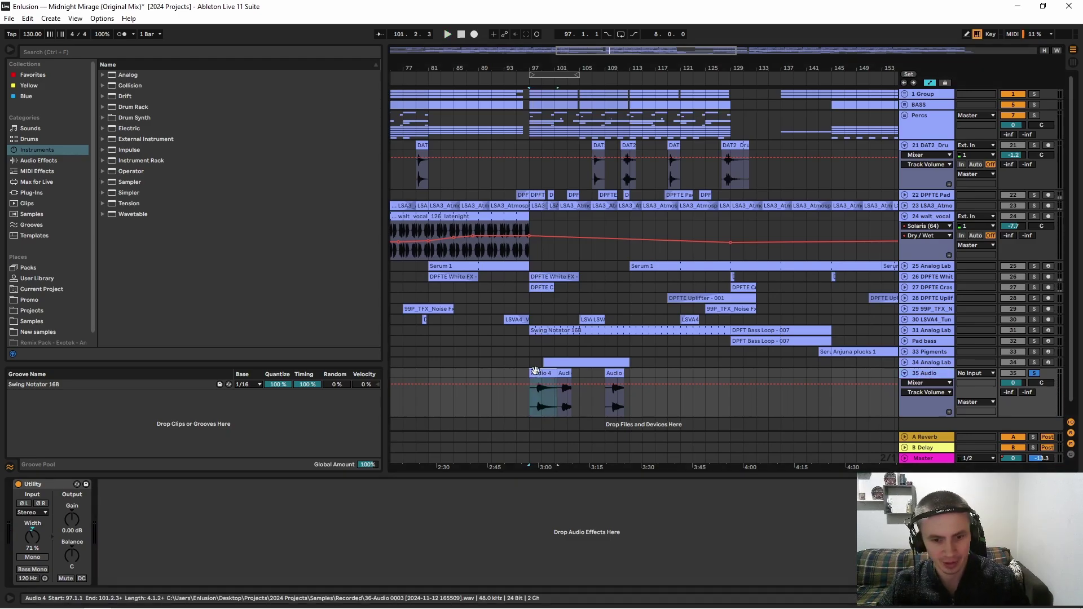
drag(533, 69, 510, 116)
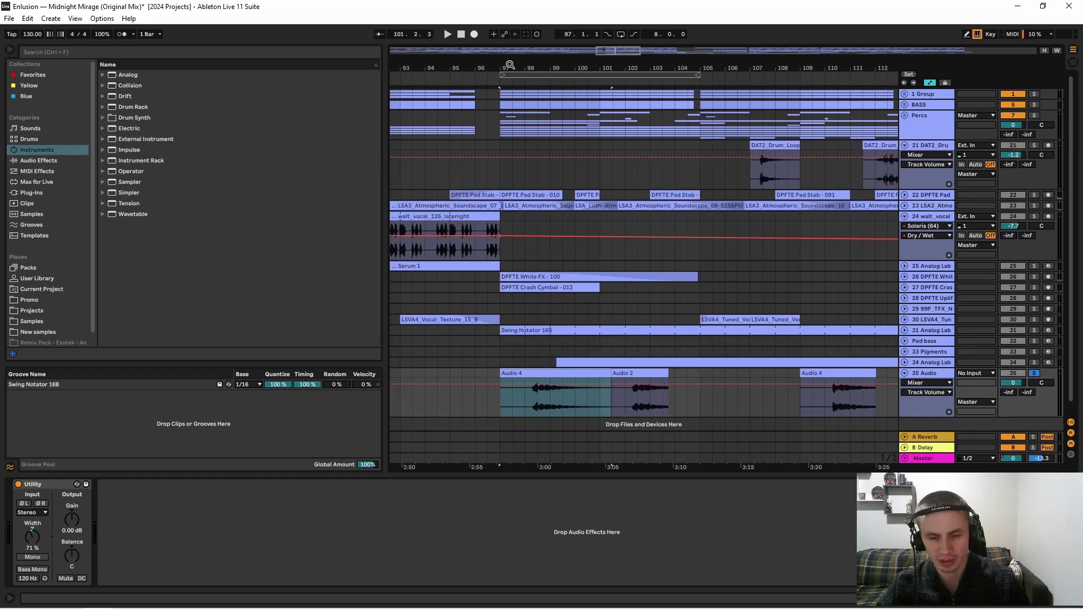
drag(510, 66, 508, 60)
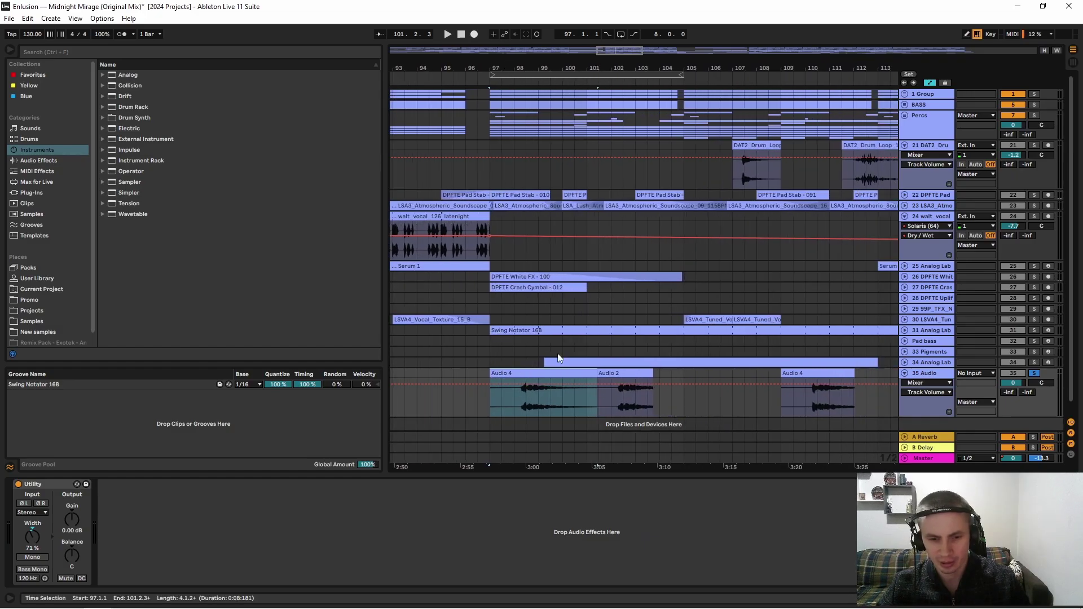
Step: Inspect the first Audio 4 clip's settings and track 35's Utility Stereo Width automation while playing the soloed track from bar 97
double_click(535, 374)
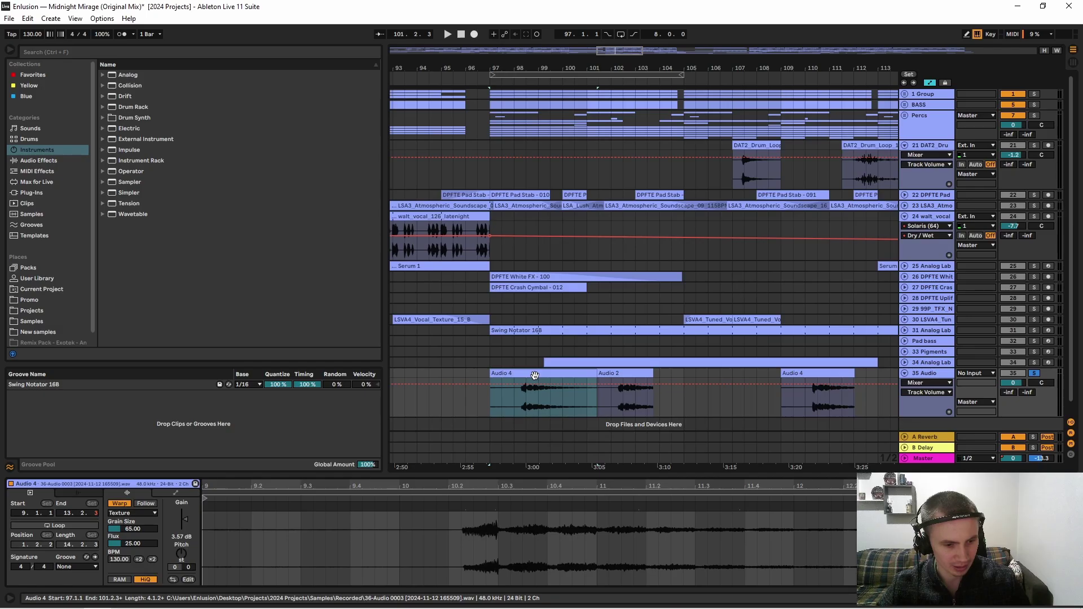
click(928, 375)
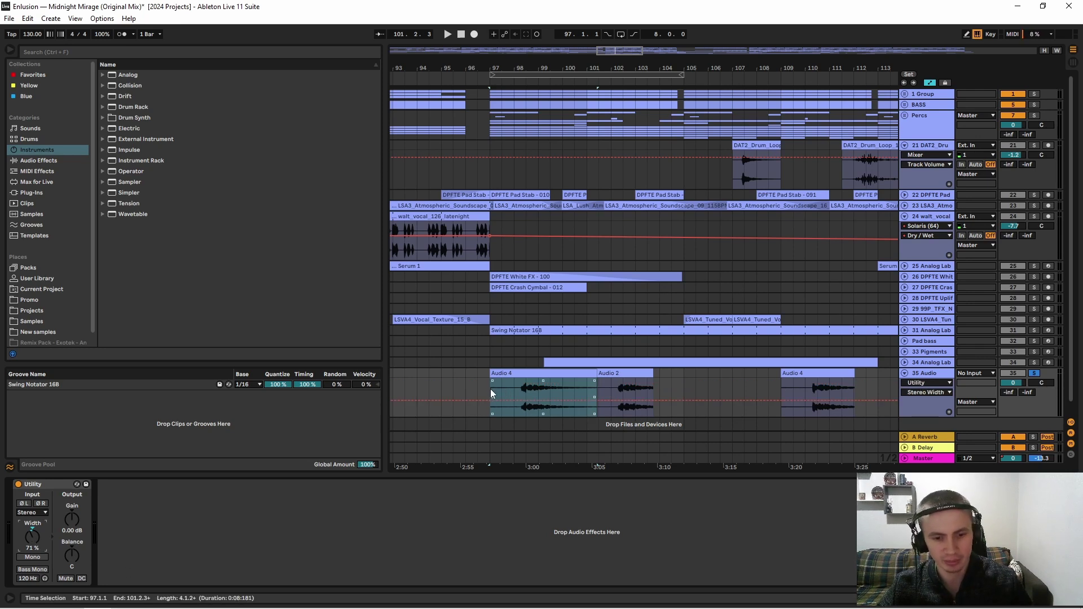
key(space)
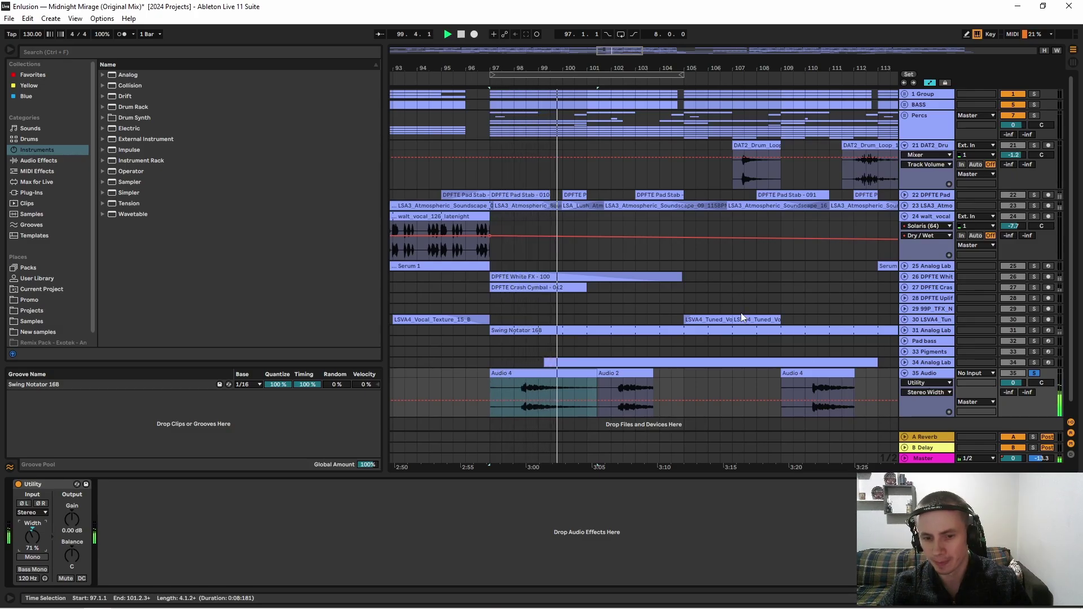
drag(625, 62, 625, 67)
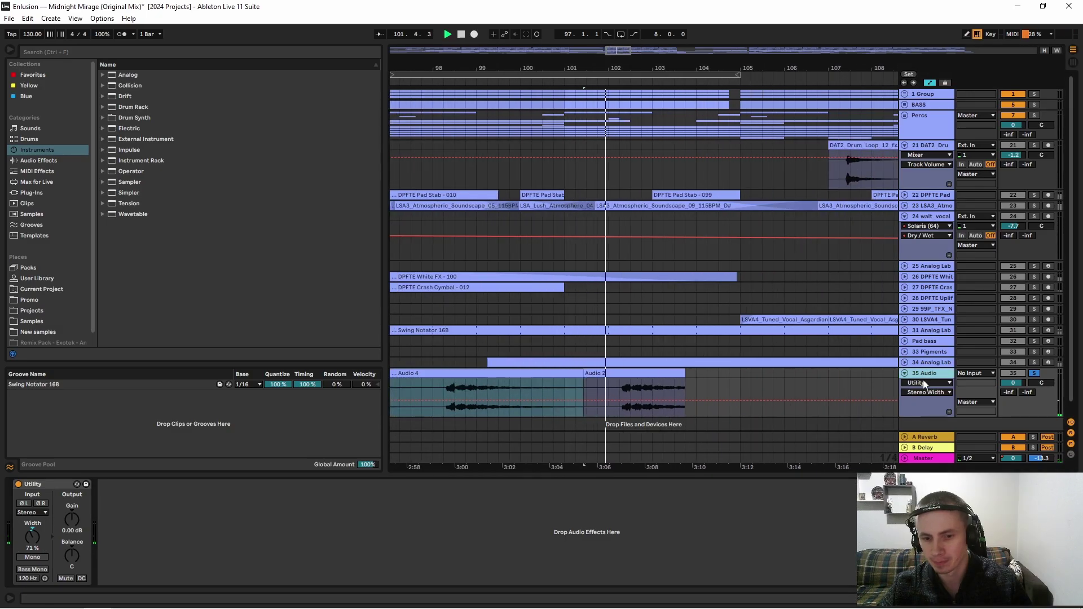
key(space)
Step: Play the soloed Audio track 35 from within its second Audio 4 clip, just after bar 109
drag(714, 69, 450, 52)
click(524, 387)
key(space)
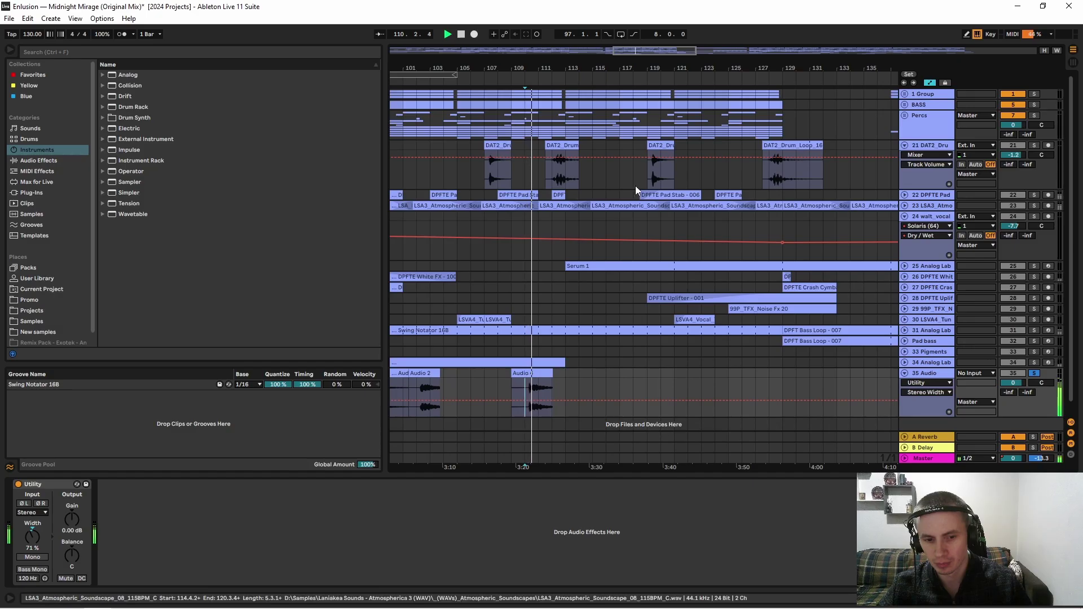
Step: Play track 35's last Audio 4 clip from bar 210
key(minus)
key(minus)
key(minus)
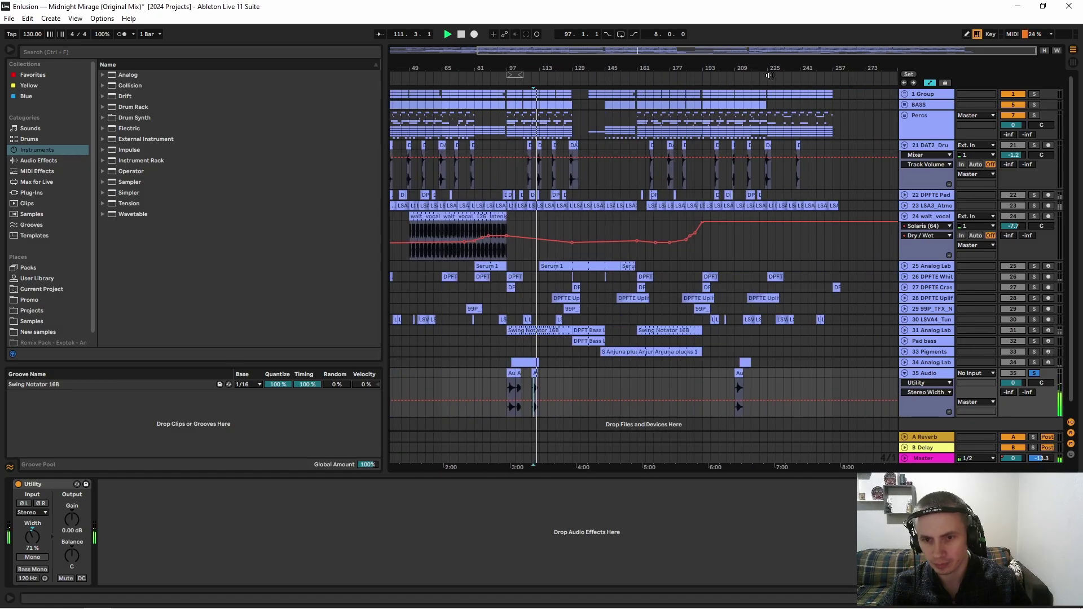
drag(751, 69, 688, 298)
click(647, 384)
key(space)
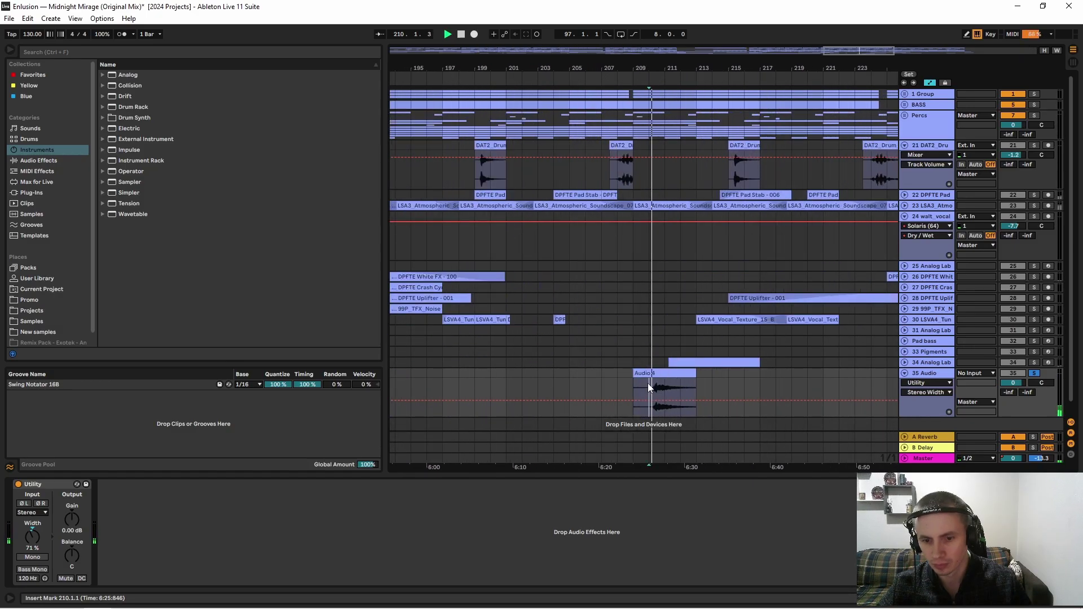
Step: Collapse and unsolo Audio track 35, and fold all the expanded tracks in the arrangement
key(minus)
key(minus)
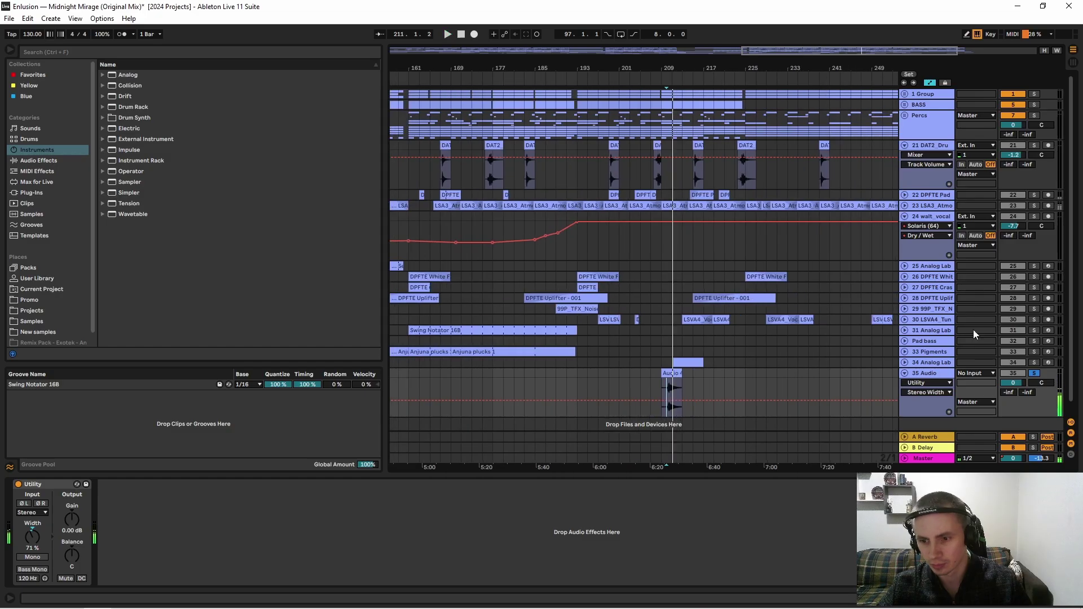
click(904, 373)
click(1033, 373)
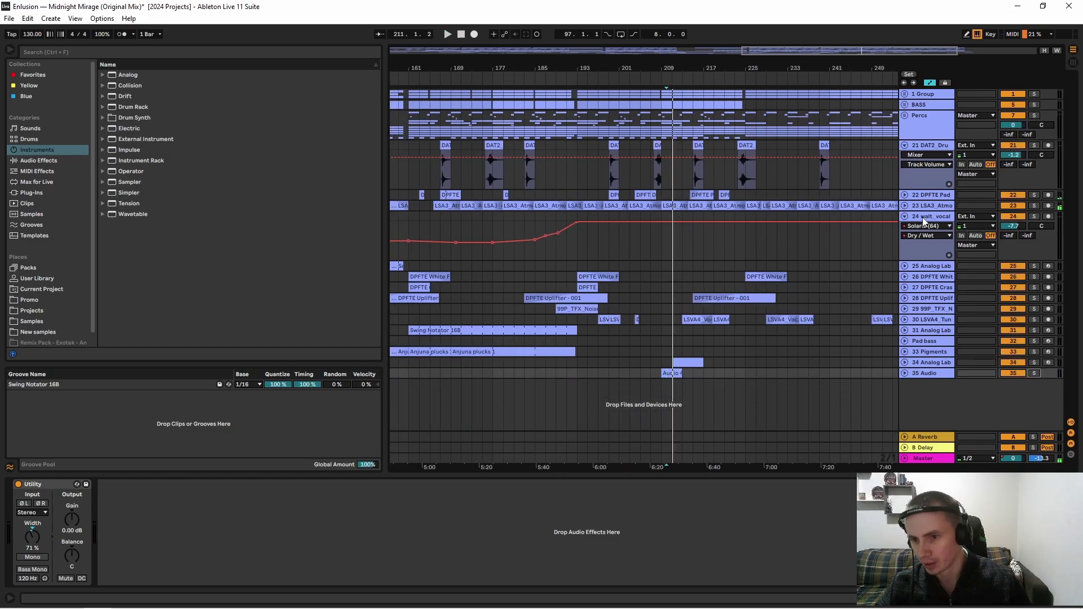
alt+click(905, 218)
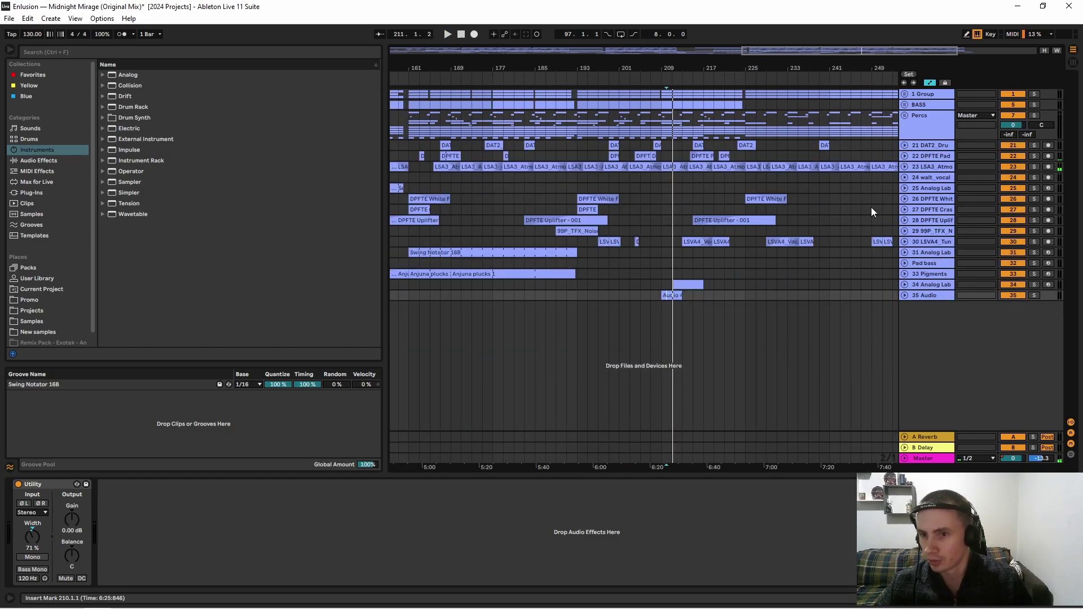